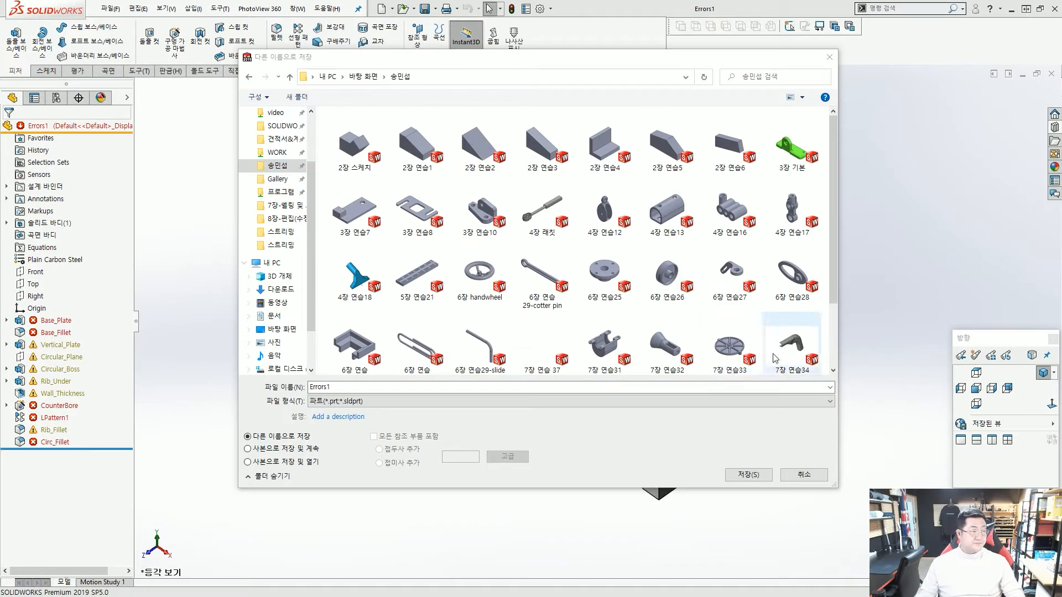
Save the part under the file name "8장 연습38", accepting the save despite its rebuild errors
{"action": "left_click", "coordinate": [390, 387]}
{"action": "type", "text": "8장"}
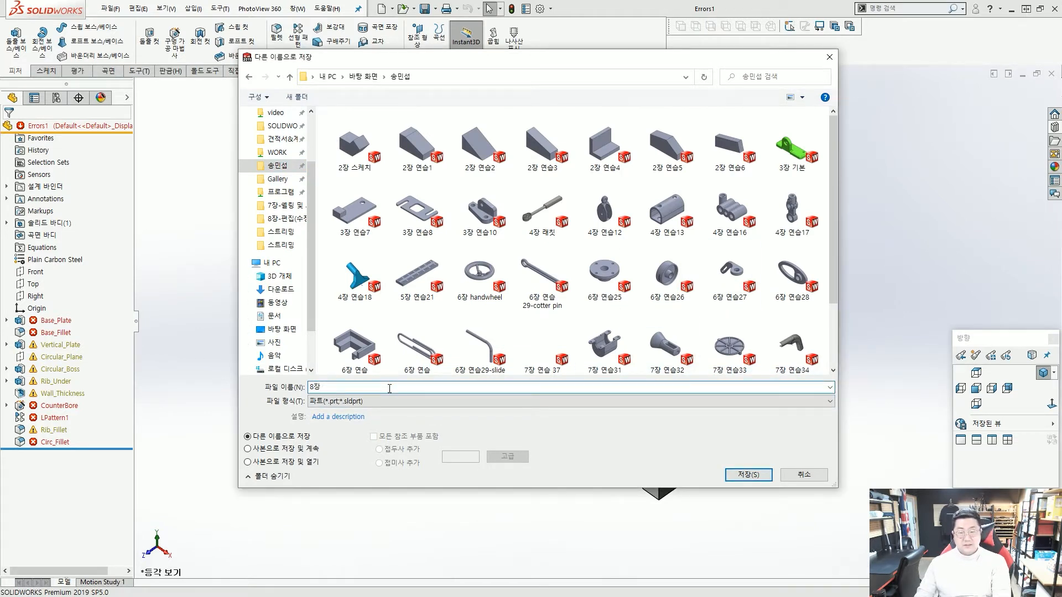
{"action": "type", "text": " 연습38"}
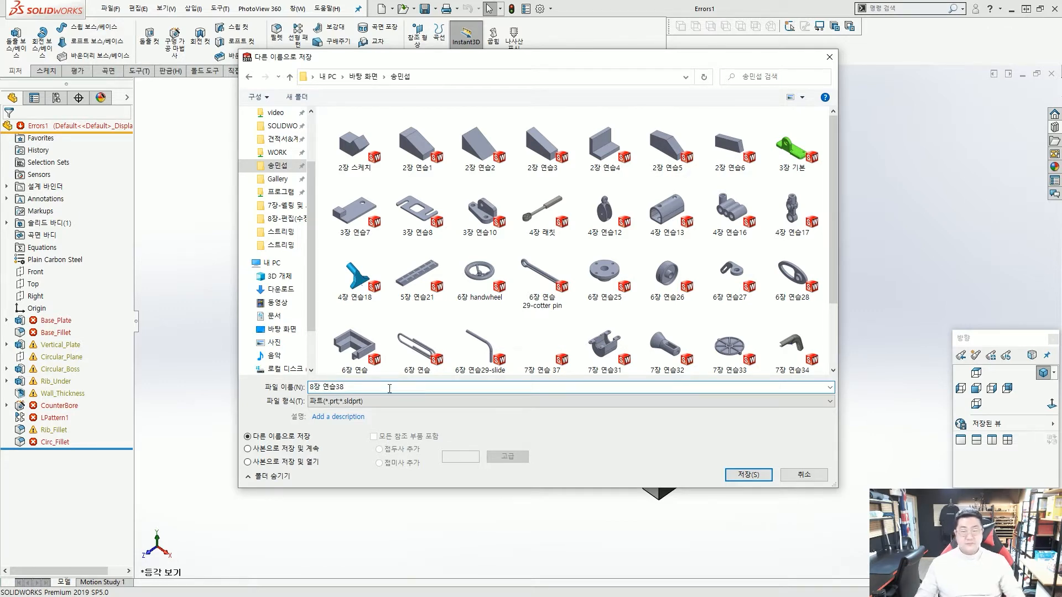
{"action": "left_click", "coordinate": [749, 474]}
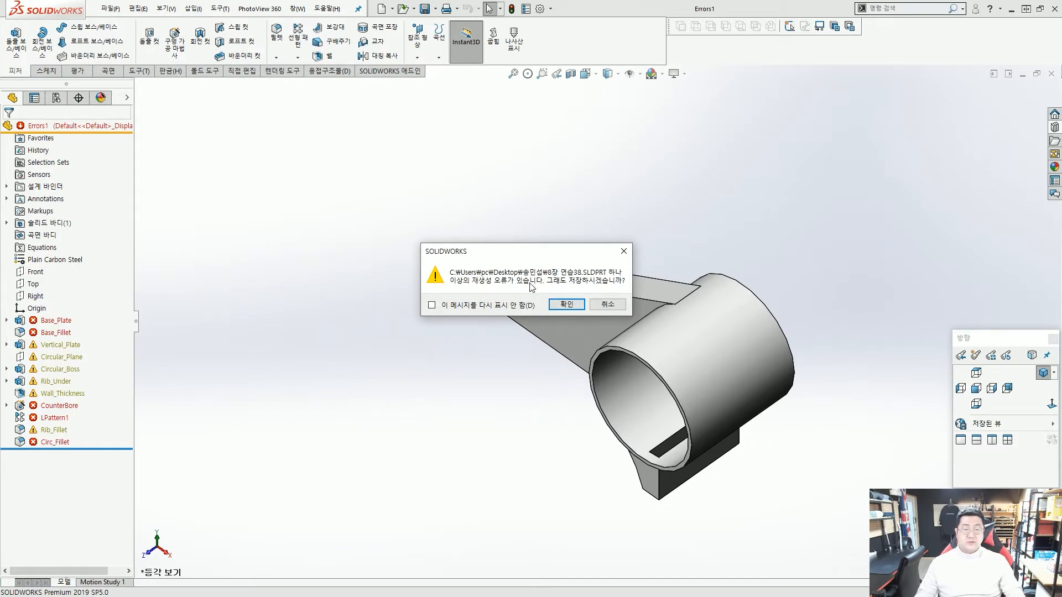
{"action": "left_click", "coordinate": [566, 304]}
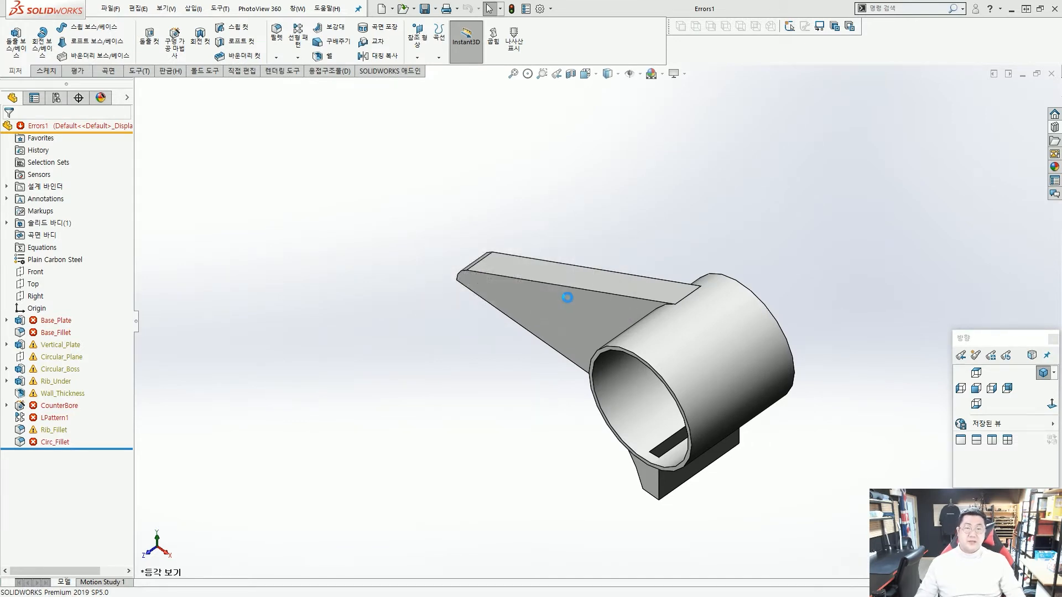
Roll the model back to just before Base_Fillet, review the Base_Plate error description, and close the error list
{"action": "scroll", "coordinate": [575, 301], "scroll_direction": "down", "scroll_amount": 2}
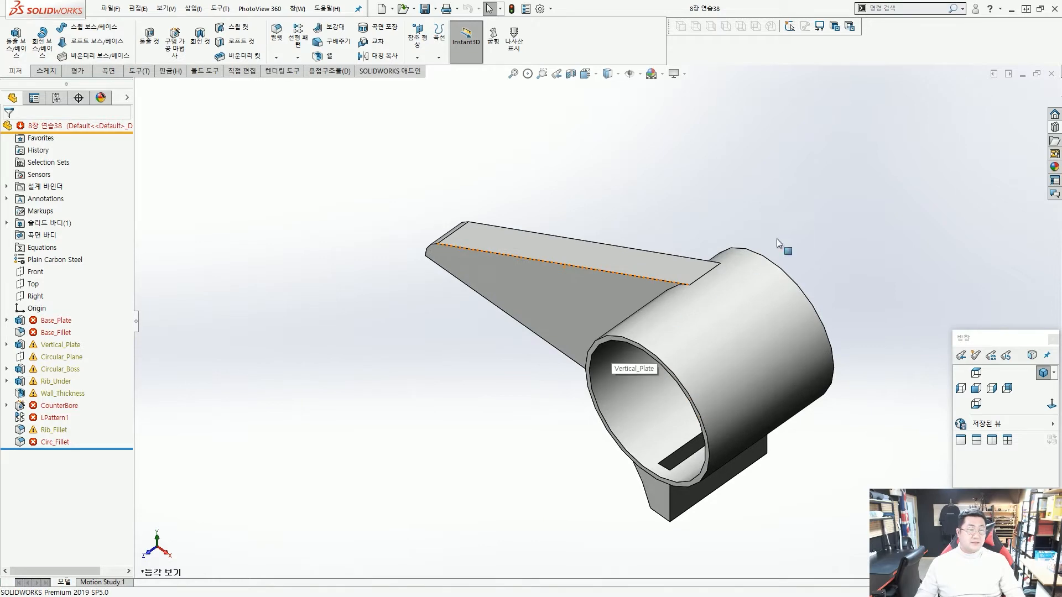
{"action": "scroll", "coordinate": [809, 238], "scroll_direction": "up", "scroll_amount": 3}
{"action": "scroll", "coordinate": [809, 331], "scroll_direction": "down", "scroll_amount": 3}
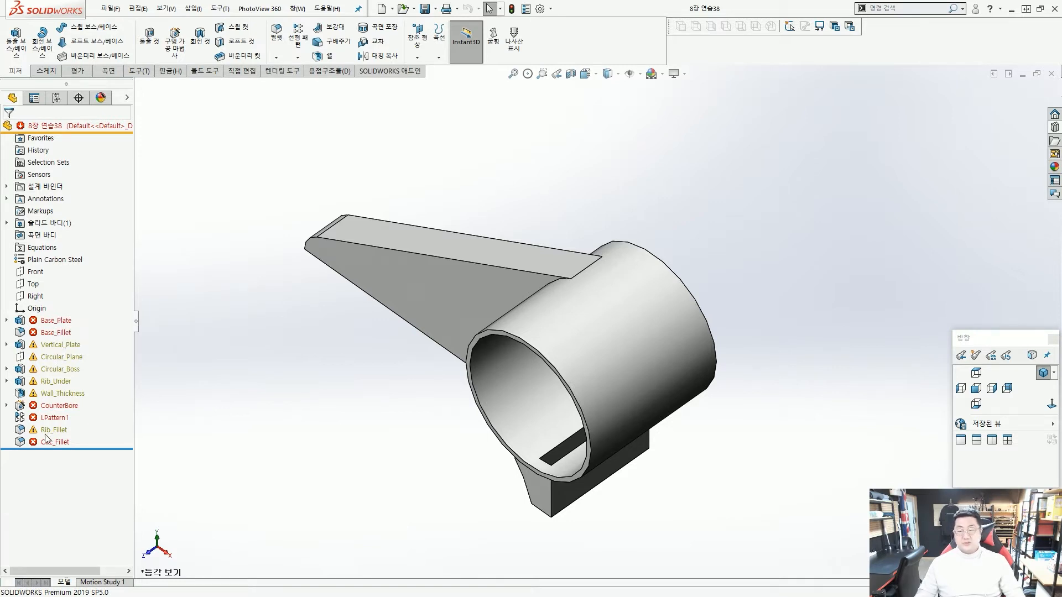
{"action": "mouse_move", "coordinate": [51, 335]}
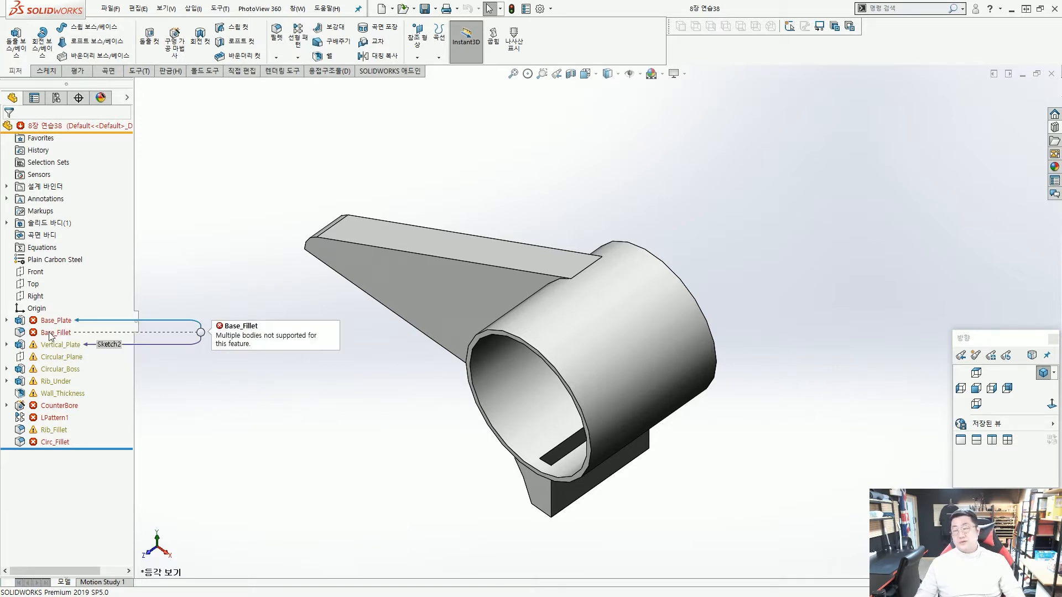
{"action": "right_click", "coordinate": [54, 335]}
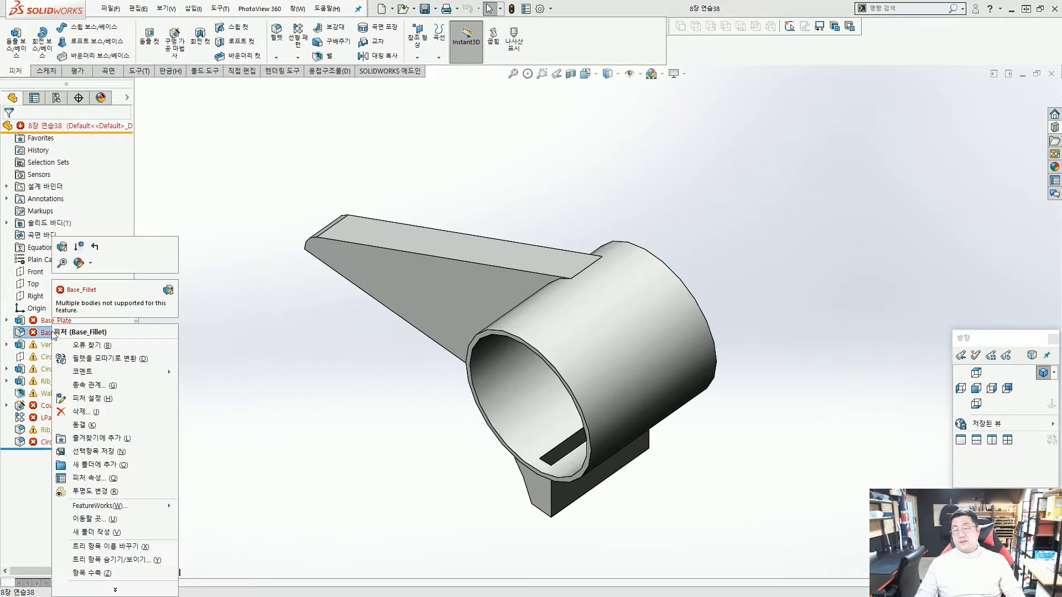
{"action": "left_click", "coordinate": [95, 250]}
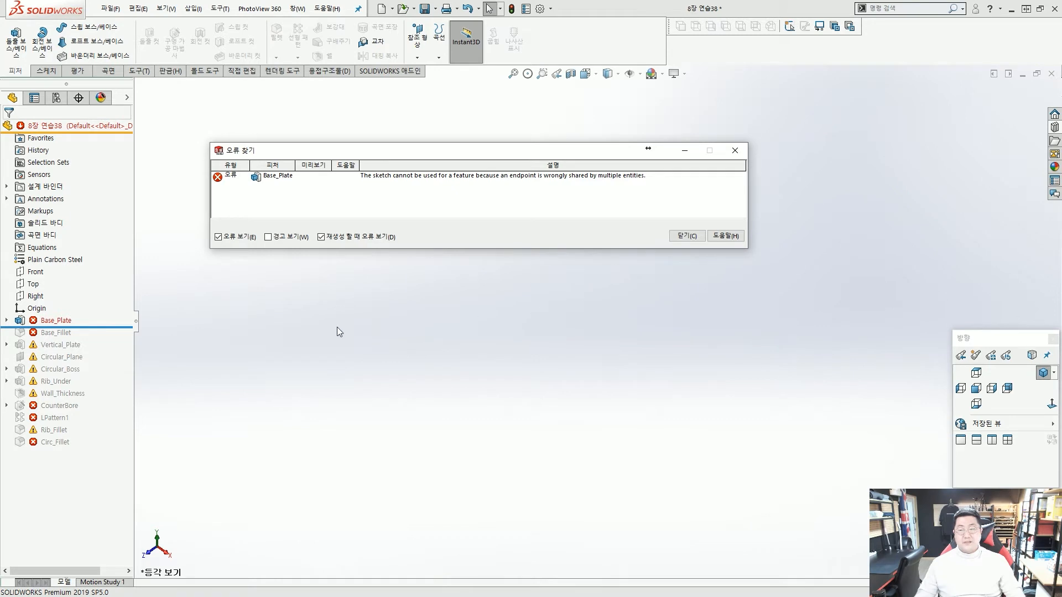
{"action": "mouse_move", "coordinate": [72, 328]}
{"action": "left_mouse_down"}
{"action": "mouse_move", "coordinate": [4, 324]}
{"action": "mouse_move", "coordinate": [452, 188]}
{"action": "left_mouse_up"}
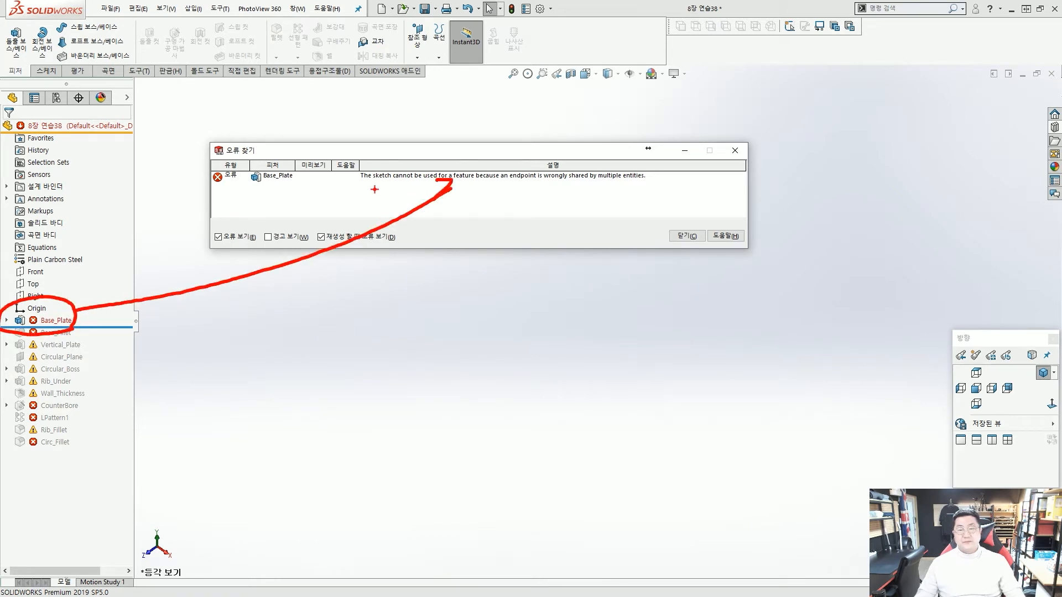
{"action": "left_click_drag", "start_coordinate": [394, 189], "coordinate": [410, 190]}
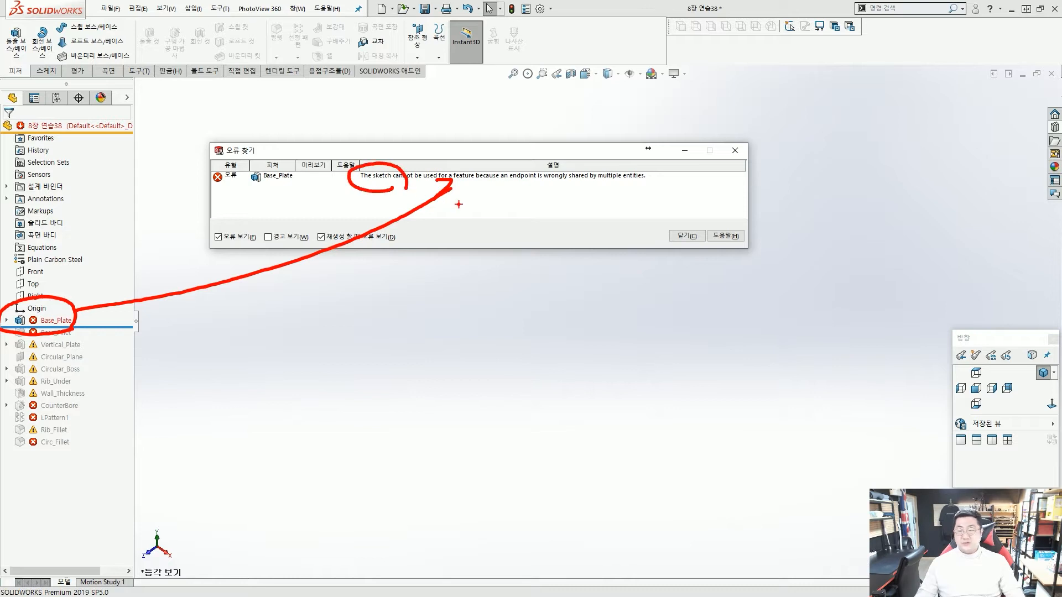
{"action": "left_click", "coordinate": [680, 237]}
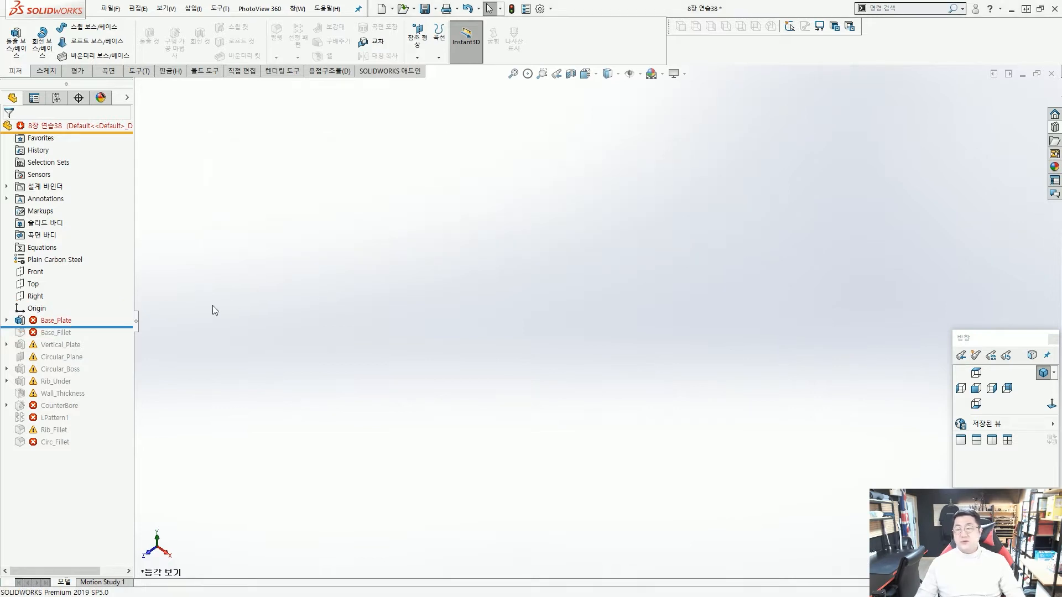
Open the sketch of the Base_Plate feature for editing and examine its rectangle
{"action": "left_click", "coordinate": [6, 320]}
{"action": "left_click", "coordinate": [6, 321]}
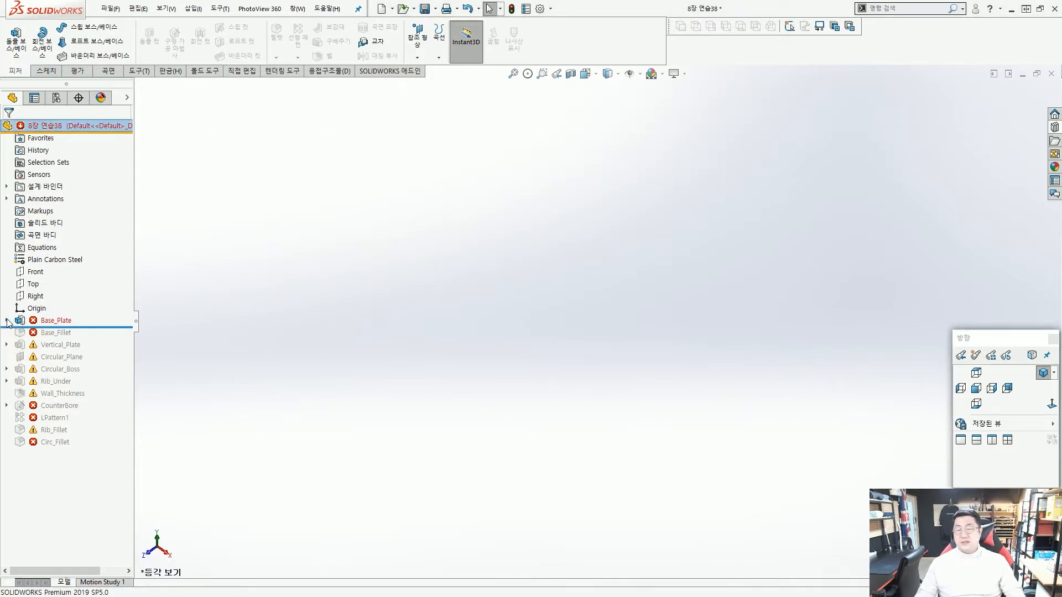
{"action": "left_click", "coordinate": [62, 323]}
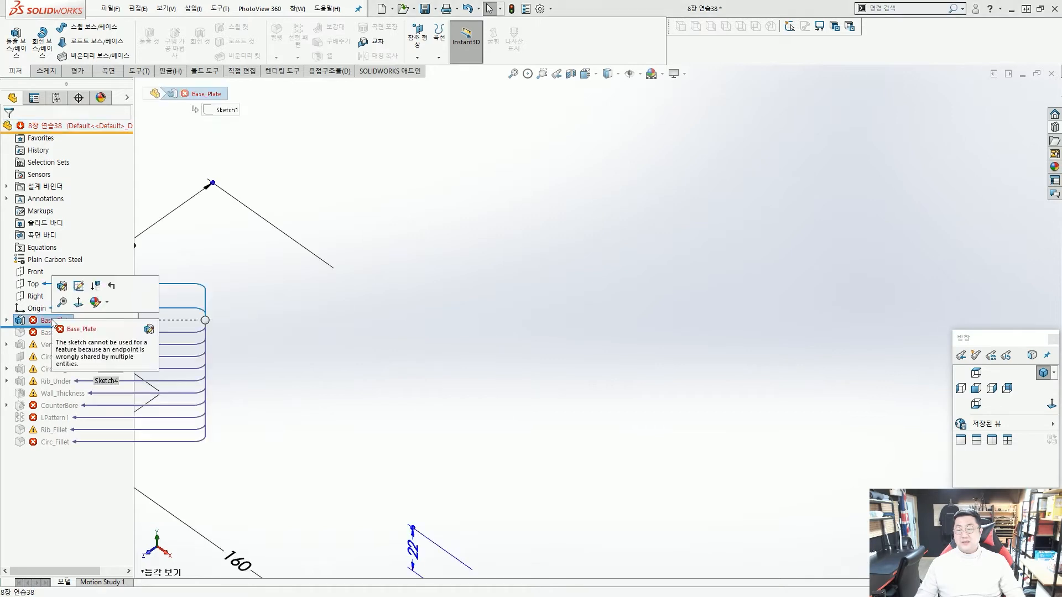
{"action": "left_click", "coordinate": [79, 287]}
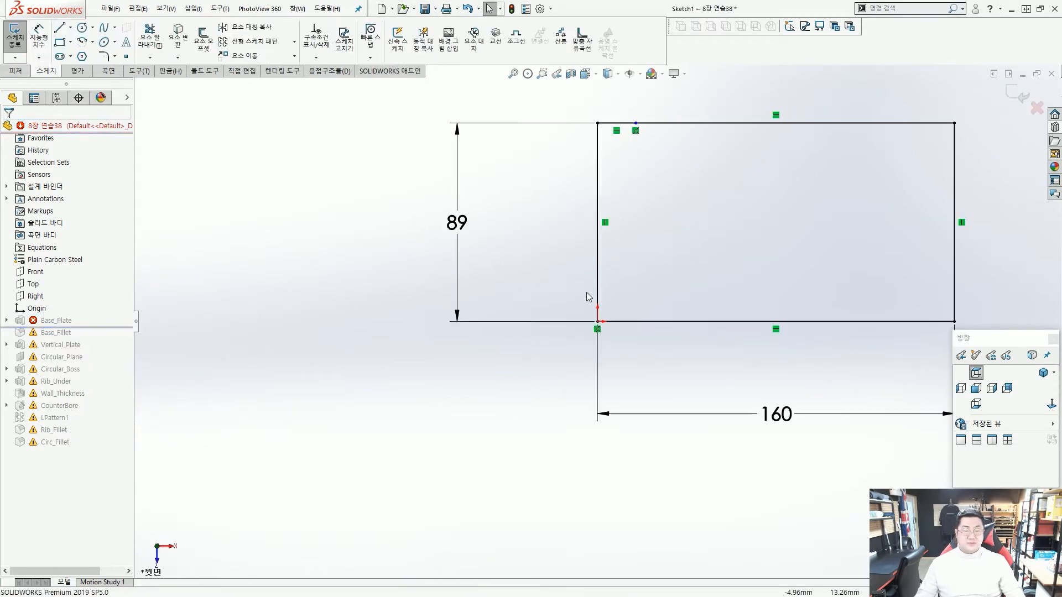
{"action": "scroll", "coordinate": [719, 252], "scroll_direction": "up", "scroll_amount": 1}
{"action": "scroll", "coordinate": [767, 225], "scroll_direction": "down", "scroll_amount": 1}
{"action": "scroll", "coordinate": [775, 227], "scroll_direction": "up", "scroll_amount": 1}
{"action": "scroll", "coordinate": [687, 280], "scroll_direction": "down", "scroll_amount": 2}
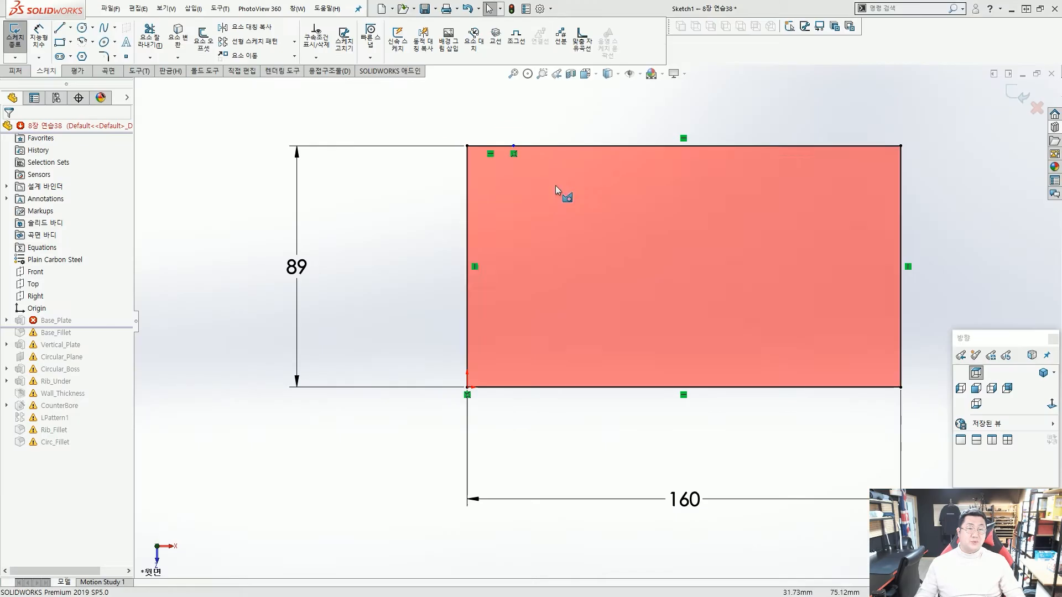
{"action": "scroll", "coordinate": [580, 207], "scroll_direction": "up", "scroll_amount": 2}
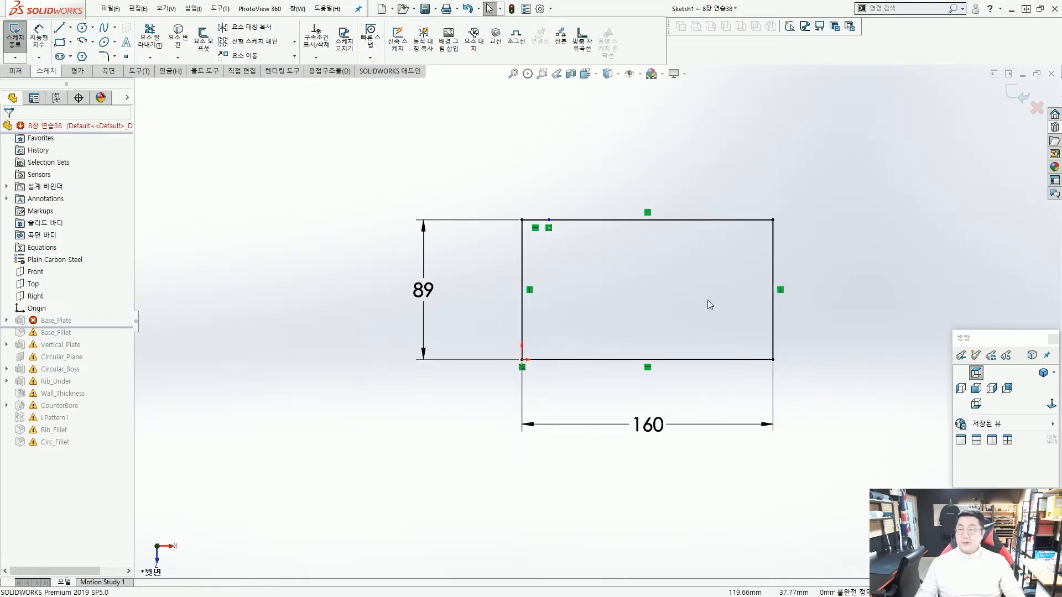
Rebuild the Base_Plate sketch, display its problems with Check Sketch for Feature, and proceed to Repair Sketch
{"action": "key", "text": "ctrl+b"}
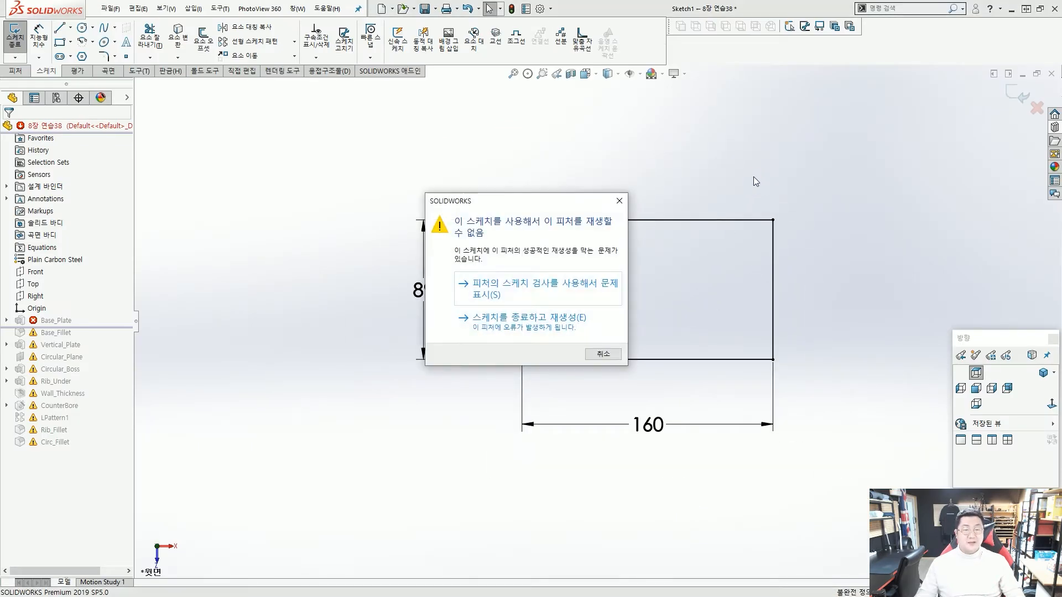
{"action": "key", "text": "ctrl+2"}
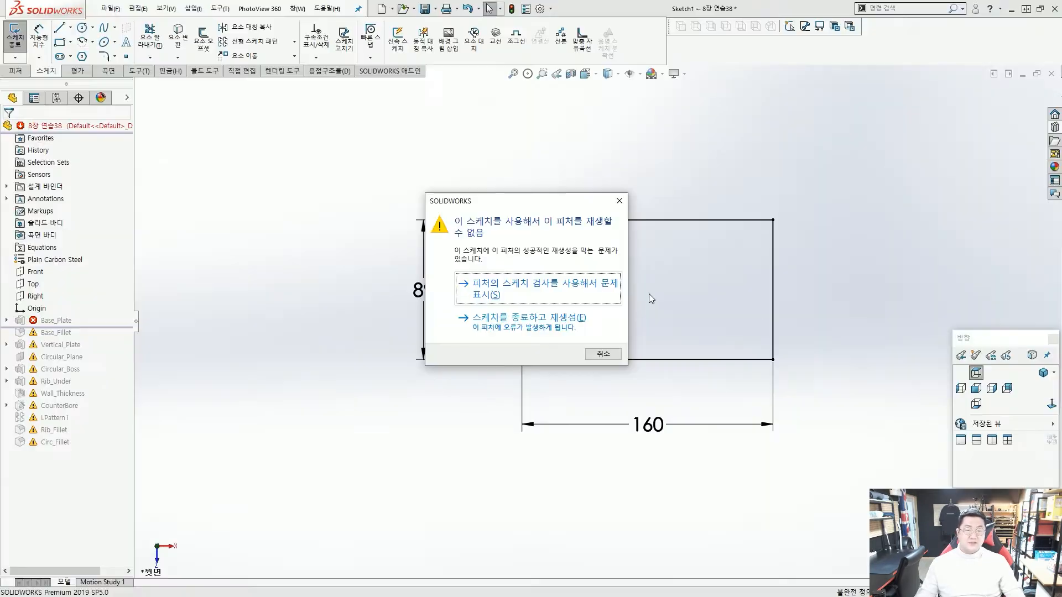
{"action": "left_click", "coordinate": [595, 280]}
{"action": "key", "text": "ctrl+2"}
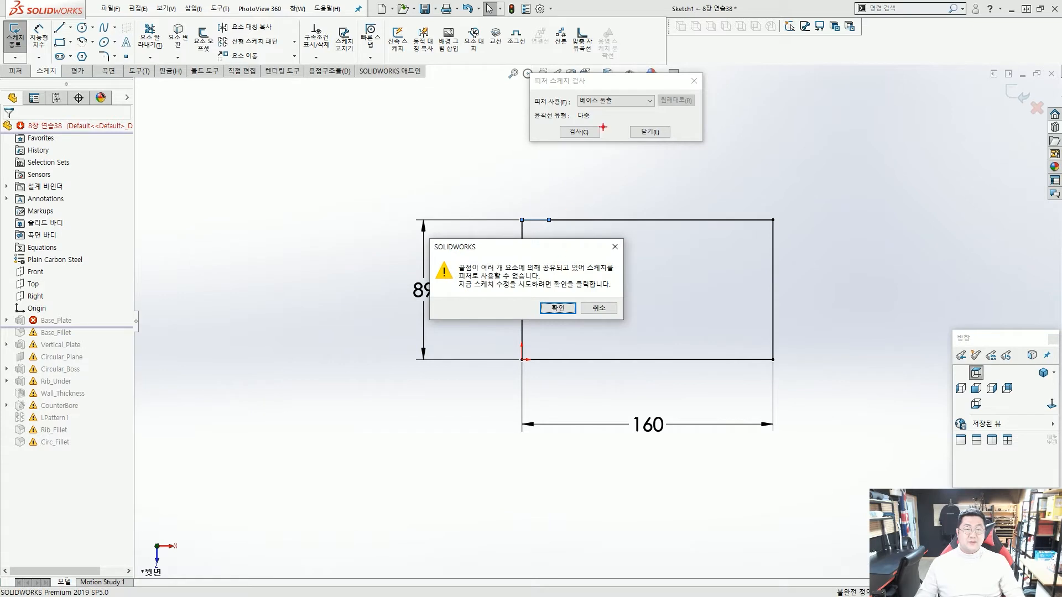
{"action": "mouse_move", "coordinate": [515, 86]}
{"action": "left_mouse_down", "text": "ctrl"}
{"action": "mouse_move", "coordinate": [706, 143]}
{"action": "mouse_move", "coordinate": [678, 103]}
{"action": "left_mouse_up", "text": "ctrl"}
{"action": "left_click_drag", "start_coordinate": [615, 177], "coordinate": [550, 232]}
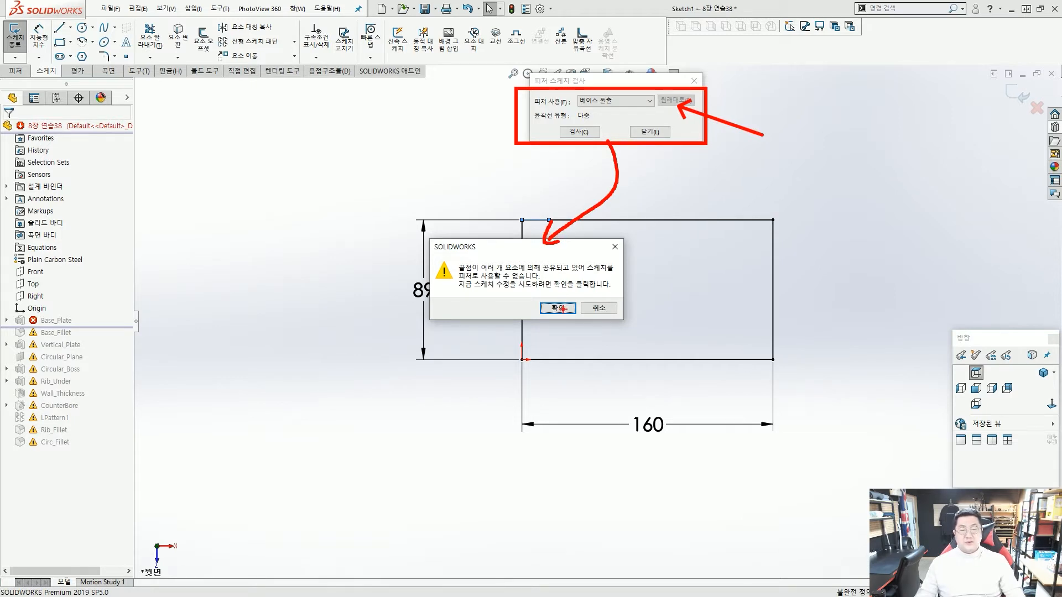
{"action": "key", "text": "Escape"}
{"action": "left_click", "coordinate": [558, 308]}
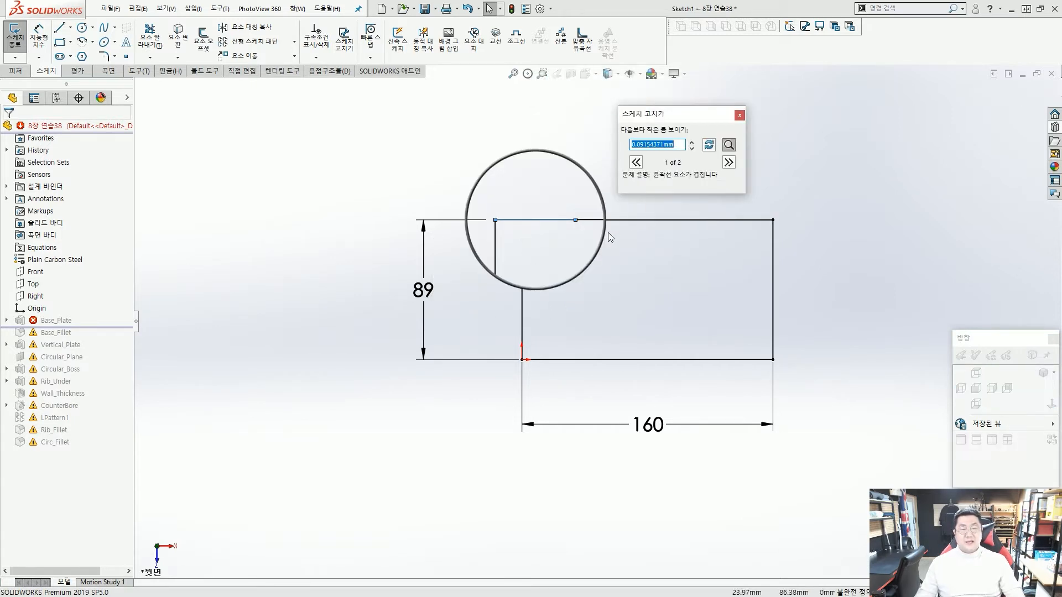
Step back and forth through the sketch problems in Repair Sketch, then turn off its magnifier and close it
{"action": "left_click", "coordinate": [728, 162]}
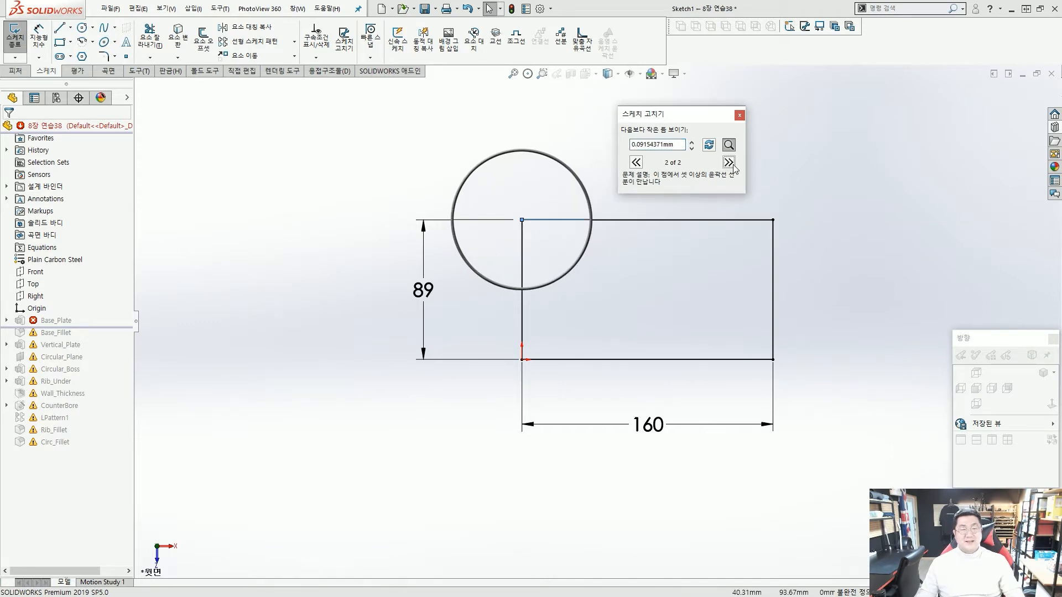
{"action": "left_click", "coordinate": [636, 162]}
{"action": "left_click", "coordinate": [728, 162]}
{"action": "left_click", "coordinate": [636, 162]}
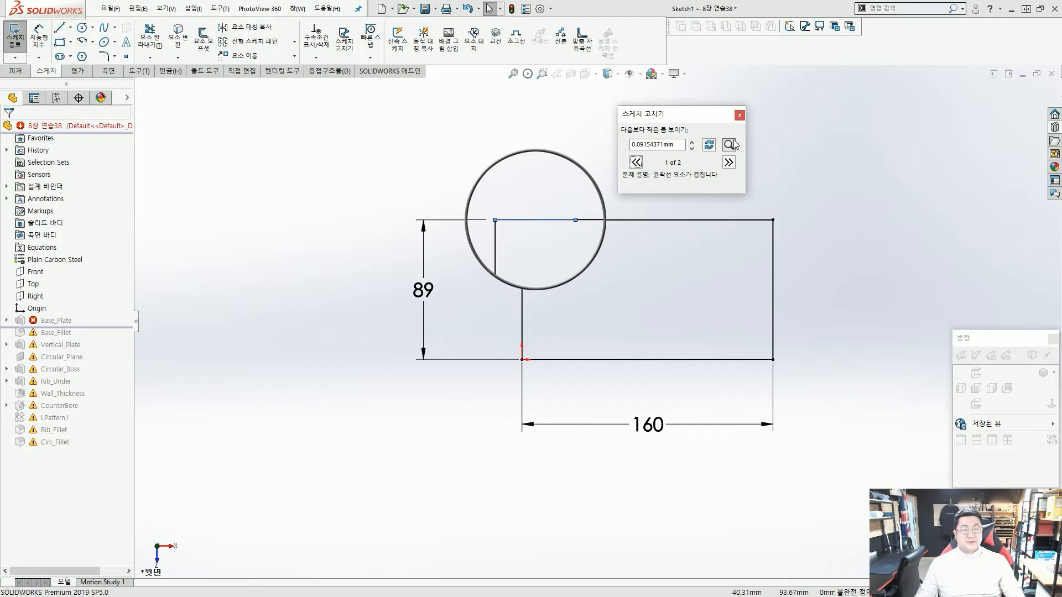
{"action": "left_click", "coordinate": [589, 146]}
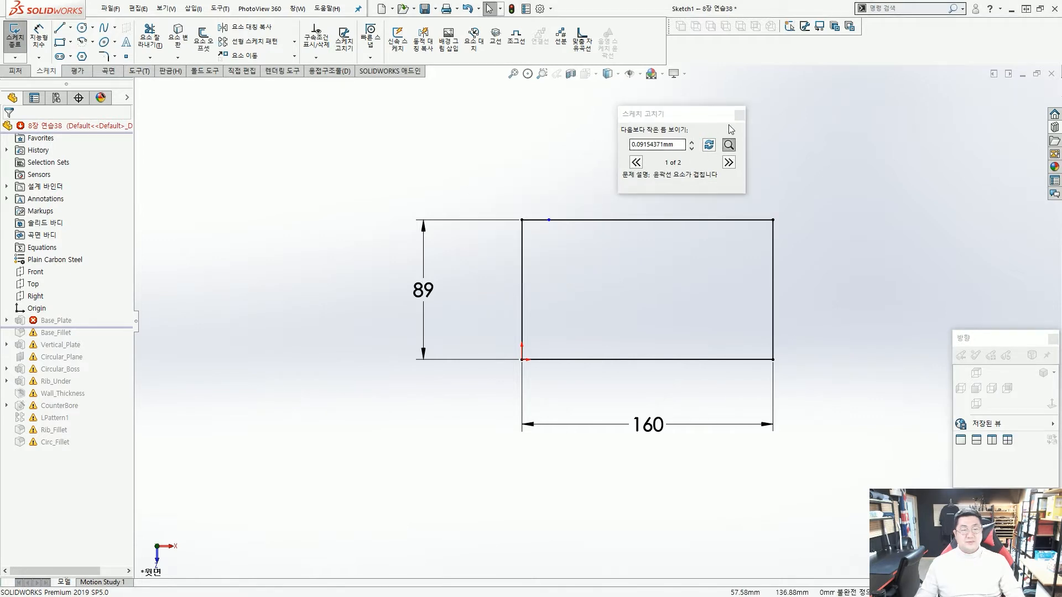
{"action": "left_click", "coordinate": [739, 114]}
Delete the short stray line overlapping the rectangle's upper edge at its upper-left corner
{"action": "scroll", "coordinate": [549, 236], "scroll_direction": "down", "scroll_amount": 5}
{"action": "scroll", "coordinate": [702, 299], "scroll_direction": "up", "scroll_amount": 3}
{"action": "scroll", "coordinate": [543, 281], "scroll_direction": "down", "scroll_amount": 3}
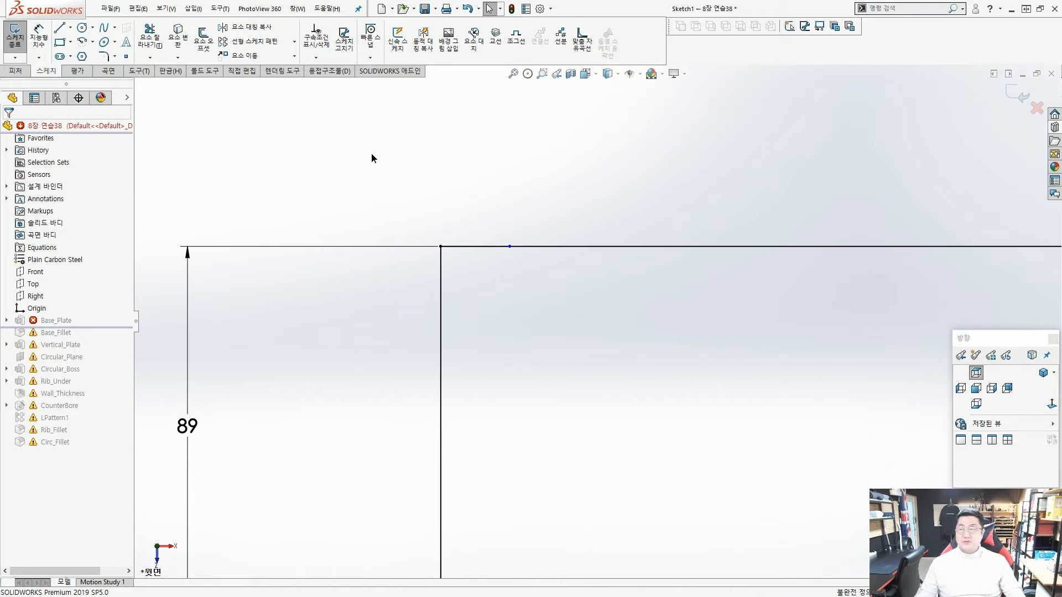
{"action": "left_click_drag", "start_coordinate": [371, 154], "coordinate": [598, 341]}
{"action": "key", "text": "Delete"}
{"action": "left_click_drag", "start_coordinate": [411, 194], "coordinate": [553, 314]}
{"action": "key", "text": "Delete"}
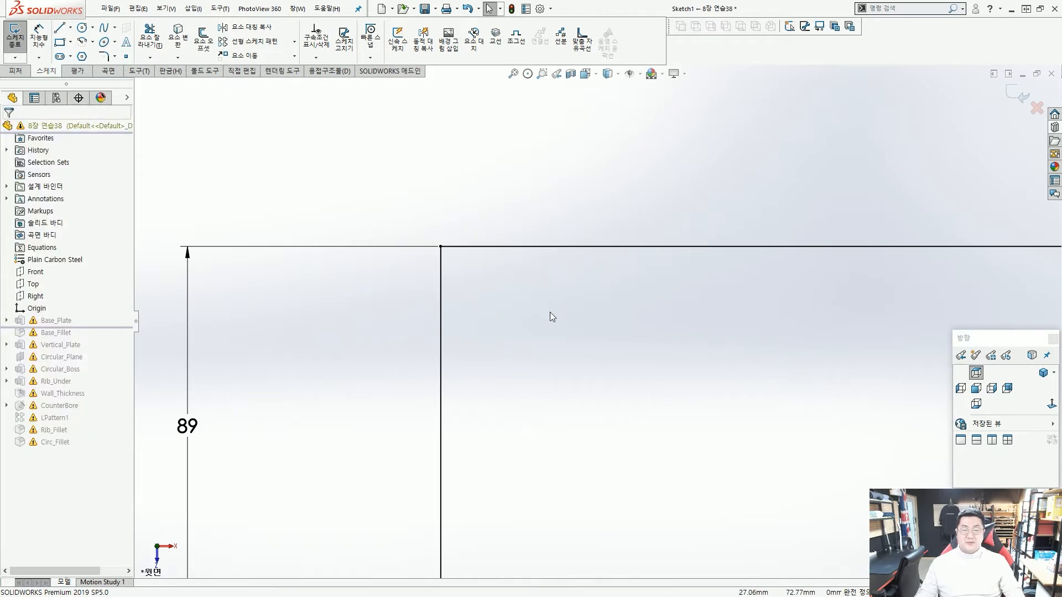
Exit the Base_Plate sketch with a rebuild and move the rollback point to just after Vertical_Plate
{"action": "scroll", "coordinate": [550, 312], "scroll_direction": "up", "scroll_amount": 6}
{"action": "scroll", "coordinate": [650, 355], "scroll_direction": "down", "scroll_amount": 3}
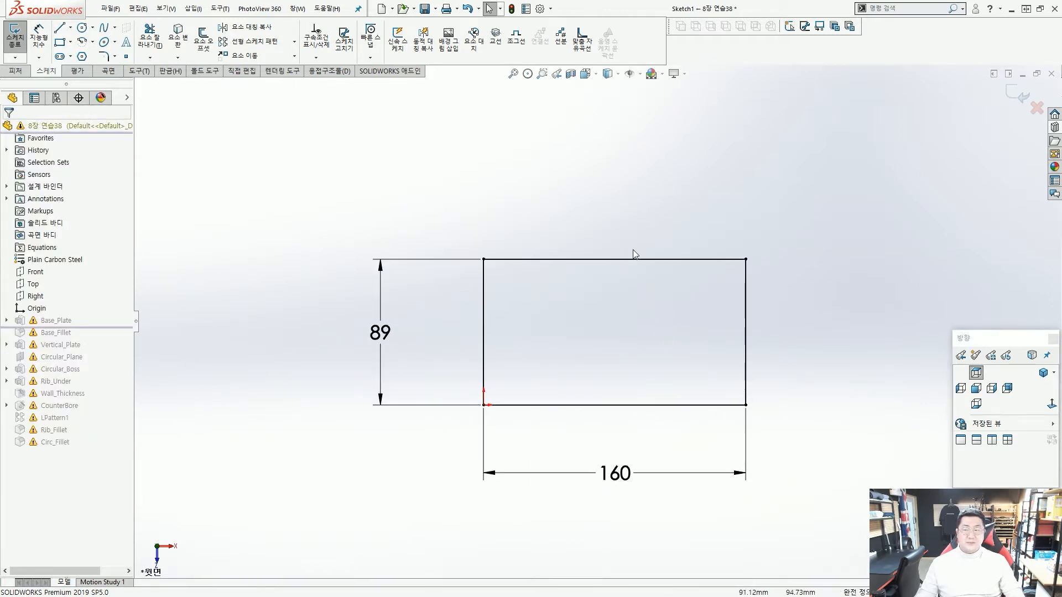
{"action": "key", "text": "ctrl+b"}
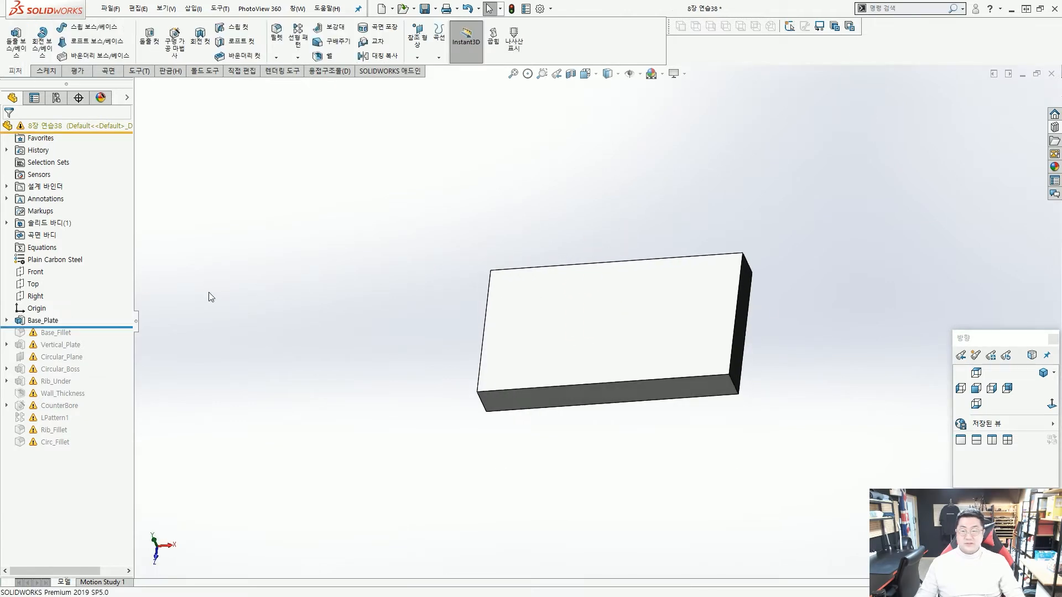
{"action": "left_click_drag", "start_coordinate": [113, 328], "coordinate": [108, 350]}
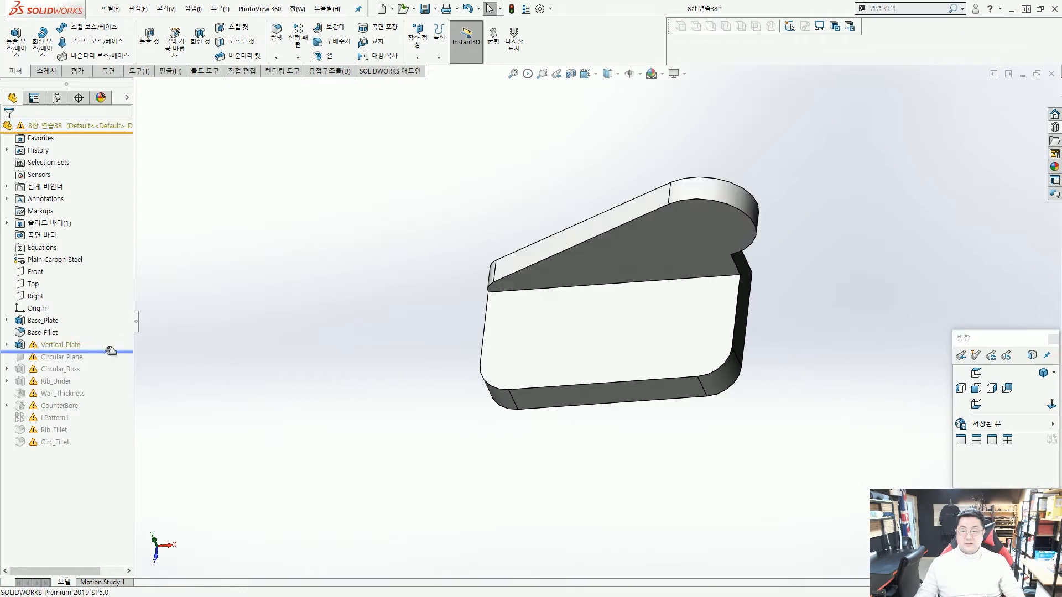
Display What's Wrong for Vertical_Plate, read the entry about its sketch, and close the error list
{"action": "right_click", "coordinate": [59, 346]}
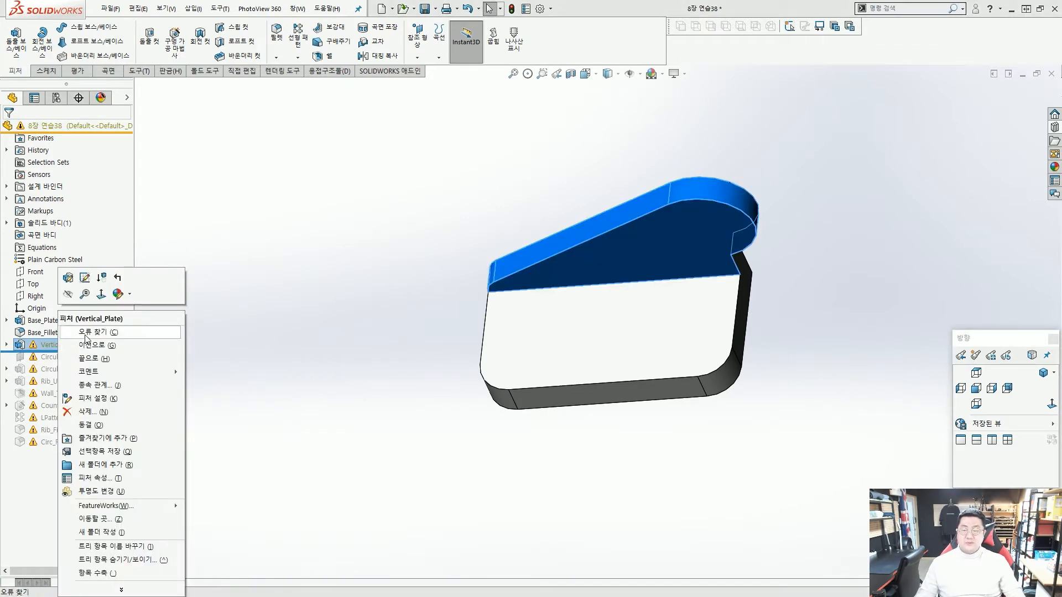
{"action": "left_click", "coordinate": [205, 339]}
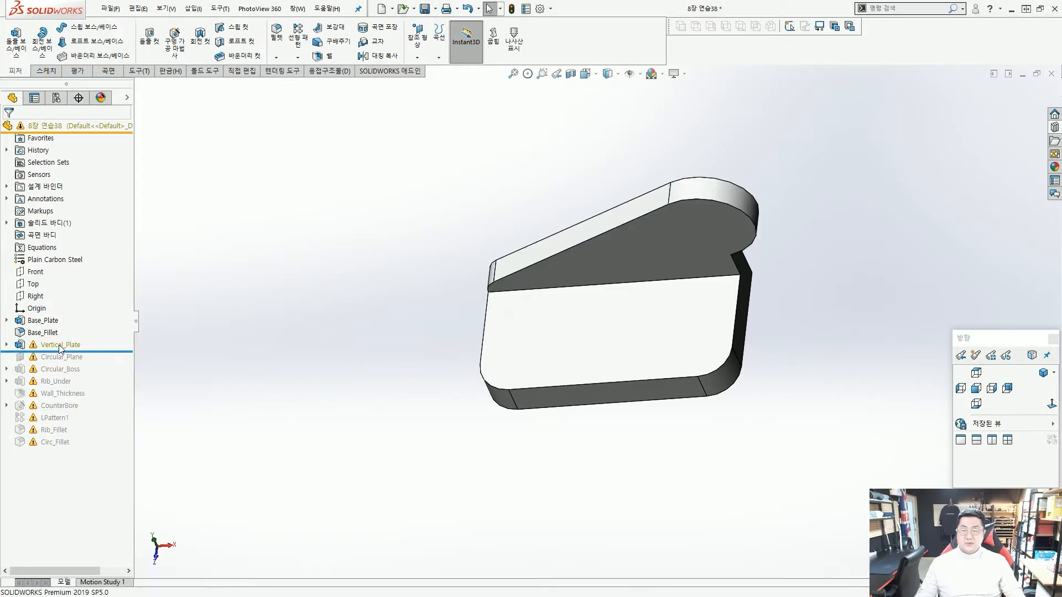
{"action": "mouse_move", "coordinate": [61, 348]}
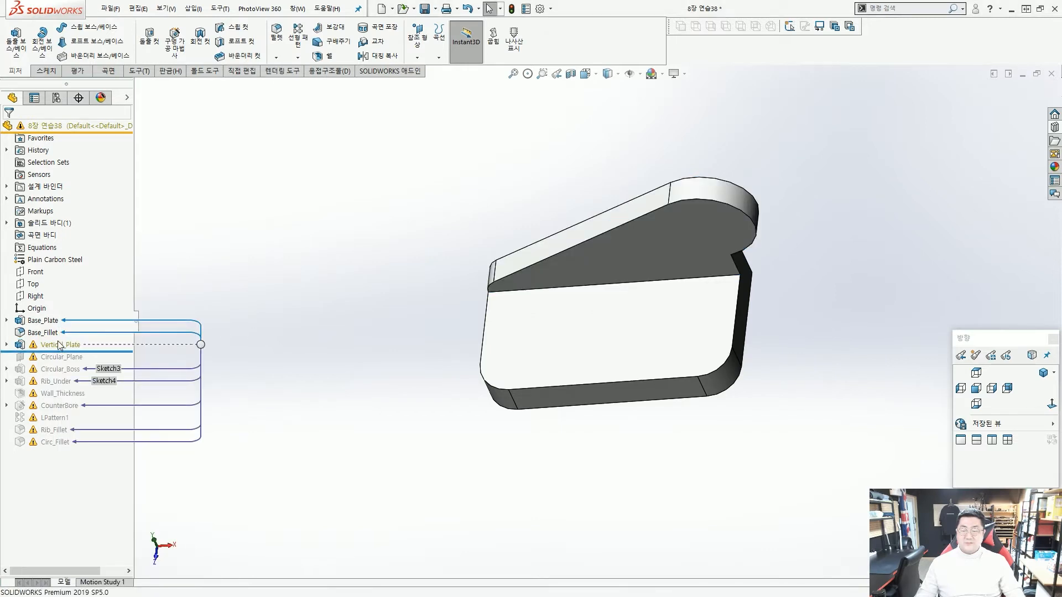
{"action": "left_click", "coordinate": [51, 345]}
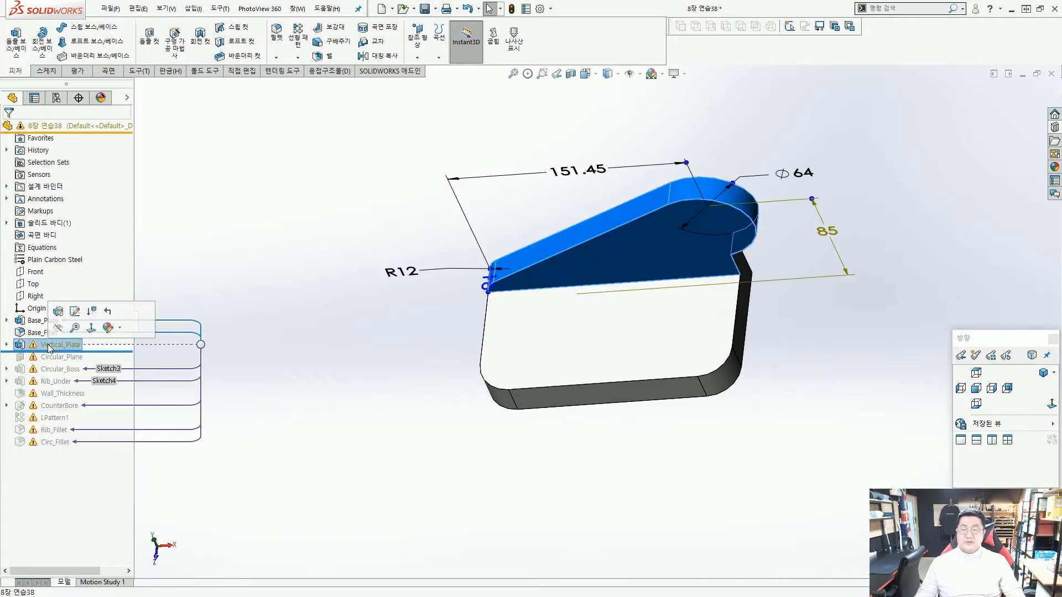
{"action": "left_click", "coordinate": [214, 338]}
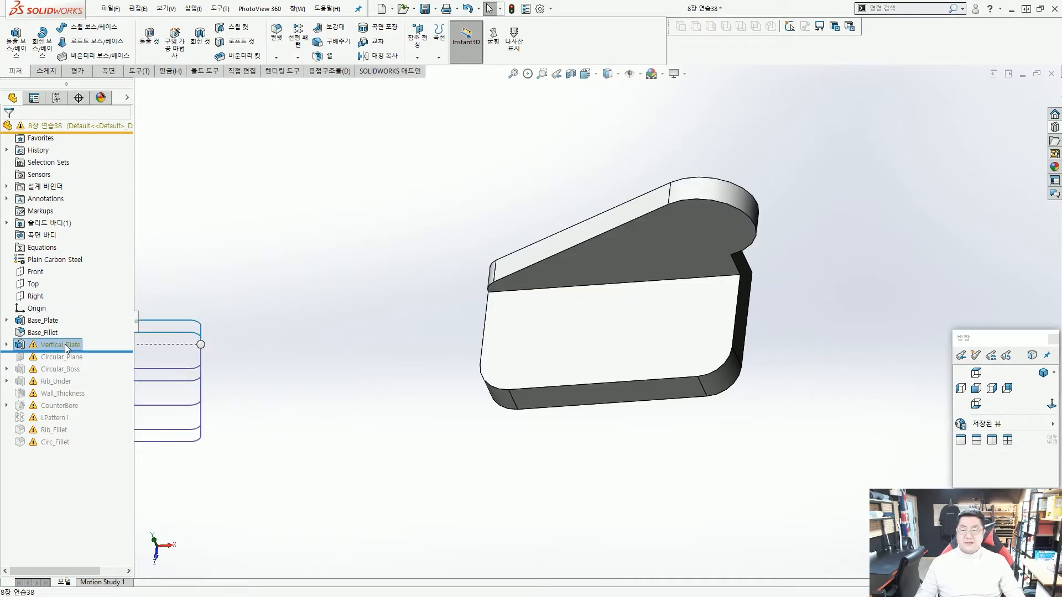
{"action": "right_click", "coordinate": [65, 344]}
{"action": "left_click", "coordinate": [100, 334]}
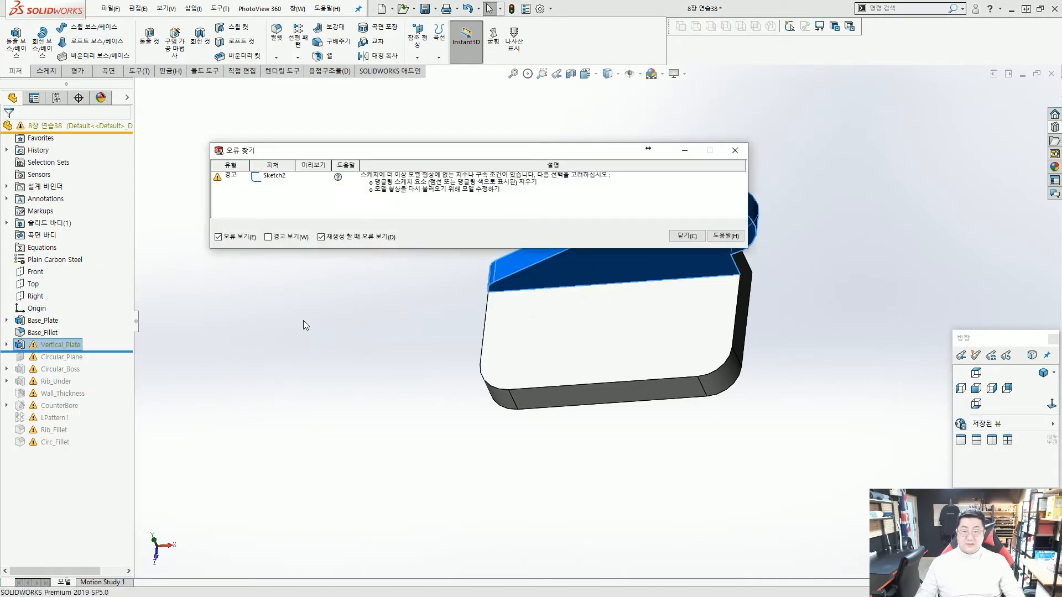
{"action": "scroll", "coordinate": [462, 179], "scroll_direction": "up", "scroll_amount": 4}
{"action": "left_click_drag", "start_coordinate": [266, 146], "coordinate": [671, 214]}
{"action": "left_click_drag", "start_coordinate": [479, 115], "coordinate": [395, 157]}
{"action": "key", "text": "Escape"}
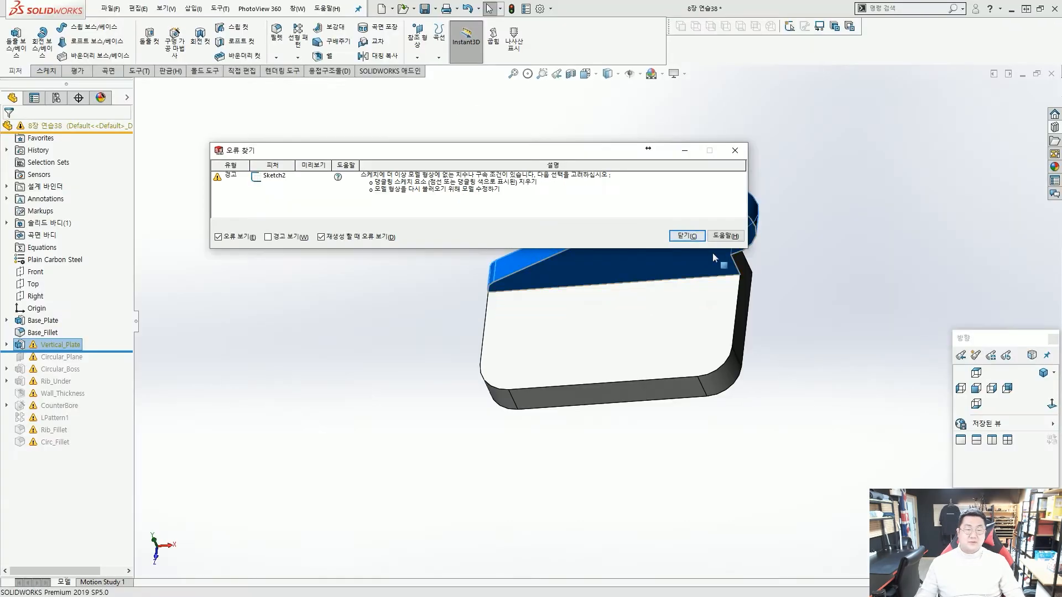
{"action": "left_click", "coordinate": [695, 237]}
{"action": "left_click", "coordinate": [186, 331]}
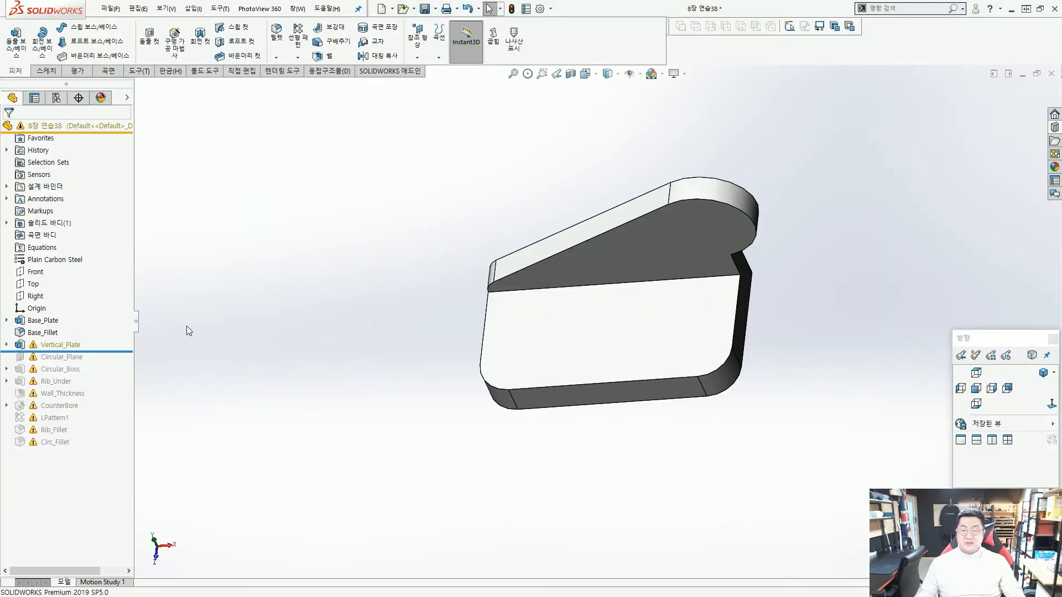
Open the Vertical_Plate sketch for editing and examine the dangling vertical dimension and its lost lower reference
{"action": "left_click", "coordinate": [61, 344]}
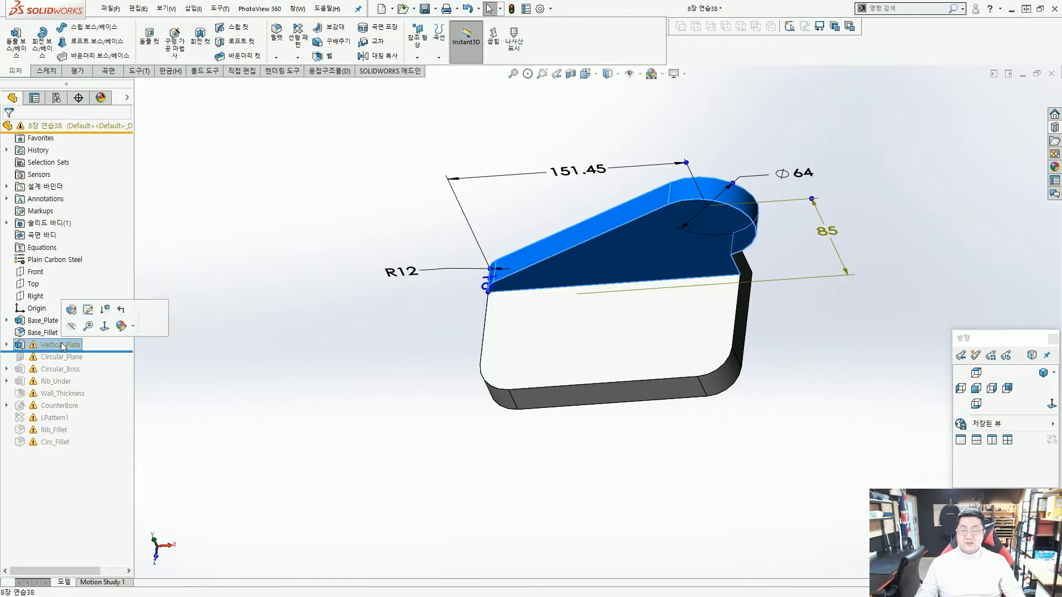
{"action": "left_click", "coordinate": [88, 311]}
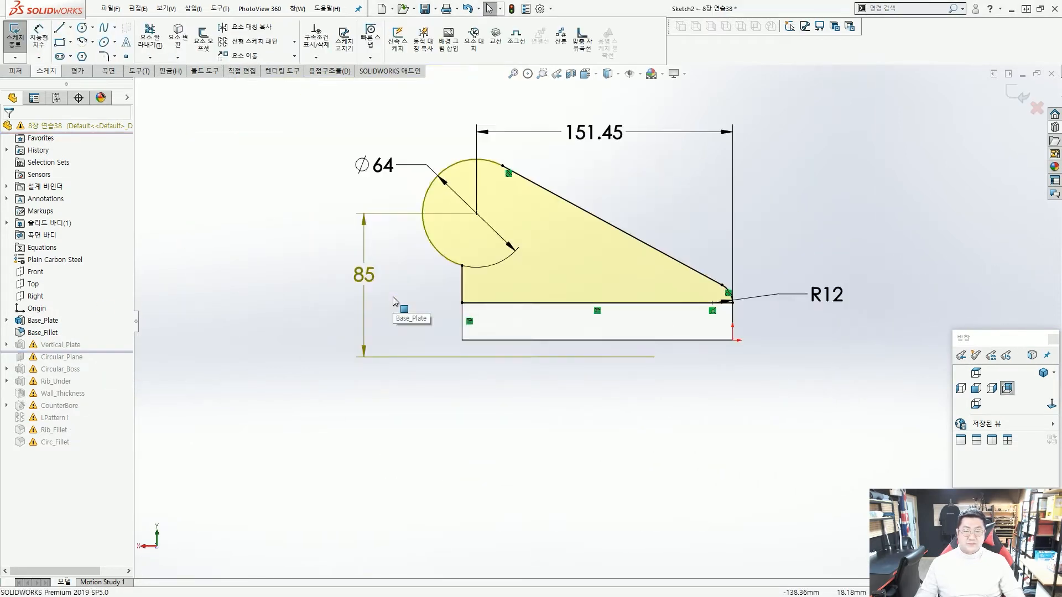
{"action": "mouse_move", "coordinate": [434, 304]}
{"action": "left_mouse_down"}
{"action": "mouse_move", "coordinate": [446, 277]}
{"action": "mouse_move", "coordinate": [426, 302]}
{"action": "left_mouse_up"}
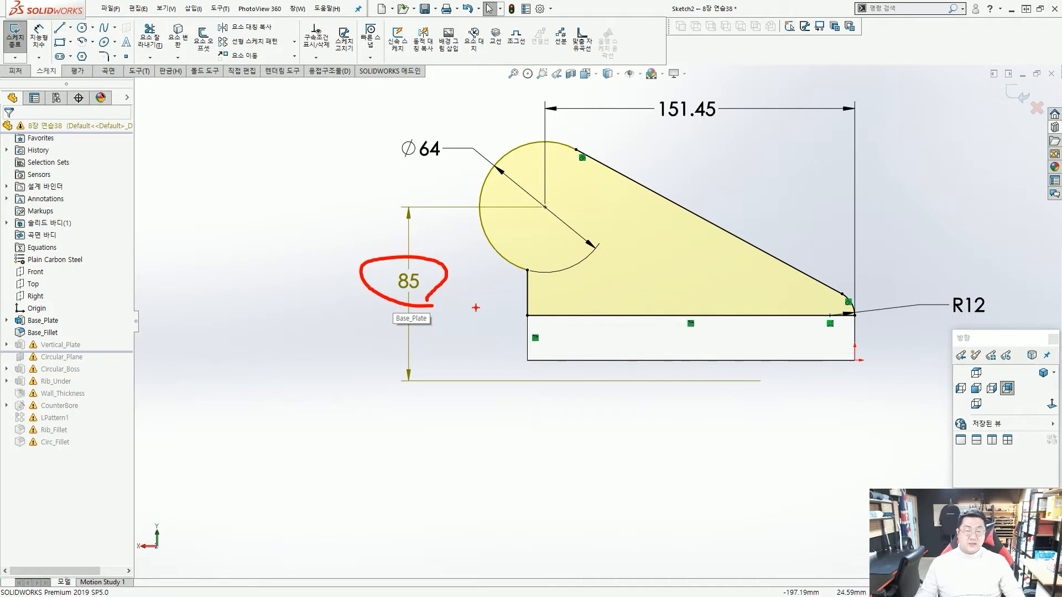
{"action": "key", "text": "Escape"}
{"action": "left_click", "coordinate": [538, 351]}
{"action": "scroll", "coordinate": [635, 378], "scroll_direction": "up", "scroll_amount": 1}
{"action": "mouse_move", "coordinate": [739, 395]}
{"action": "left_mouse_down"}
{"action": "mouse_move", "coordinate": [720, 394]}
{"action": "mouse_move", "coordinate": [726, 387]}
{"action": "left_mouse_up"}
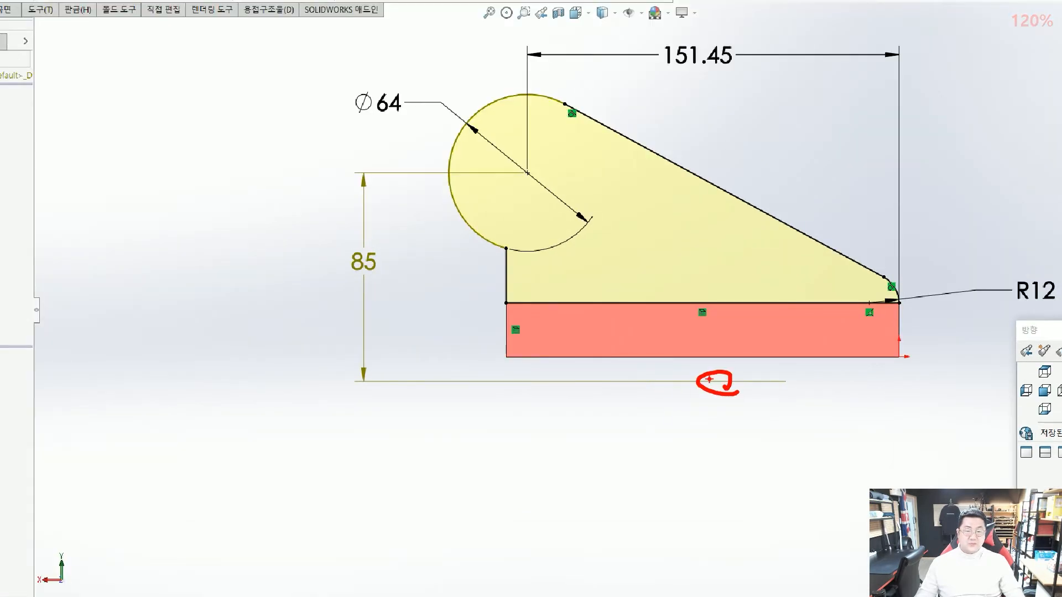
{"action": "left_click_drag", "start_coordinate": [515, 370], "coordinate": [840, 377]}
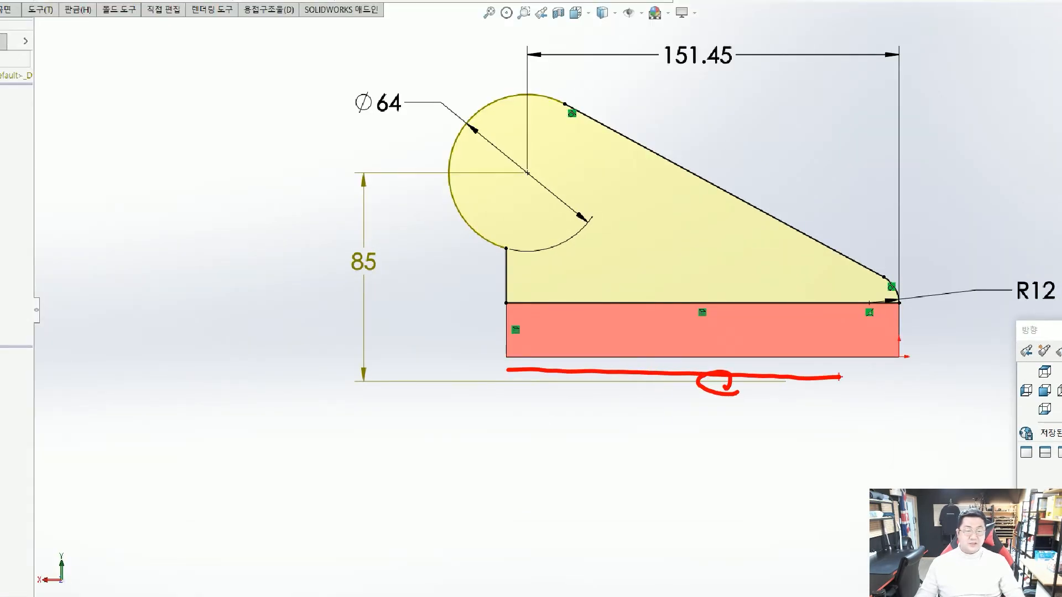
{"action": "key", "text": "Escape"}
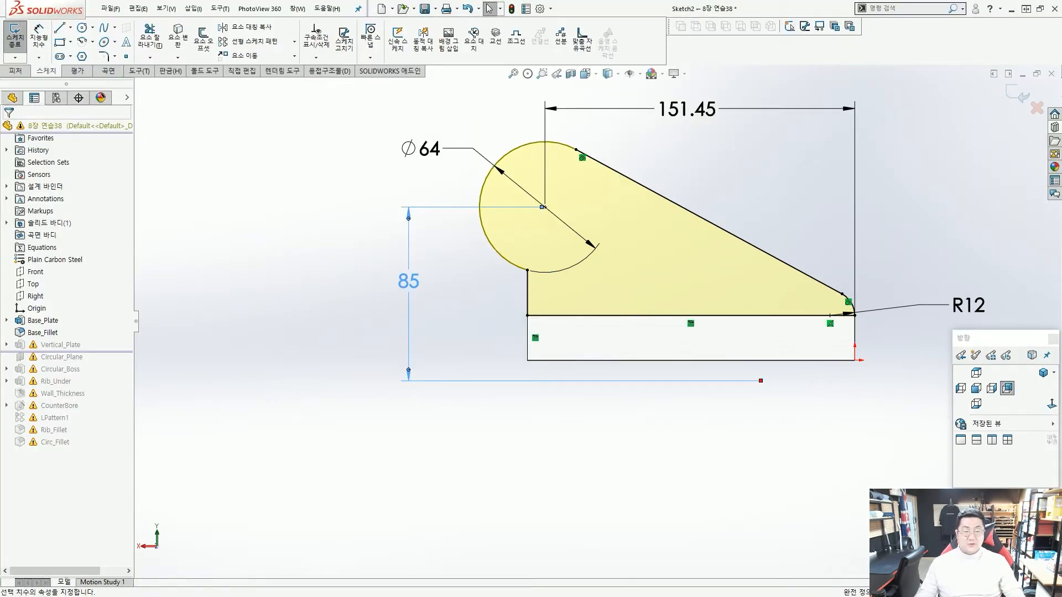
Reattach the lower end of the circle centre's dangling height dimension to the base plate's lower edge and exit the sketch
{"action": "left_click", "coordinate": [408, 317]}
{"action": "left_click_drag", "start_coordinate": [736, 353], "coordinate": [781, 390], "text": "ctrl"}
{"action": "left_click_drag", "start_coordinate": [822, 438], "coordinate": [769, 383], "text": "ctrl+shift"}
{"action": "key", "text": "Escape"}
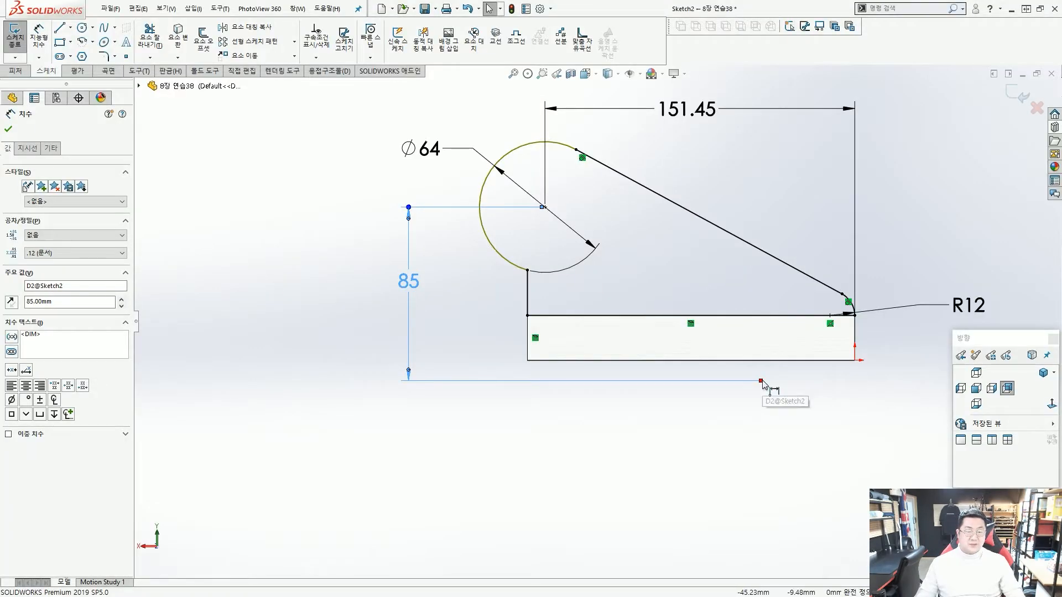
{"action": "left_click_drag", "start_coordinate": [761, 381], "coordinate": [644, 360]}
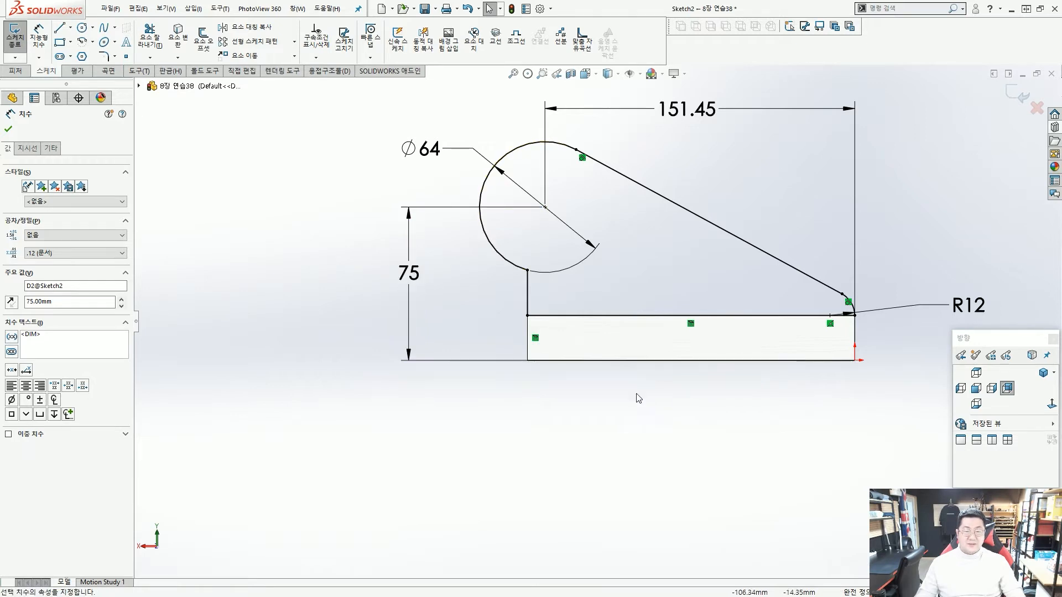
{"action": "left_click", "coordinate": [635, 408]}
{"action": "scroll", "coordinate": [634, 405], "scroll_direction": "up", "scroll_amount": 3}
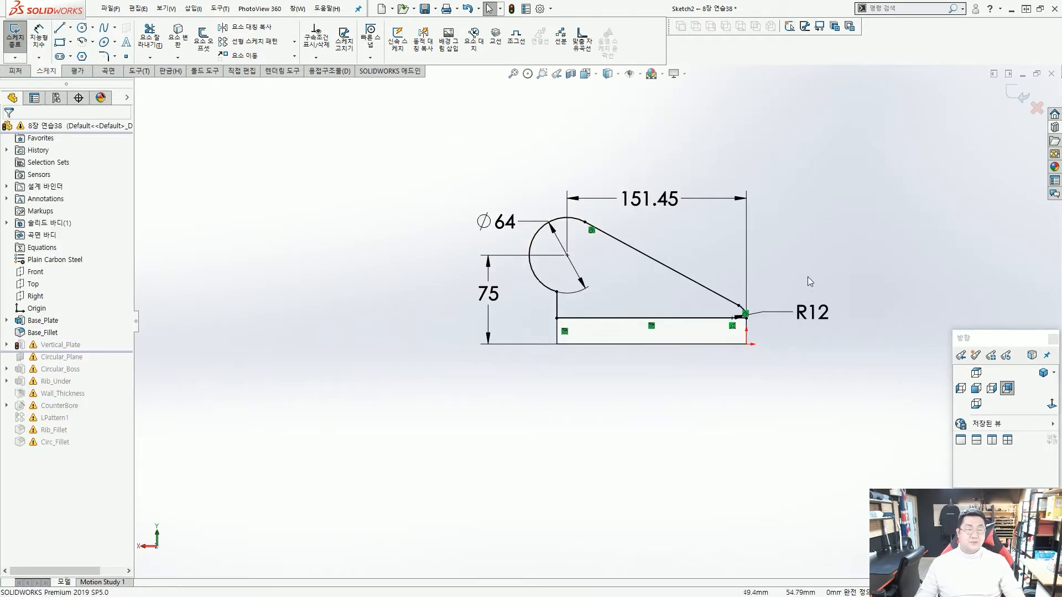
{"action": "double_click", "coordinate": [814, 235]}
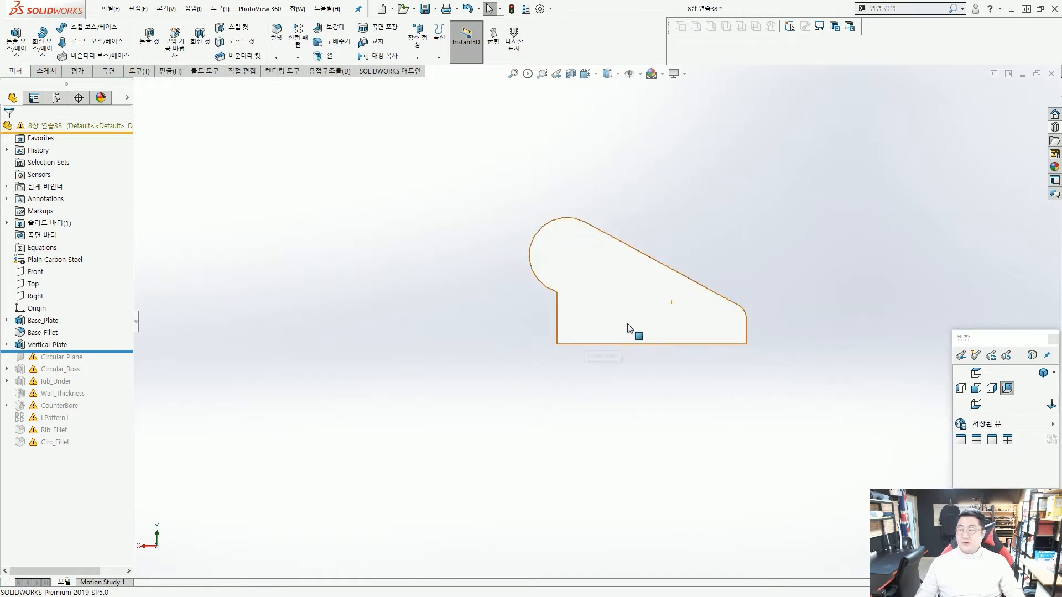
Move the rollback point to just after Rib_Under
{"action": "scroll", "coordinate": [755, 307], "scroll_direction": "down", "scroll_amount": 3}
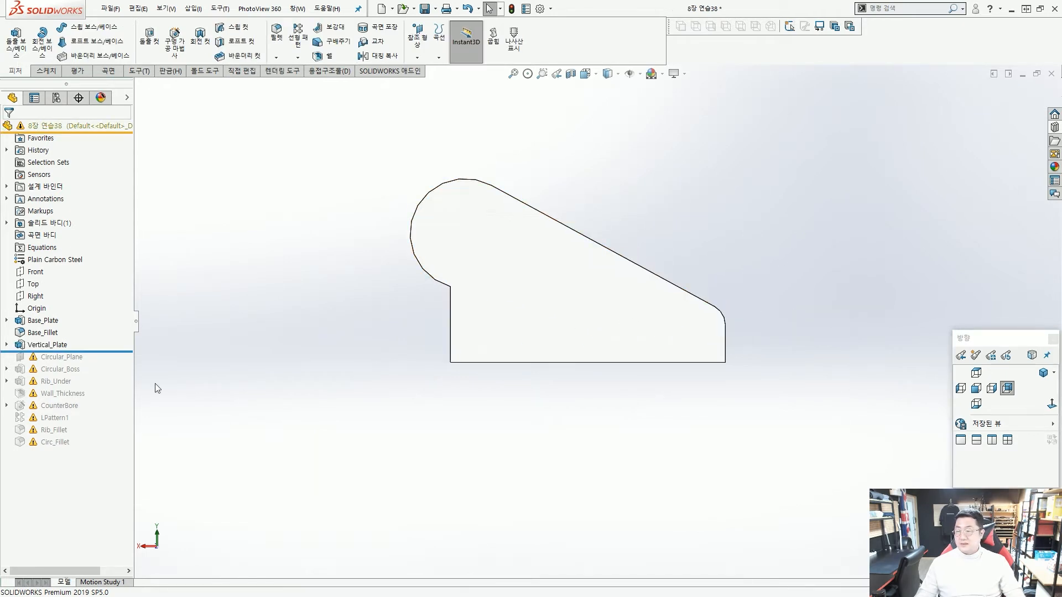
{"action": "left_click_drag", "start_coordinate": [118, 351], "coordinate": [98, 390]}
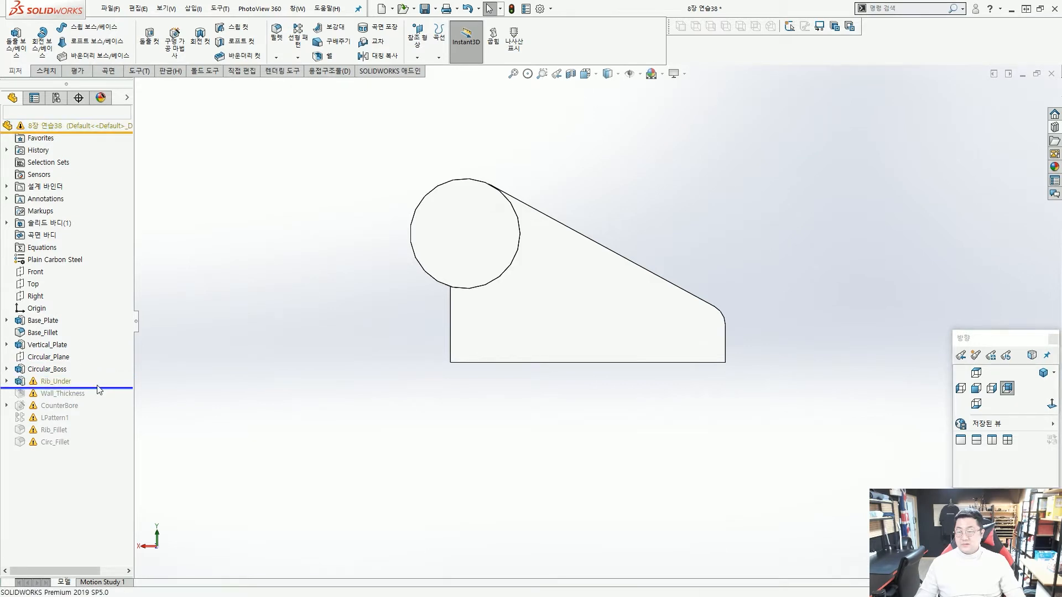
{"action": "left_click", "coordinate": [54, 382]}
{"action": "mouse_move", "coordinate": [408, 362]}
{"action": "middle_mouse_down"}
{"action": "mouse_move", "coordinate": [505, 356]}
{"action": "mouse_move", "coordinate": [616, 407]}
{"action": "mouse_move", "coordinate": [620, 451]}
{"action": "mouse_move", "coordinate": [517, 444]}
{"action": "middle_mouse_up"}
{"action": "left_click", "coordinate": [434, 425]}
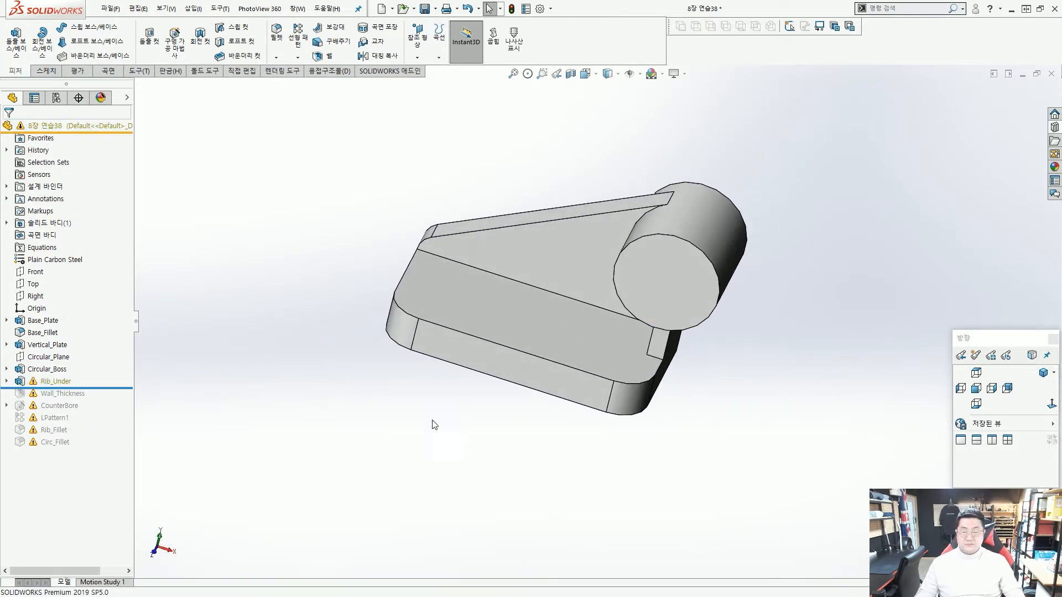
Display What's Wrong for Rib_Under, read the warning about its sketch, and close the list
{"action": "right_click", "coordinate": [56, 381]}
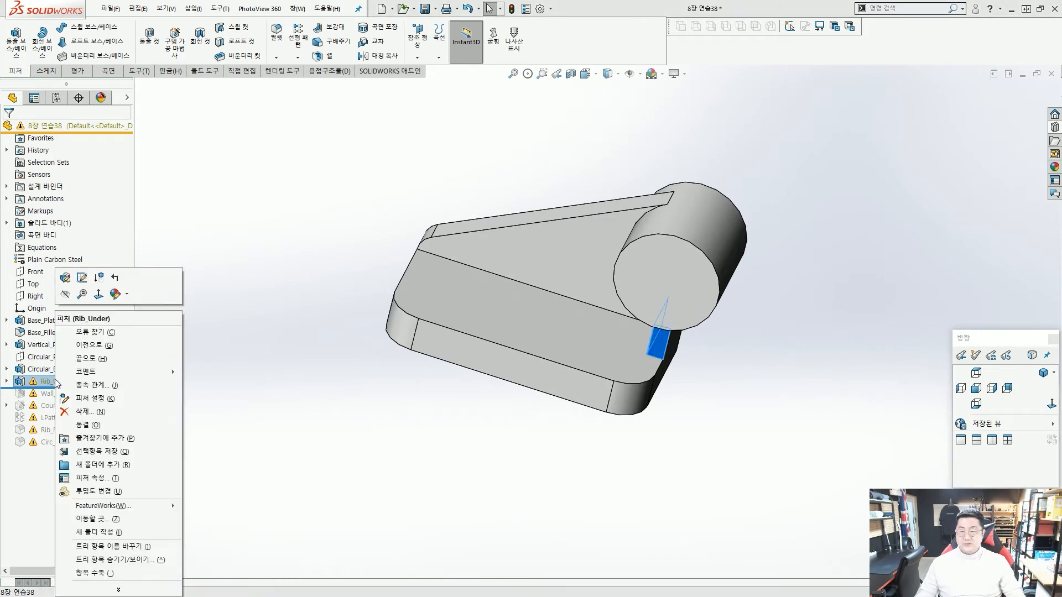
{"action": "left_click", "coordinate": [90, 333]}
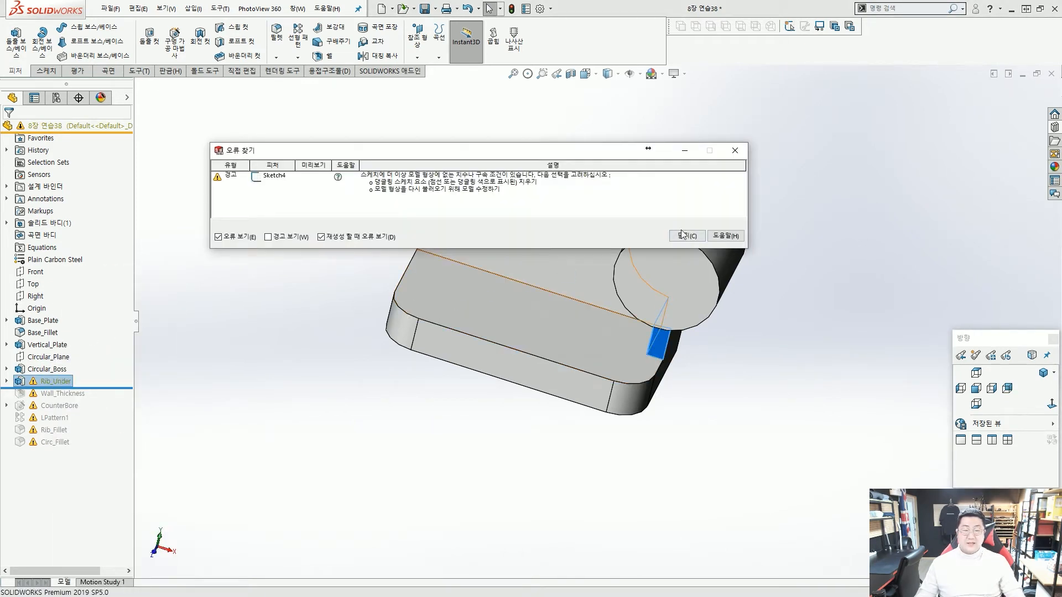
{"action": "left_click", "coordinate": [684, 236]}
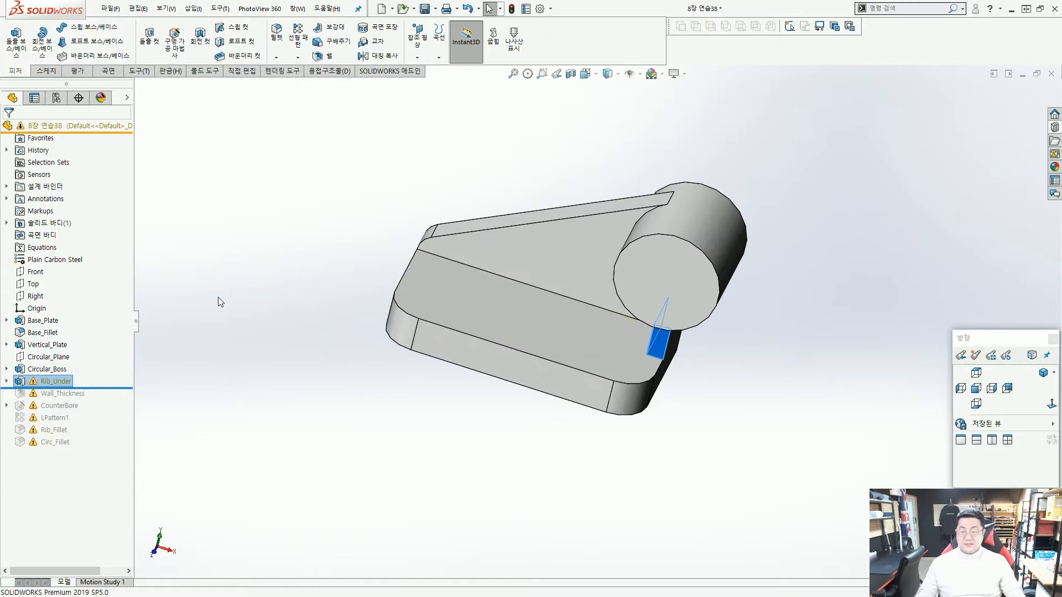
Open the Rib_Under sketch for editing and examine the dangling collinear relation on the narrow rectangle's outer vertical line
{"action": "left_click", "coordinate": [49, 383]}
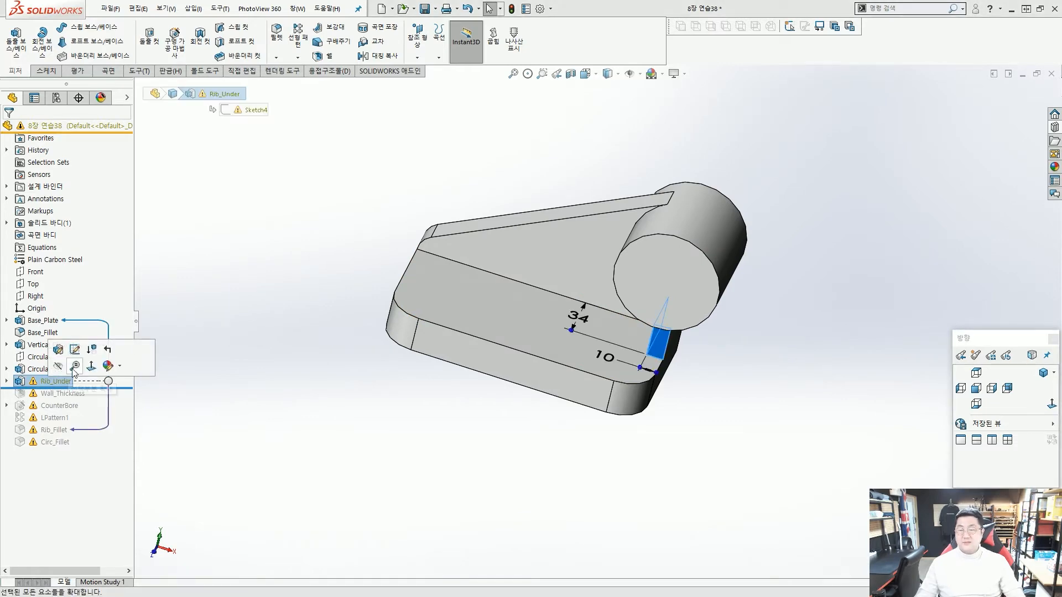
{"action": "left_click", "coordinate": [80, 357]}
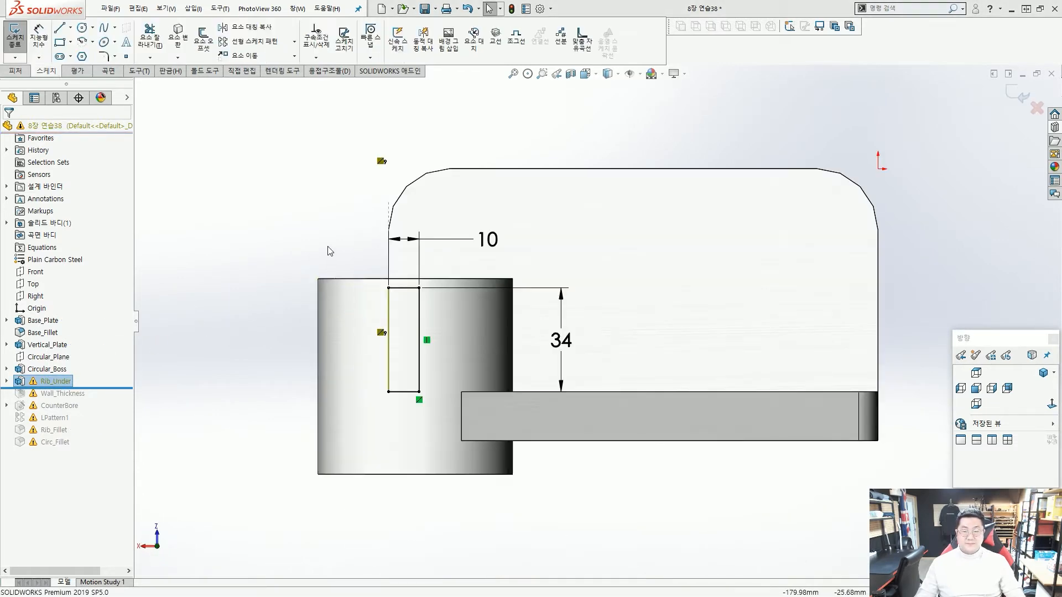
{"action": "scroll", "coordinate": [416, 315], "scroll_direction": "down", "scroll_amount": 3}
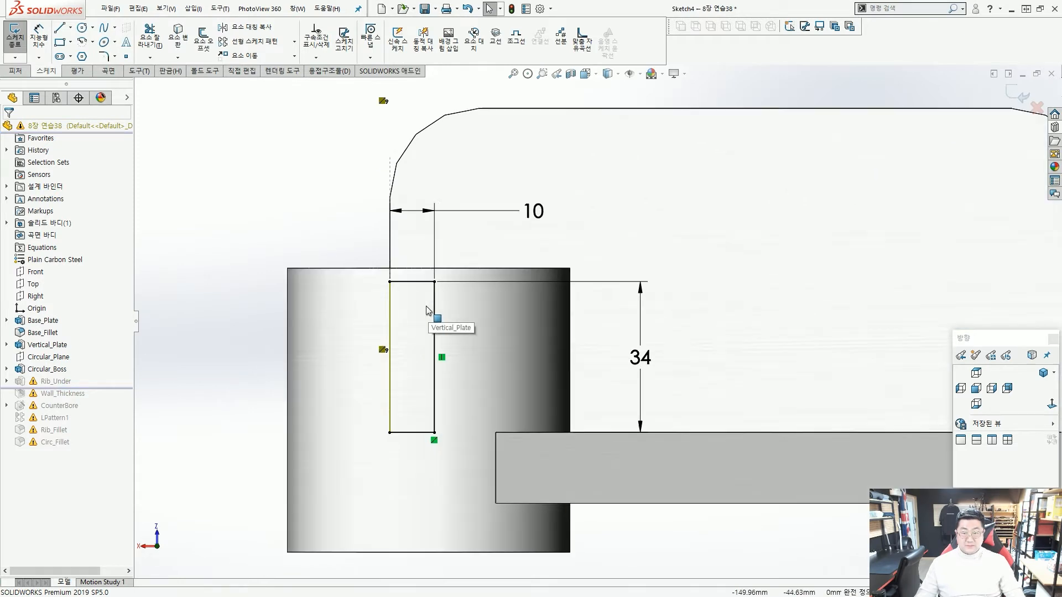
{"action": "key", "text": "ctrl+2"}
{"action": "mouse_move", "coordinate": [393, 364]}
{"action": "left_mouse_down"}
{"action": "mouse_move", "coordinate": [379, 328]}
{"action": "mouse_move", "coordinate": [388, 342]}
{"action": "left_mouse_up"}
{"action": "left_click_drag", "start_coordinate": [402, 125], "coordinate": [378, 111]}
{"action": "key", "text": "Escape"}
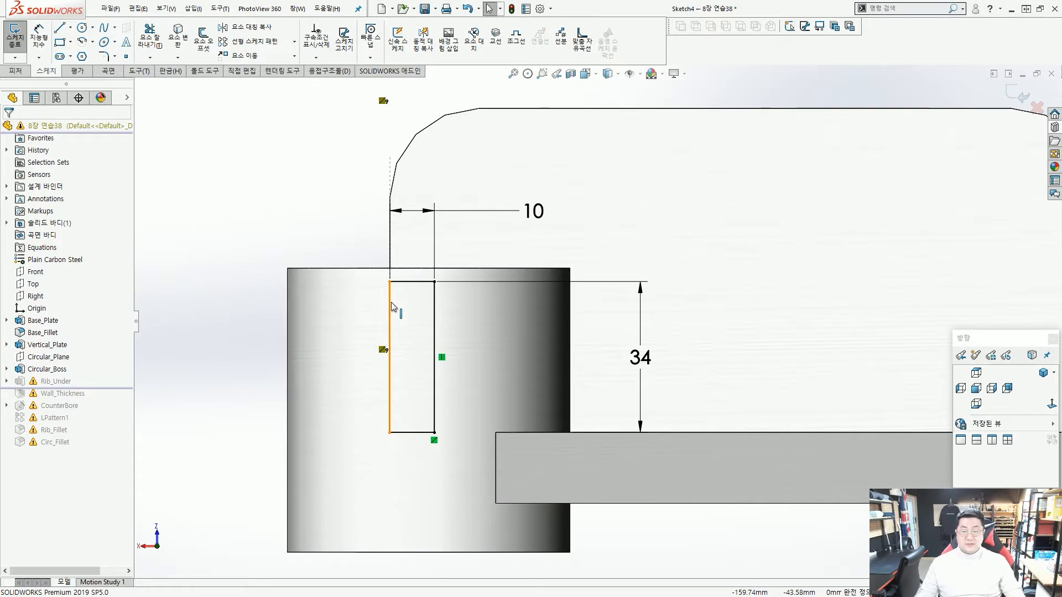
Reattach the rectangle's dangling outer vertical line to the base plate's straight side edge and exit the Rib_Under sketch
{"action": "left_click", "coordinate": [384, 292]}
{"action": "key", "text": "ctrl+2"}
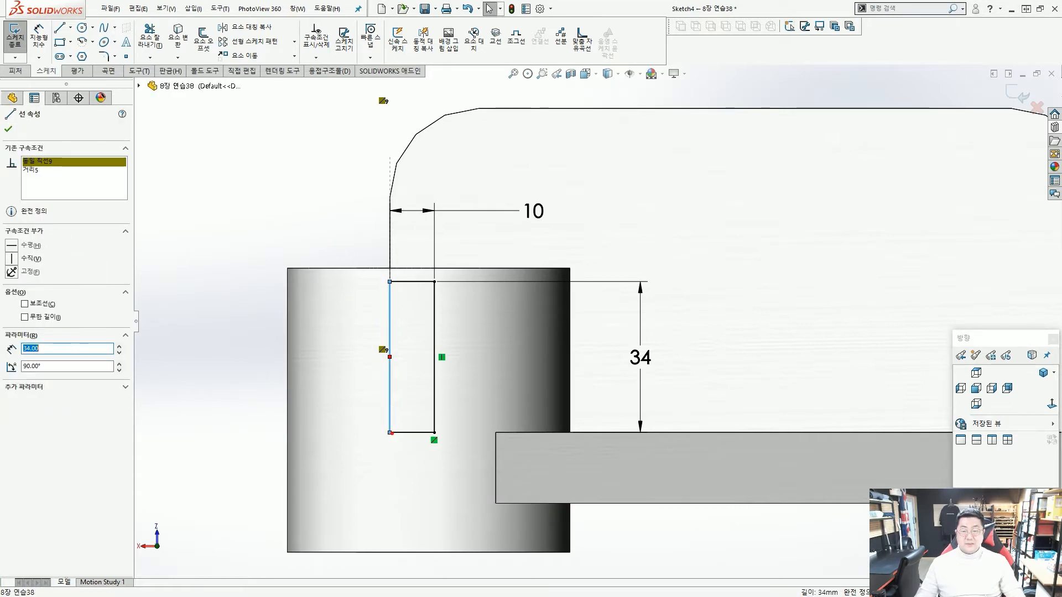
{"action": "left_click_drag", "start_coordinate": [410, 218], "coordinate": [372, 235]}
{"action": "left_click_drag", "start_coordinate": [383, 215], "coordinate": [412, 237]}
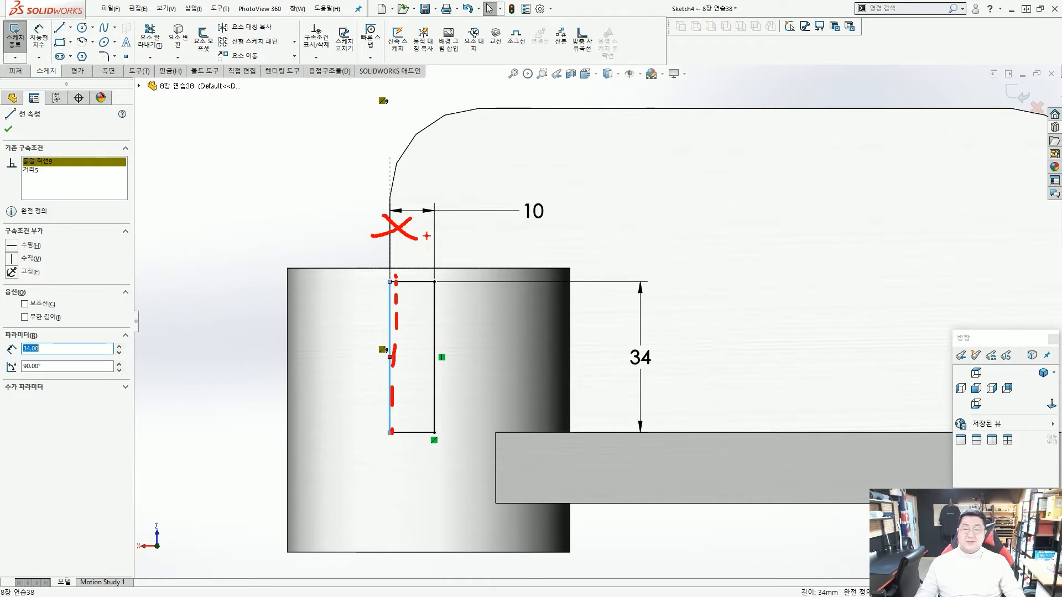
{"action": "key", "text": "Escape"}
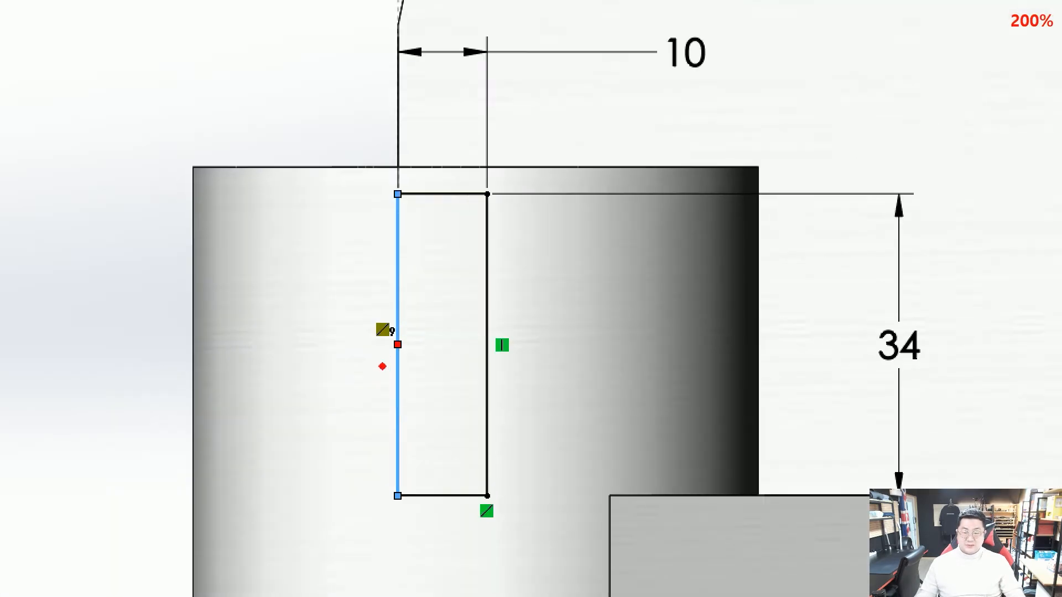
{"action": "left_click_drag", "start_coordinate": [376, 328], "coordinate": [418, 361], "text": "ctrl"}
{"action": "left_click_drag", "start_coordinate": [472, 387], "coordinate": [419, 350], "text": "ctrl+shift"}
{"action": "key", "text": "Escape"}
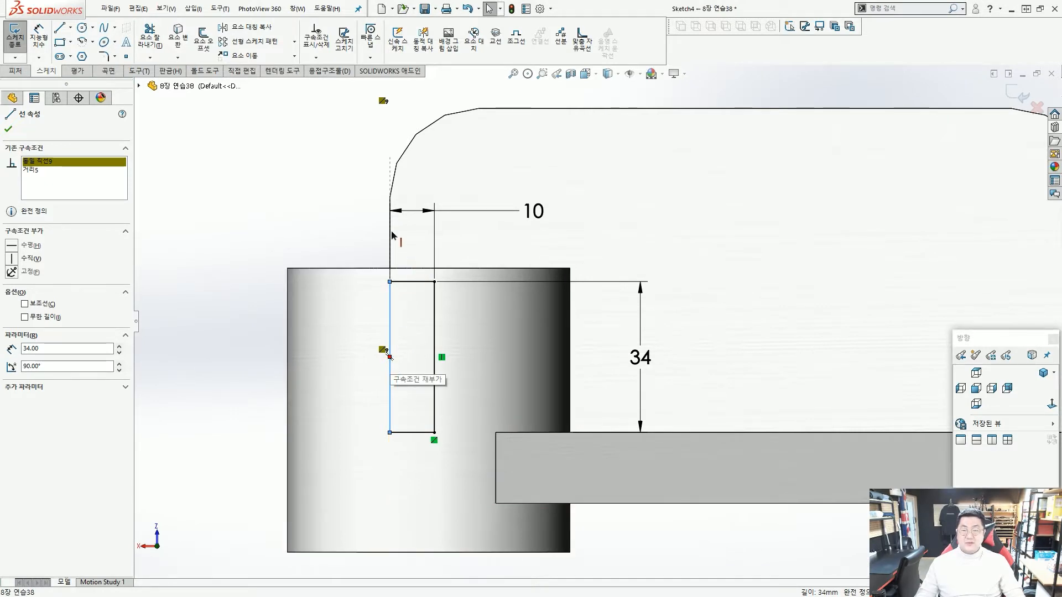
{"action": "left_click", "coordinate": [337, 241]}
{"action": "scroll", "coordinate": [451, 264], "scroll_direction": "up", "scroll_amount": 4}
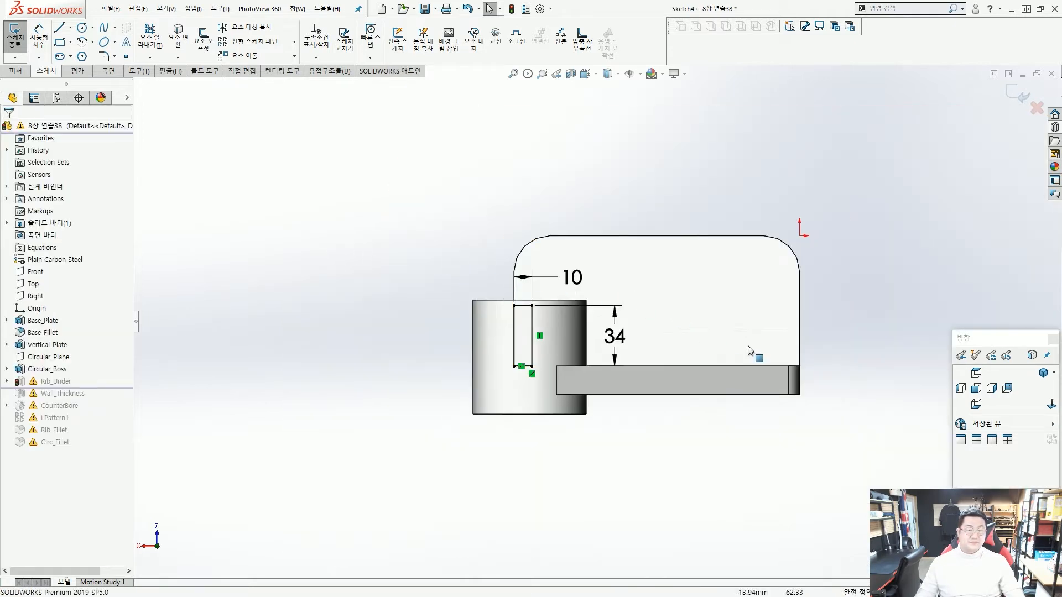
{"action": "double_click", "coordinate": [444, 200]}
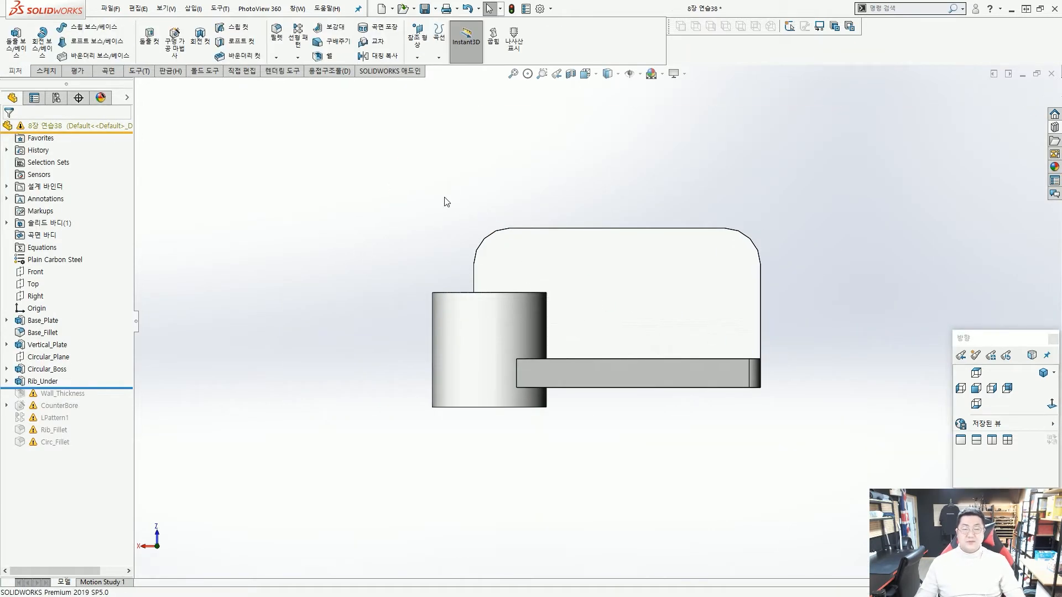
Move the rollback point to just after Rib_Fillet
{"action": "middle_click_drag", "start_coordinate": [637, 416], "coordinate": [802, 243]}
{"action": "left_click_drag", "start_coordinate": [105, 387], "coordinate": [80, 437]}
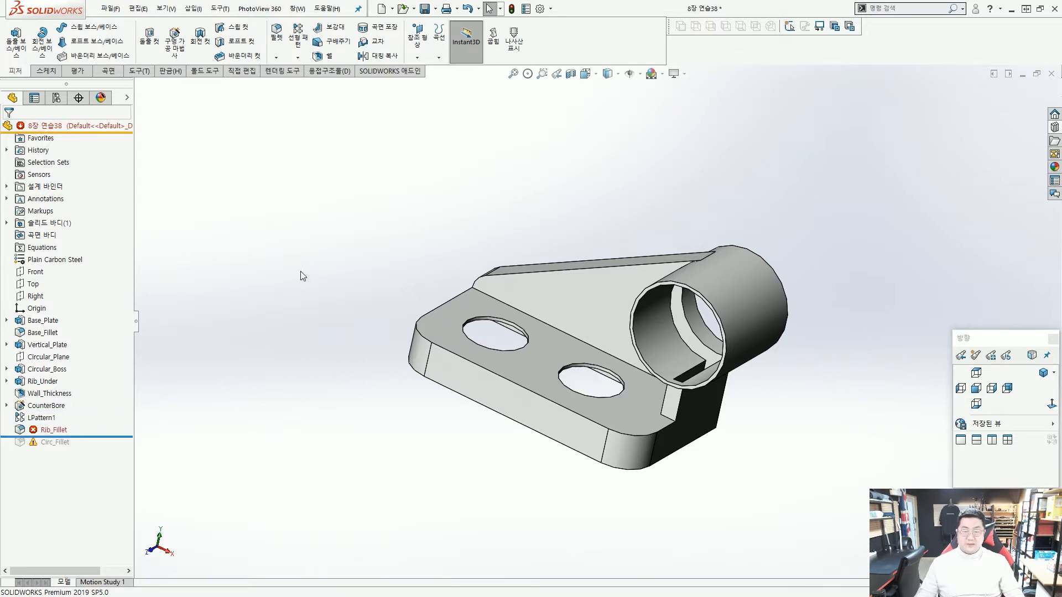
Display Rib_Fillet's radius dimension and reposition its label over the opening of the circular boss
{"action": "middle_click_drag", "start_coordinate": [229, 310], "coordinate": [381, 382]}
{"action": "left_click", "coordinate": [45, 430]}
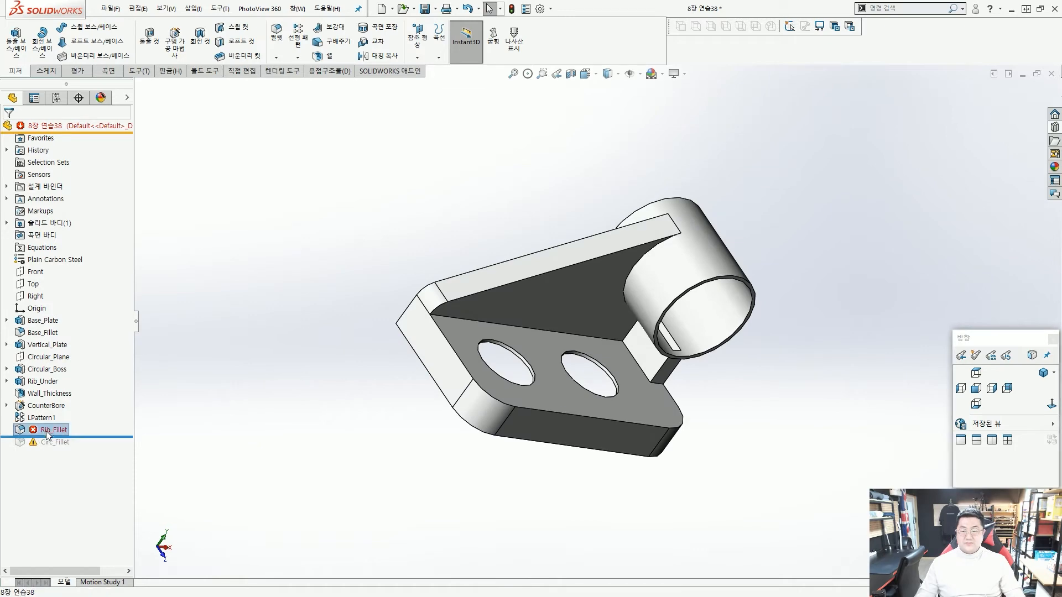
{"action": "middle_click_drag", "start_coordinate": [437, 401], "coordinate": [552, 408]}
{"action": "scroll", "coordinate": [552, 408], "scroll_direction": "down", "scroll_amount": 5}
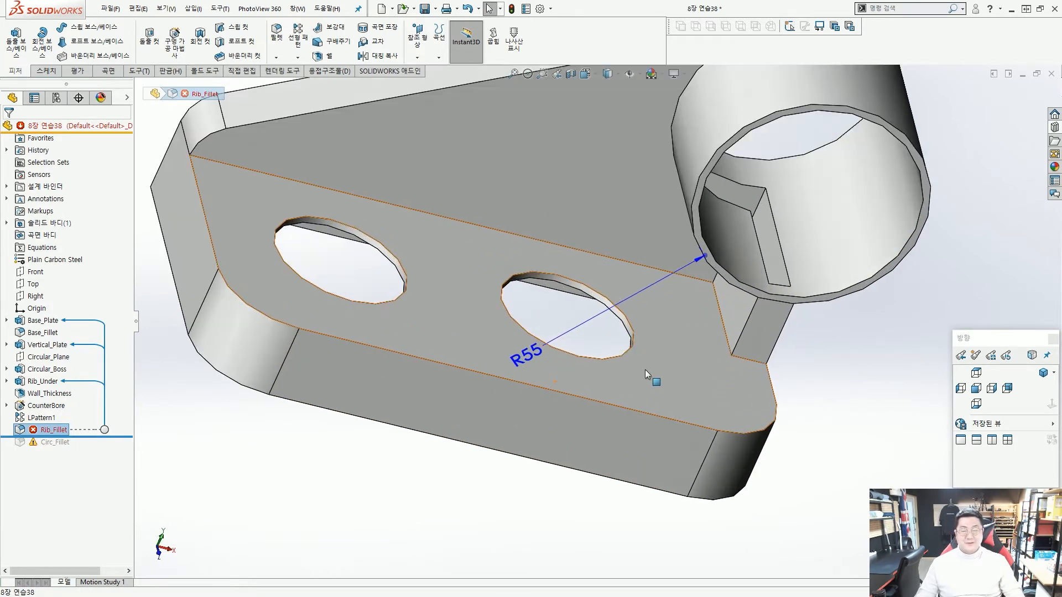
{"action": "scroll", "coordinate": [546, 363], "scroll_direction": "up", "scroll_amount": 4}
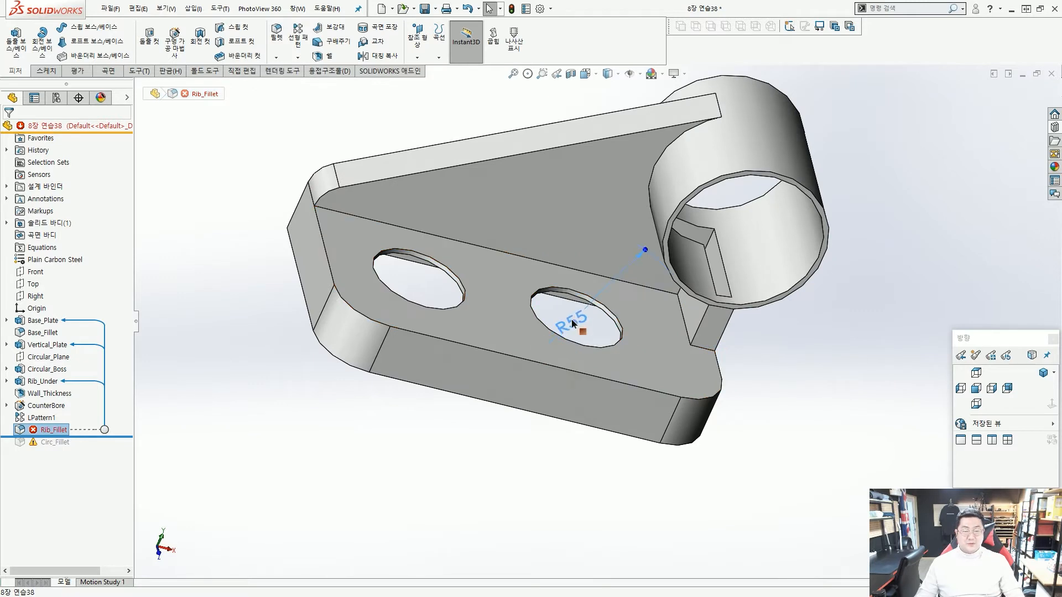
{"action": "left_click_drag", "start_coordinate": [573, 316], "coordinate": [728, 247]}
{"action": "left_click", "coordinate": [787, 394]}
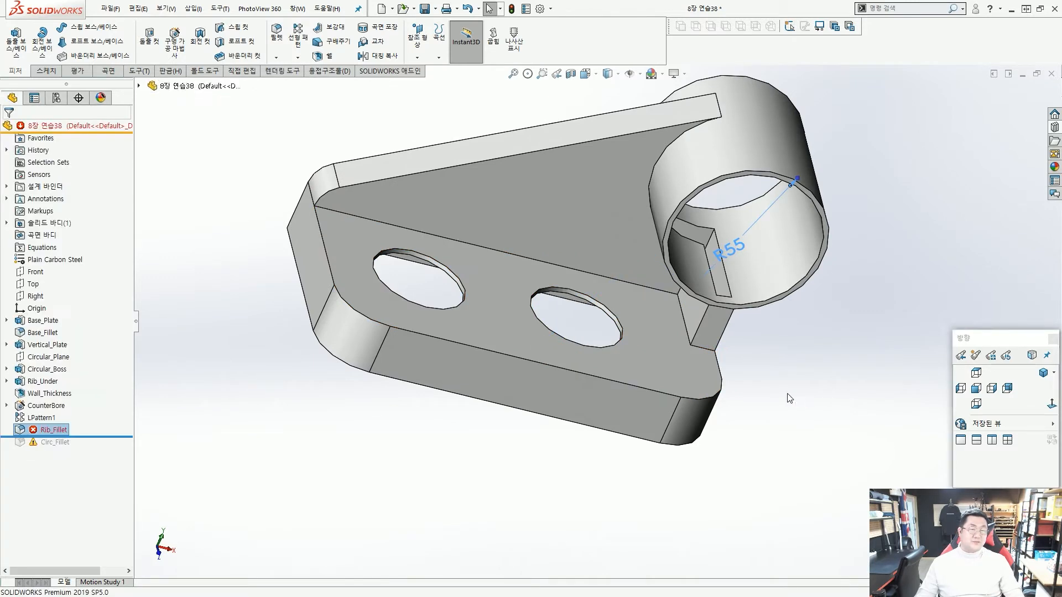
Set the Rib_Fillet radius to 5 and inspect the rebuilt fillet between the rib and the base plate
{"action": "scroll", "coordinate": [781, 364], "scroll_direction": "up", "scroll_amount": 2}
{"action": "left_click", "coordinate": [54, 430]}
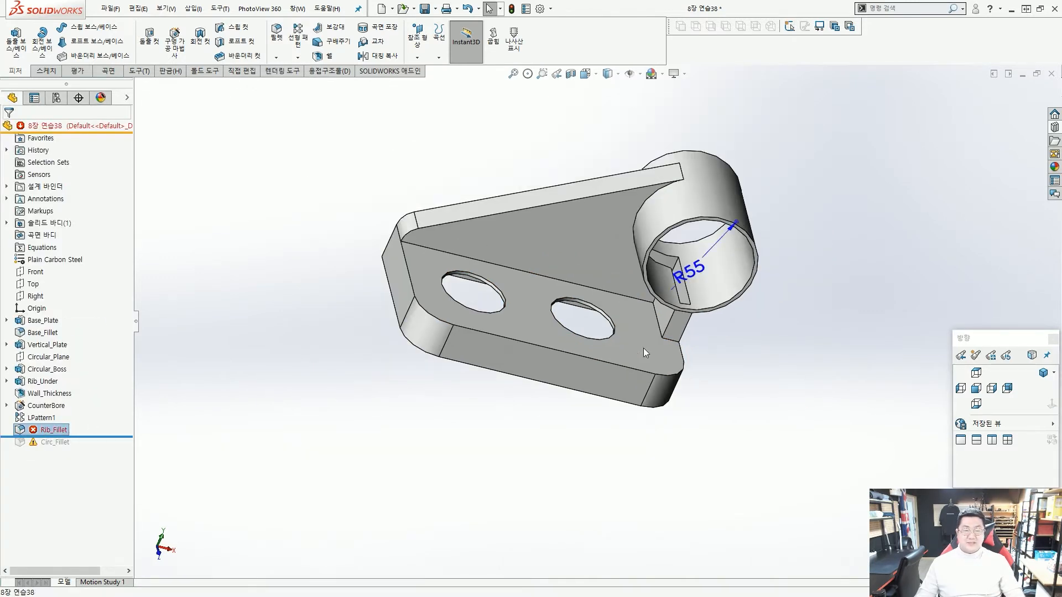
{"action": "scroll", "coordinate": [731, 280], "scroll_direction": "down", "scroll_amount": 3}
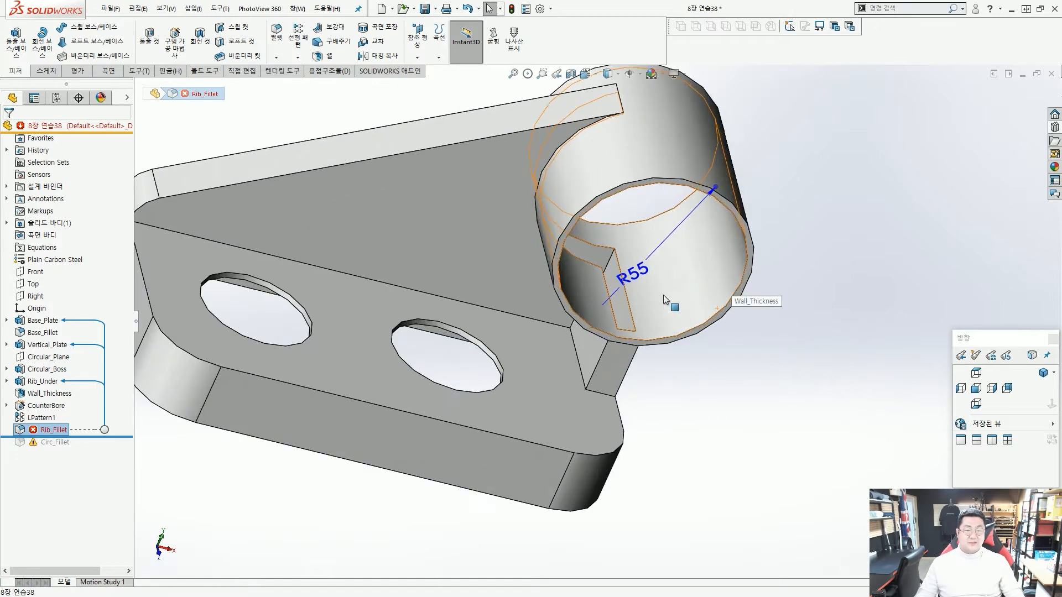
{"action": "double_click", "coordinate": [639, 275]}
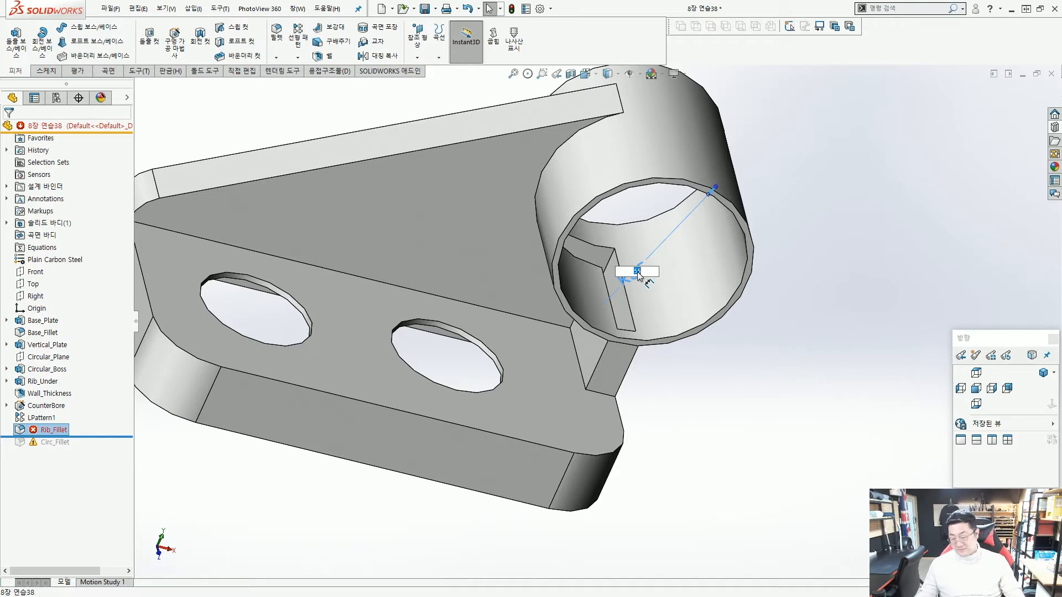
{"action": "type", "text": "5"}
{"action": "key", "text": "Return"}
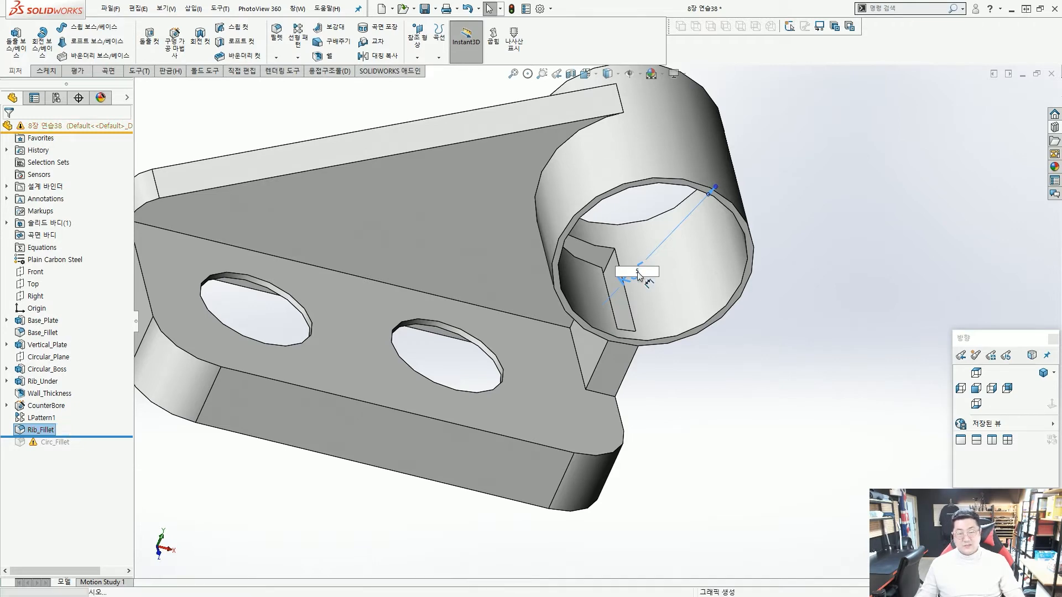
{"action": "middle_click_drag", "start_coordinate": [642, 287], "coordinate": [715, 350]}
{"action": "left_click", "coordinate": [716, 350]}
{"action": "scroll", "coordinate": [587, 332], "scroll_direction": "up", "scroll_amount": 2}
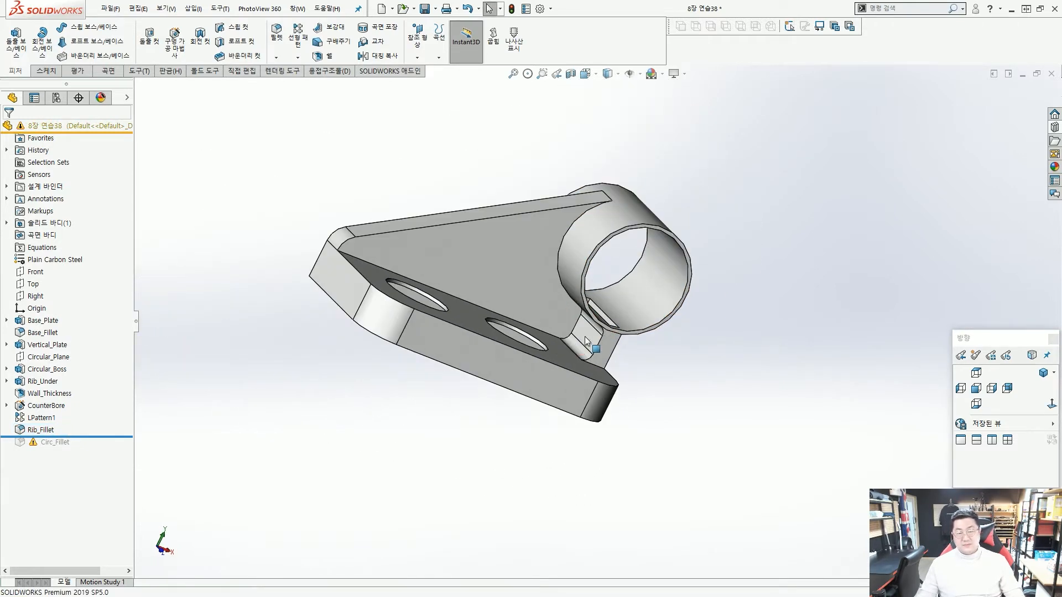
{"action": "middle_click_drag", "start_coordinate": [586, 336], "coordinate": [579, 397]}
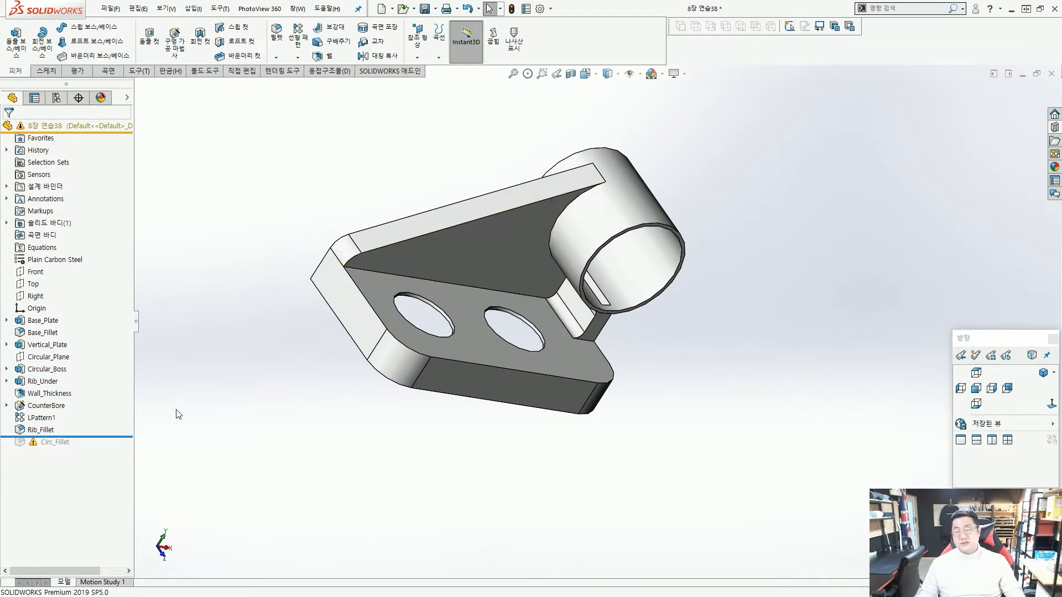
Move the rollback point to the end of the part, after Circ_Fillet, and inspect the model in isometric view
{"action": "left_click_drag", "start_coordinate": [99, 436], "coordinate": [99, 448]}
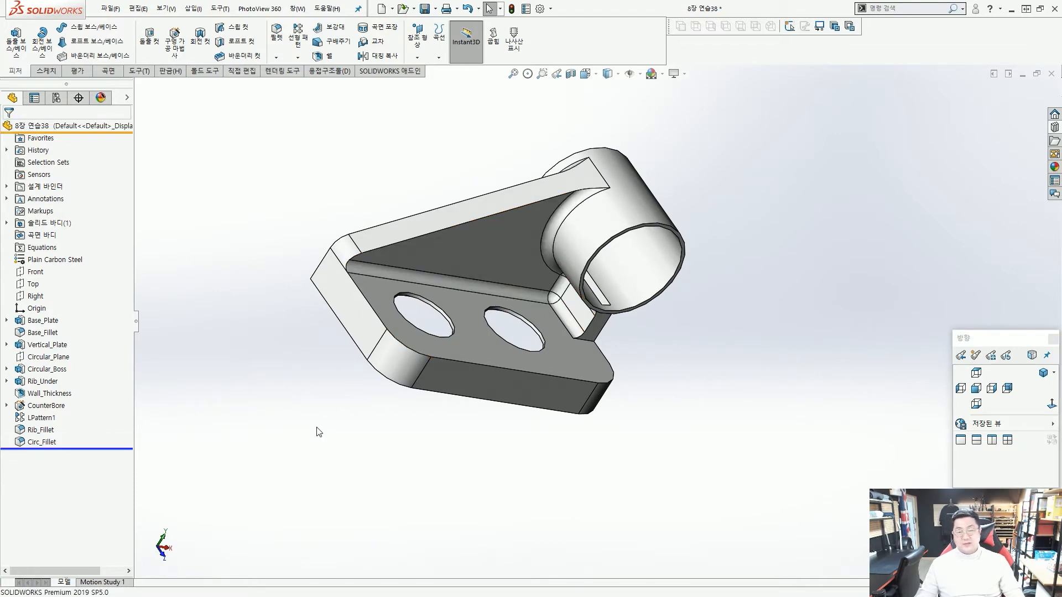
{"action": "middle_click_drag", "start_coordinate": [365, 396], "coordinate": [332, 446]}
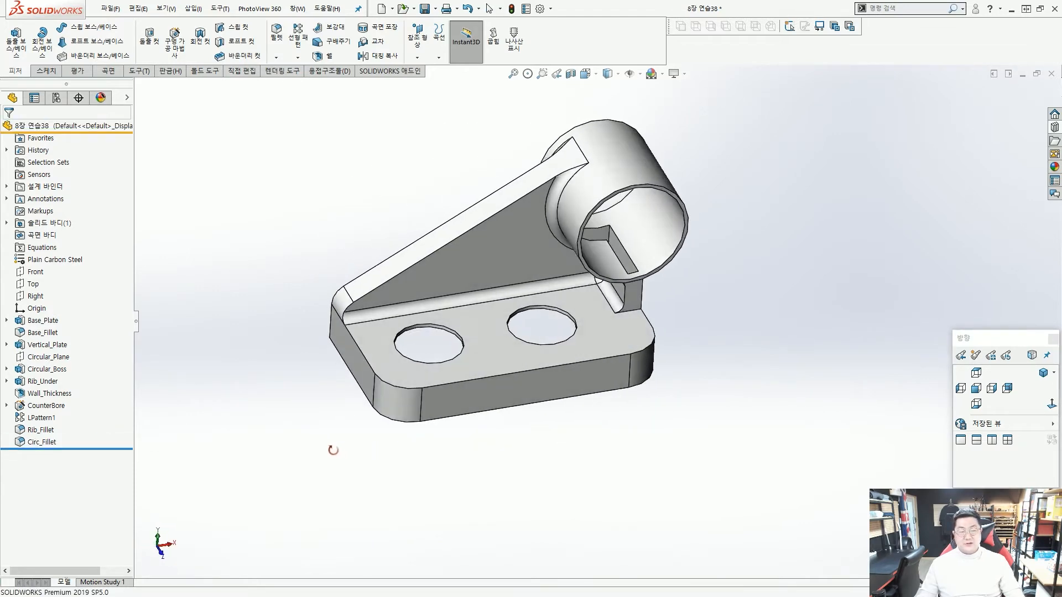
{"action": "scroll", "coordinate": [426, 446], "scroll_direction": "down", "scroll_amount": 3}
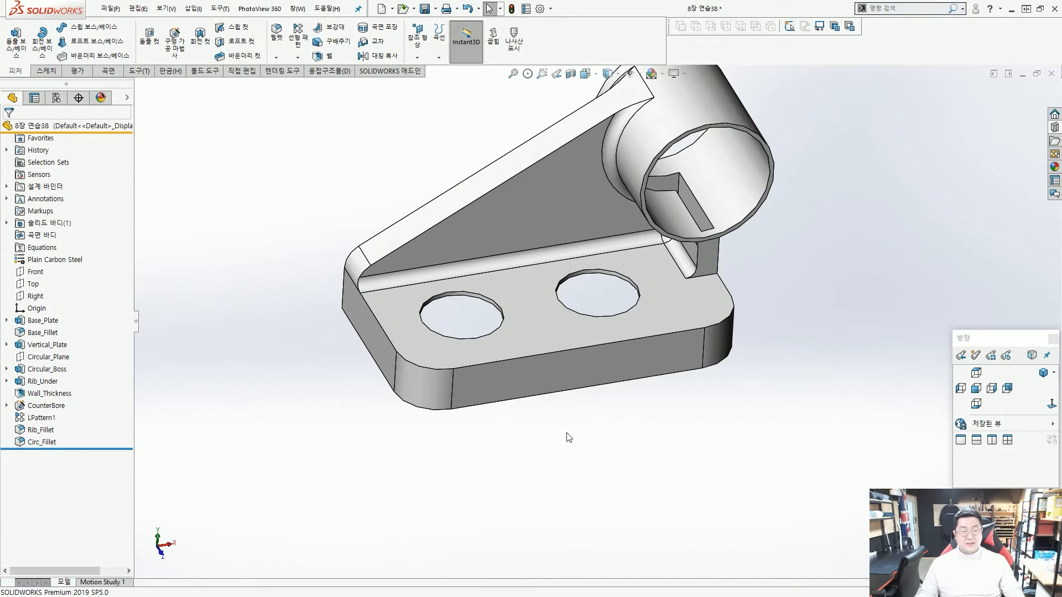
{"action": "left_click", "coordinate": [1043, 374]}
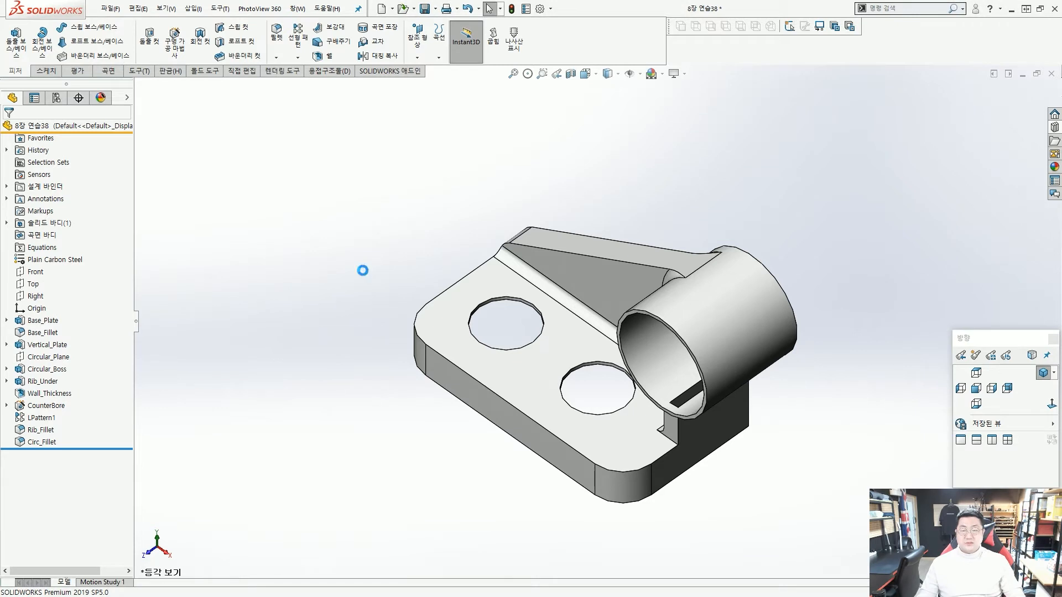
Close the repaired part, open Errors2 from the Lesson08 Exercises folder of the design library, and dismiss its error list
{"action": "left_click", "coordinate": [1051, 74]}
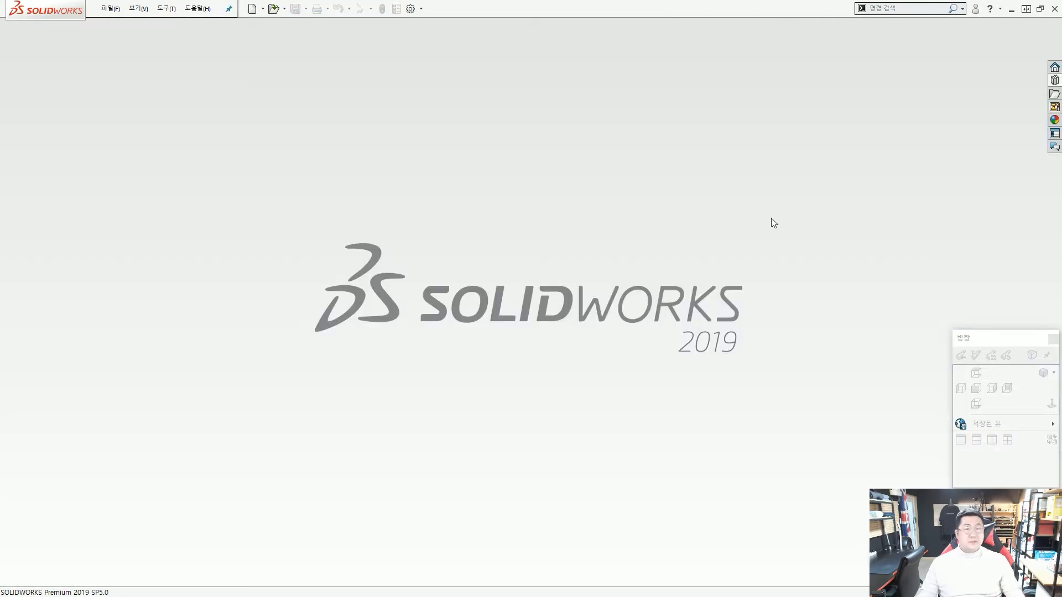
{"action": "left_click", "coordinate": [1053, 80]}
{"action": "left_click", "coordinate": [989, 231]}
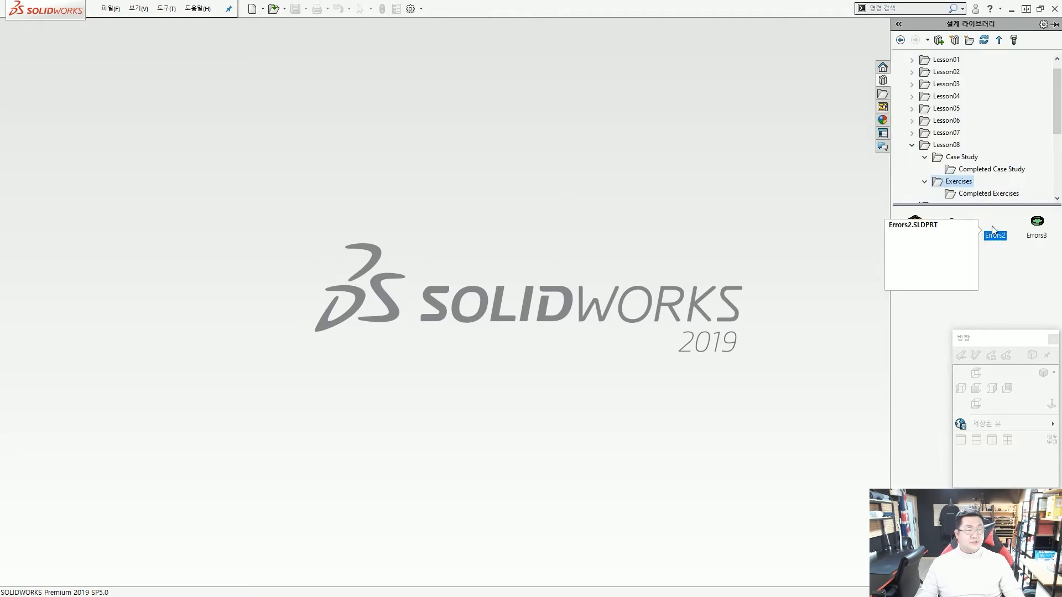
{"action": "left_click_drag", "start_coordinate": [991, 226], "coordinate": [652, 238]}
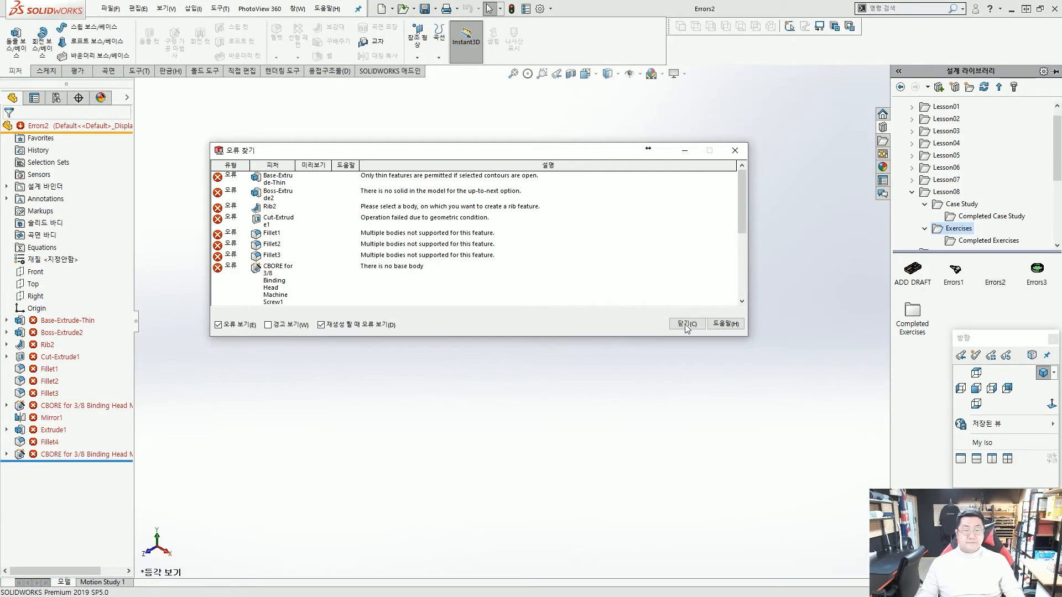
{"action": "left_click", "coordinate": [685, 325]}
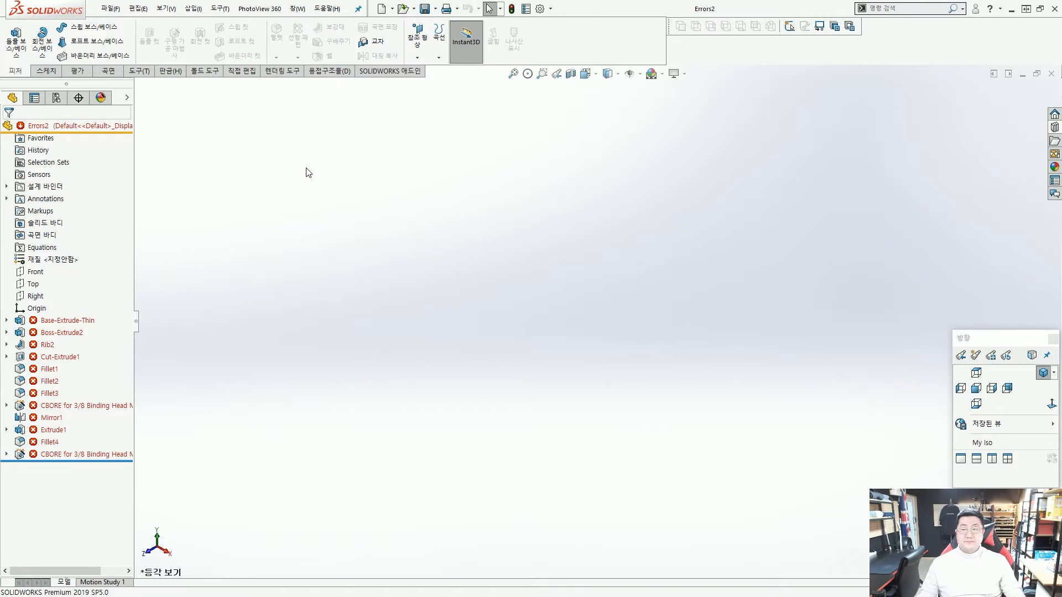
Save the Errors2 part under the name 8장 연습39 in the desktop folder holding the other exercise parts
{"action": "left_click", "coordinate": [109, 9]}
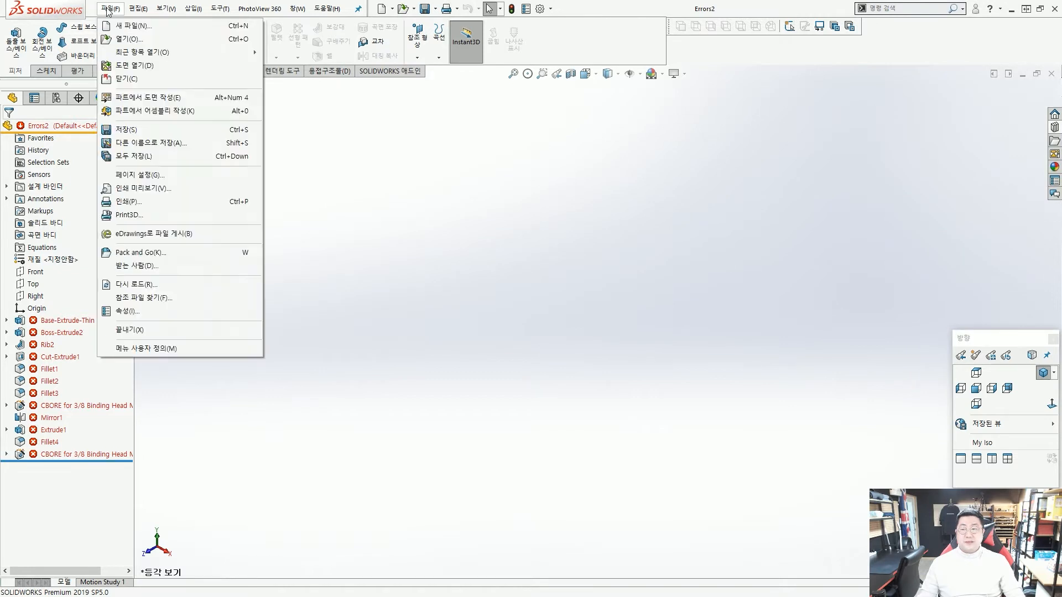
{"action": "left_click", "coordinate": [161, 143]}
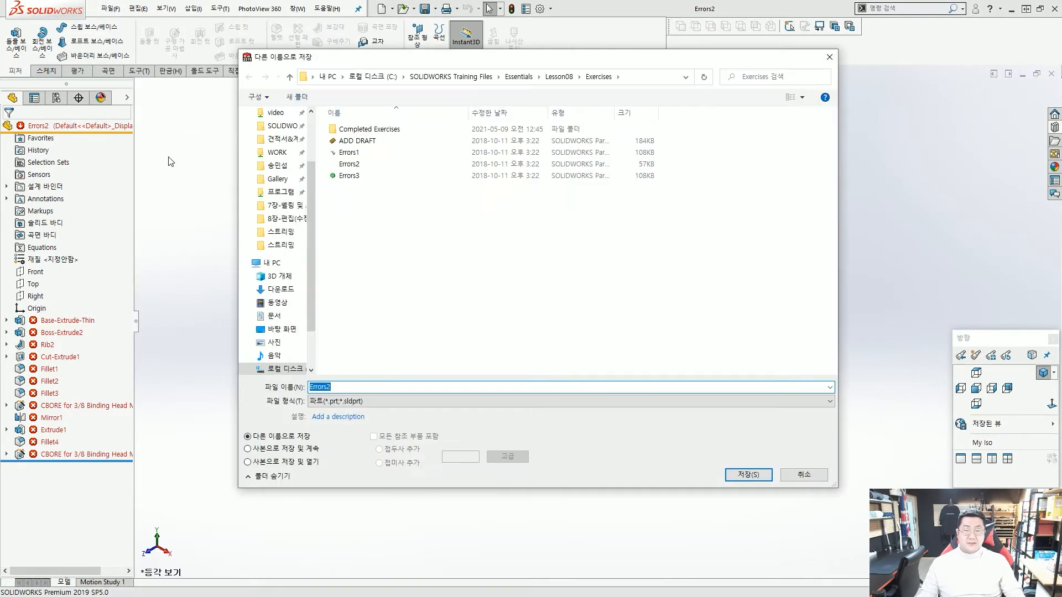
{"action": "left_click", "coordinate": [278, 166]}
{"action": "double_click", "coordinate": [368, 387]}
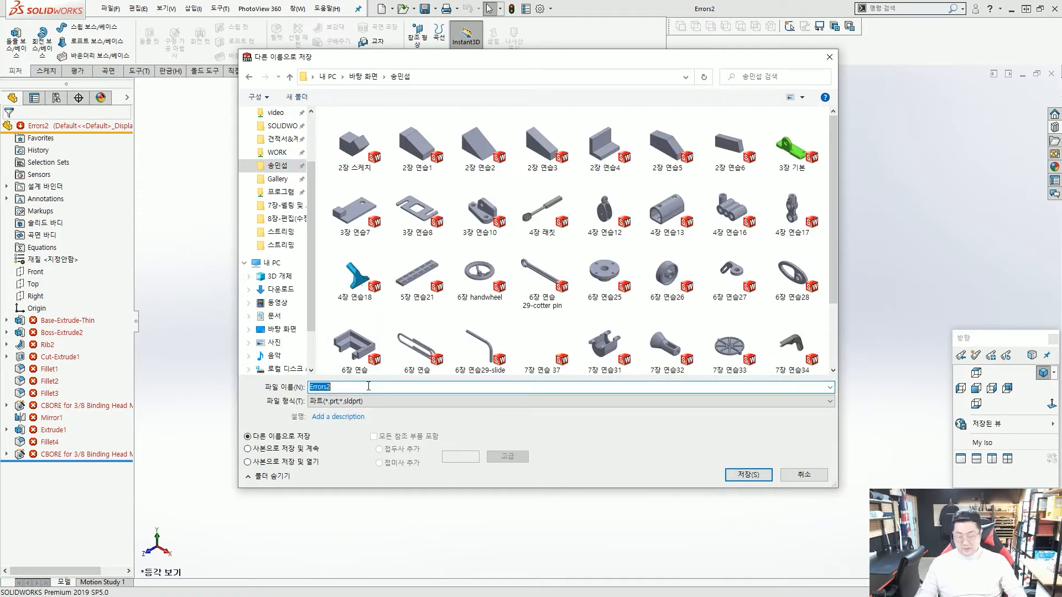
{"action": "type", "text": "8장"}
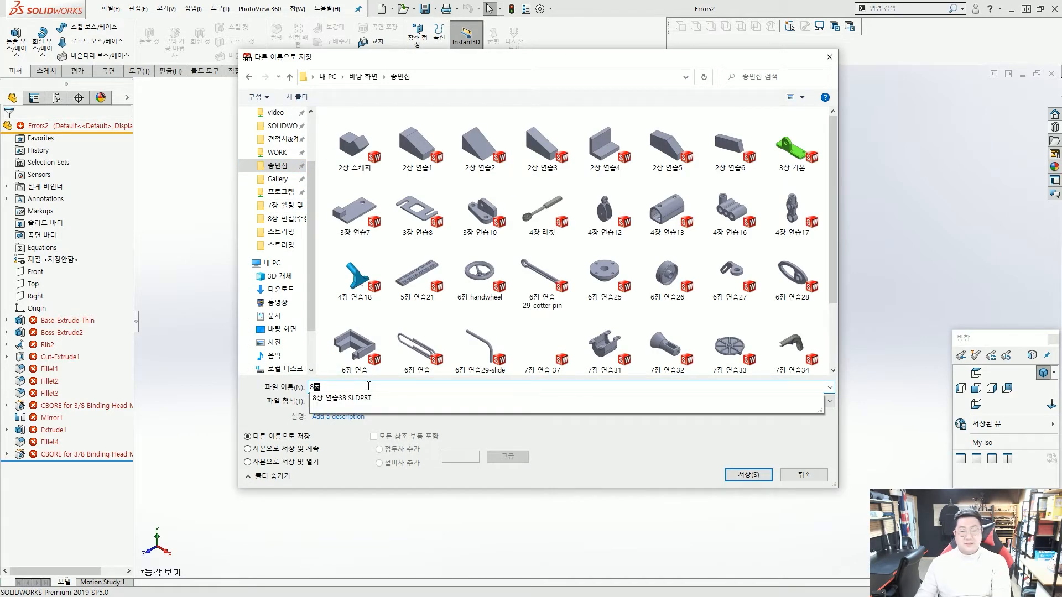
{"action": "type", "text": "장 연습39"}
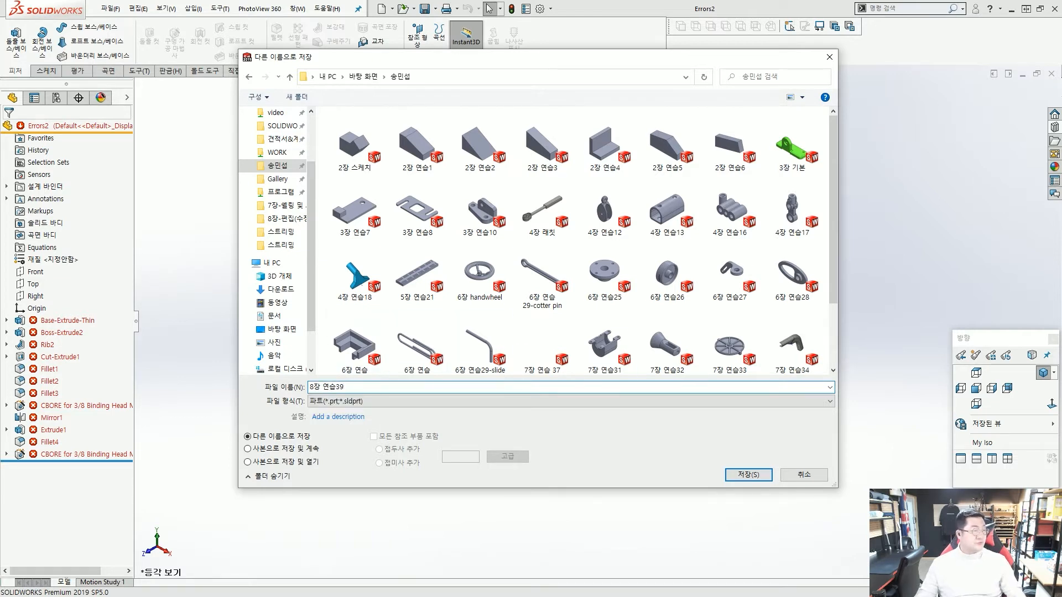
{"action": "left_click", "coordinate": [739, 474]}
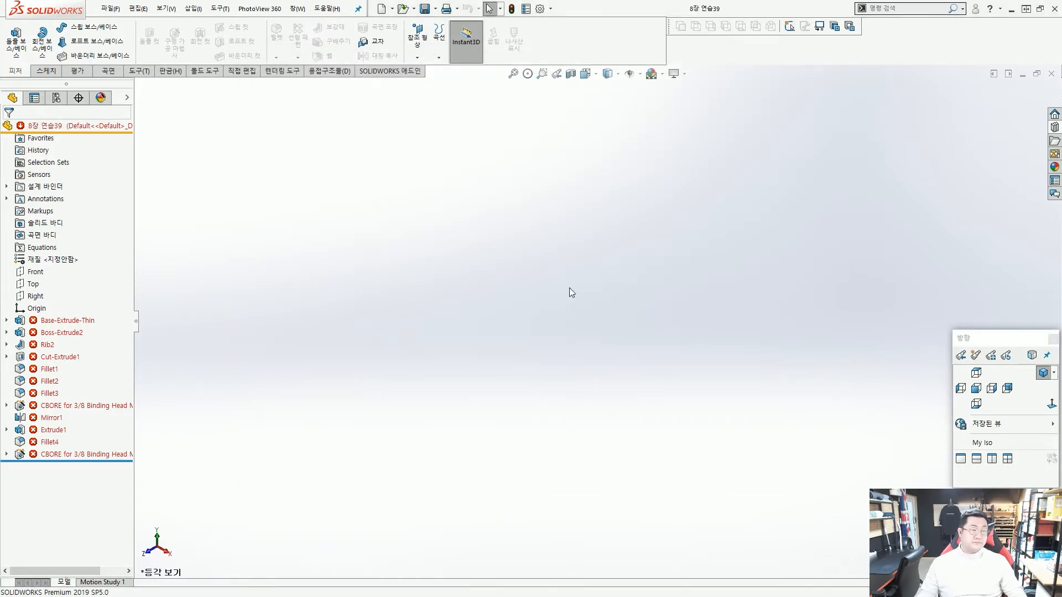
Roll the part back to before Boss-Extrude2, read the error reported for Base-Extrude-Thin, and close the list
{"action": "right_click", "coordinate": [62, 335]}
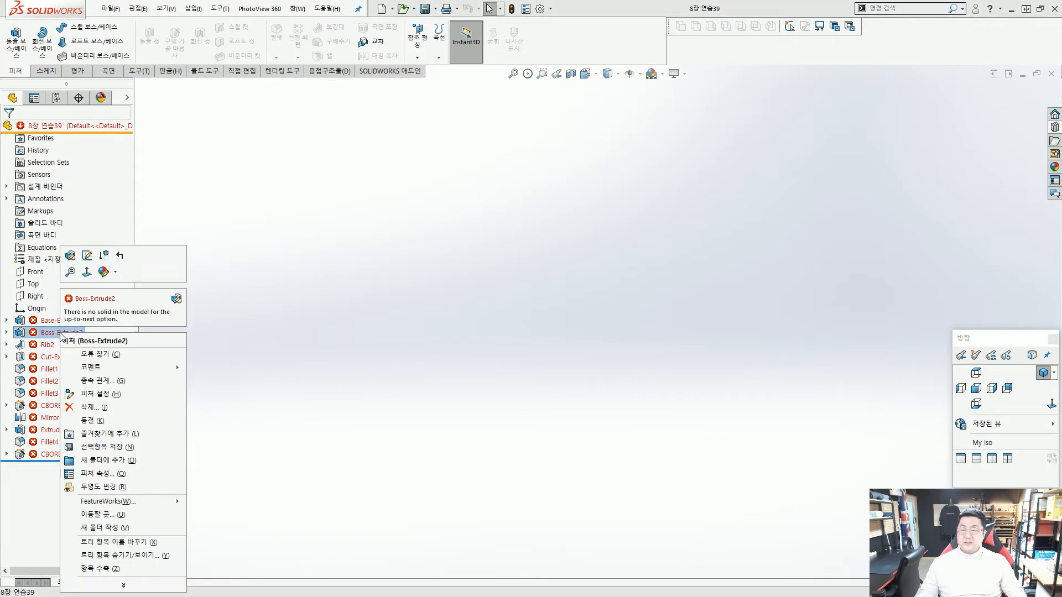
{"action": "left_click", "coordinate": [120, 256]}
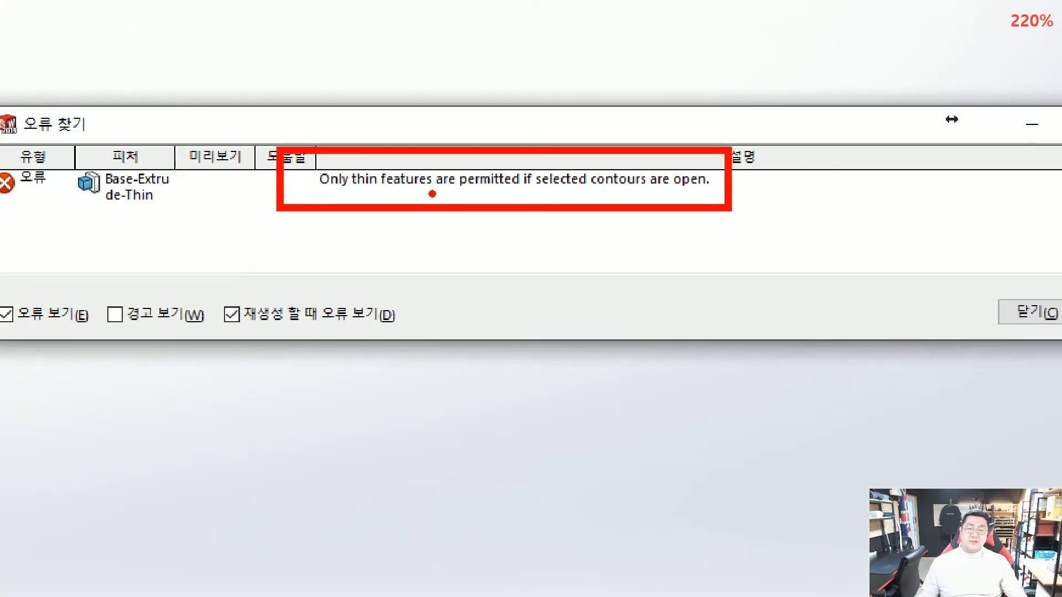
{"action": "mouse_move", "coordinate": [432, 194]}
{"action": "left_mouse_down"}
{"action": "mouse_move", "coordinate": [341, 165]}
{"action": "mouse_move", "coordinate": [429, 191]}
{"action": "mouse_move", "coordinate": [429, 178]}
{"action": "left_mouse_up"}
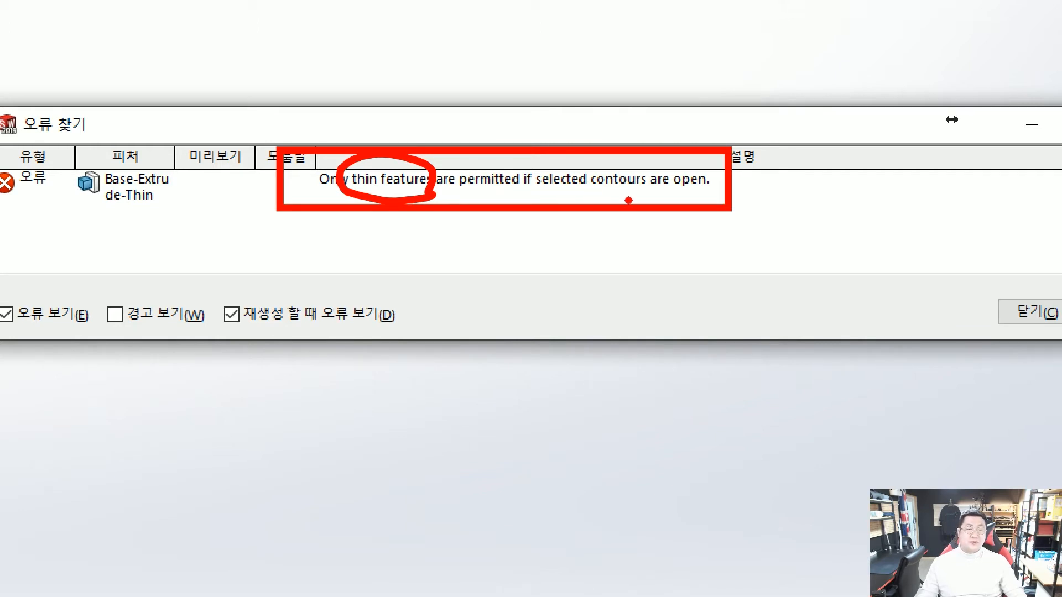
{"action": "key", "text": "Escape"}
{"action": "left_click", "coordinate": [686, 236]}
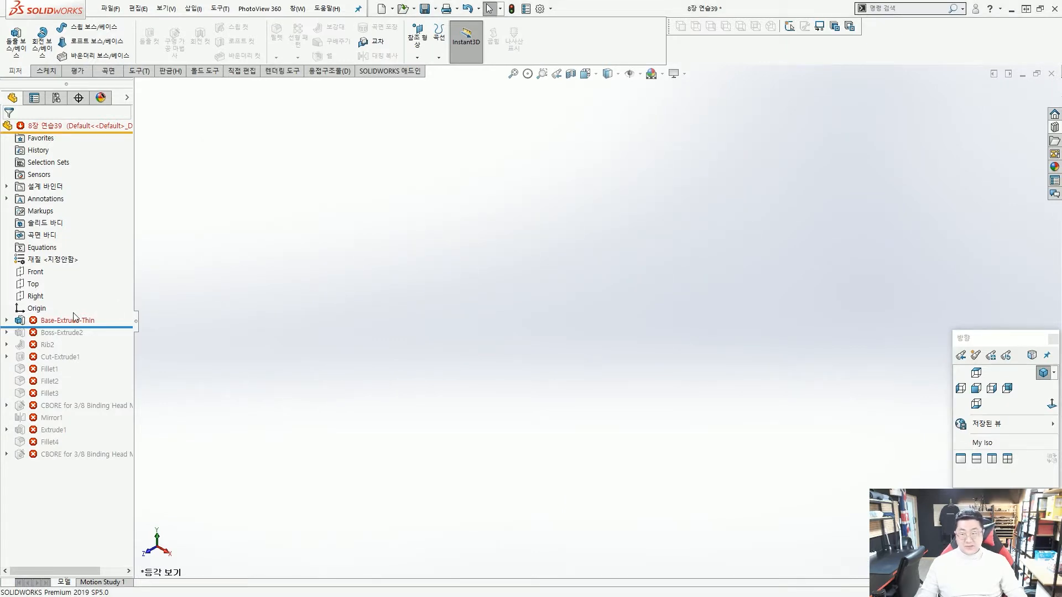
Open the Base-Extrude-Thin sketch for editing and examine the short horizontal line between the R.250 arc and the vertical centerline
{"action": "left_click", "coordinate": [72, 322]}
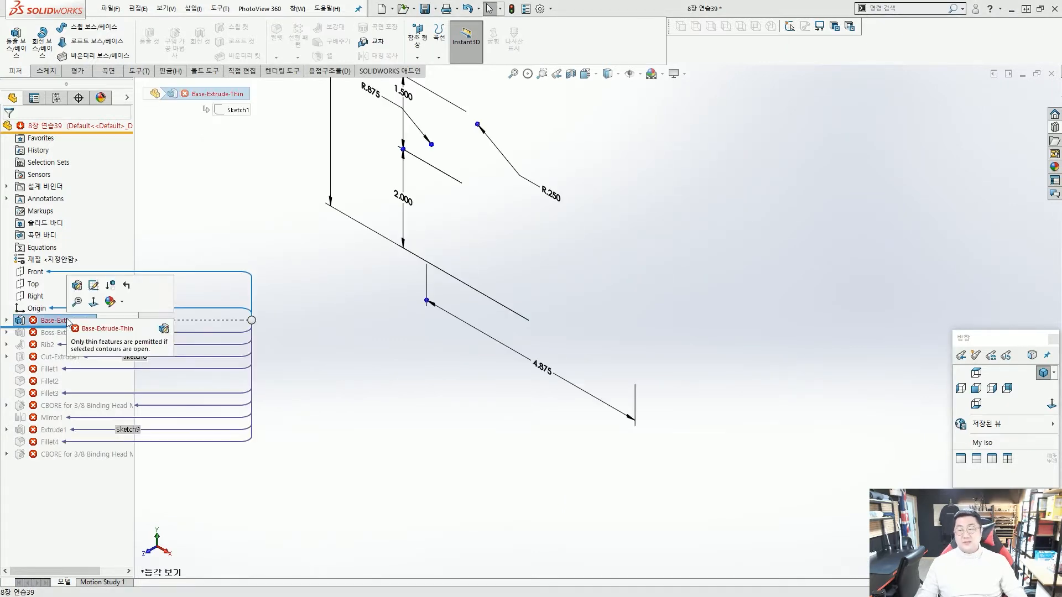
{"action": "left_click", "coordinate": [94, 286]}
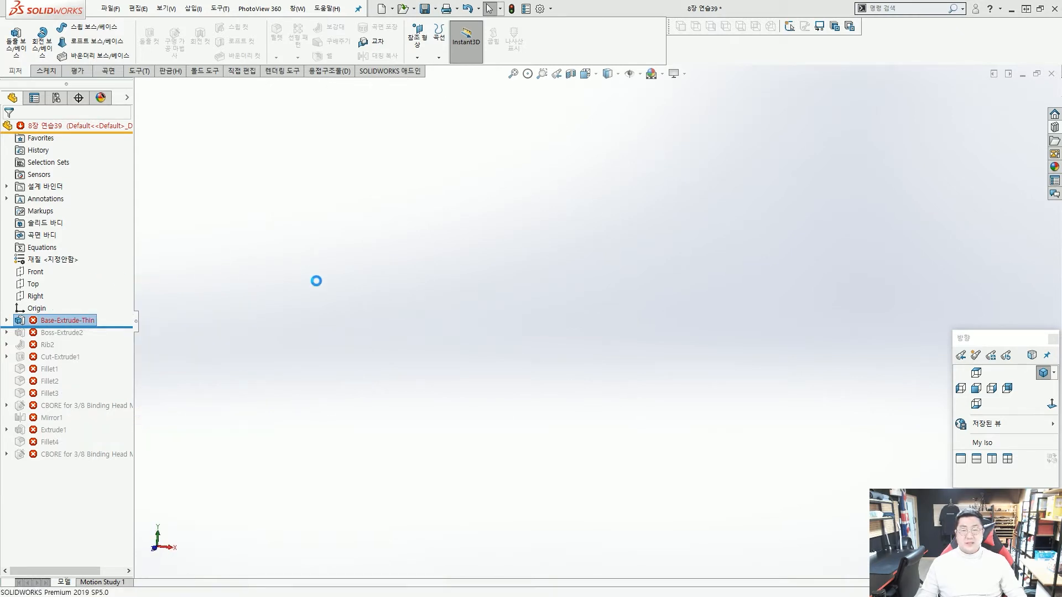
{"action": "key", "text": "f"}
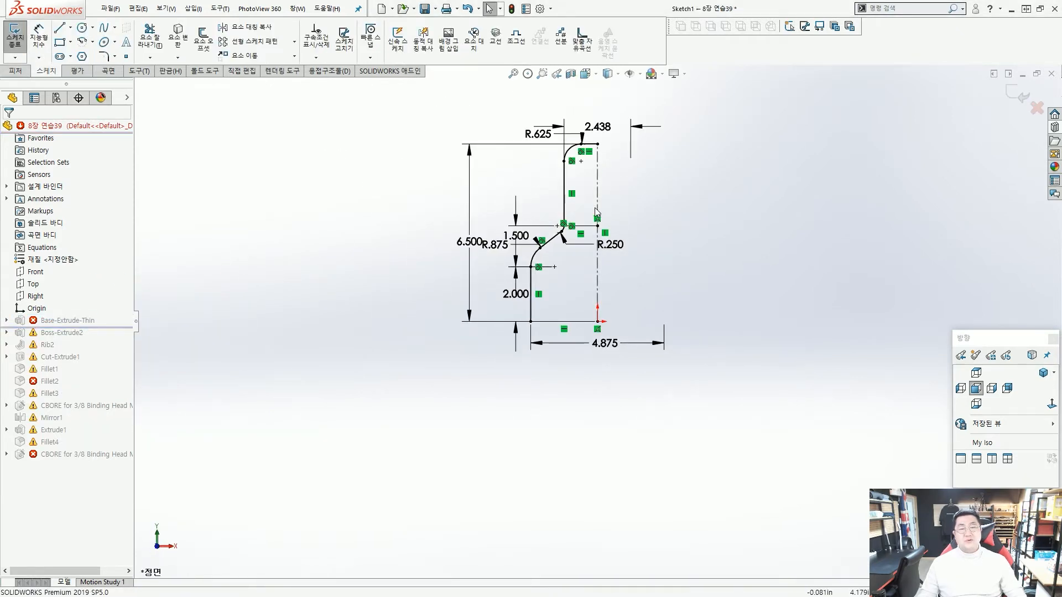
{"action": "scroll", "coordinate": [575, 217], "scroll_direction": "down", "scroll_amount": 1}
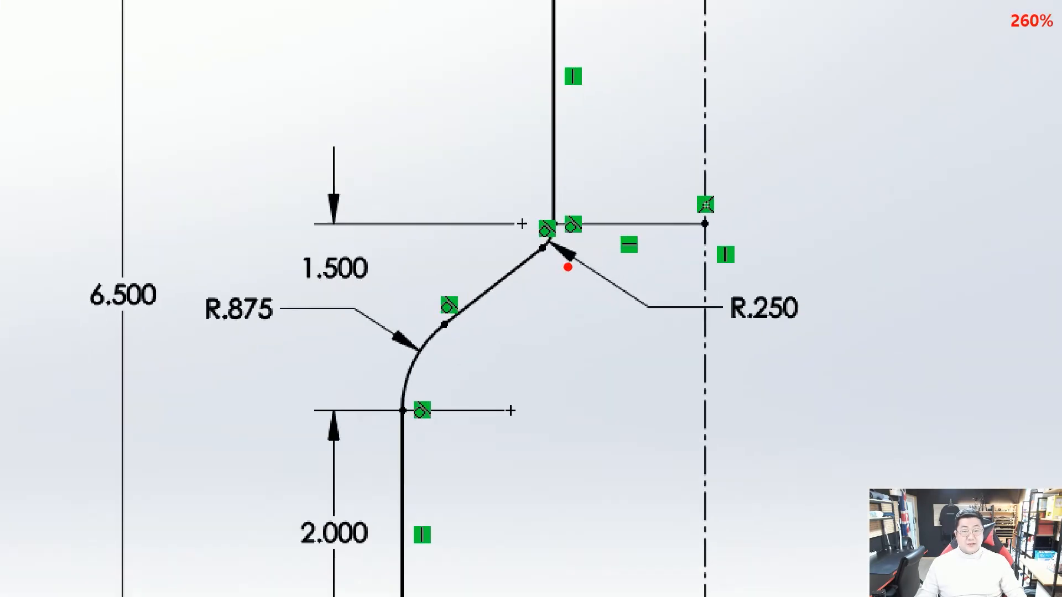
{"action": "left_click_drag", "start_coordinate": [297, 221], "coordinate": [694, 222]}
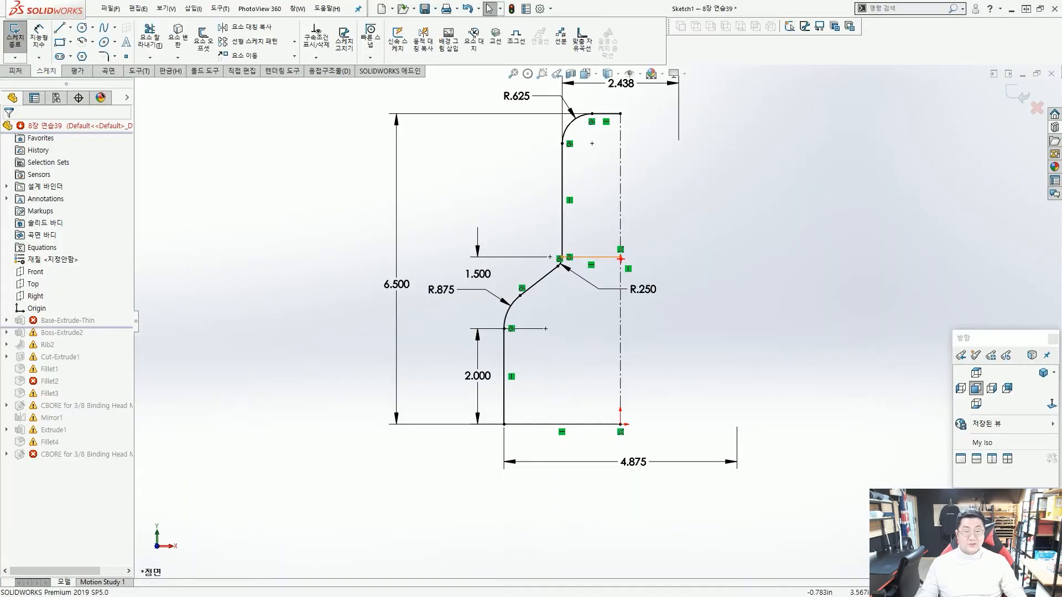
{"action": "left_click_drag", "start_coordinate": [621, 257], "coordinate": [483, 255]}
{"action": "key", "text": "Escape"}
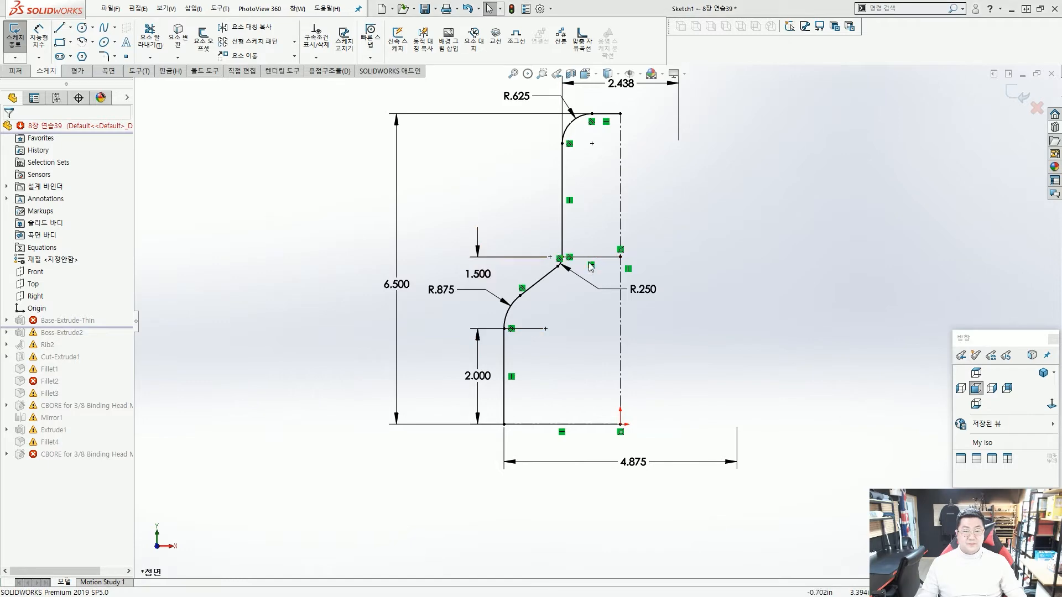
{"action": "scroll", "coordinate": [590, 263], "scroll_direction": "down", "scroll_amount": 3}
{"action": "key", "text": "ctrl+1"}
{"action": "mouse_move", "coordinate": [638, 289]}
{"action": "left_mouse_down"}
{"action": "mouse_move", "coordinate": [636, 252]}
{"action": "mouse_move", "coordinate": [618, 276]}
{"action": "left_mouse_up"}
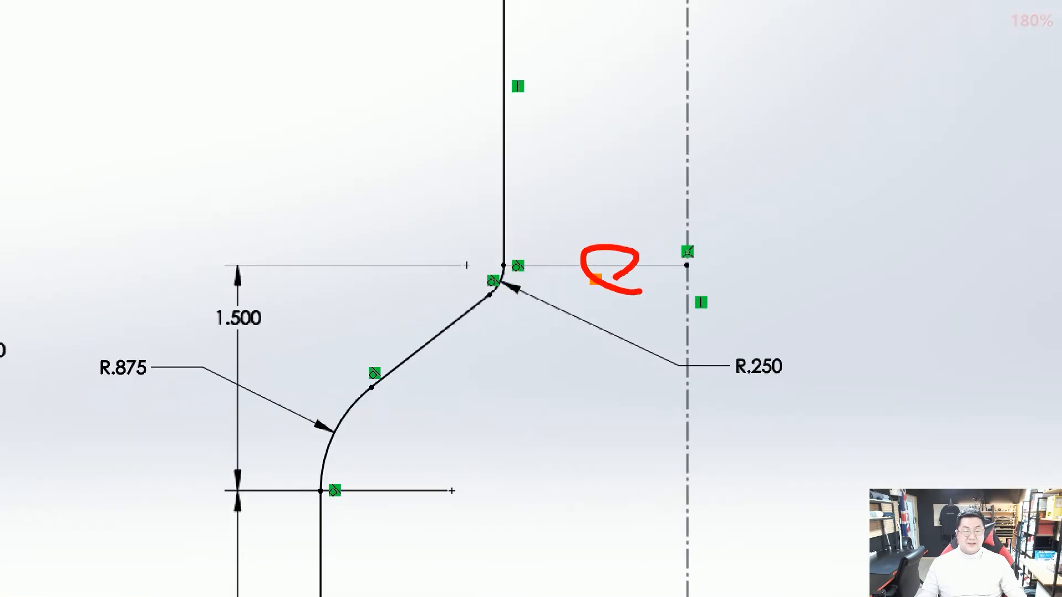
Examine the open profile of the Base-Extrude-Thin sketch and the horizontal line branching from it to the vertical centerline
{"action": "key", "text": "Escape"}
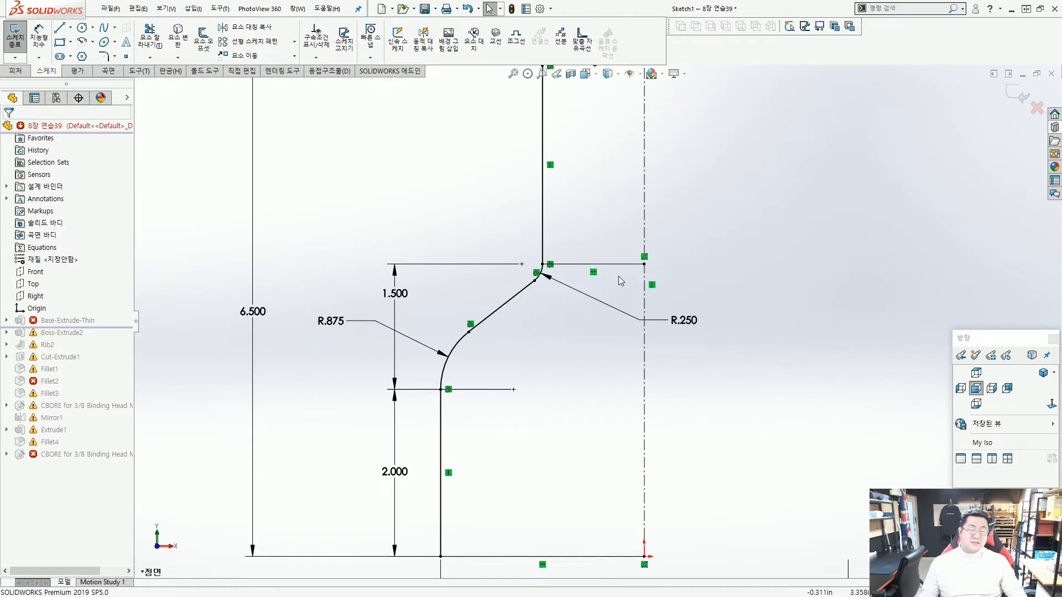
{"action": "scroll", "coordinate": [618, 276], "scroll_direction": "up", "scroll_amount": 3}
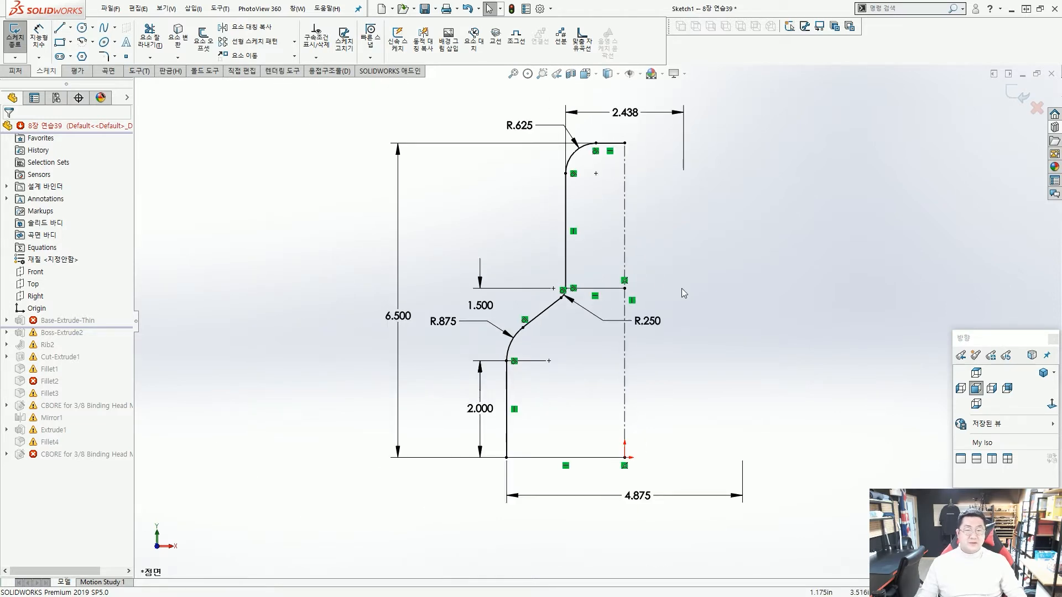
{"action": "scroll", "coordinate": [680, 288], "scroll_direction": "down", "scroll_amount": 1}
{"action": "key", "text": "ctrl+2"}
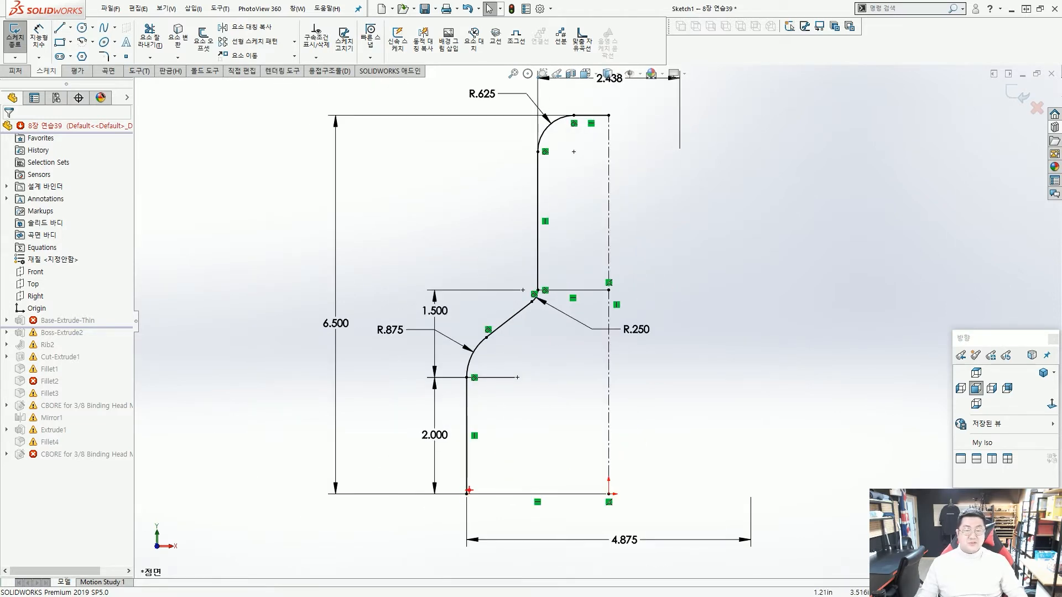
{"action": "left_click_drag", "start_coordinate": [464, 488], "coordinate": [463, 427]}
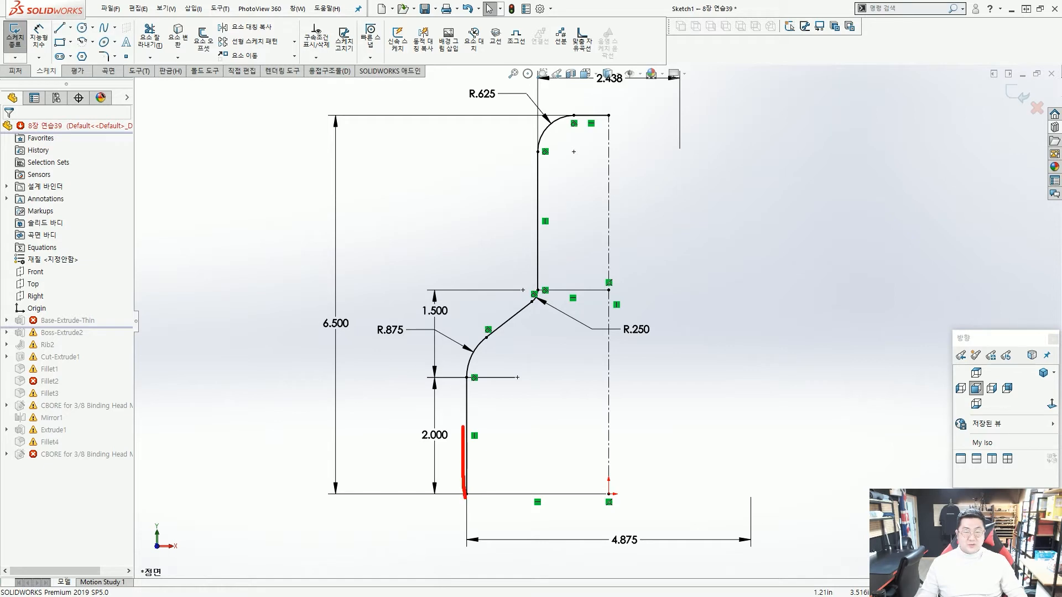
{"action": "mouse_move", "coordinate": [471, 373]}
{"action": "left_mouse_down"}
{"action": "mouse_move", "coordinate": [514, 316]}
{"action": "mouse_move", "coordinate": [547, 235]}
{"action": "mouse_move", "coordinate": [561, 127]}
{"action": "mouse_move", "coordinate": [610, 114]}
{"action": "left_mouse_up"}
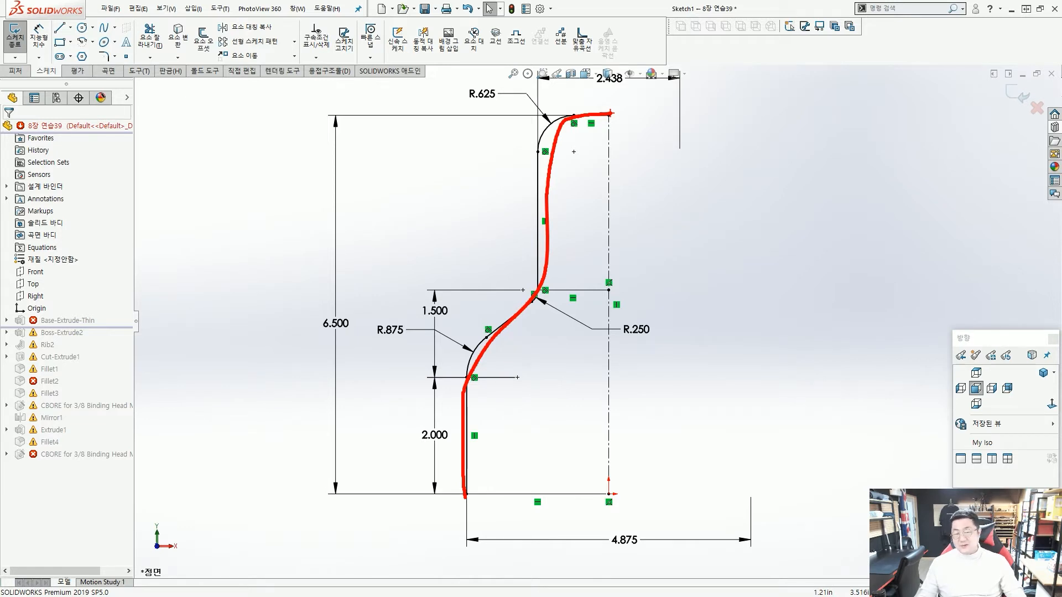
{"action": "left_click_drag", "start_coordinate": [539, 288], "coordinate": [609, 288]}
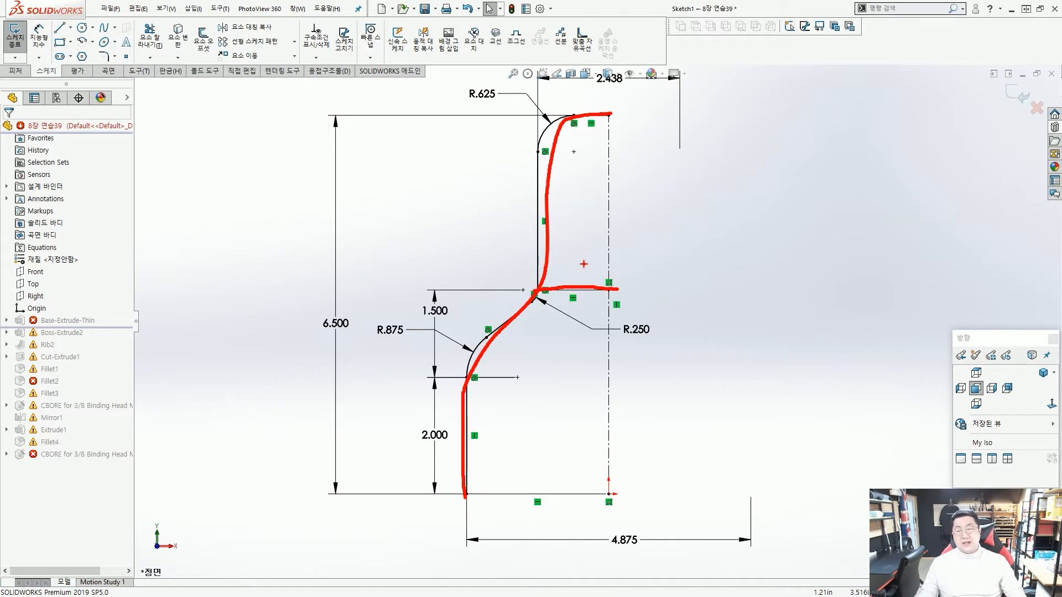
{"action": "mouse_move", "coordinate": [576, 253]}
{"action": "left_mouse_down"}
{"action": "mouse_move", "coordinate": [519, 248]}
{"action": "mouse_move", "coordinate": [544, 232]}
{"action": "left_mouse_up"}
{"action": "mouse_move", "coordinate": [583, 277]}
{"action": "left_mouse_down"}
{"action": "mouse_move", "coordinate": [573, 298]}
{"action": "mouse_move", "coordinate": [587, 303]}
{"action": "mouse_move", "coordinate": [583, 281]}
{"action": "mouse_move", "coordinate": [608, 285]}
{"action": "left_mouse_up"}
{"action": "key", "text": "Escape"}
{"action": "scroll", "coordinate": [574, 302], "scroll_direction": "down", "scroll_amount": 6}
{"action": "key", "text": "ctrl+2"}
{"action": "left_click_drag", "start_coordinate": [671, 321], "coordinate": [641, 285]}
{"action": "left_click_drag", "start_coordinate": [642, 299], "coordinate": [657, 288]}
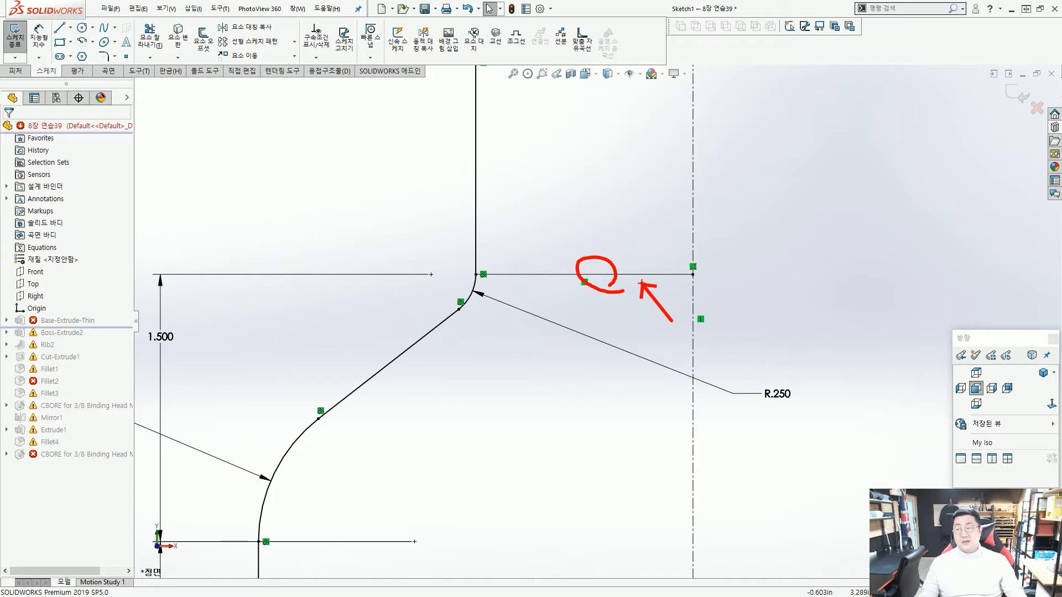
Convert the horizontal line between the R.250 arc and the centerline to construction geometry, exit the sketch, and roll forward past Boss-Extrude2
{"action": "key", "text": "Escape"}
{"action": "left_click", "coordinate": [643, 275]}
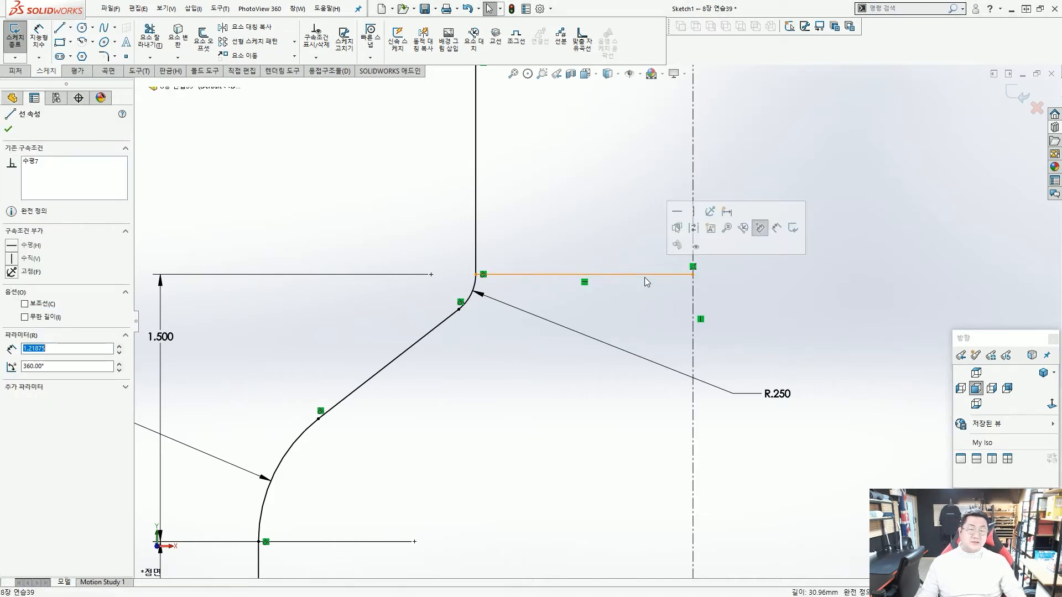
{"action": "left_click", "coordinate": [693, 230]}
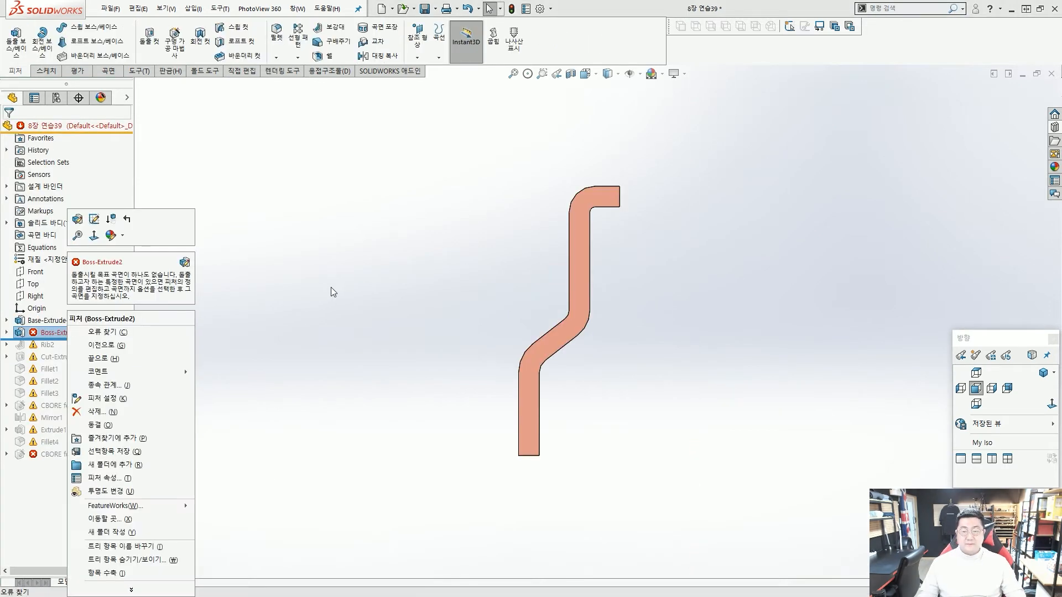
{"action": "left_click", "coordinate": [333, 287]}
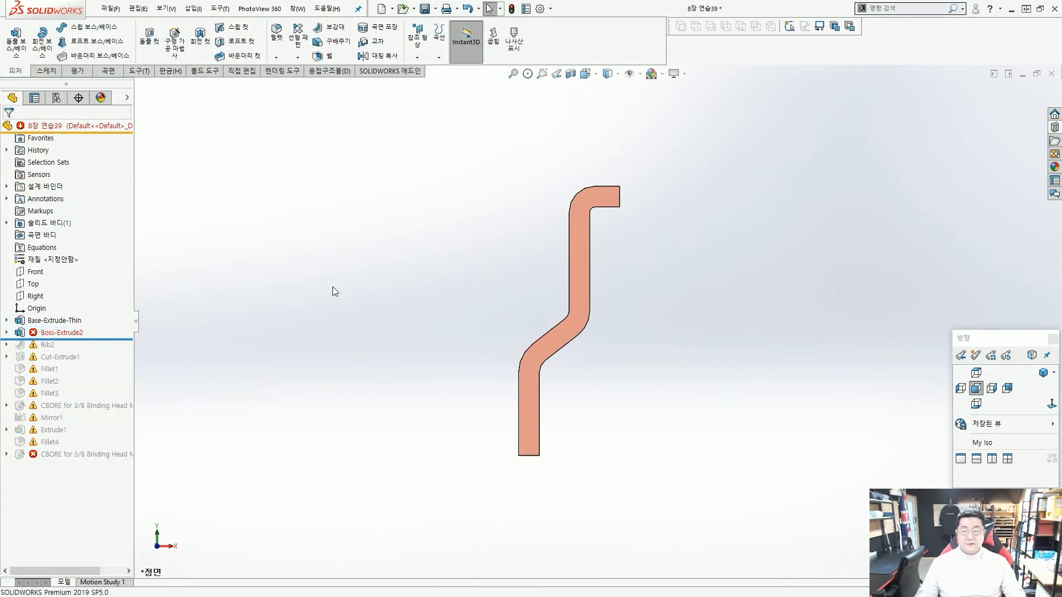
Read the error reported for Boss-Extrude2 and inspect the thin body it has to reach
{"action": "left_click", "coordinate": [72, 333]}
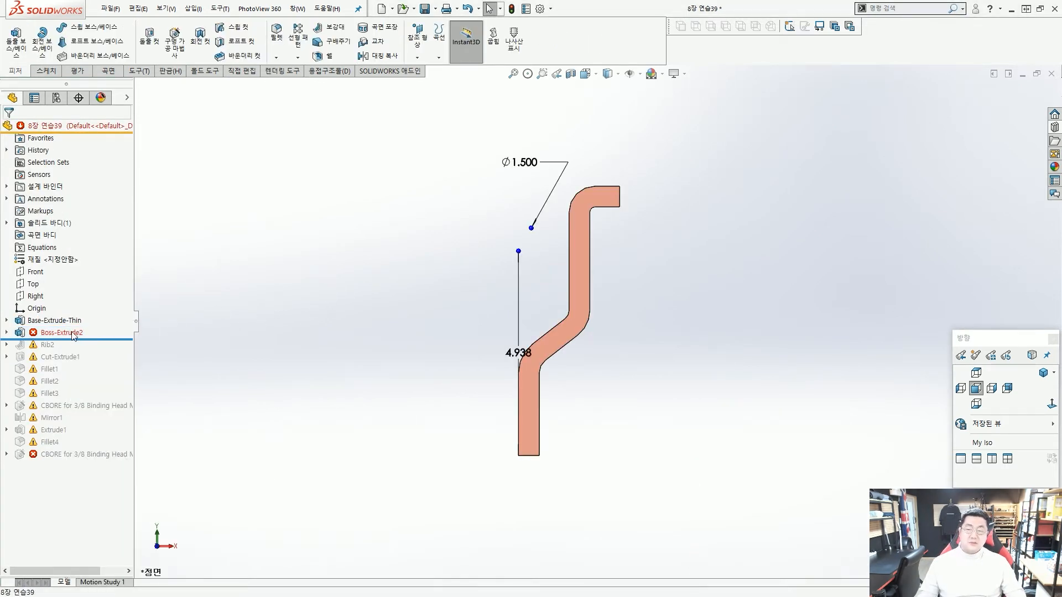
{"action": "middle_click_drag", "start_coordinate": [442, 304], "coordinate": [596, 313]}
{"action": "left_click", "coordinate": [304, 317]}
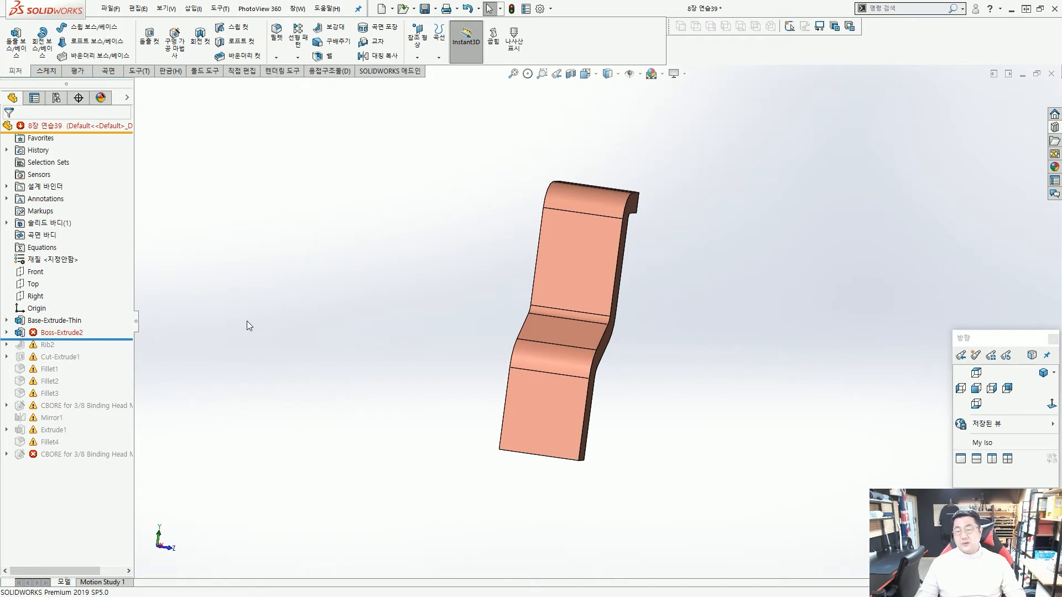
{"action": "left_click", "coordinate": [63, 332]}
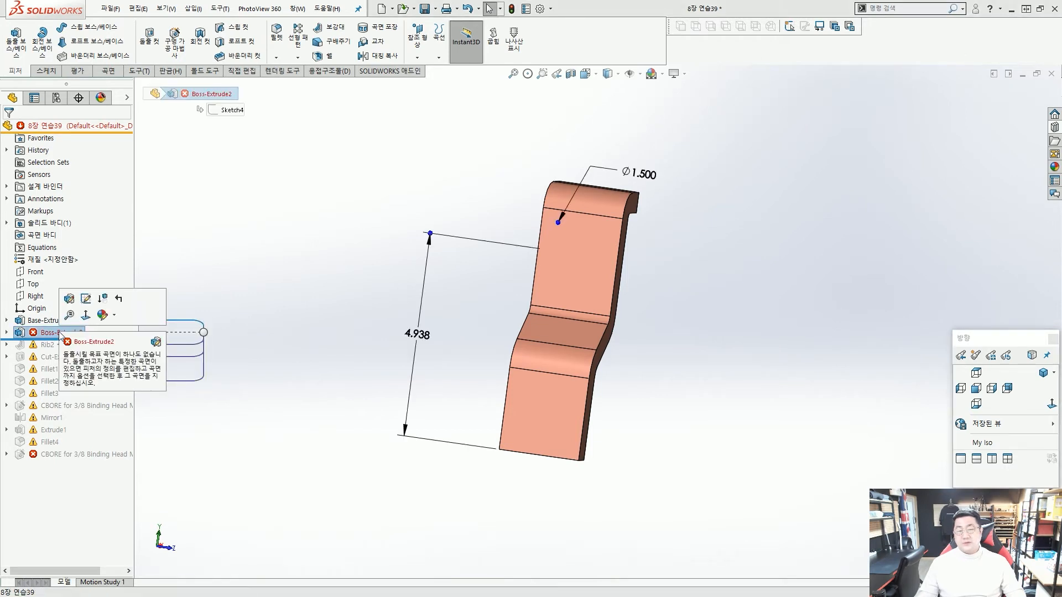
{"action": "left_click", "coordinate": [141, 330]}
Open the Boss-Extrude2 definition, examine where its circle lies relative to the body's side edge, and close it without changes
{"action": "left_click", "coordinate": [55, 333]}
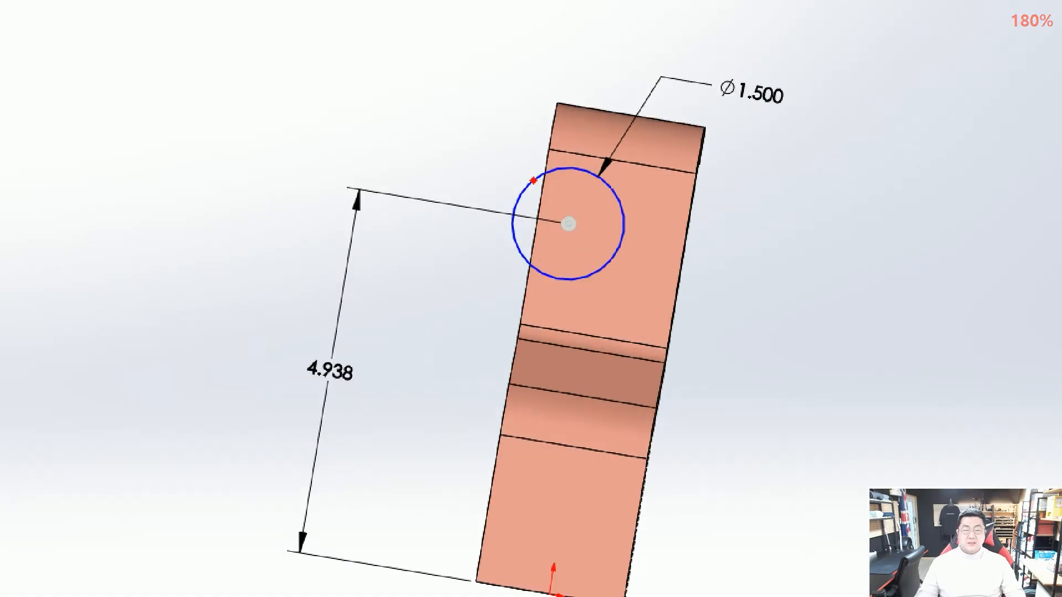
{"action": "left_click_drag", "start_coordinate": [539, 224], "coordinate": [531, 249]}
{"action": "mouse_move", "coordinate": [545, 227]}
{"action": "left_mouse_down"}
{"action": "mouse_move", "coordinate": [538, 255]}
{"action": "mouse_move", "coordinate": [562, 255]}
{"action": "left_mouse_up"}
{"action": "left_click_drag", "start_coordinate": [573, 253], "coordinate": [579, 265]}
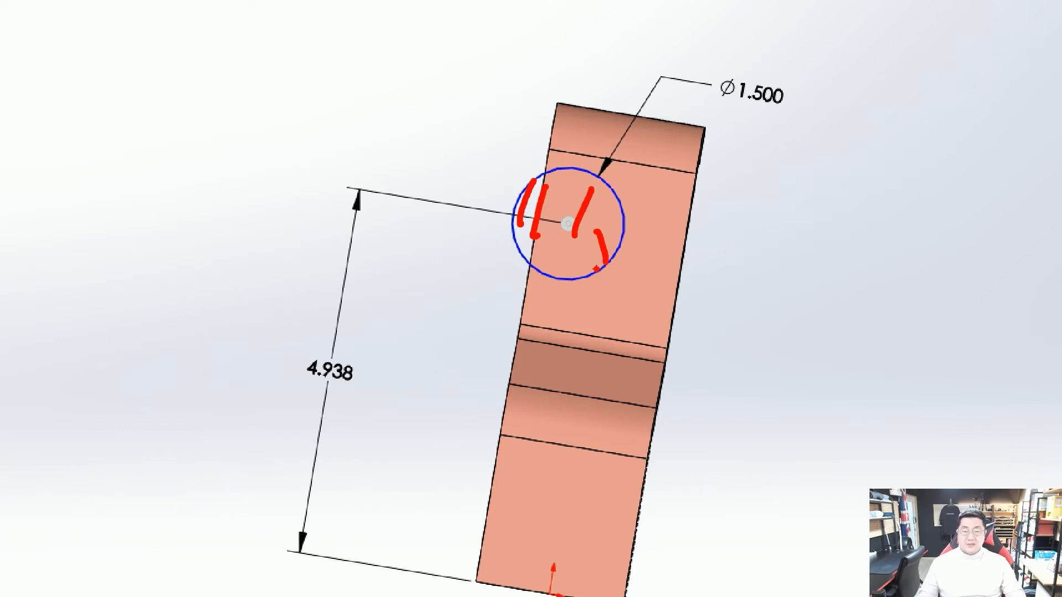
{"action": "key", "text": "Escape"}
{"action": "key", "text": "ctrl+1"}
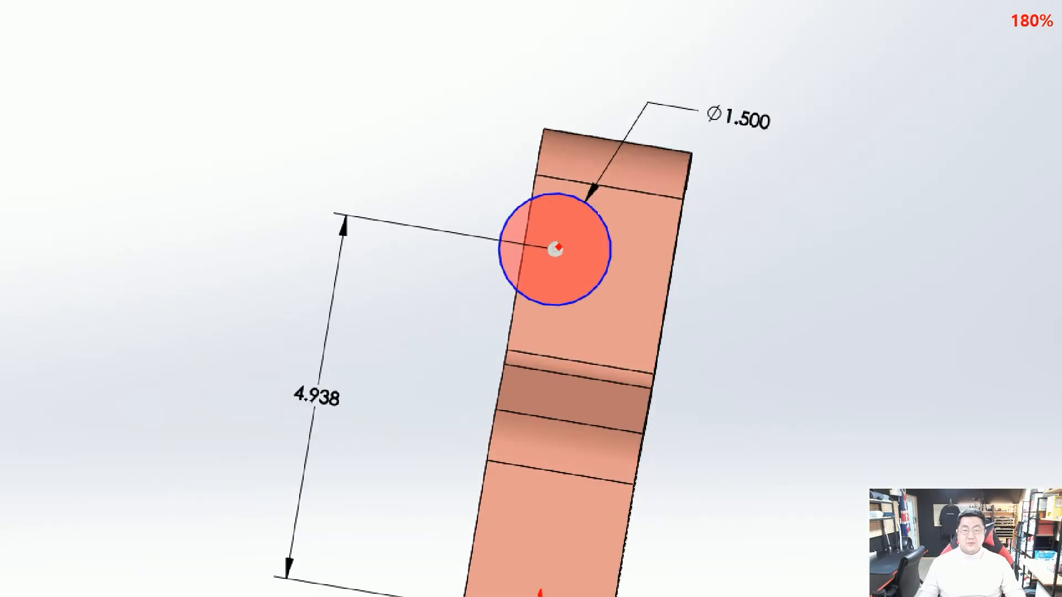
{"action": "scroll", "coordinate": [555, 248], "scroll_direction": "up", "scroll_amount": 4}
{"action": "mouse_move", "coordinate": [475, 251]}
{"action": "left_mouse_down"}
{"action": "mouse_move", "coordinate": [505, 195]}
{"action": "mouse_move", "coordinate": [502, 231]}
{"action": "left_mouse_up"}
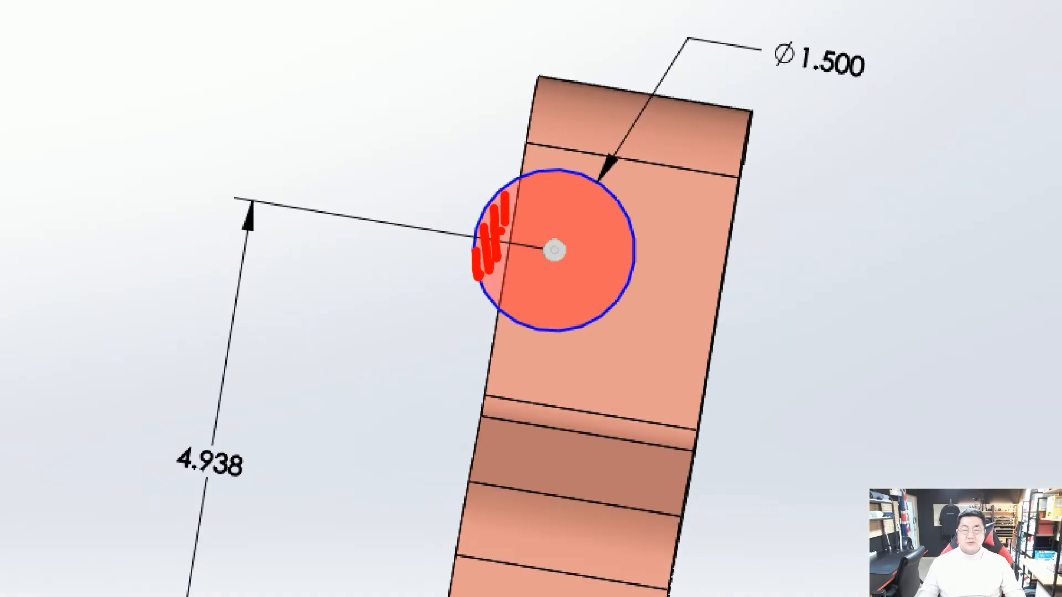
{"action": "key", "text": "Escape"}
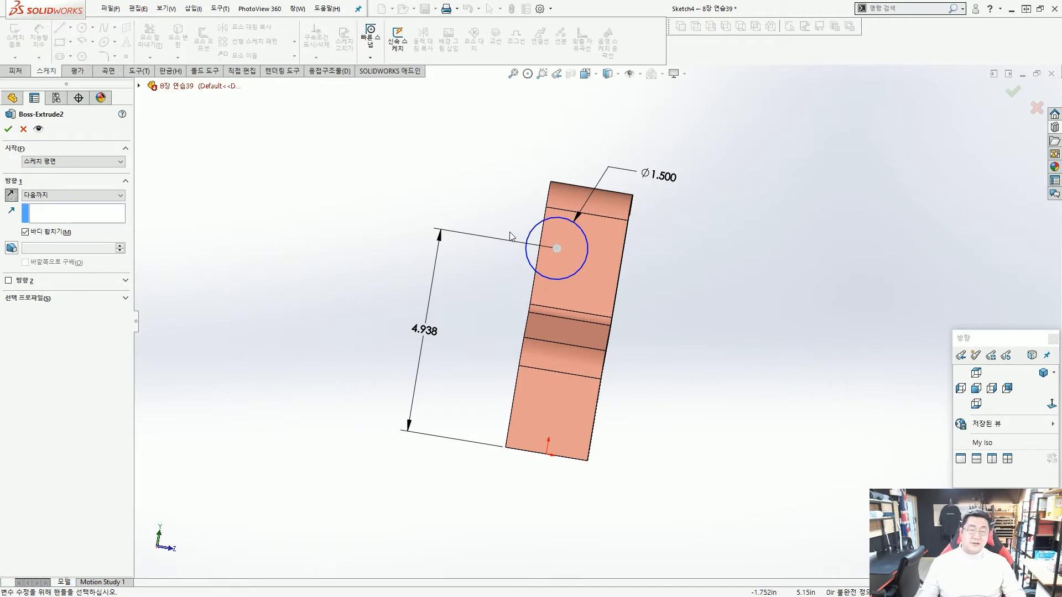
{"action": "middle_click_drag", "start_coordinate": [457, 280], "coordinate": [427, 290]}
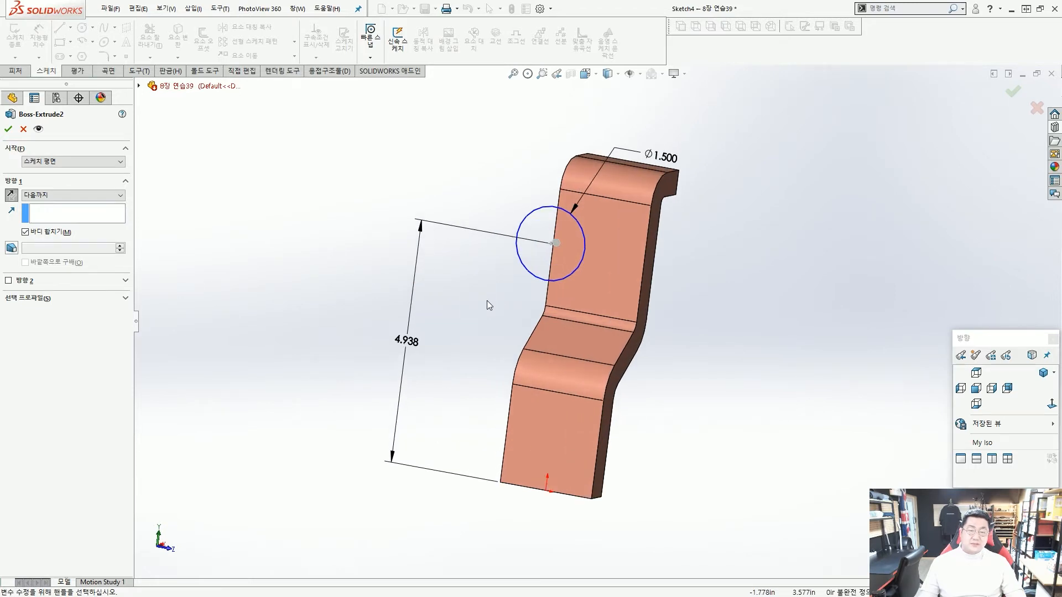
{"action": "mouse_move", "coordinate": [558, 289]}
{"action": "left_mouse_down"}
{"action": "mouse_move", "coordinate": [527, 293]}
{"action": "mouse_move", "coordinate": [480, 161]}
{"action": "mouse_move", "coordinate": [574, 146]}
{"action": "mouse_move", "coordinate": [614, 179]}
{"action": "mouse_move", "coordinate": [627, 243]}
{"action": "mouse_move", "coordinate": [480, 271]}
{"action": "mouse_move", "coordinate": [475, 230]}
{"action": "left_mouse_up"}
{"action": "left_click_drag", "start_coordinate": [571, 283], "coordinate": [566, 258]}
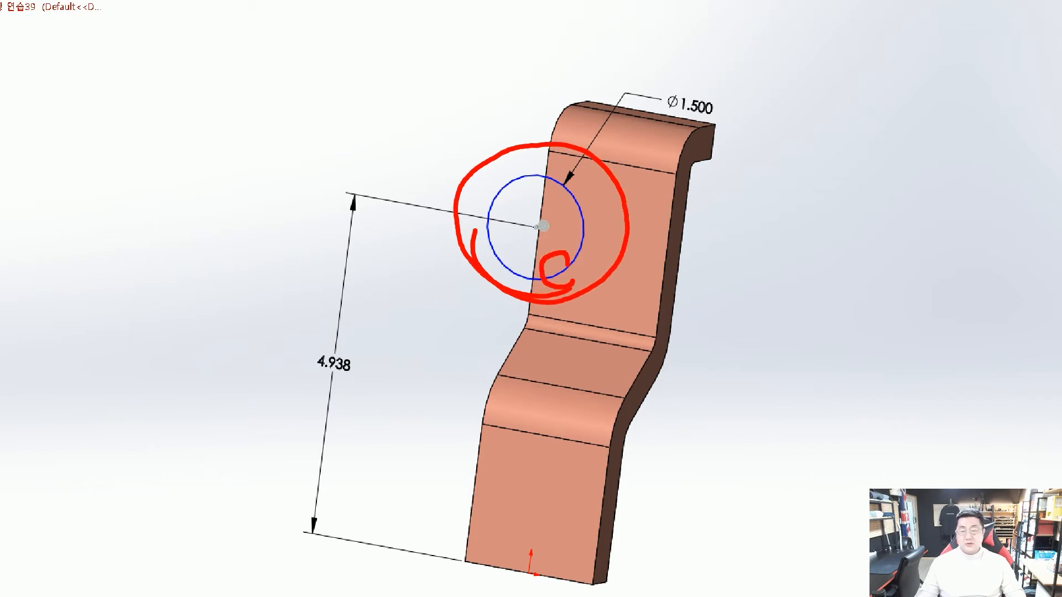
{"action": "key", "text": "Escape"}
{"action": "scroll", "coordinate": [564, 274], "scroll_direction": "up", "scroll_amount": 4}
{"action": "left_click", "coordinate": [564, 275]}
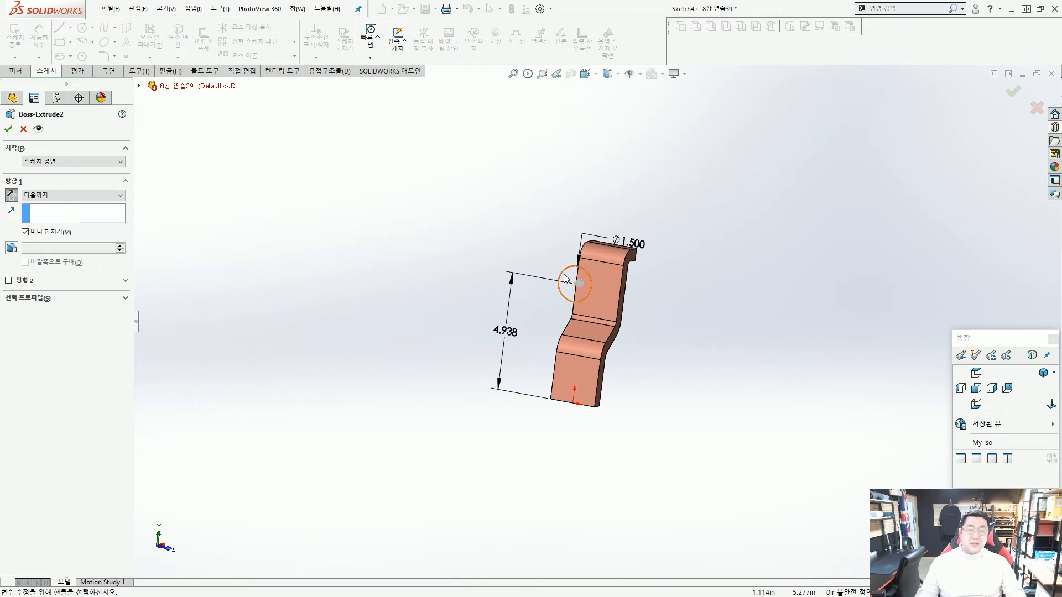
{"action": "key", "text": "Escape"}
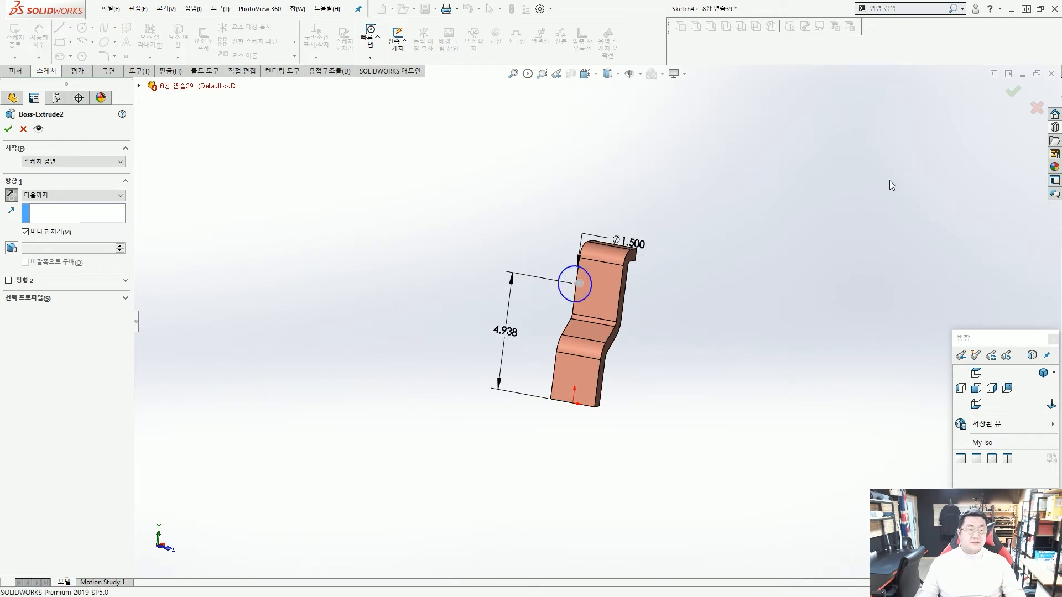
{"action": "left_click", "coordinate": [450, 214]}
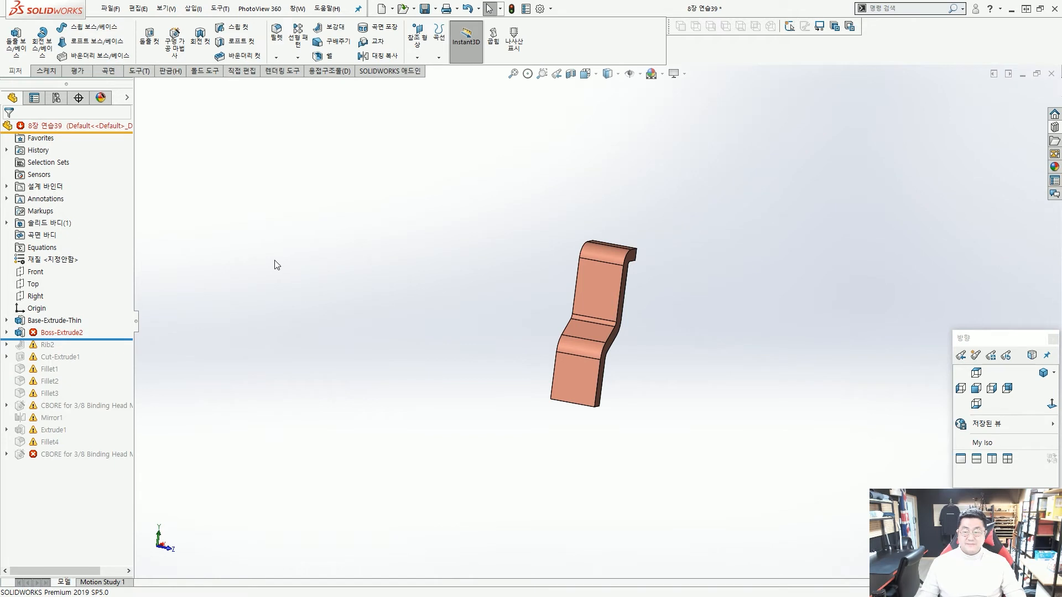
Edit the Boss-Extrude2 sketch and add a Vertical relation between the circle's center and the origin
{"action": "left_click", "coordinate": [65, 333]}
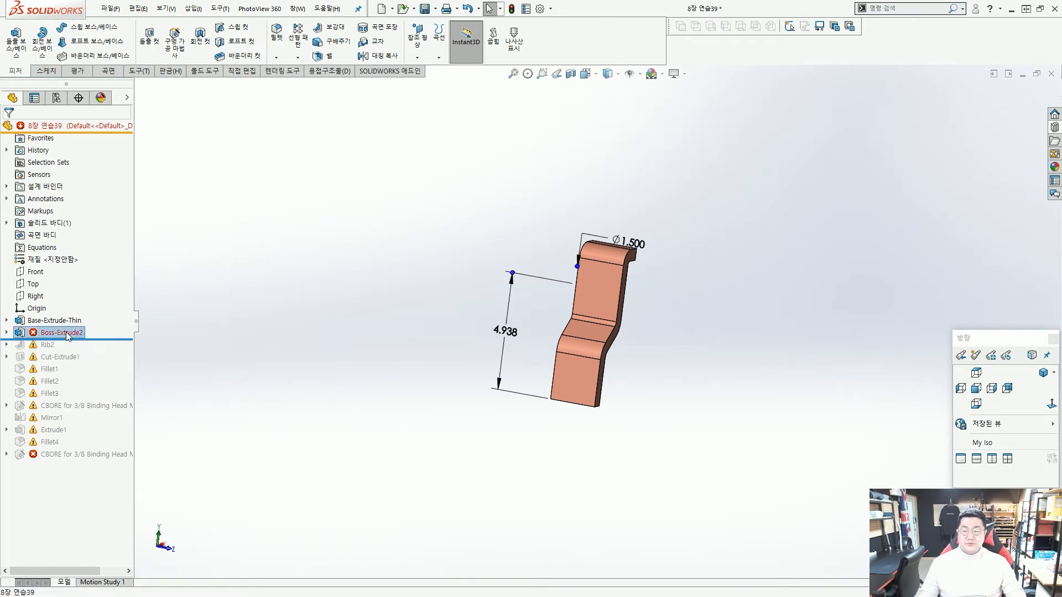
{"action": "left_click", "coordinate": [96, 302]}
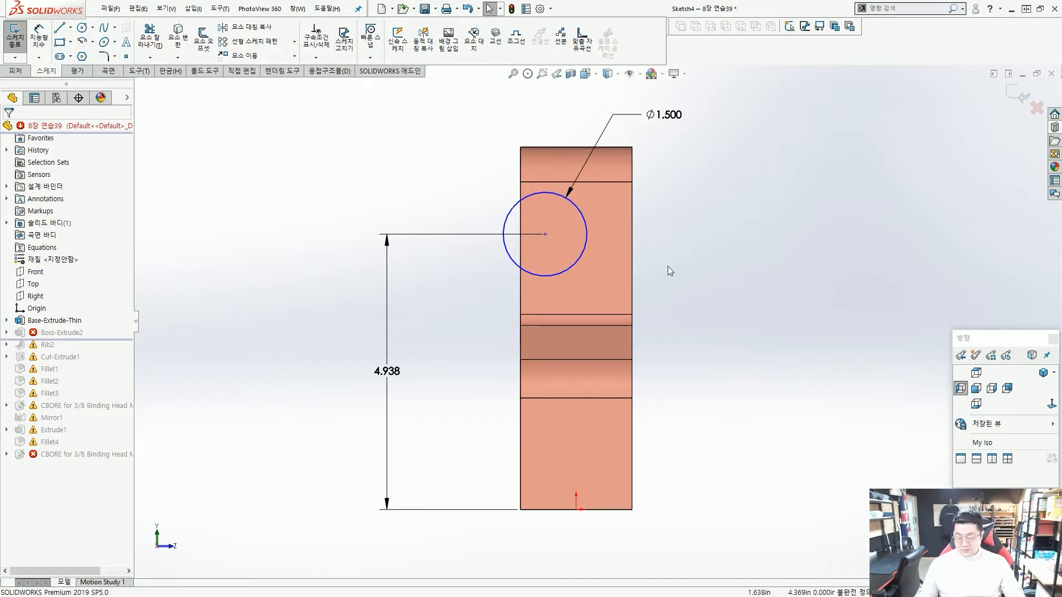
{"action": "left_click", "coordinate": [545, 237]}
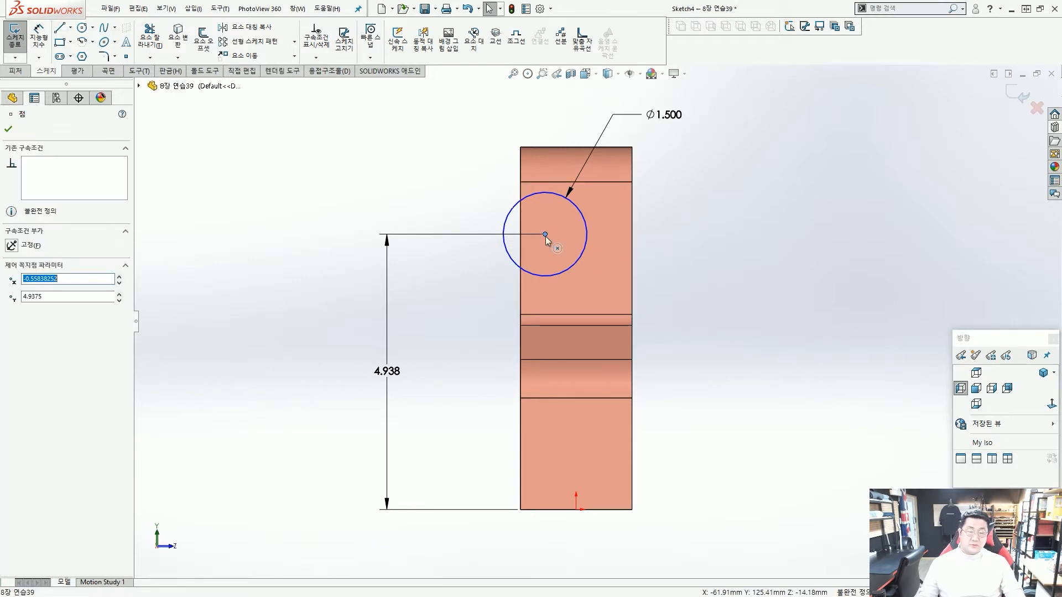
{"action": "left_click", "coordinate": [575, 511], "text": "ctrl"}
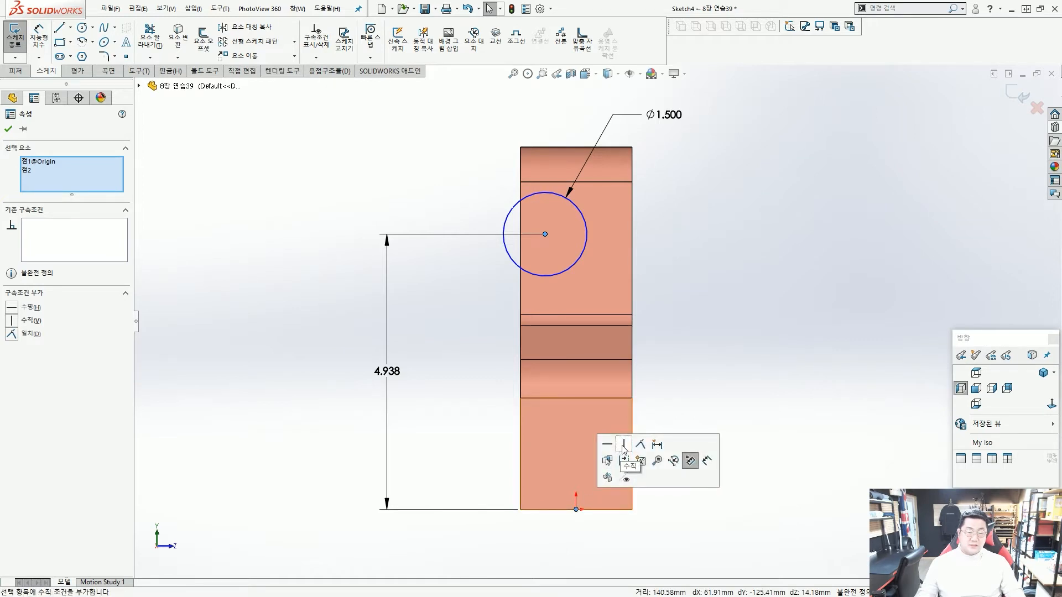
{"action": "left_click", "coordinate": [623, 444]}
{"action": "key", "text": "Escape"}
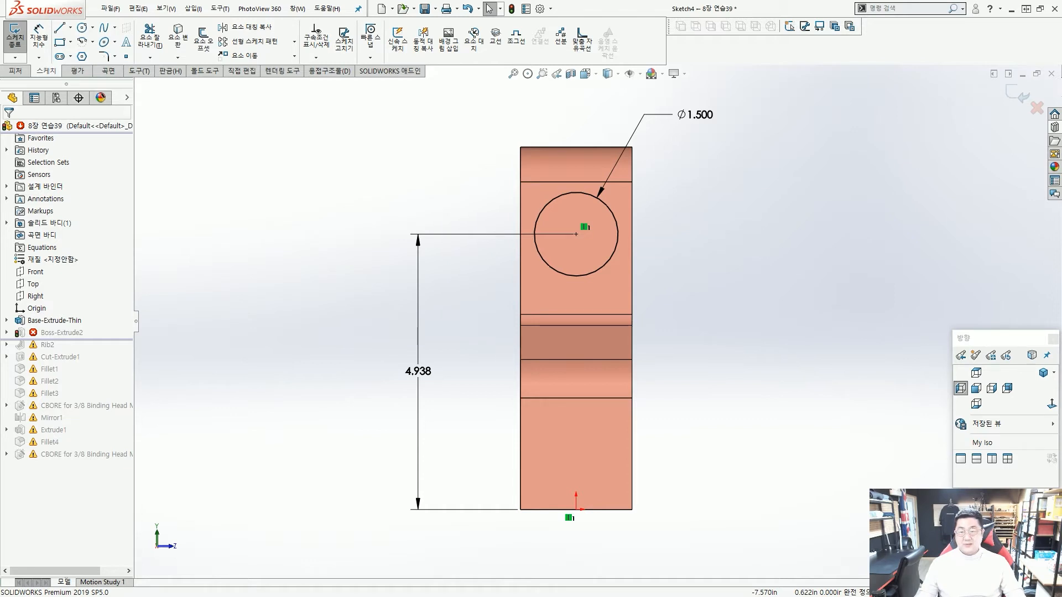
Set the height dimension of the circle's center to 5 inches, then exit the sketch and rebuild Boss-Extrude2
{"action": "left_click", "coordinate": [420, 374]}
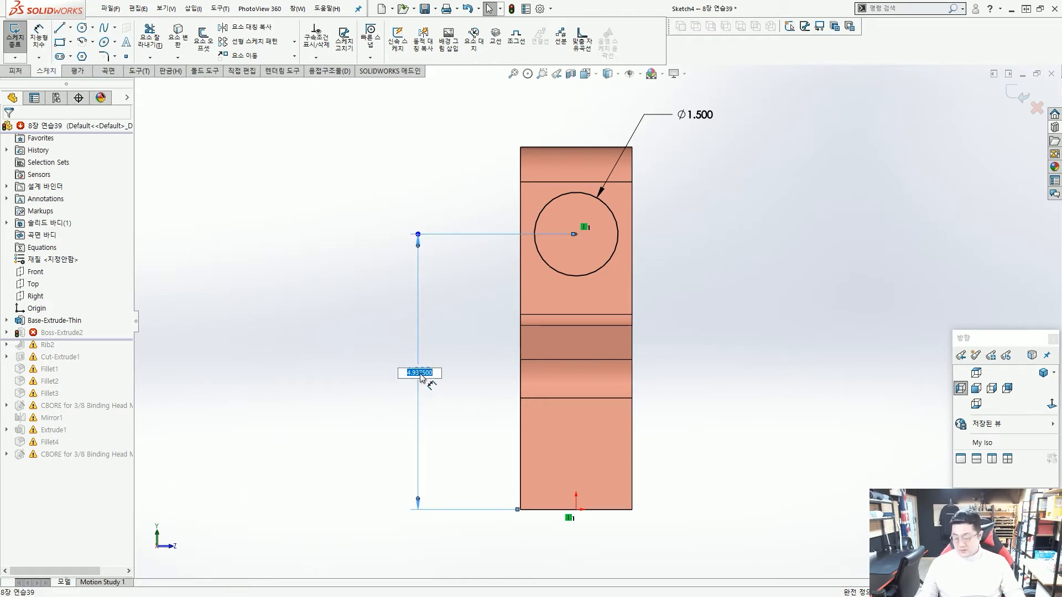
{"action": "type", "text": "5"}
{"action": "key", "text": "Return"}
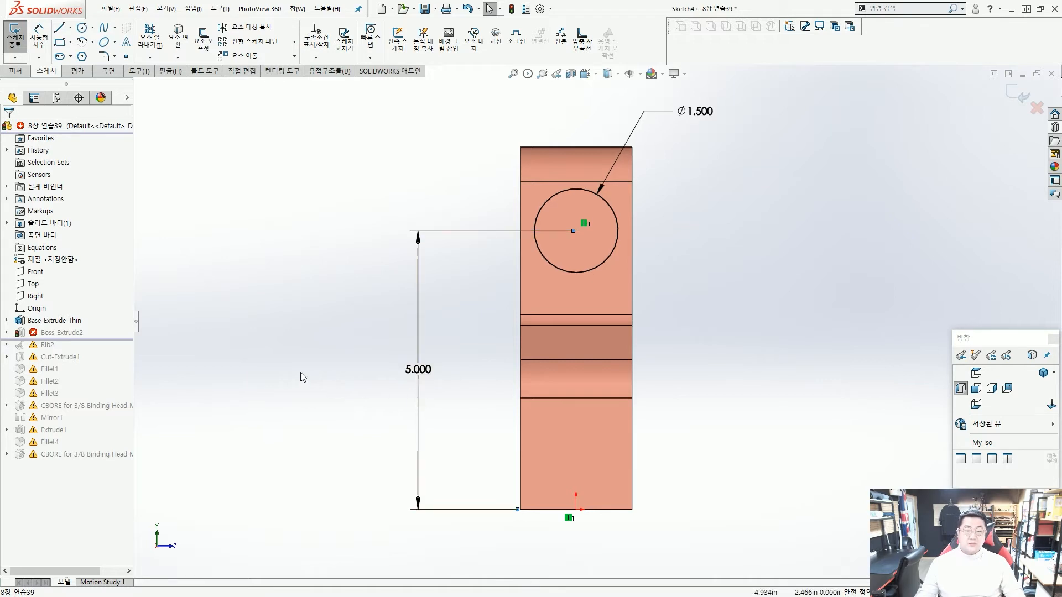
{"action": "key", "text": "z"}
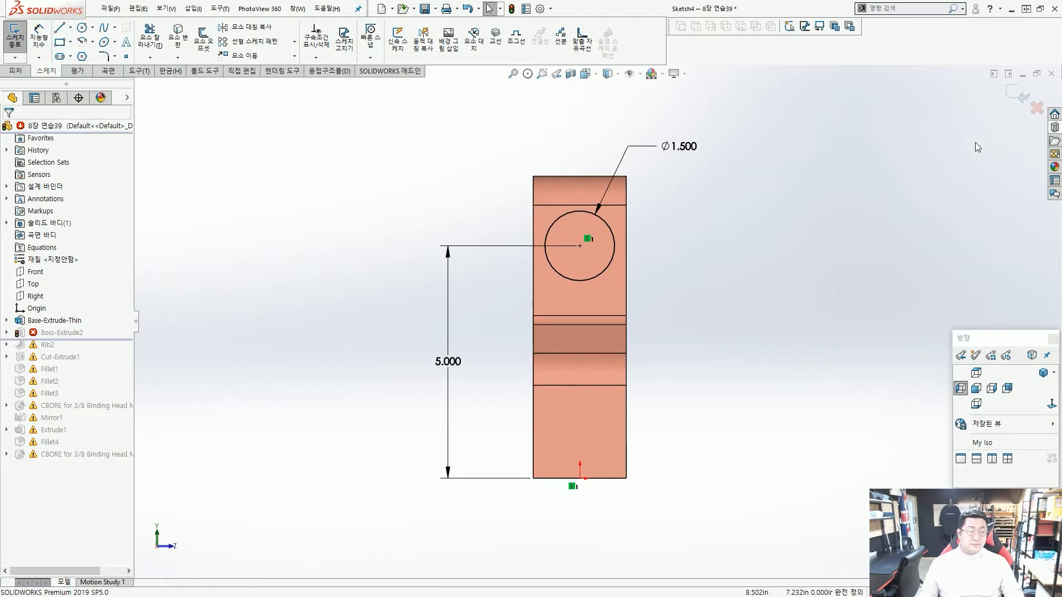
{"action": "key", "text": "ctrl+b"}
{"action": "middle_click_drag", "start_coordinate": [447, 274], "coordinate": [452, 300]}
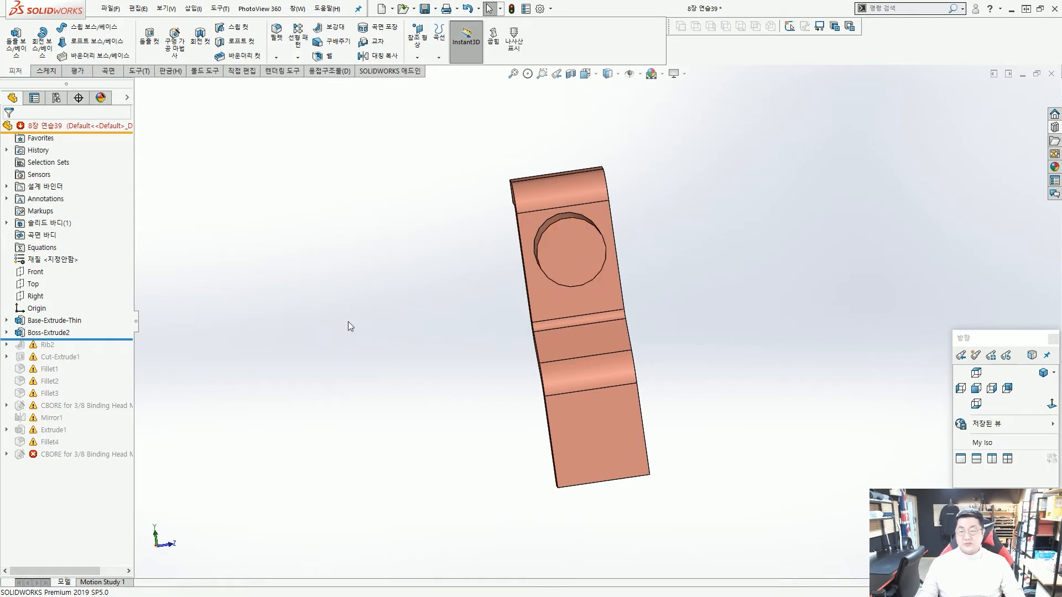
Roll the part forward past Extrude1, inspect the mirrored bracket, and roll forward to the end of the feature tree
{"action": "left_click_drag", "start_coordinate": [103, 338], "coordinate": [95, 435]}
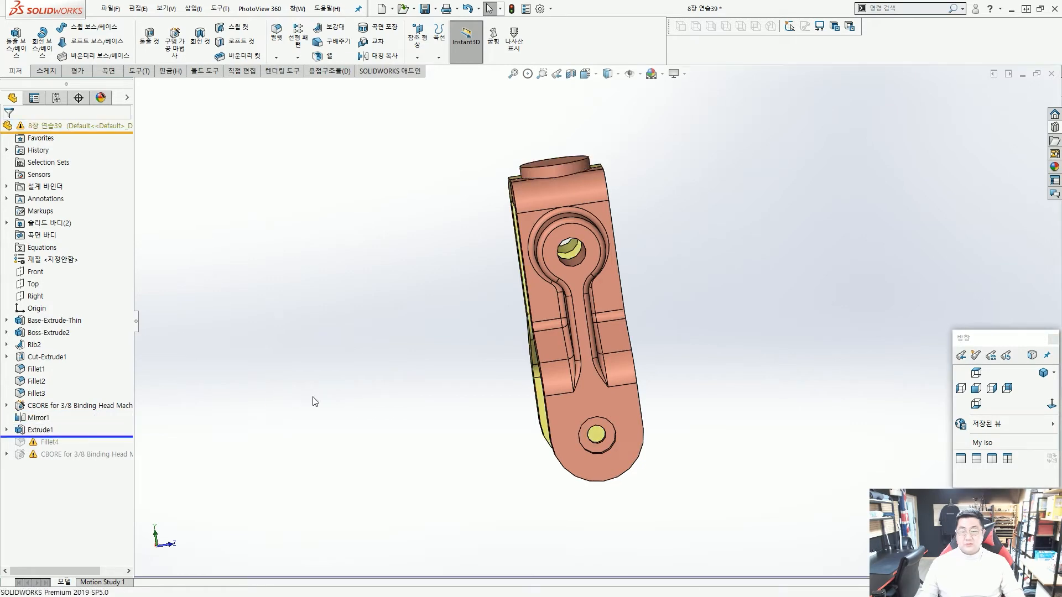
{"action": "middle_click_drag", "start_coordinate": [279, 372], "coordinate": [354, 381]}
{"action": "scroll", "coordinate": [249, 426], "scroll_direction": "down", "scroll_amount": 1}
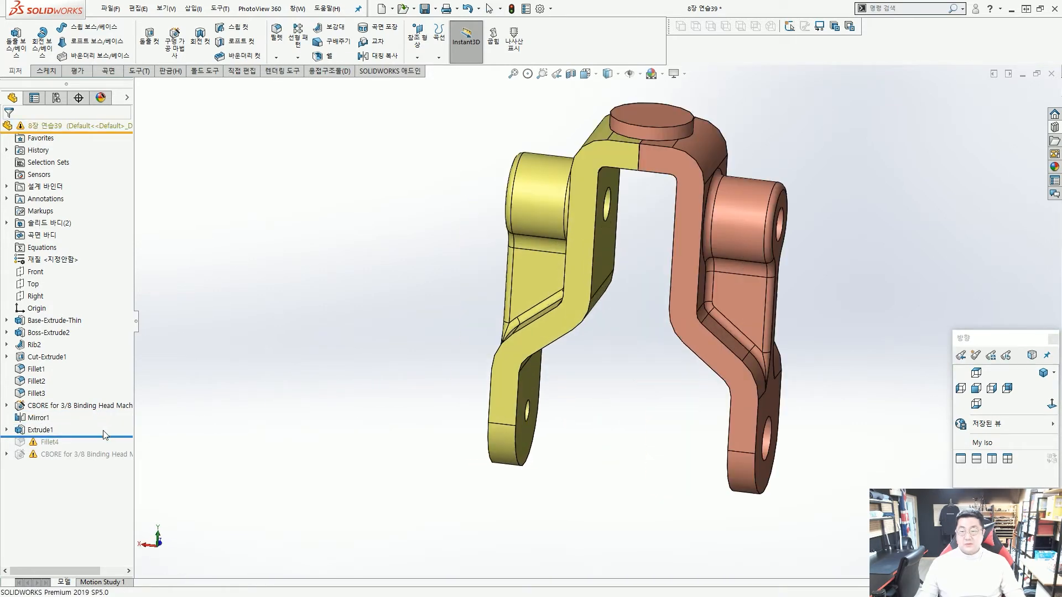
{"action": "left_click_drag", "start_coordinate": [104, 436], "coordinate": [96, 461]}
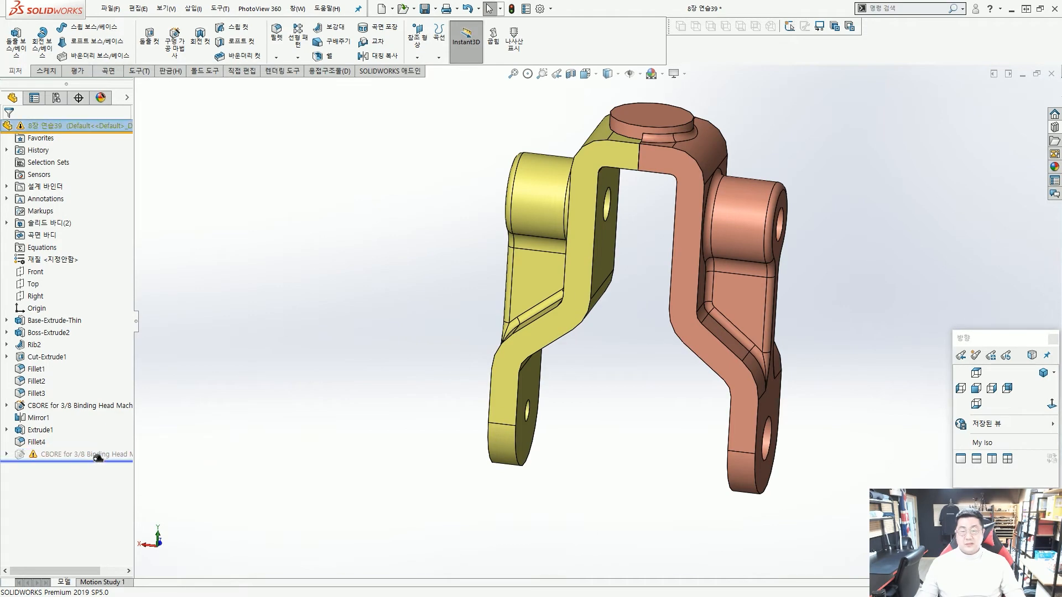
Examine Mirror1, Extrude1 and Fillet4 and look closely at how the fillet runs around the top boss across the two bodies
{"action": "left_click", "coordinate": [44, 418]}
{"action": "left_click", "coordinate": [40, 429]}
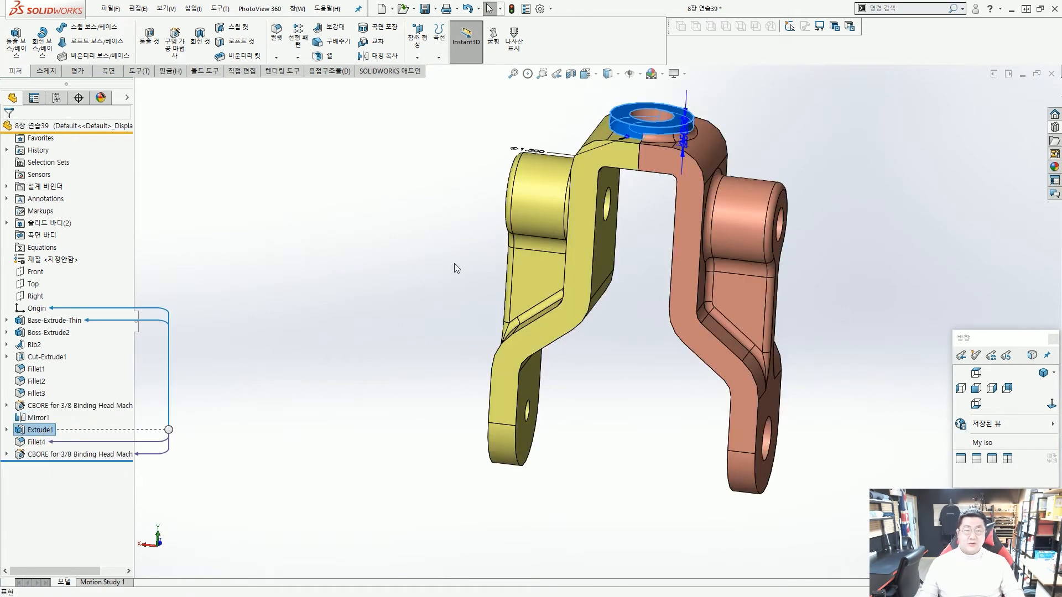
{"action": "scroll", "coordinate": [639, 142], "scroll_direction": "down", "scroll_amount": 4}
{"action": "left_click", "coordinate": [37, 442]}
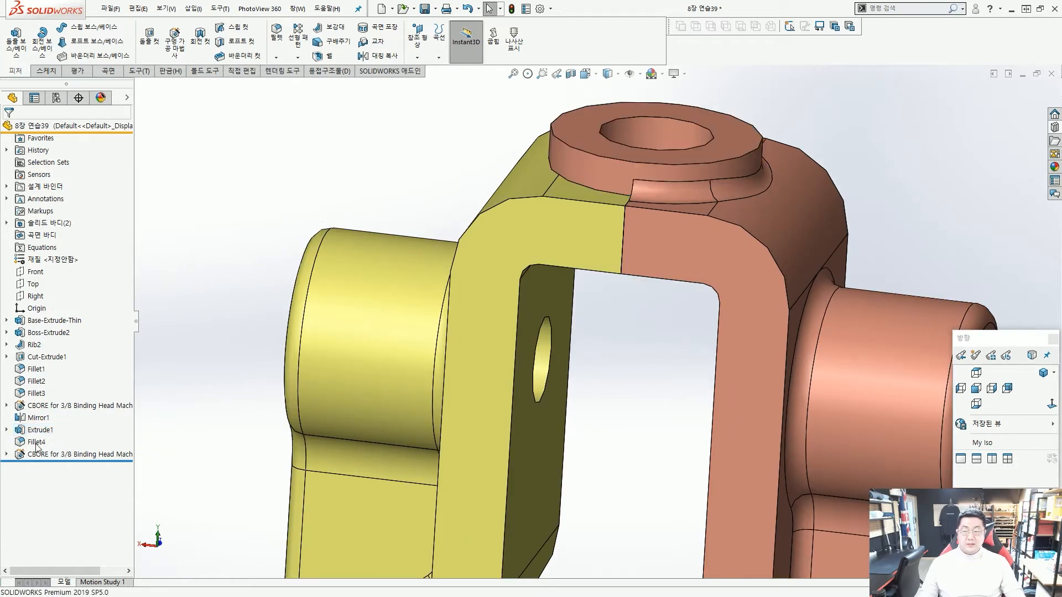
{"action": "scroll", "coordinate": [603, 220], "scroll_direction": "down", "scroll_amount": 3}
{"action": "middle_click_drag", "start_coordinate": [603, 220], "coordinate": [562, 243]}
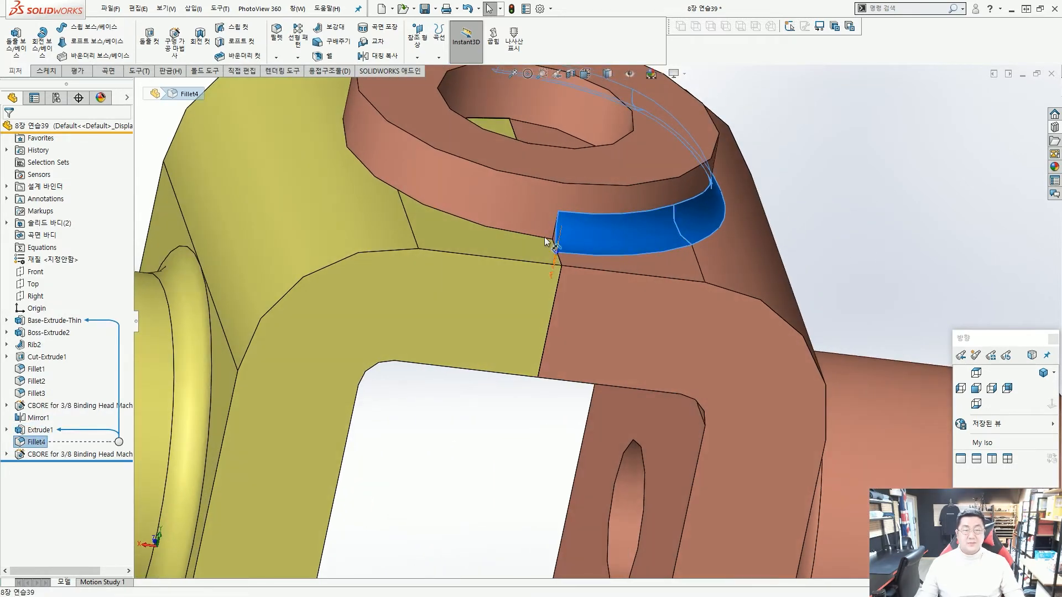
{"action": "scroll", "coordinate": [665, 222], "scroll_direction": "up", "scroll_amount": 3}
{"action": "middle_click", "coordinate": [644, 238]}
{"action": "middle_click_drag", "start_coordinate": [645, 239], "coordinate": [621, 251]}
{"action": "scroll", "coordinate": [608, 282], "scroll_direction": "up", "scroll_amount": 3}
{"action": "scroll", "coordinate": [589, 335], "scroll_direction": "down", "scroll_amount": 2}
{"action": "scroll", "coordinate": [586, 347], "scroll_direction": "up", "scroll_amount": 1}
{"action": "scroll", "coordinate": [592, 352], "scroll_direction": "up", "scroll_amount": 1}
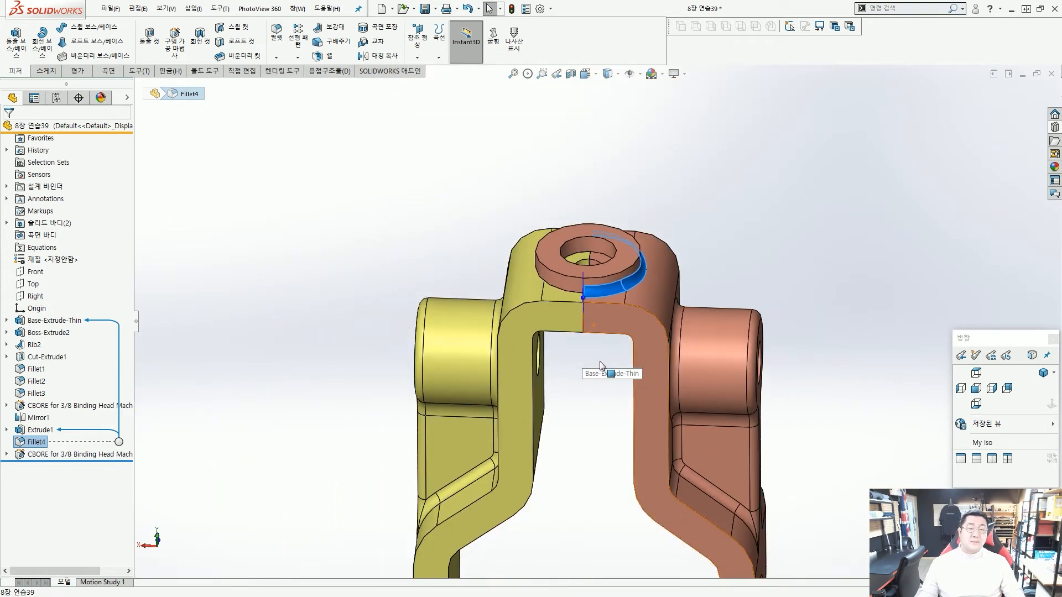
{"action": "left_click", "coordinate": [590, 394]}
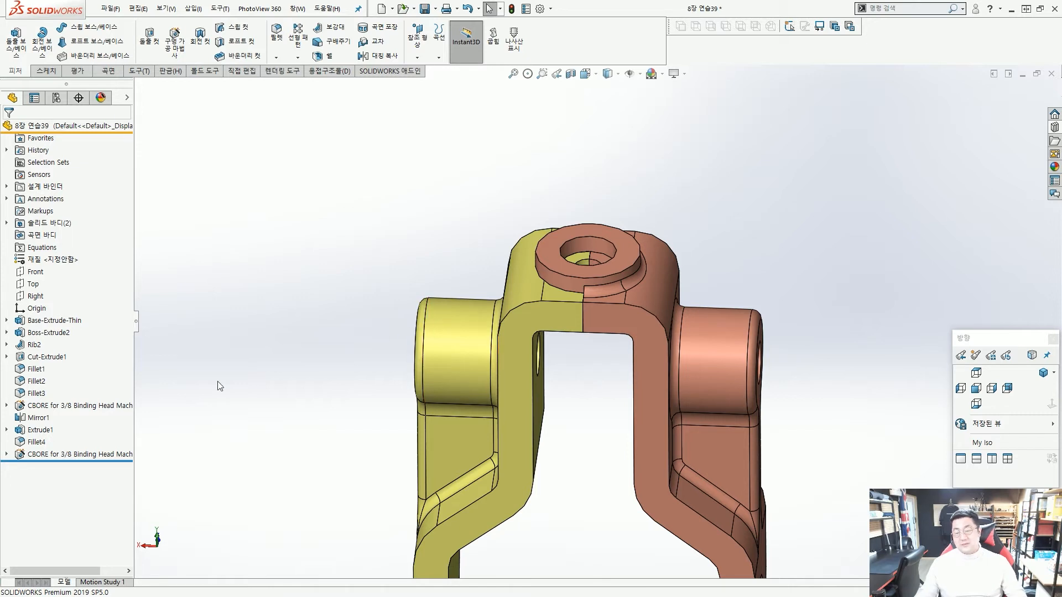
Edit the Mirror1 feature and enable merging of solids so both bracket halves form one body
{"action": "left_click", "coordinate": [34, 418]}
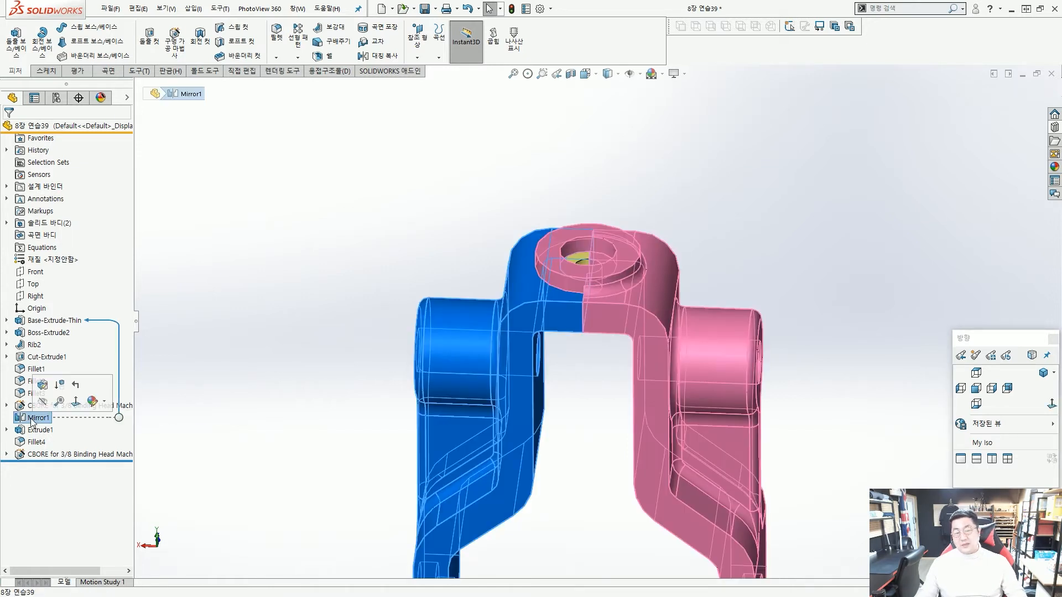
{"action": "left_click", "coordinate": [109, 426]}
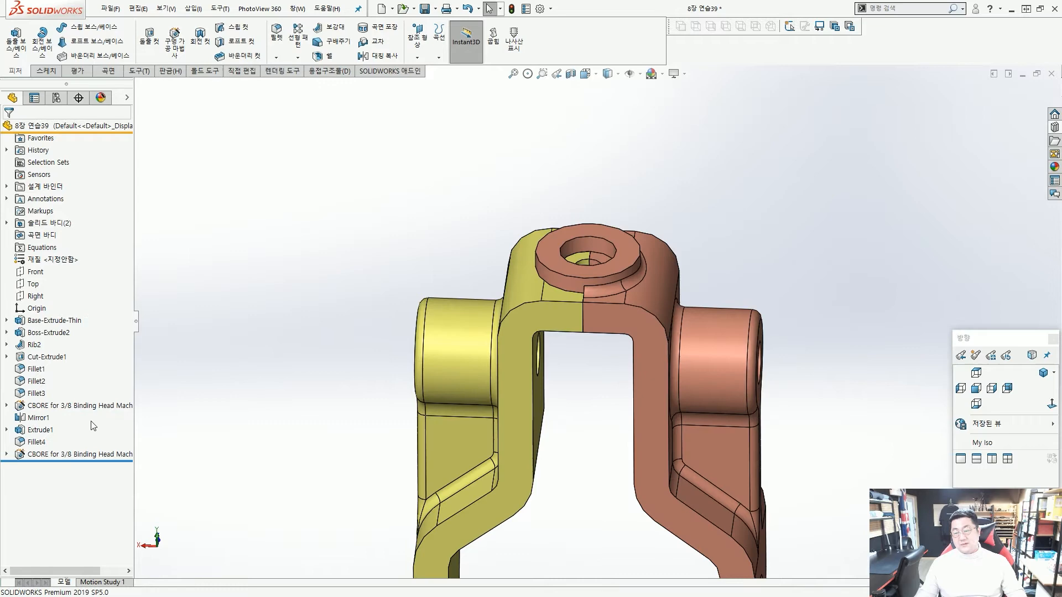
{"action": "left_click", "coordinate": [35, 421]}
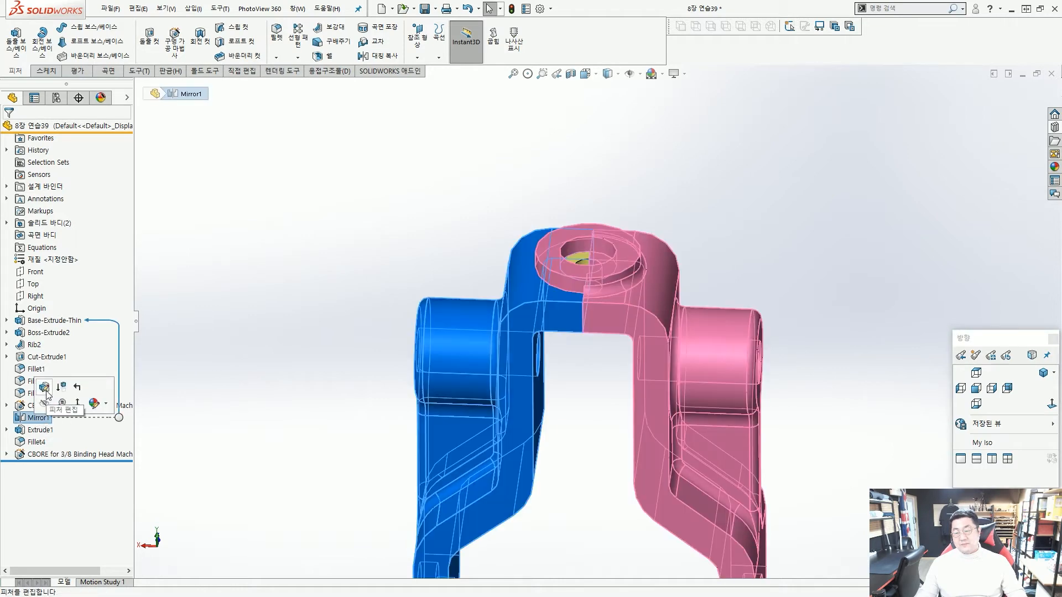
{"action": "left_click", "coordinate": [46, 392]}
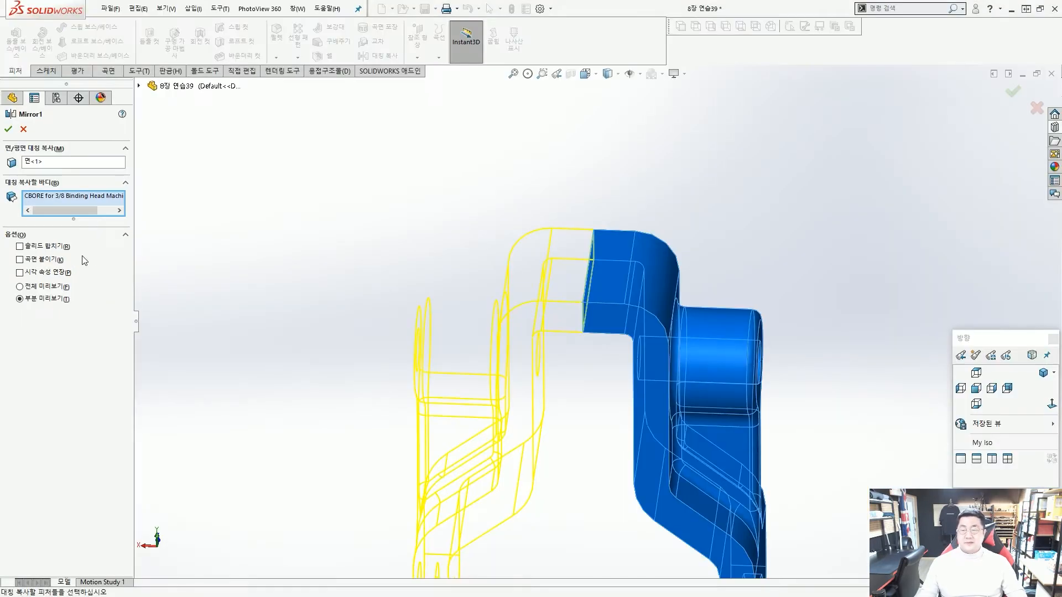
{"action": "left_click", "coordinate": [54, 250]}
{"action": "left_click", "coordinate": [8, 129]}
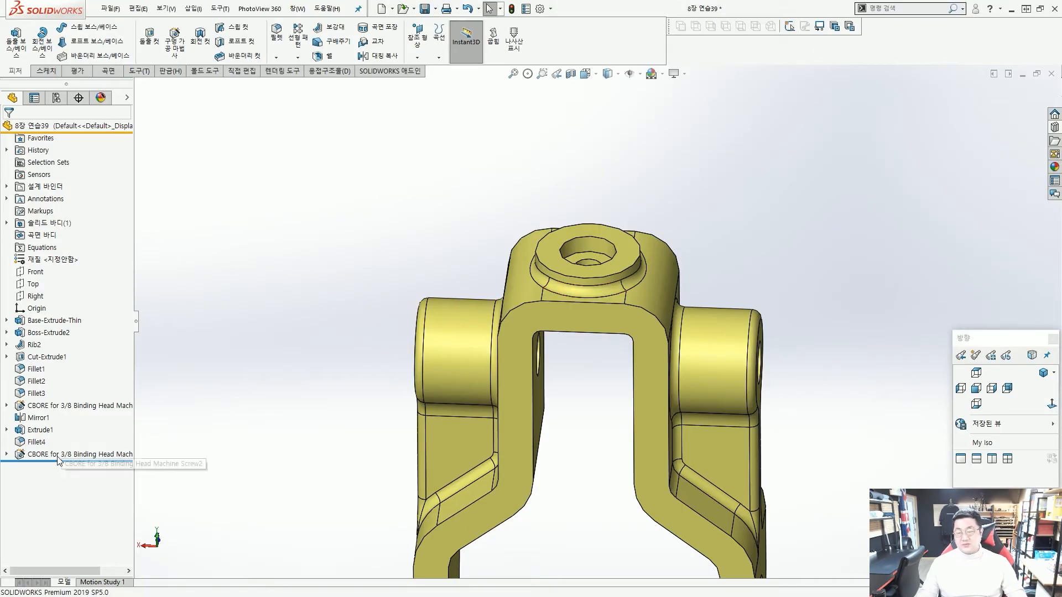
Inspect Fillet4 and the merged bracket from several sides
{"action": "left_click", "coordinate": [27, 449]}
{"action": "left_click", "coordinate": [33, 442]}
{"action": "left_click", "coordinate": [304, 407]}
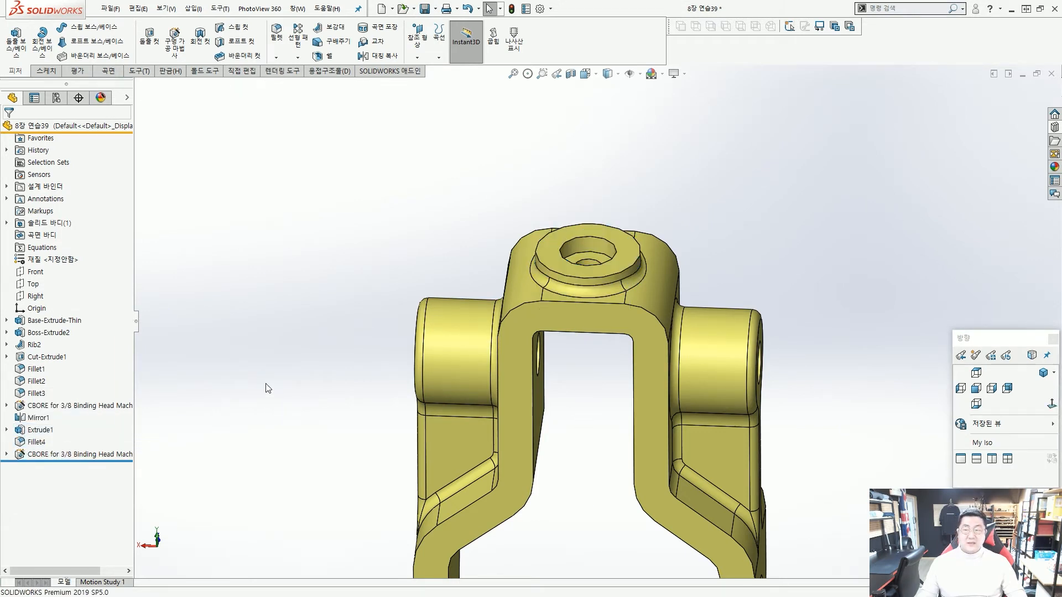
{"action": "middle_click_drag", "start_coordinate": [267, 344], "coordinate": [327, 370]}
{"action": "scroll", "coordinate": [515, 365], "scroll_direction": "up", "scroll_amount": 4}
{"action": "middle_click_drag", "start_coordinate": [525, 382], "coordinate": [473, 393]}
{"action": "left_click_drag", "start_coordinate": [472, 394], "coordinate": [463, 393]}
{"action": "scroll", "coordinate": [536, 385], "scroll_direction": "down", "scroll_amount": 3}
{"action": "middle_click_drag", "start_coordinate": [498, 381], "coordinate": [526, 376]}
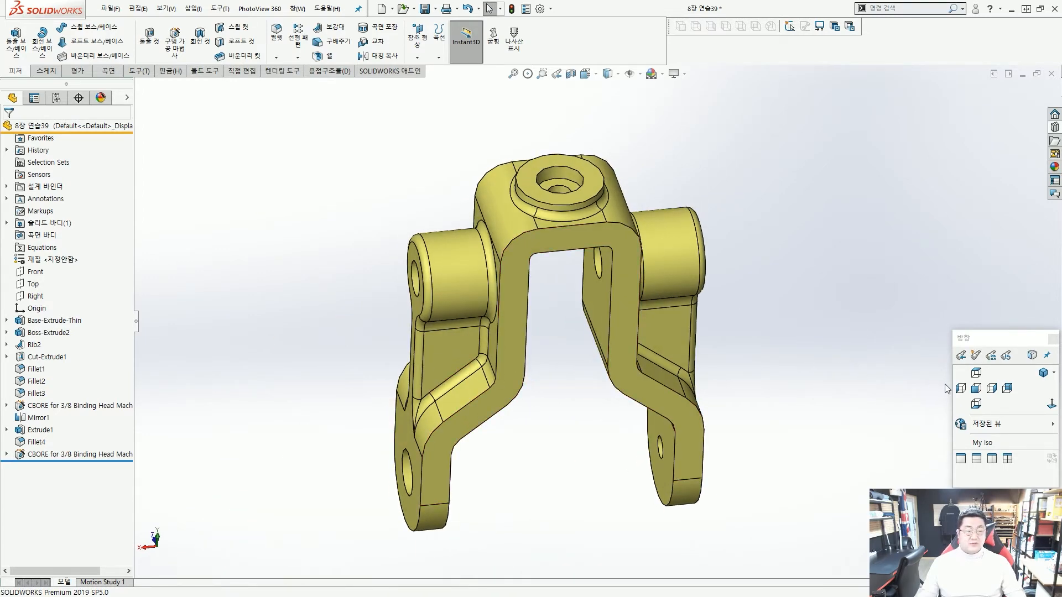
Show the bracket in isometric view, save the part and close it
{"action": "left_click", "coordinate": [1043, 373]}
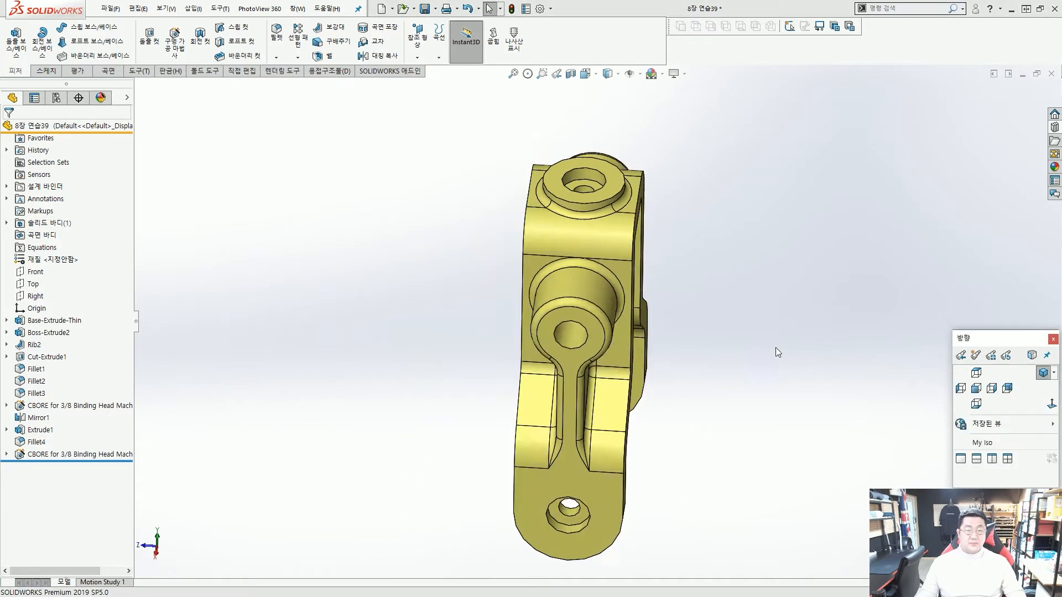
{"action": "key", "text": "ctrl+s"}
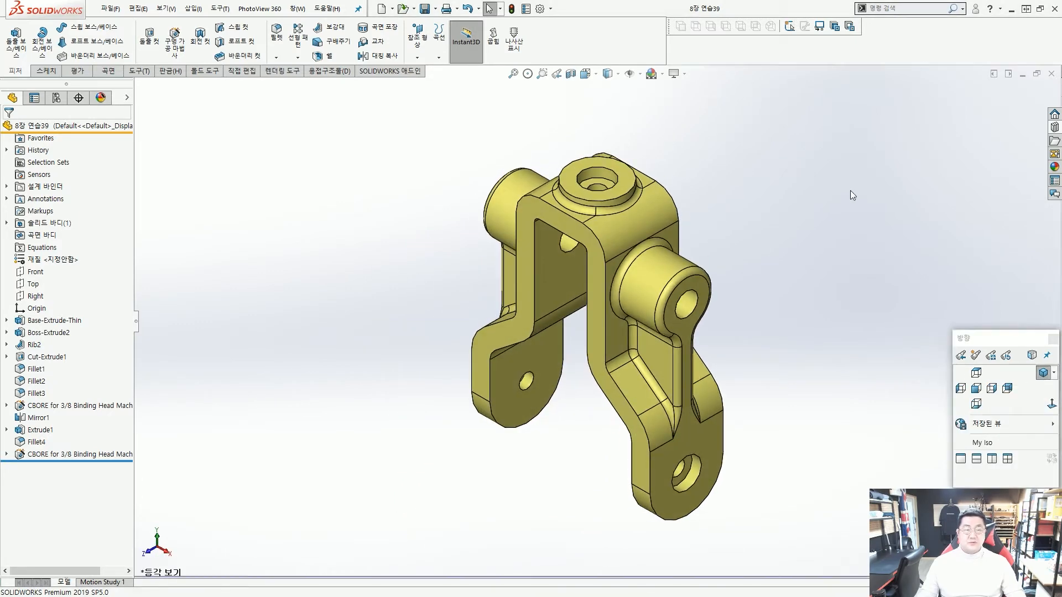
{"action": "left_click", "coordinate": [1053, 76]}
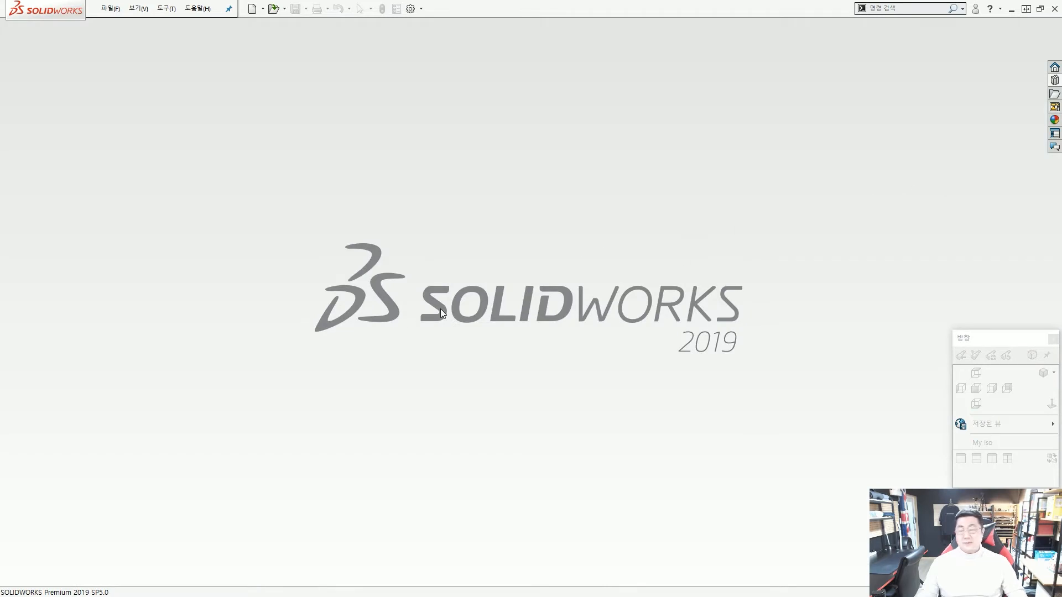
Open the Errors3 part from the Lesson08 Exercises folder of the design library and dismiss its error list
{"action": "left_click", "coordinate": [1054, 80]}
{"action": "left_click", "coordinate": [1038, 222]}
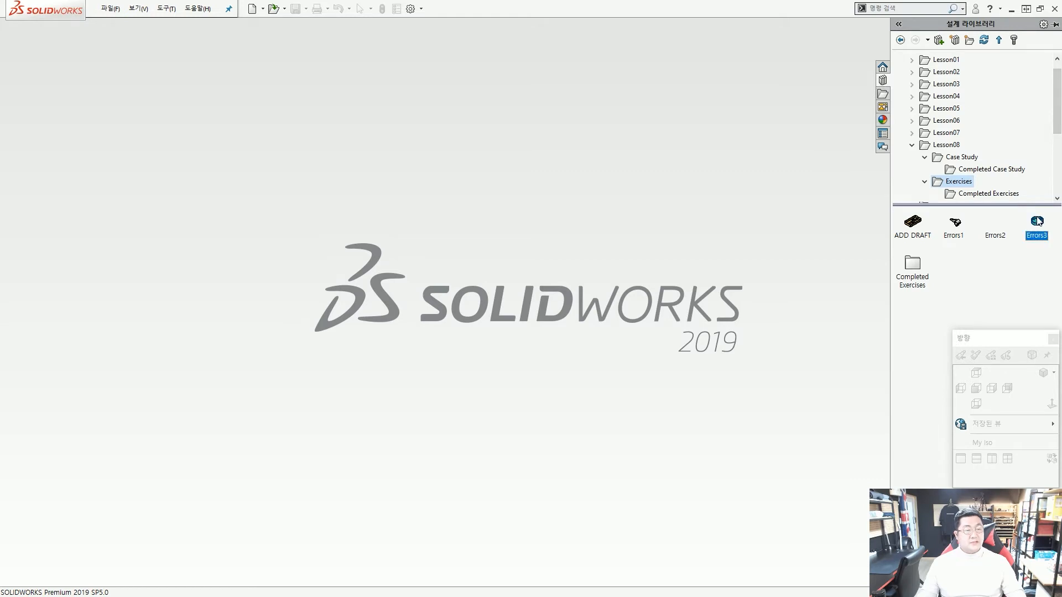
{"action": "left_click_drag", "start_coordinate": [1019, 211], "coordinate": [1060, 250], "text": "ctrl"}
{"action": "left_click_drag", "start_coordinate": [950, 306], "coordinate": [1002, 262], "text": "ctrl+shift"}
{"action": "key", "text": "Escape"}
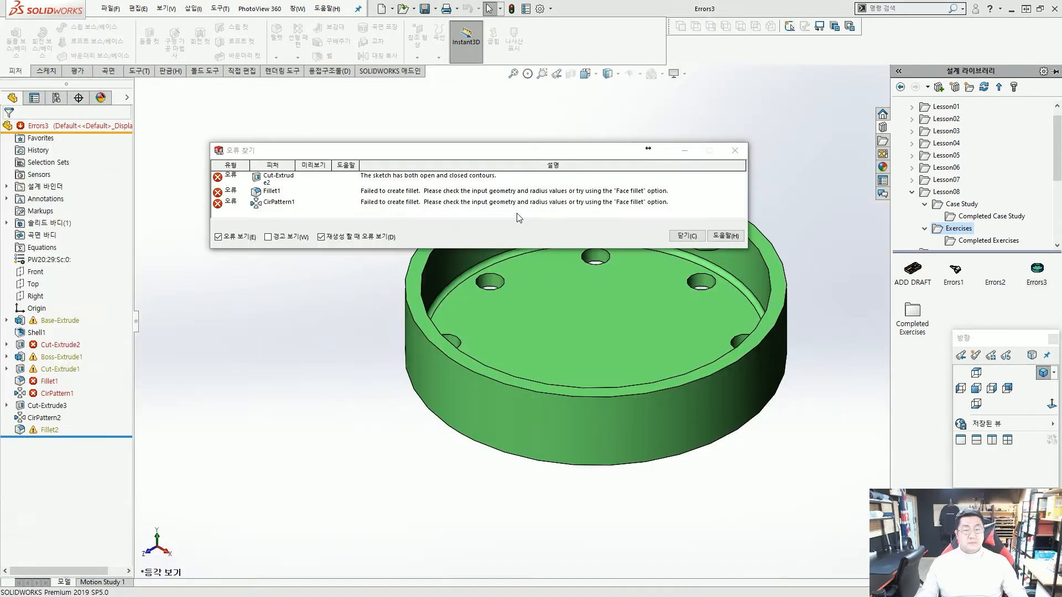
{"action": "left_click", "coordinate": [685, 237]}
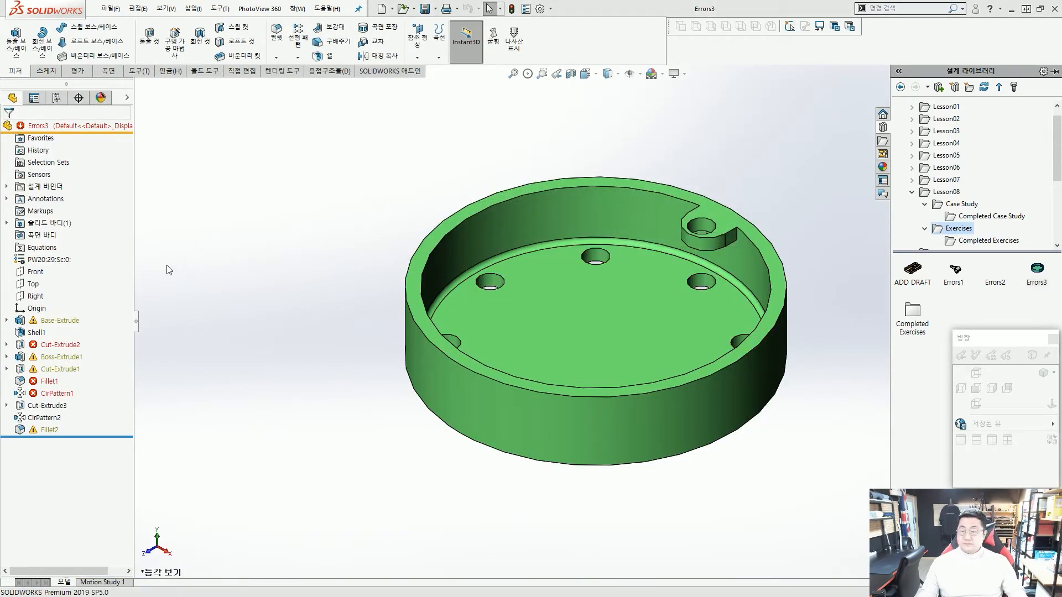
Look up the rebuild warning details of Base-Extrude and close the report
{"action": "left_click", "coordinate": [77, 322]}
{"action": "key", "text": "Escape"}
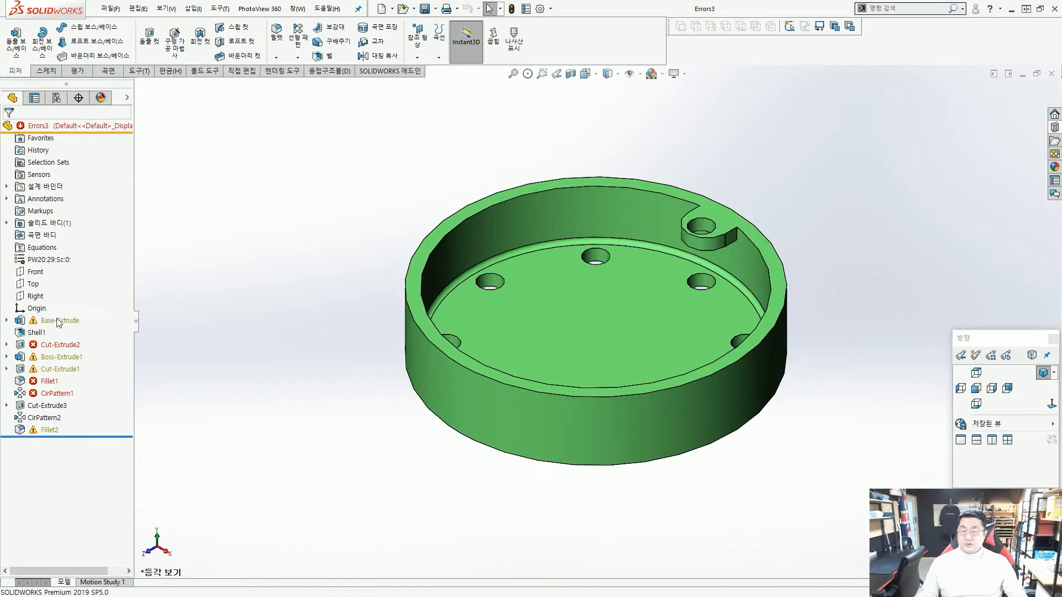
{"action": "right_click", "coordinate": [49, 321]}
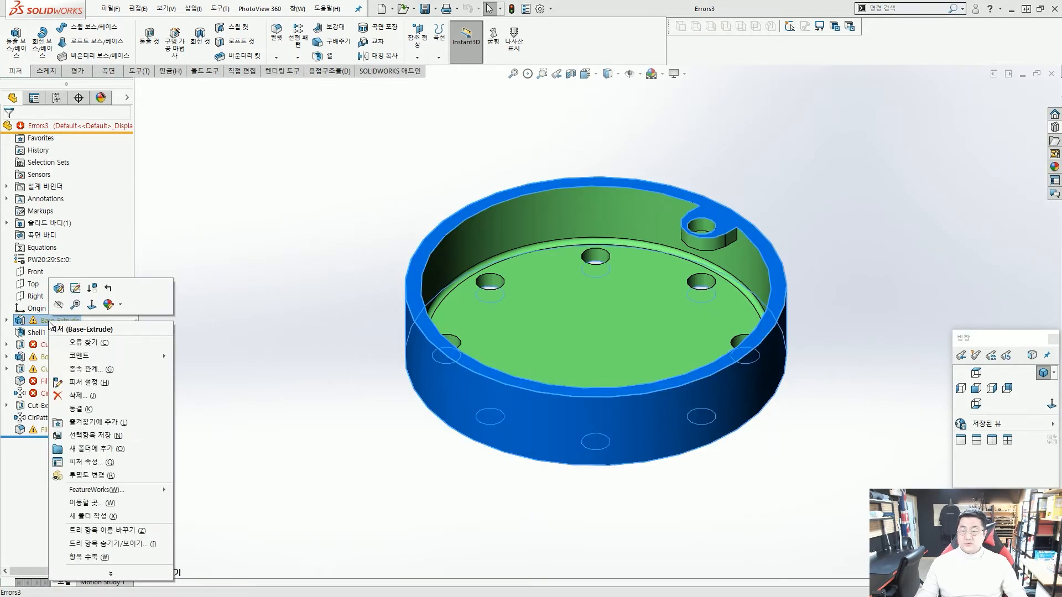
{"action": "left_click", "coordinate": [88, 342]}
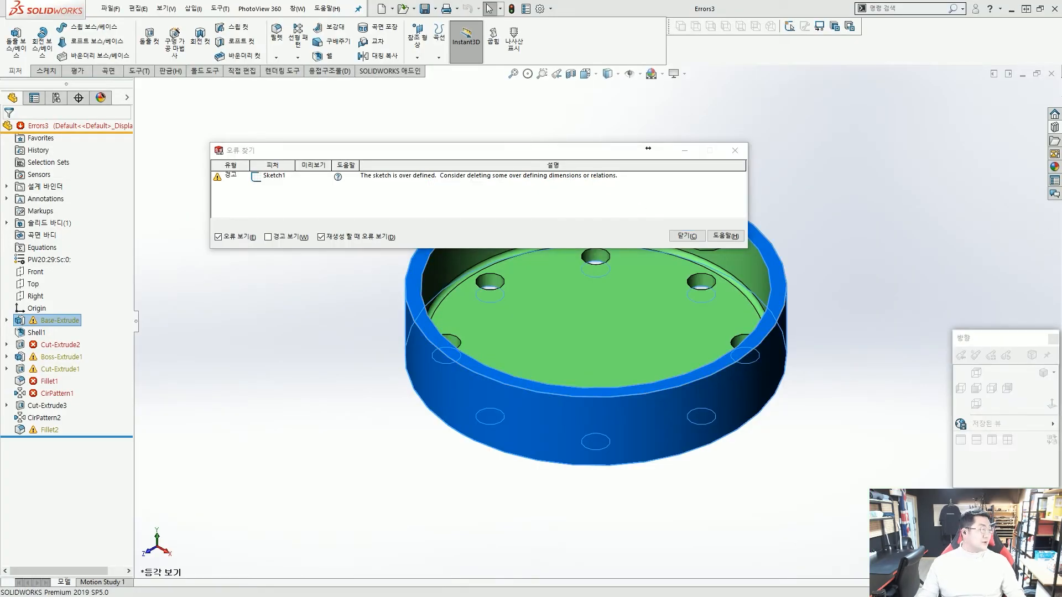
{"action": "left_click", "coordinate": [687, 237]}
{"action": "left_click", "coordinate": [283, 242]}
Edit the Base-Extrude sketch and delete the redundant diameter dimension that runs through the circle
{"action": "left_click", "coordinate": [61, 321]}
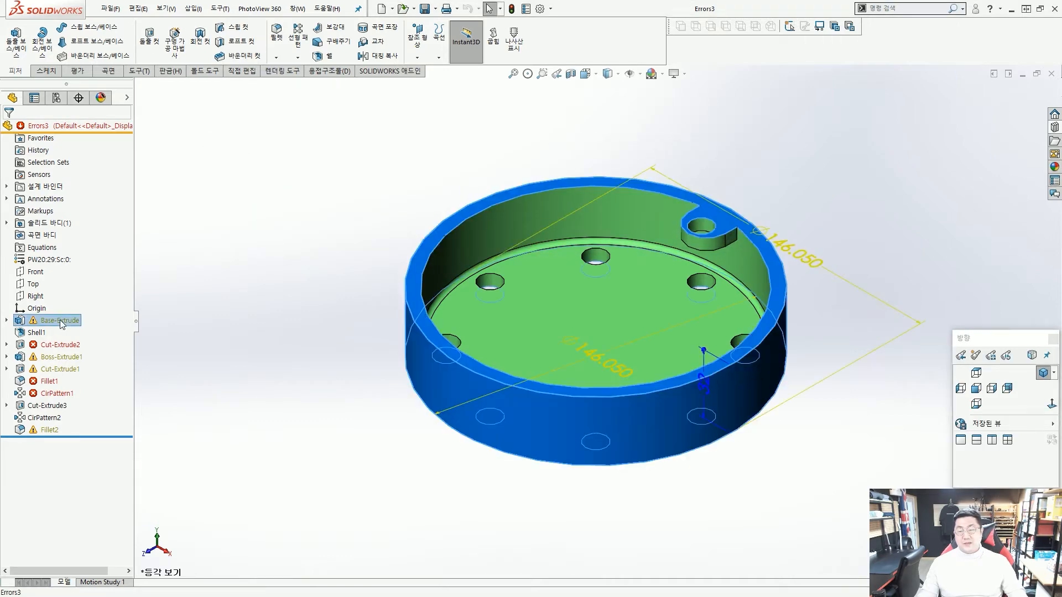
{"action": "left_click", "coordinate": [88, 287]}
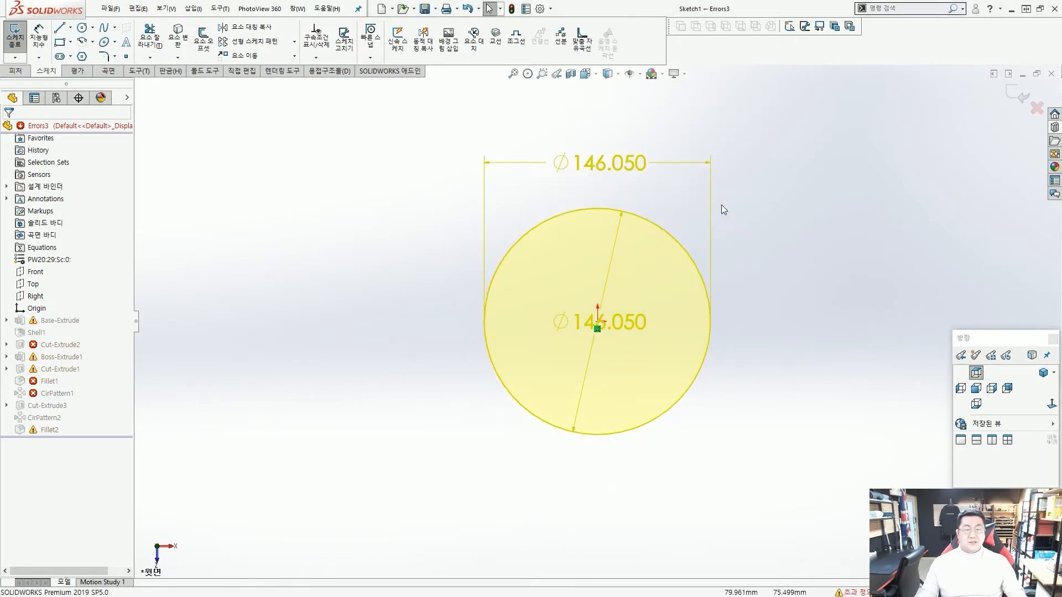
{"action": "scroll", "coordinate": [673, 255], "scroll_direction": "down", "scroll_amount": 2}
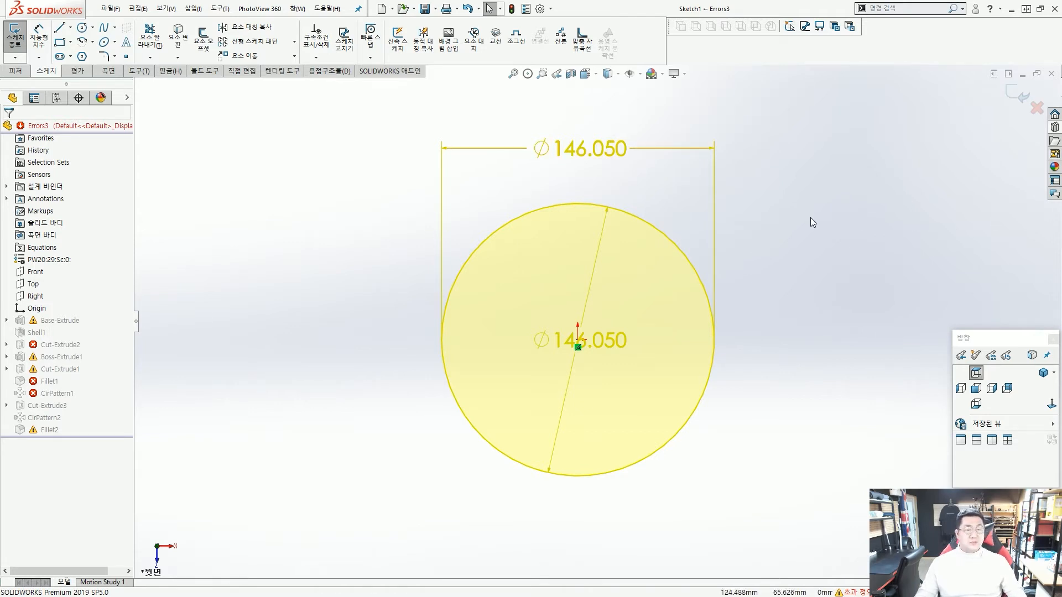
{"action": "left_click", "coordinate": [602, 237]}
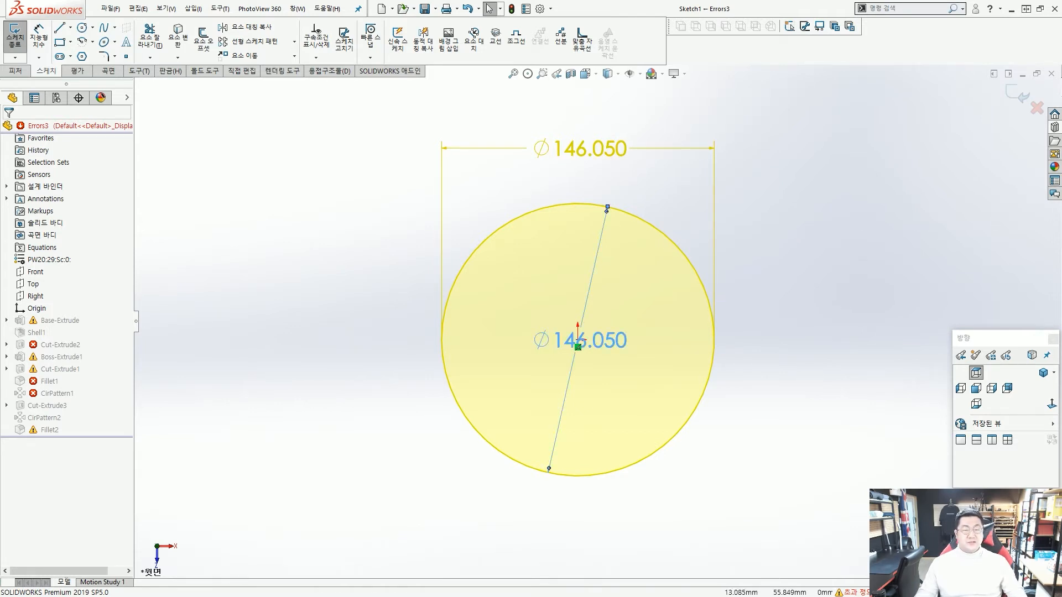
{"action": "key", "text": "Delete"}
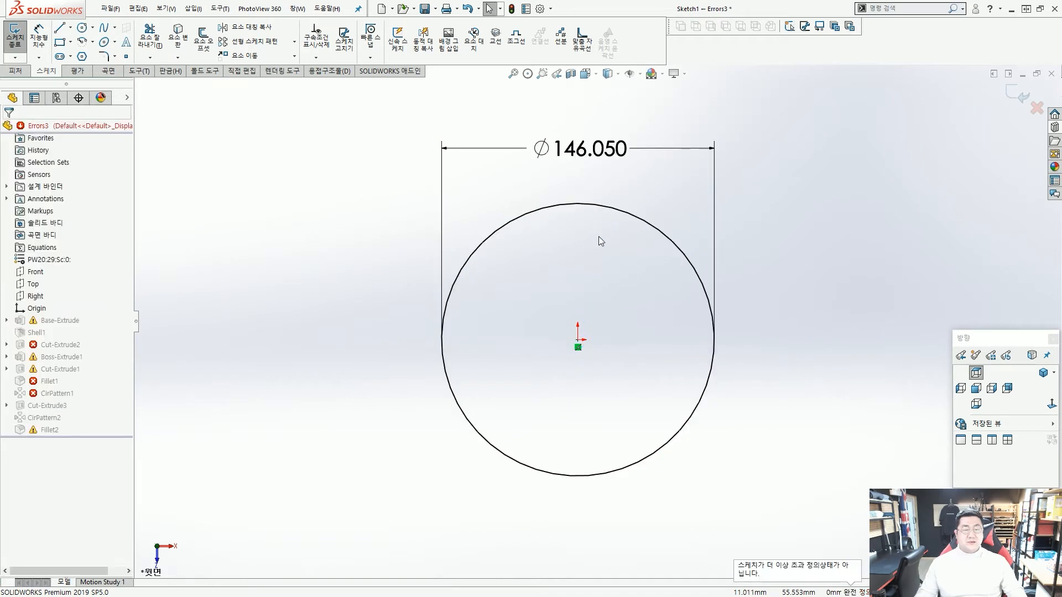
Set the circle's remaining diameter dimension to 150 mm, exit the sketch and continue the rebuild despite the Cut-Extrude2 error
{"action": "double_click", "coordinate": [587, 162]}
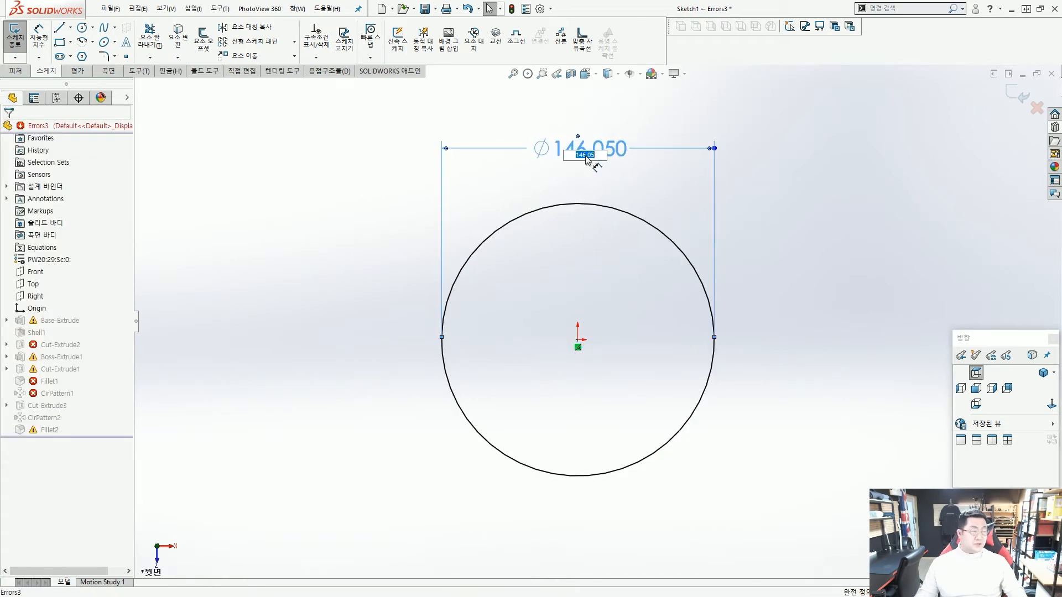
{"action": "type", "text": "150"}
{"action": "key", "text": "Return"}
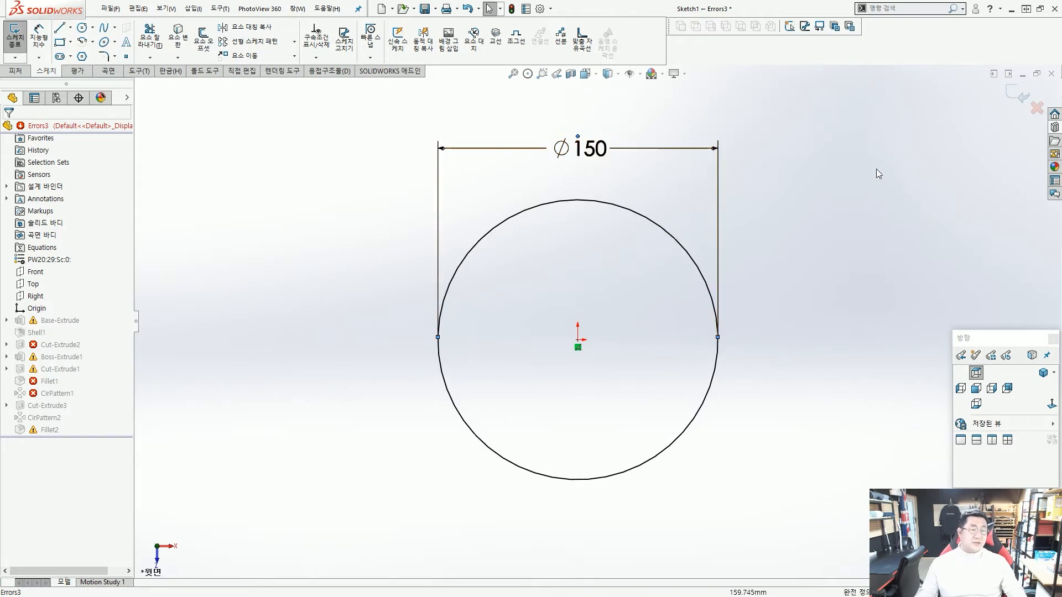
{"action": "left_click", "coordinate": [1017, 95]}
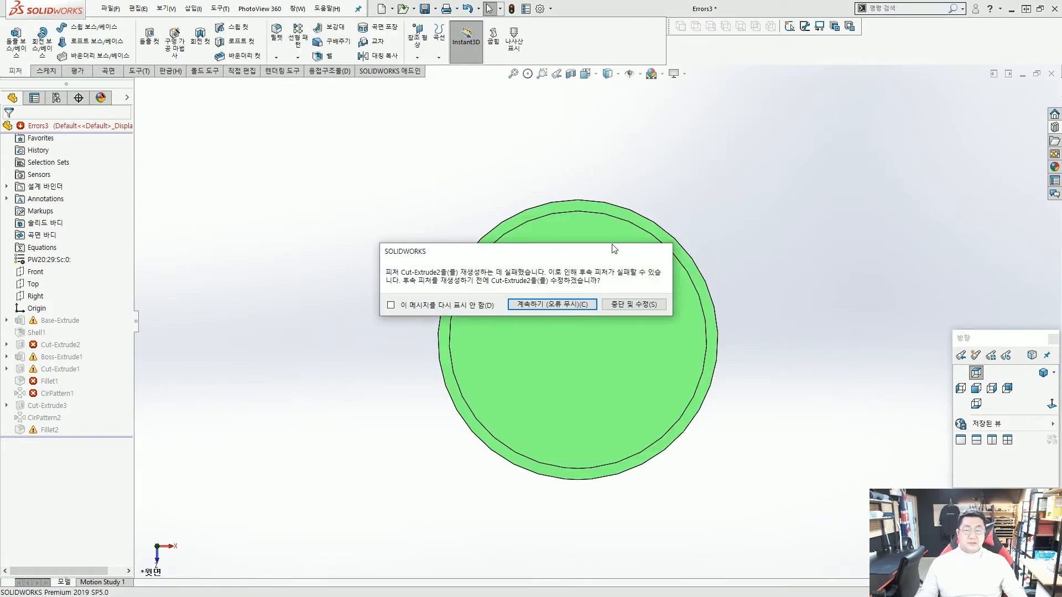
{"action": "left_click", "coordinate": [556, 306]}
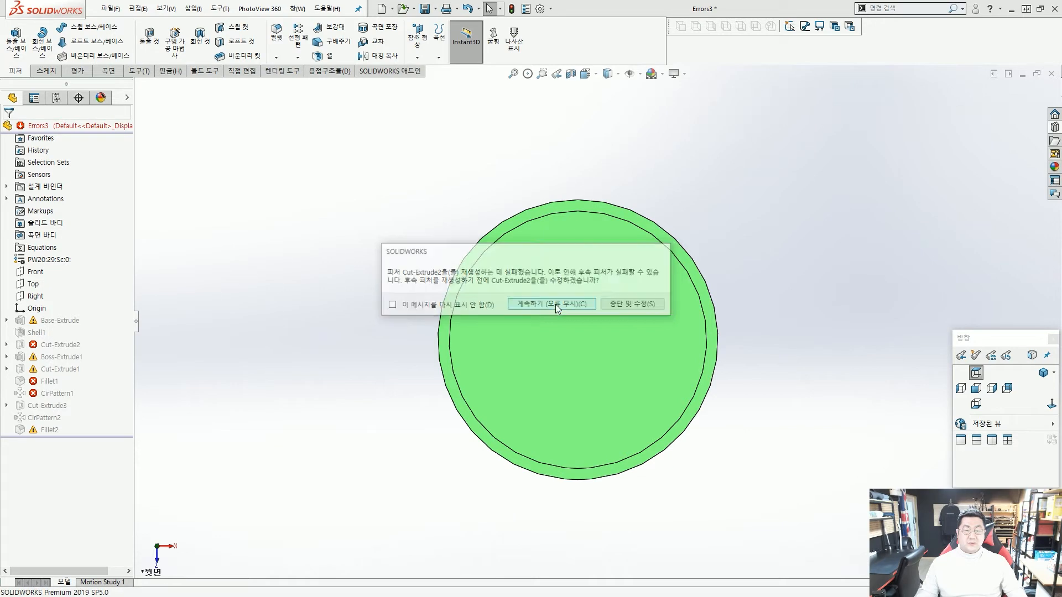
{"action": "left_click", "coordinate": [686, 238]}
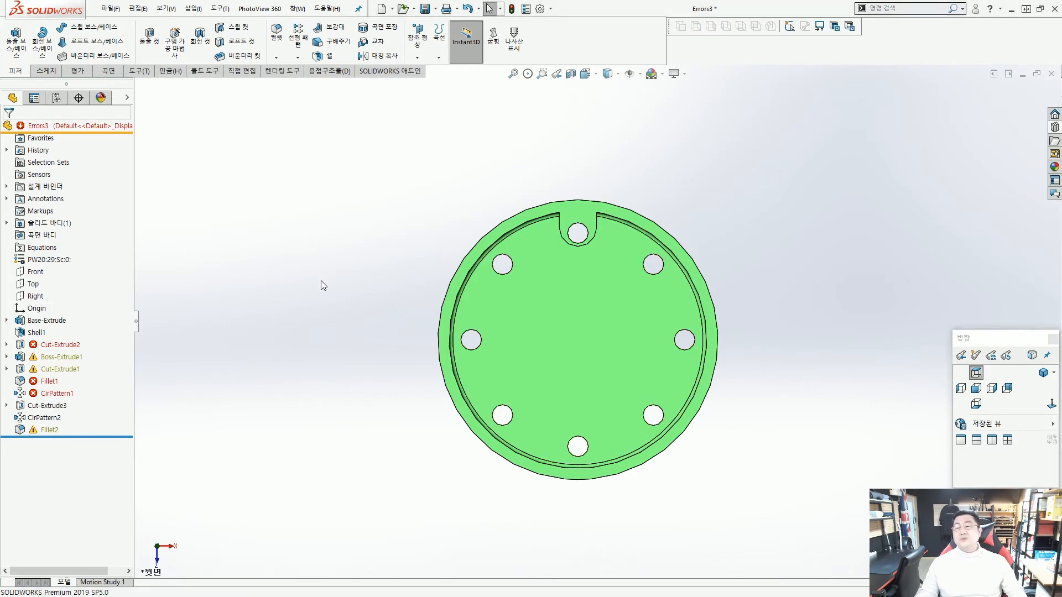
Check which features depend on Shell1 and roll the part back to just before Boss-Extrude1
{"action": "left_click", "coordinate": [37, 333]}
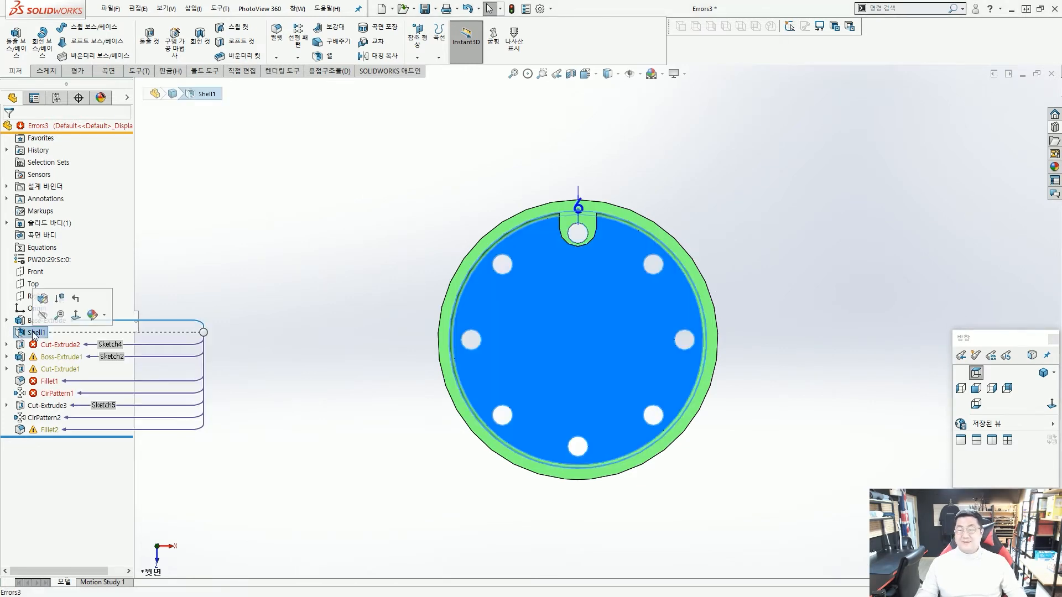
{"action": "left_click", "coordinate": [266, 330]}
{"action": "left_click", "coordinate": [36, 333]}
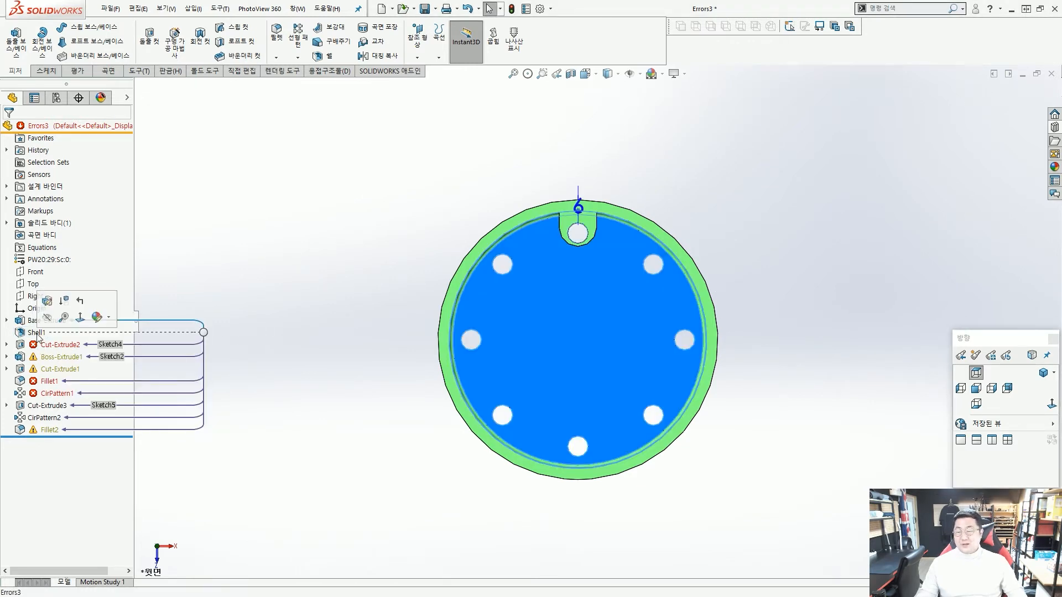
{"action": "left_click", "coordinate": [55, 358]}
{"action": "mouse_move", "coordinate": [55, 362]}
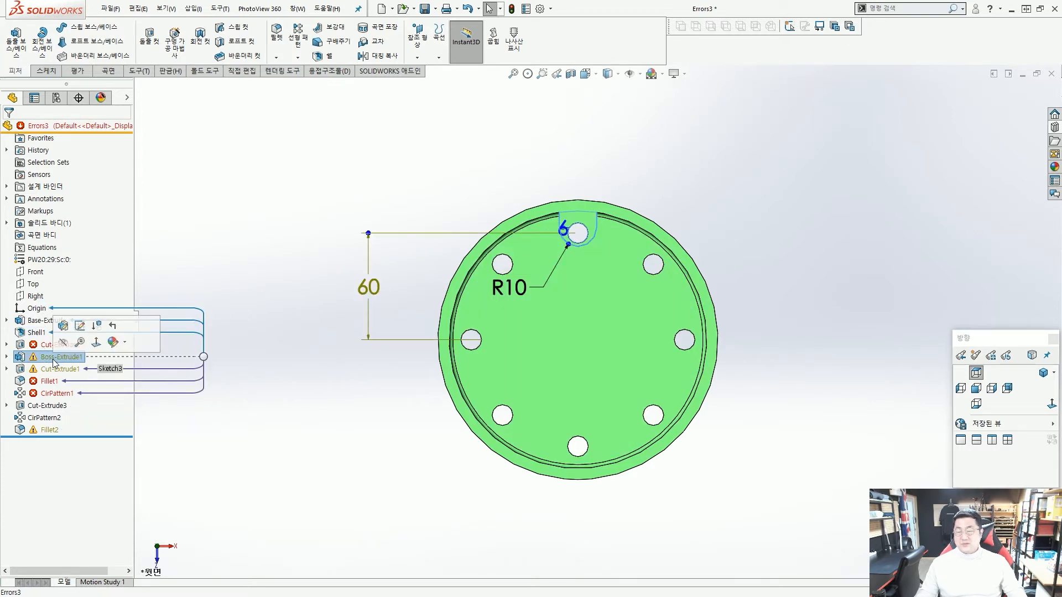
{"action": "left_click", "coordinate": [113, 327]}
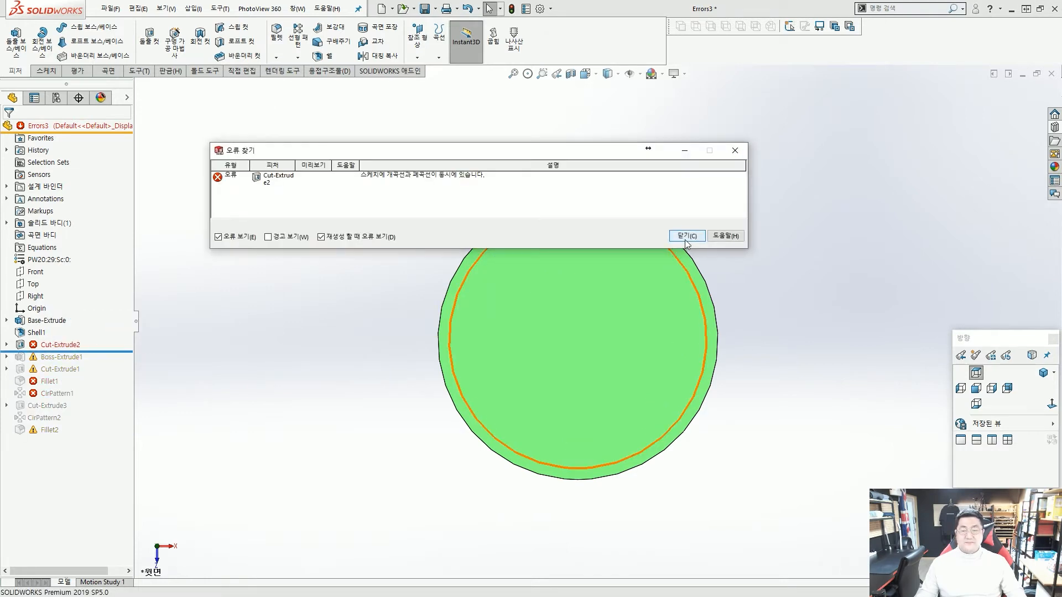
Look up the rebuild error details of Cut-Extrude2 and close the report
{"action": "left_click", "coordinate": [686, 238]}
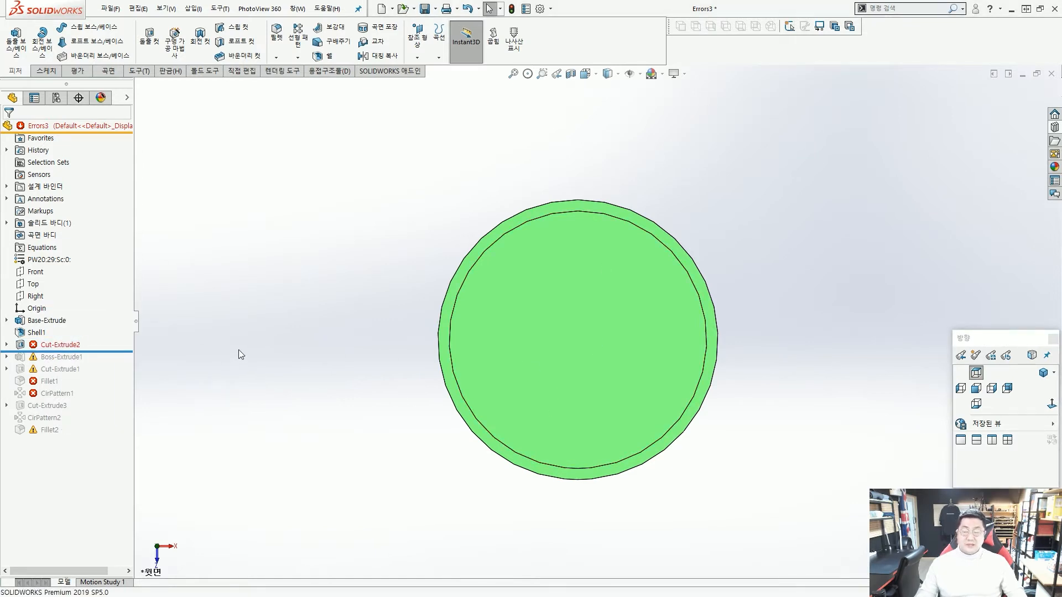
{"action": "mouse_move", "coordinate": [59, 346]}
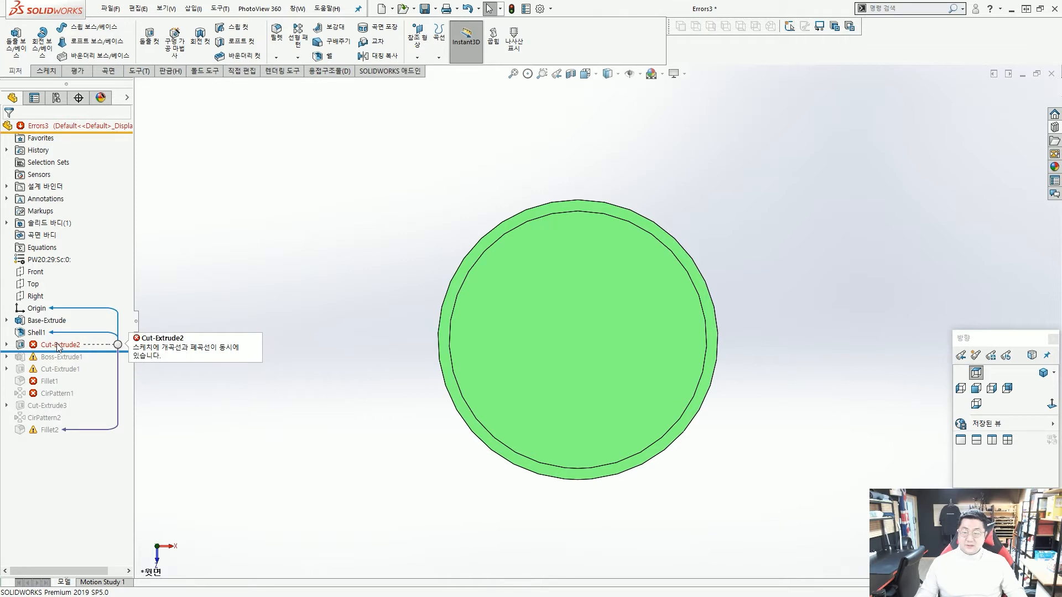
{"action": "right_click", "coordinate": [59, 346]}
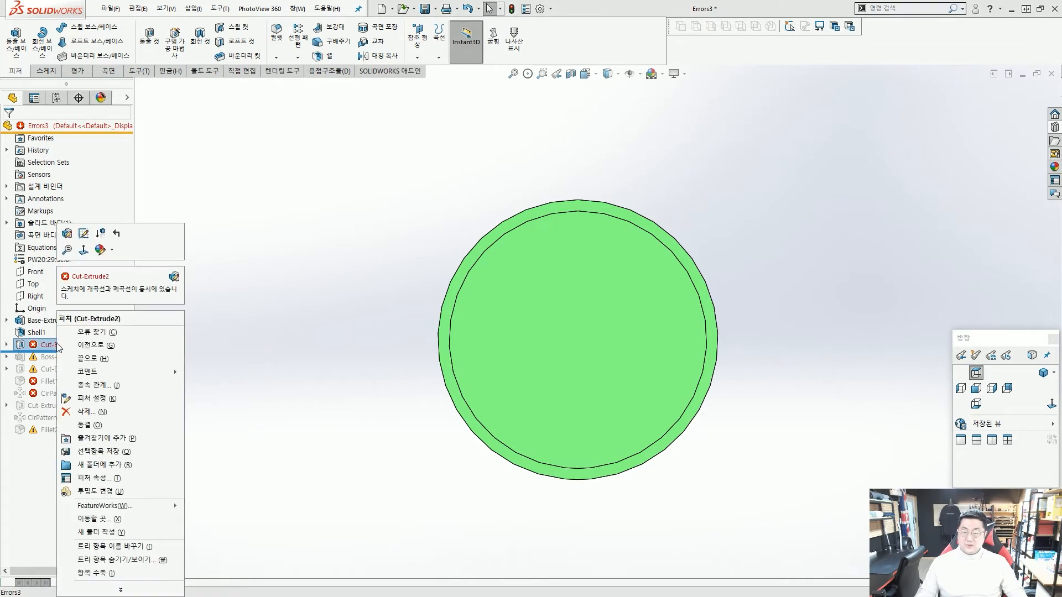
{"action": "left_click", "coordinate": [85, 334]}
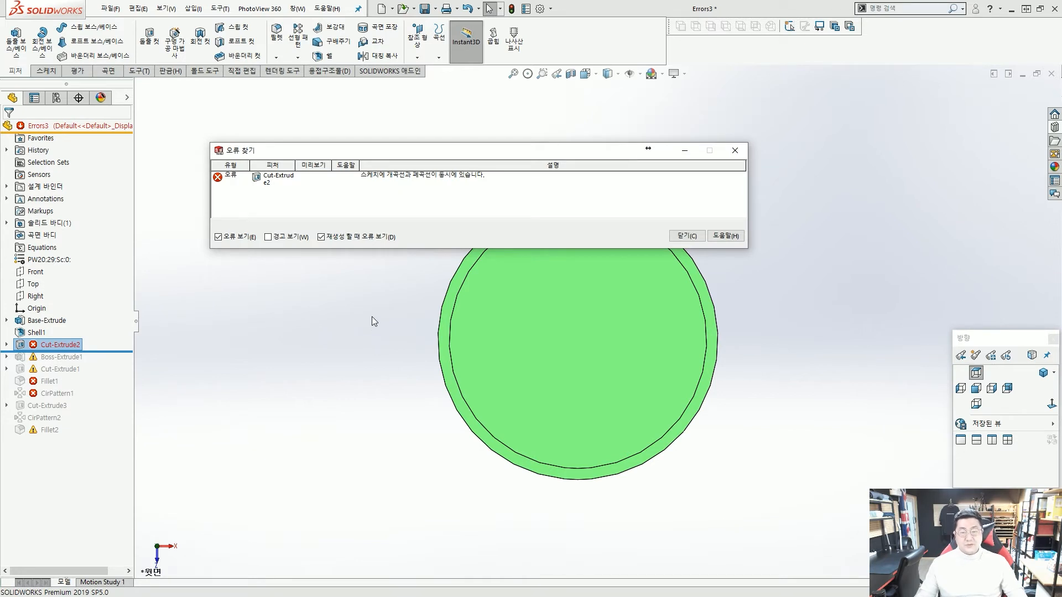
{"action": "left_click", "coordinate": [686, 236]}
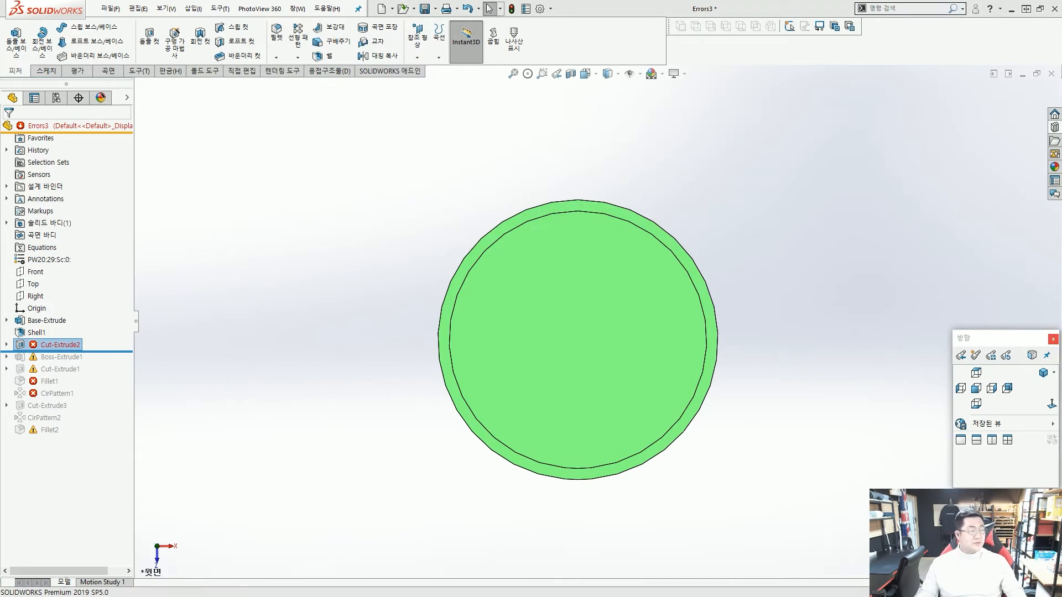
Open the sketch of Cut-Extrude2 for editing
{"action": "left_click", "coordinate": [59, 344]}
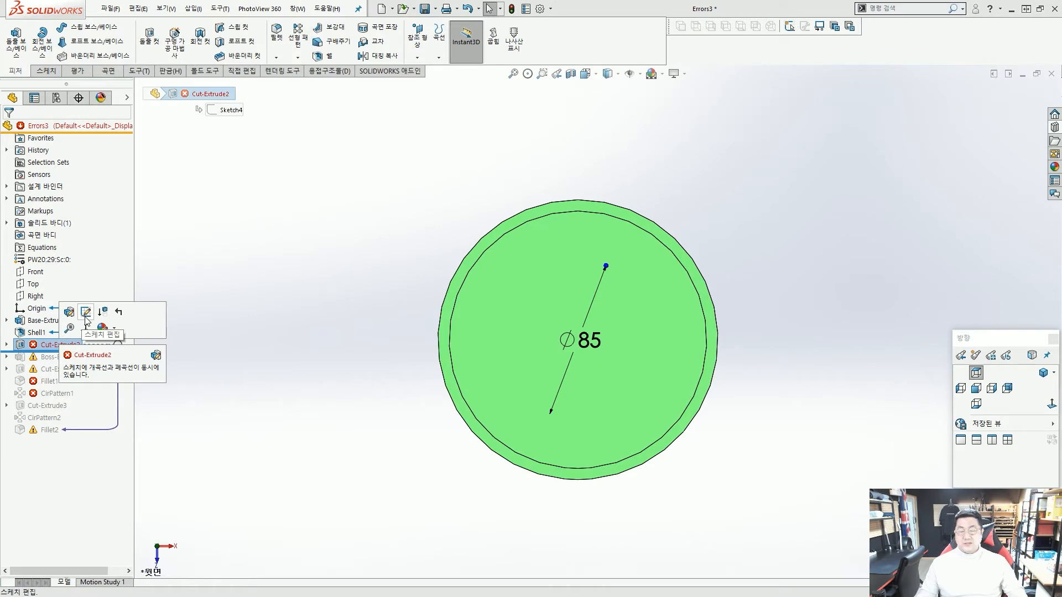
{"action": "left_click", "coordinate": [86, 315]}
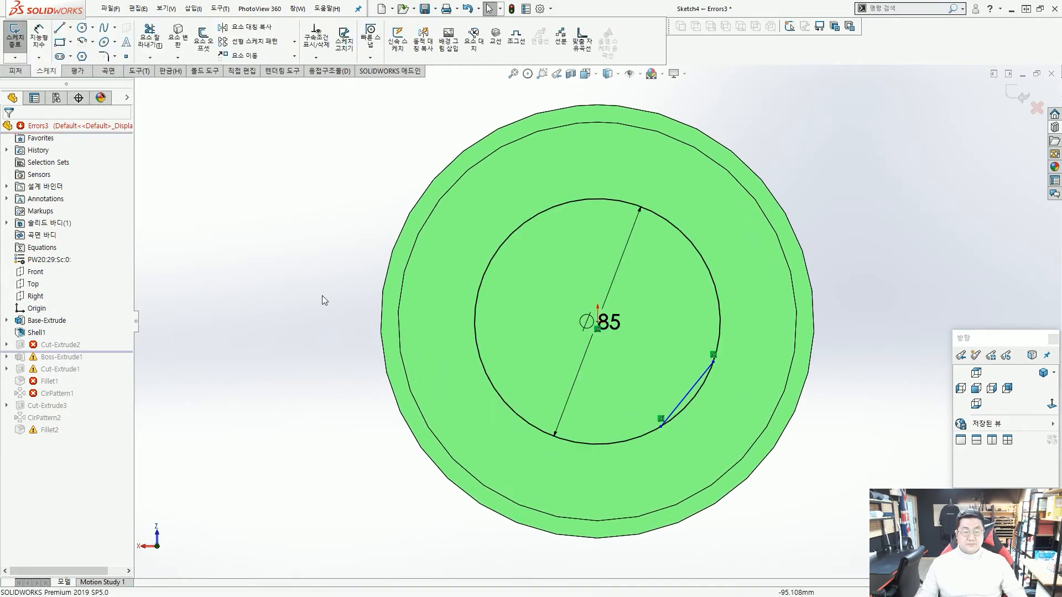
{"action": "scroll", "coordinate": [691, 403], "scroll_direction": "up", "scroll_amount": 5}
{"action": "left_click_drag", "start_coordinate": [655, 321], "coordinate": [651, 356]}
{"action": "scroll", "coordinate": [651, 355], "scroll_direction": "down", "scroll_amount": 5}
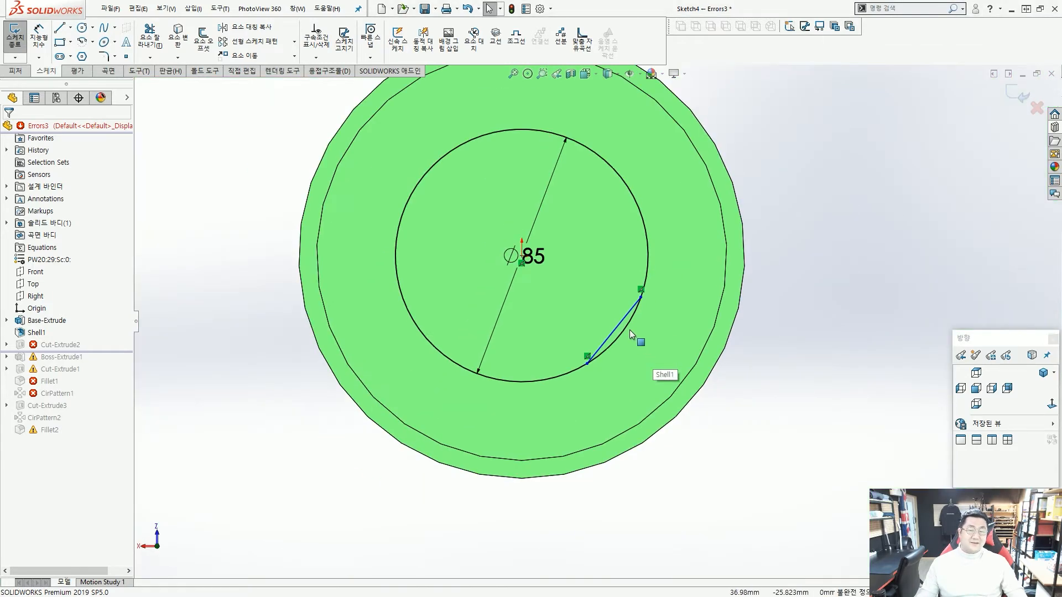
{"action": "left_click_drag", "start_coordinate": [372, 186], "coordinate": [382, 299]}
{"action": "left_click_drag", "start_coordinate": [412, 199], "coordinate": [466, 335]}
{"action": "left_click_drag", "start_coordinate": [522, 177], "coordinate": [559, 302]}
{"action": "mouse_move", "coordinate": [576, 202]}
{"action": "left_mouse_down"}
{"action": "mouse_move", "coordinate": [607, 278]}
{"action": "mouse_move", "coordinate": [573, 300]}
{"action": "mouse_move", "coordinate": [480, 269]}
{"action": "left_mouse_up"}
{"action": "left_click_drag", "start_coordinate": [633, 310], "coordinate": [624, 329]}
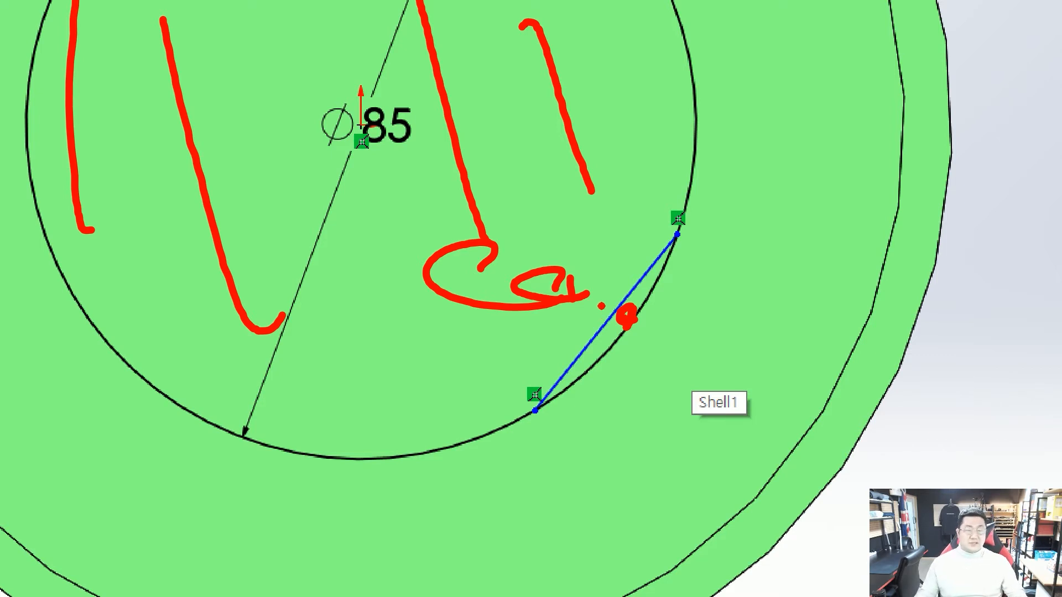
{"action": "key", "text": "Escape"}
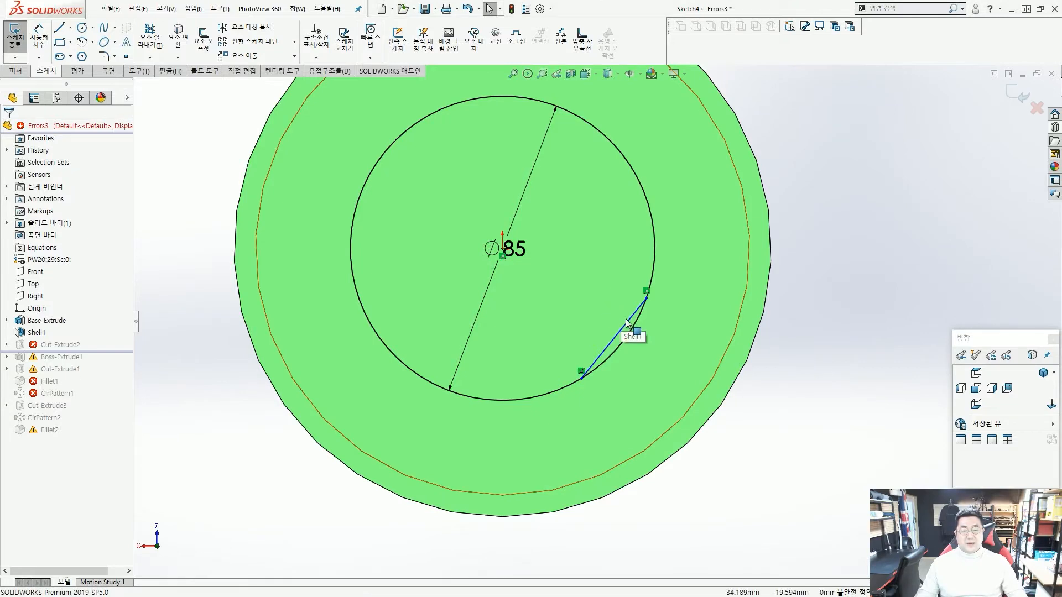
Delete the stray open line crossing the 85 mm circle in the Cut-Extrude2 sketch and exit the sketch
{"action": "left_click", "coordinate": [626, 319]}
{"action": "key", "text": "Delete"}
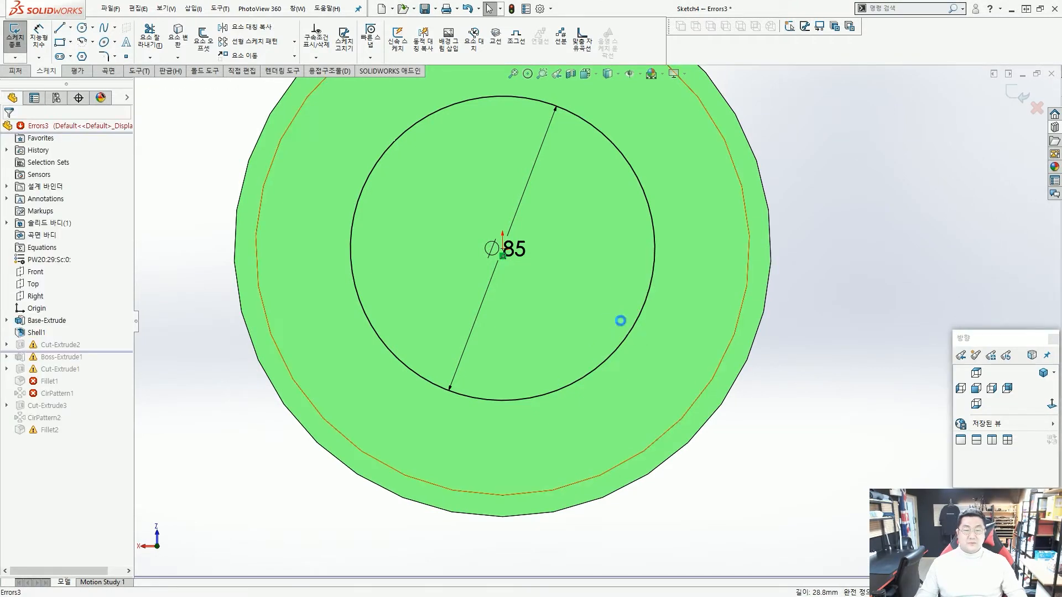
{"action": "scroll", "coordinate": [624, 321], "scroll_direction": "up", "scroll_amount": 4}
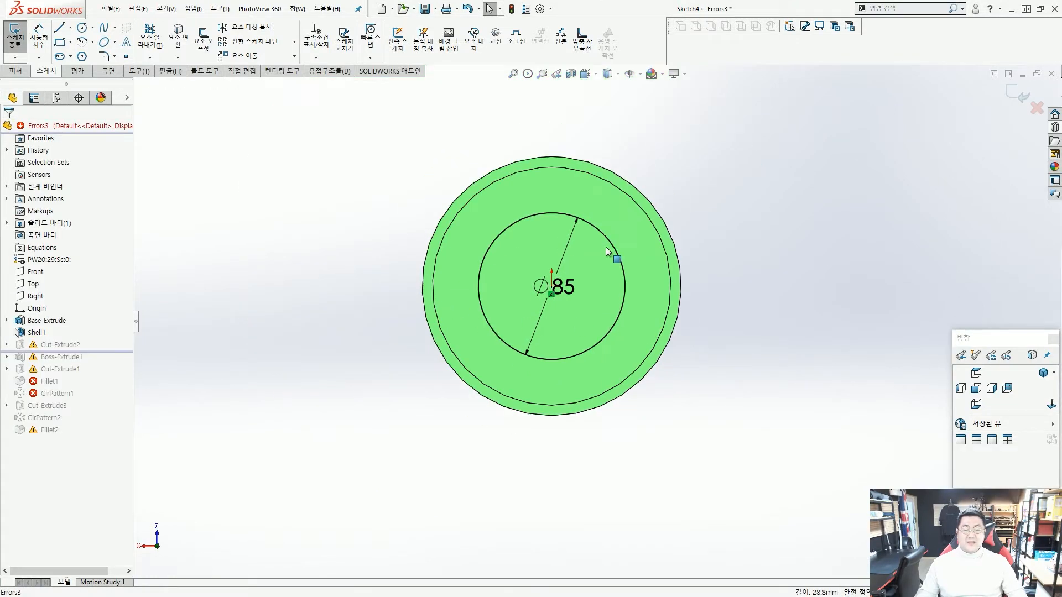
{"action": "double_click", "coordinate": [776, 210]}
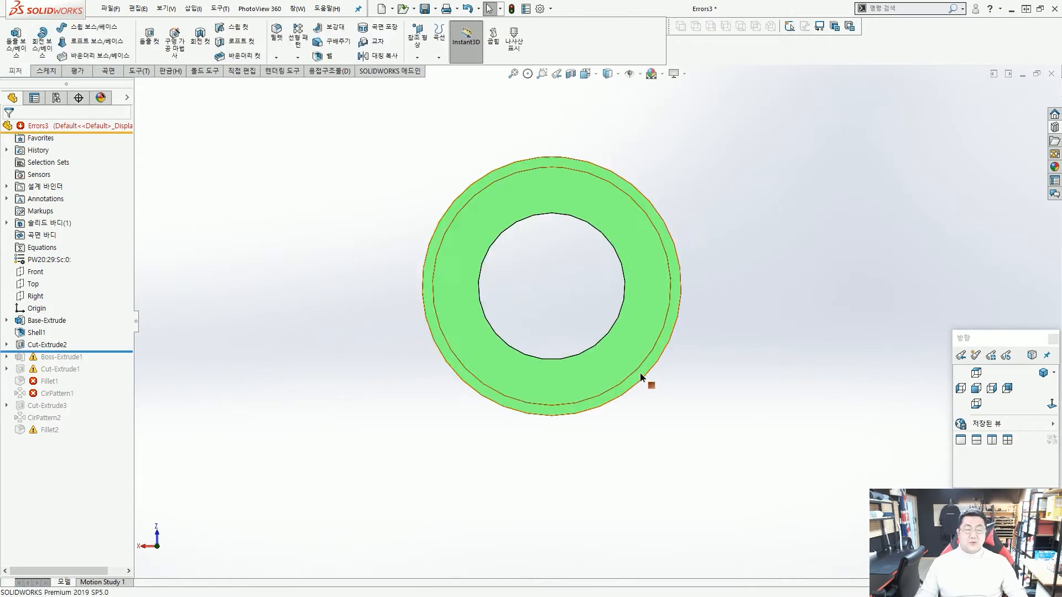
Roll the part forward to include Boss-Extrude1, look up its warning details and close the report
{"action": "middle_click_drag", "start_coordinate": [640, 383], "coordinate": [895, 306]}
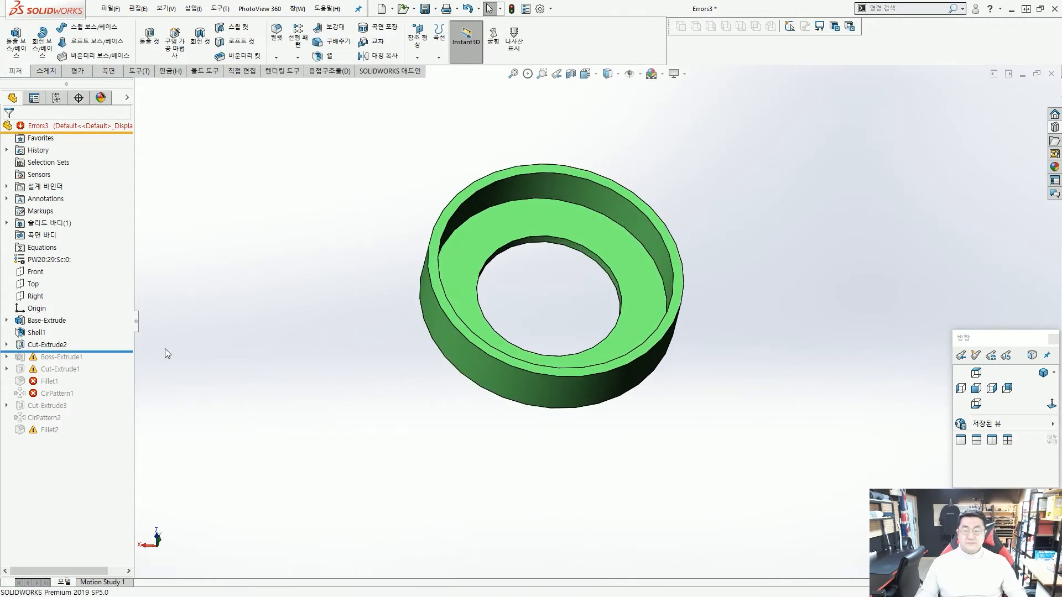
{"action": "left_click_drag", "start_coordinate": [113, 351], "coordinate": [111, 362]}
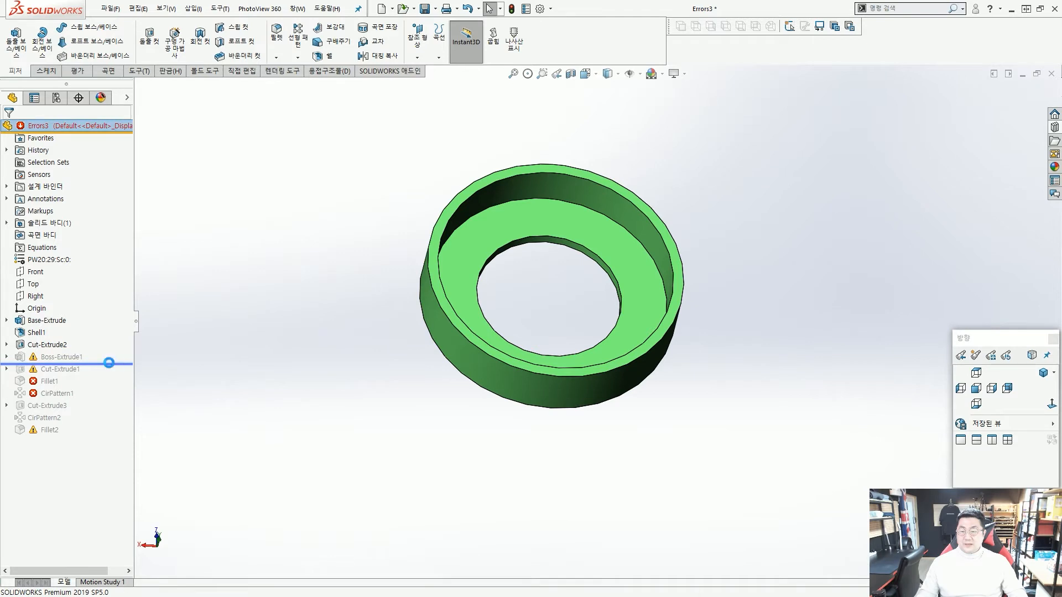
{"action": "left_click", "coordinate": [49, 359]}
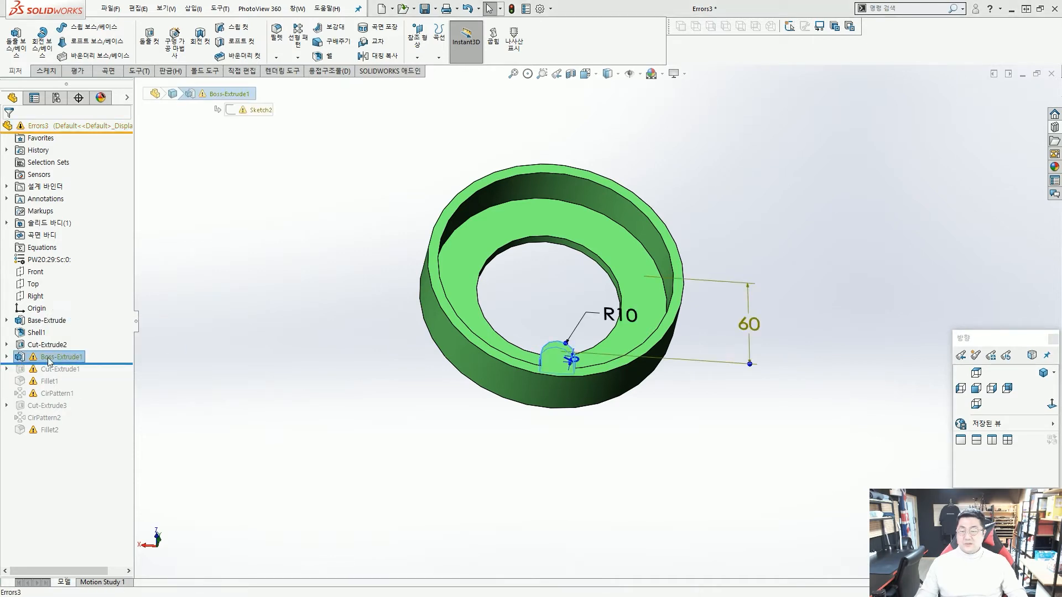
{"action": "right_click", "coordinate": [48, 359]}
{"action": "left_click", "coordinate": [81, 334]}
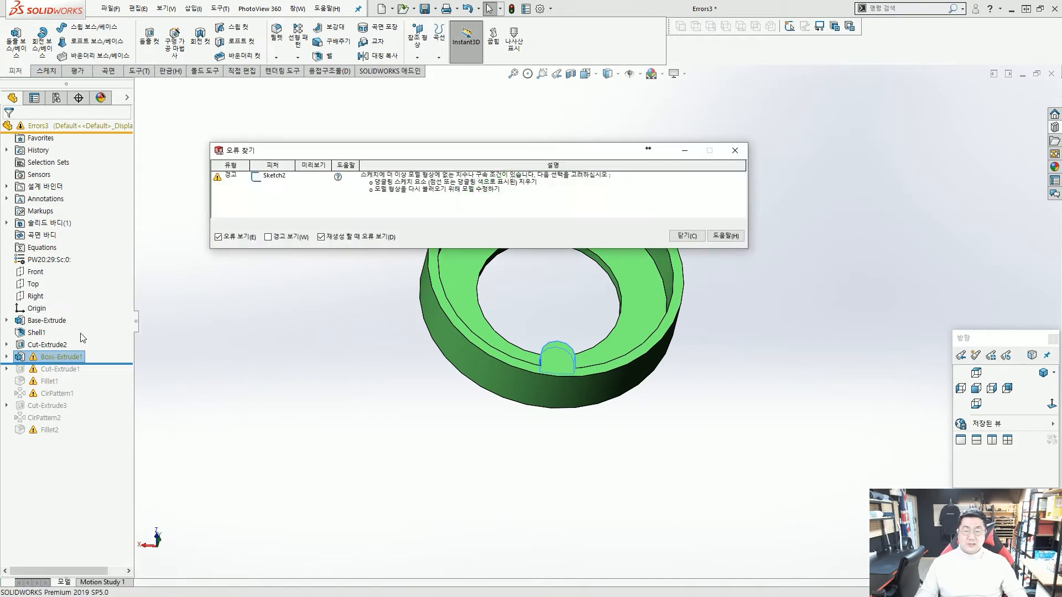
{"action": "left_click", "coordinate": [699, 238]}
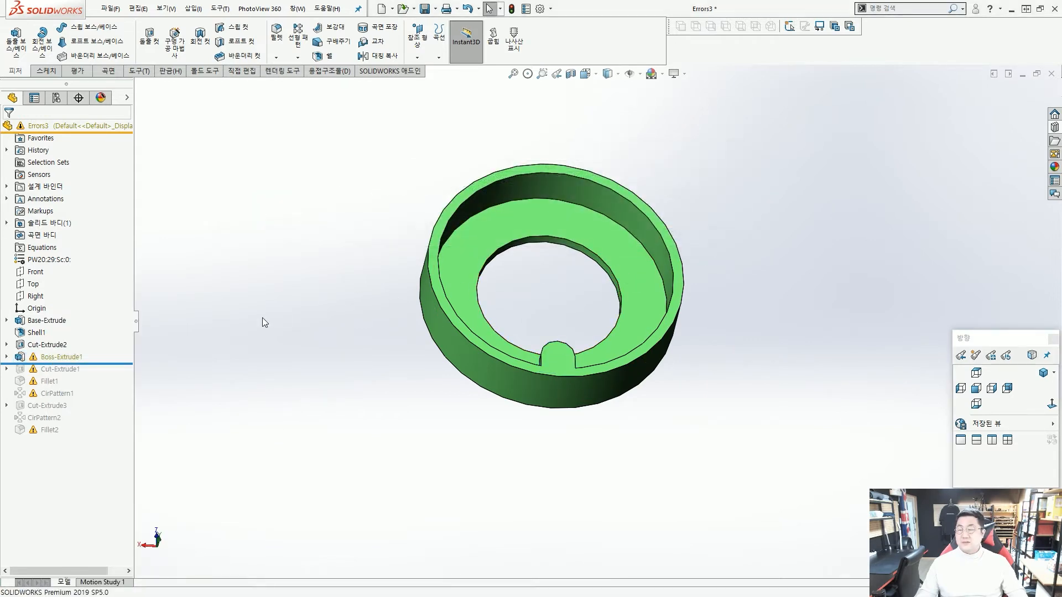
Open the sketch of Boss-Extrude1 for editing and inspect the arched tab profile and its dimensions
{"action": "left_click", "coordinate": [67, 357]}
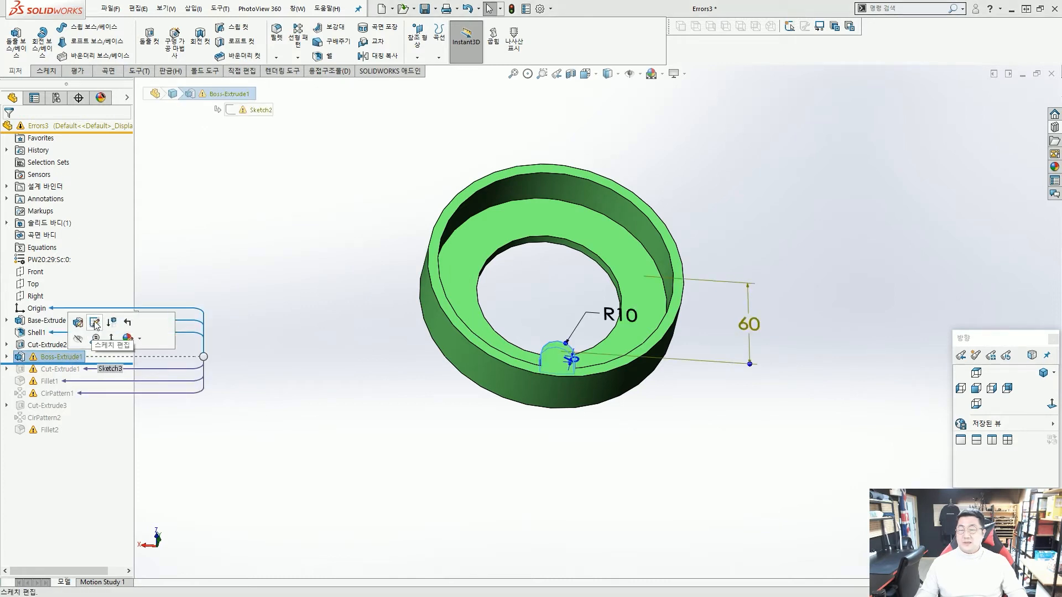
{"action": "left_click", "coordinate": [95, 322]}
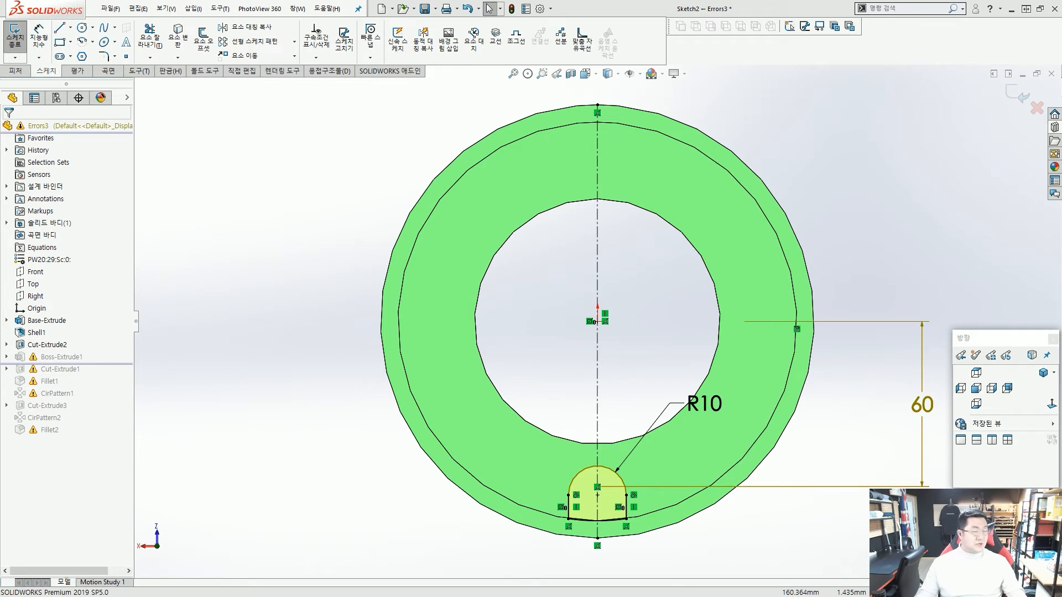
{"action": "scroll", "coordinate": [668, 384], "scroll_direction": "up", "scroll_amount": 3}
{"action": "scroll", "coordinate": [659, 387], "scroll_direction": "down", "scroll_amount": 4}
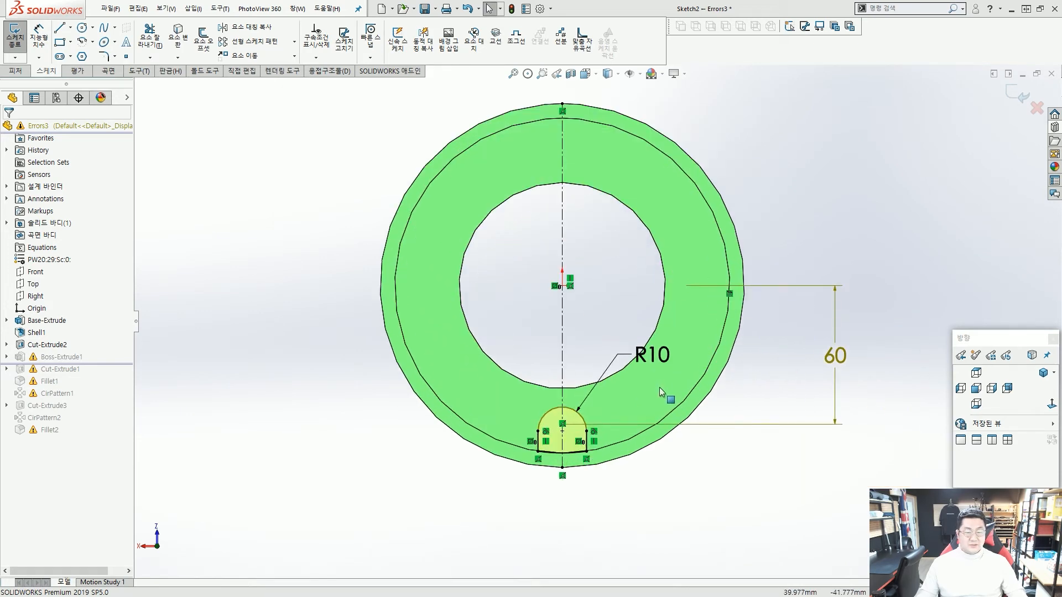
{"action": "scroll", "coordinate": [607, 396], "scroll_direction": "down", "scroll_amount": 2}
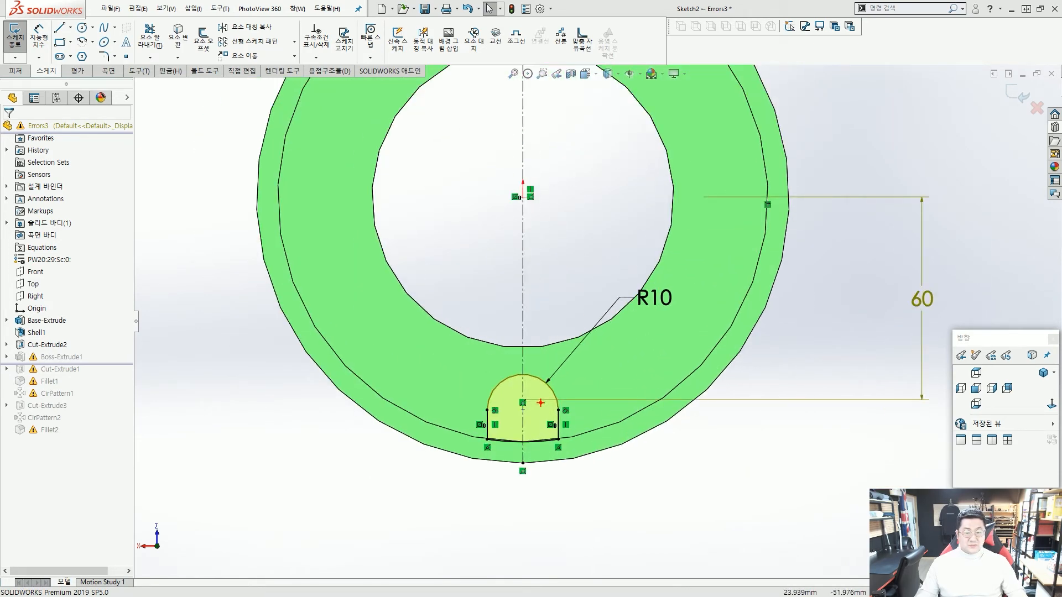
{"action": "scroll", "coordinate": [526, 405], "scroll_direction": "down", "scroll_amount": 5}
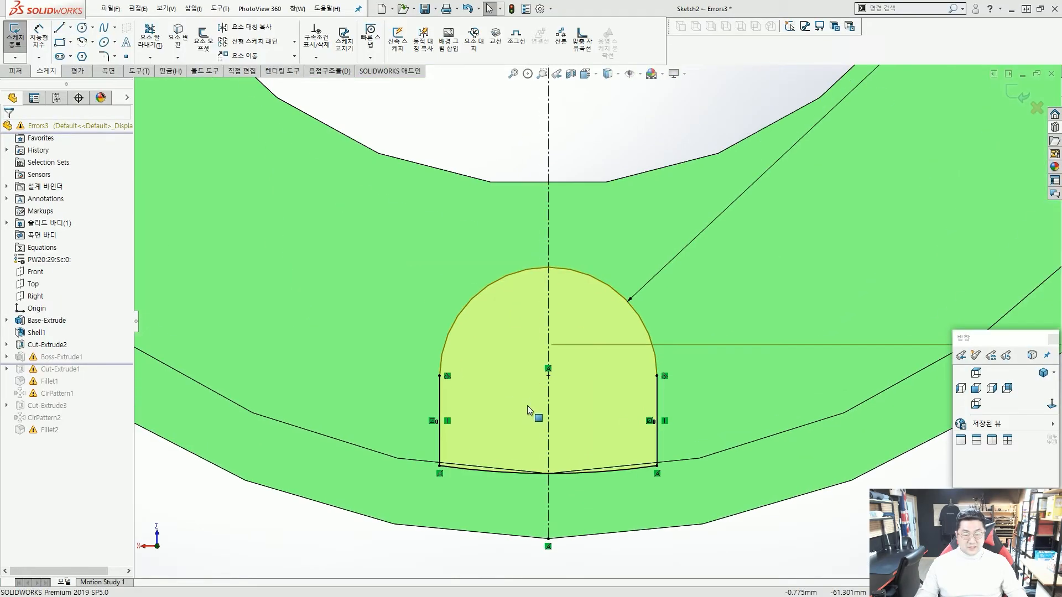
{"action": "mouse_move", "coordinate": [609, 270]}
{"action": "left_mouse_down"}
{"action": "mouse_move", "coordinate": [553, 339]}
{"action": "mouse_move", "coordinate": [559, 364]}
{"action": "left_mouse_up"}
{"action": "key", "text": "Escape"}
{"action": "scroll", "coordinate": [597, 321], "scroll_direction": "up", "scroll_amount": 4}
{"action": "key", "text": "f"}
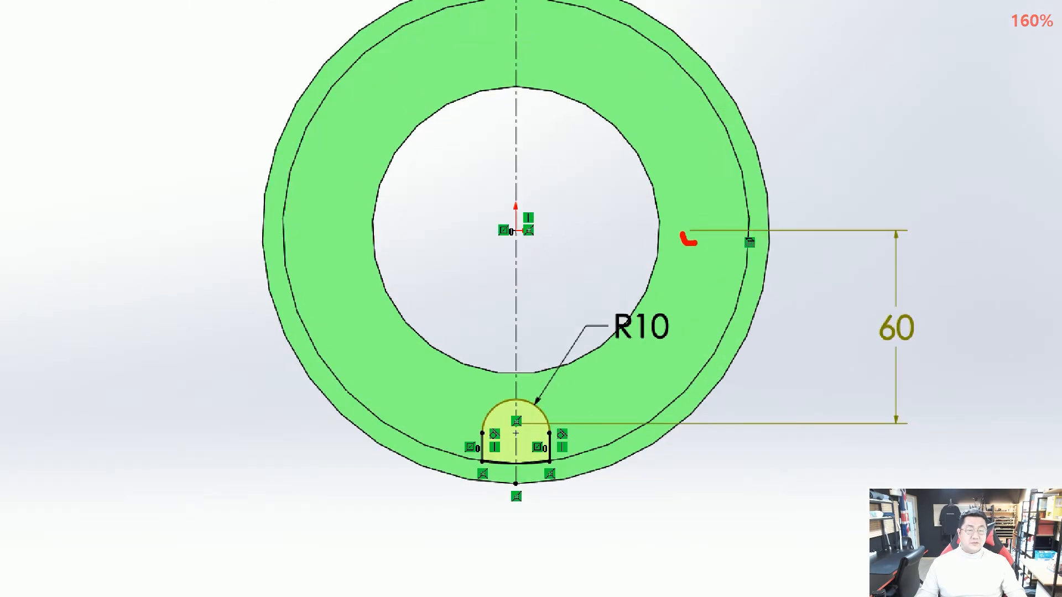
{"action": "left_click_drag", "start_coordinate": [696, 242], "coordinate": [522, 225]}
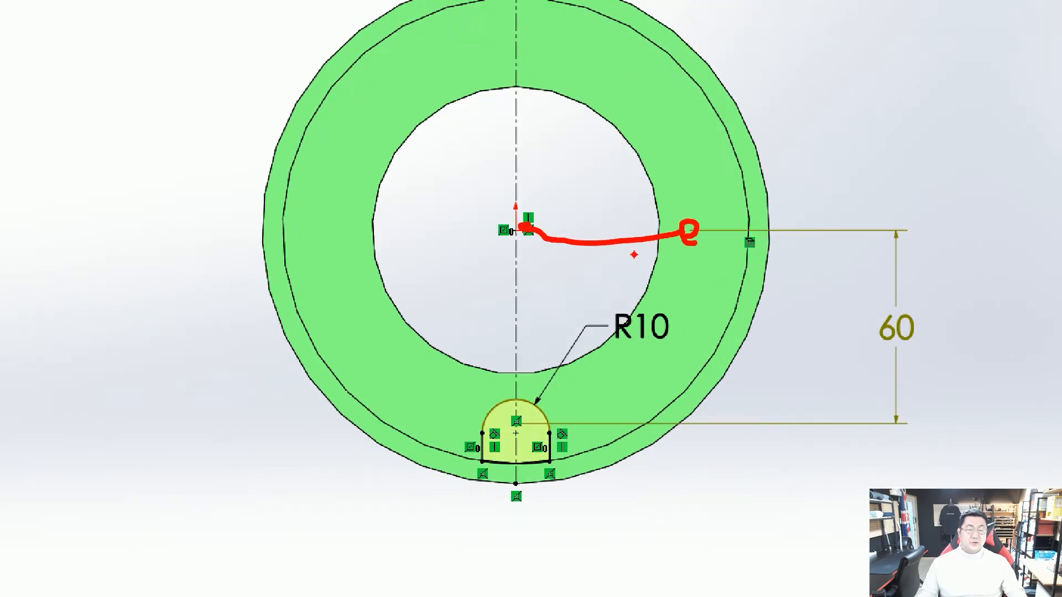
{"action": "key", "text": "Escape"}
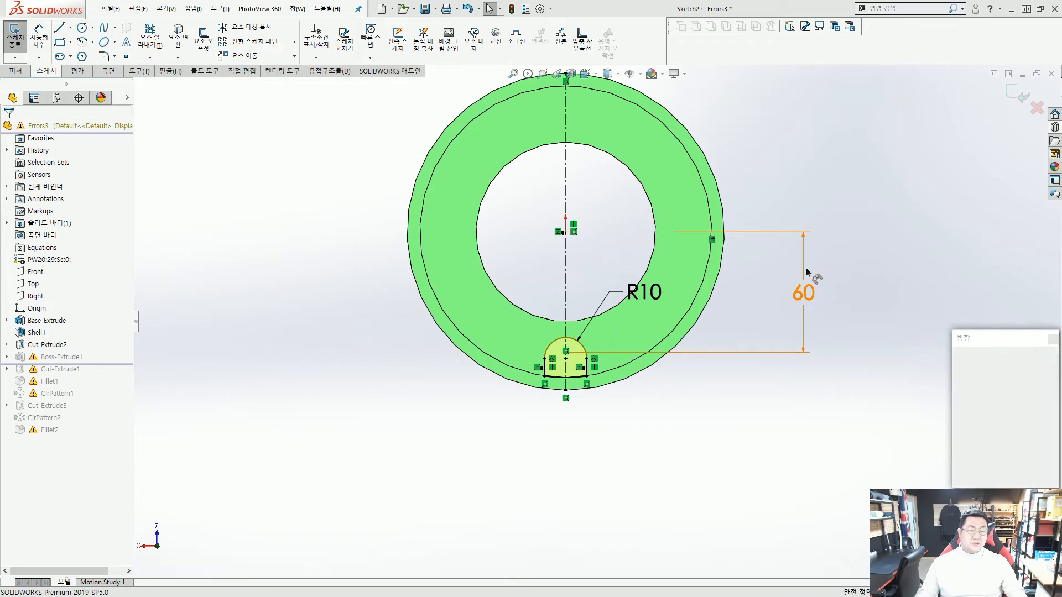
Reattach the dangling end of the 60 mm dimension to the ring's centre and exit the sketch with a rebuild
{"action": "left_click", "coordinate": [805, 272]}
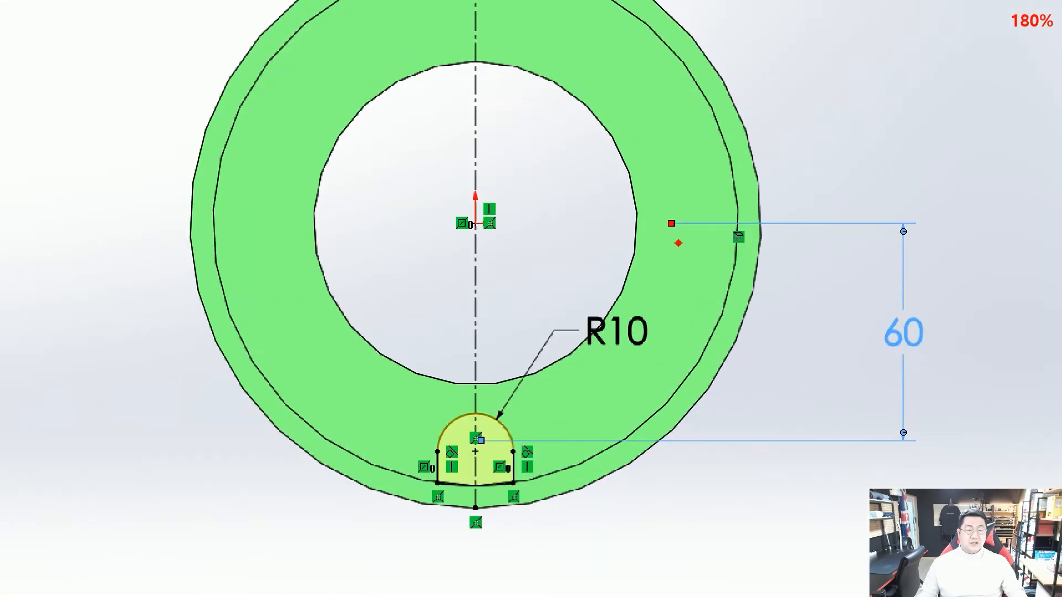
{"action": "left_click_drag", "start_coordinate": [657, 221], "coordinate": [689, 235]}
{"action": "left_click_drag", "start_coordinate": [749, 301], "coordinate": [685, 237]}
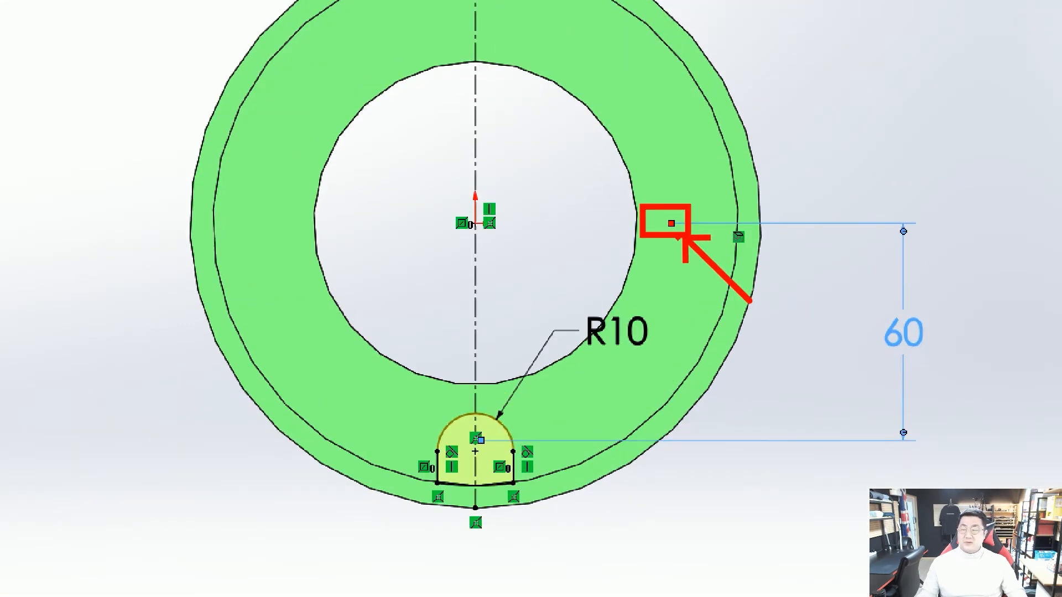
{"action": "key", "text": "Escape"}
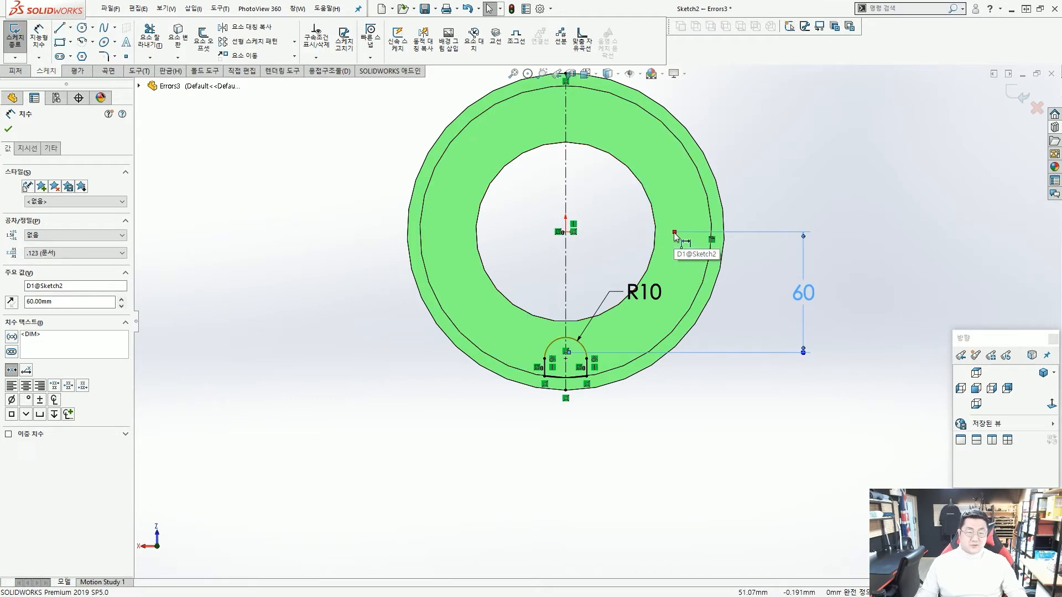
{"action": "left_click_drag", "start_coordinate": [675, 235], "coordinate": [649, 202]}
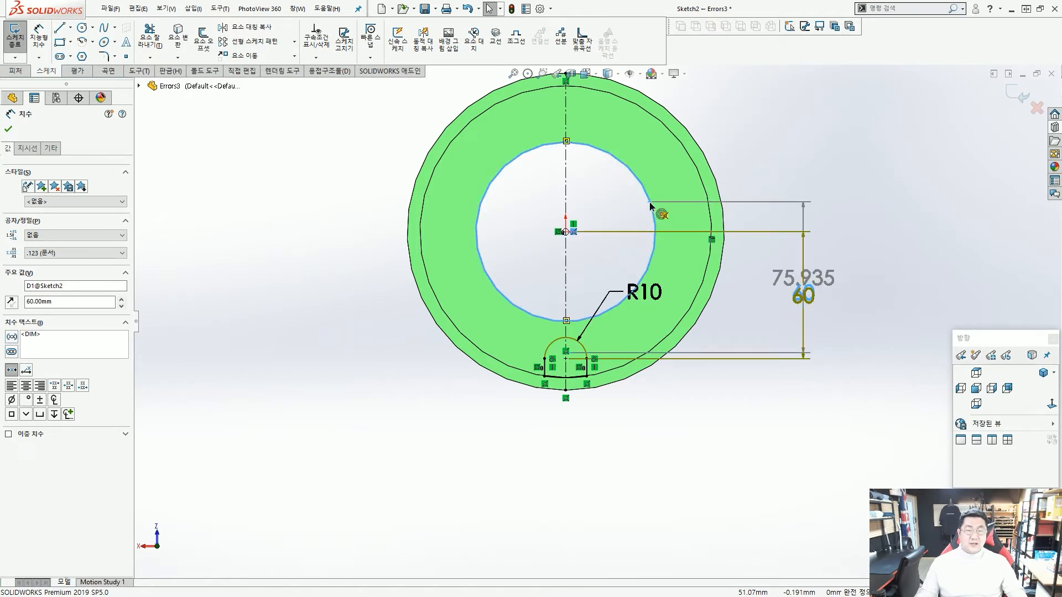
{"action": "mouse_move", "coordinate": [649, 201]}
{"action": "left_mouse_down"}
{"action": "mouse_move", "coordinate": [662, 212]}
{"action": "mouse_move", "coordinate": [676, 189]}
{"action": "mouse_move", "coordinate": [569, 218]}
{"action": "left_mouse_up"}
{"action": "key", "text": "Escape"}
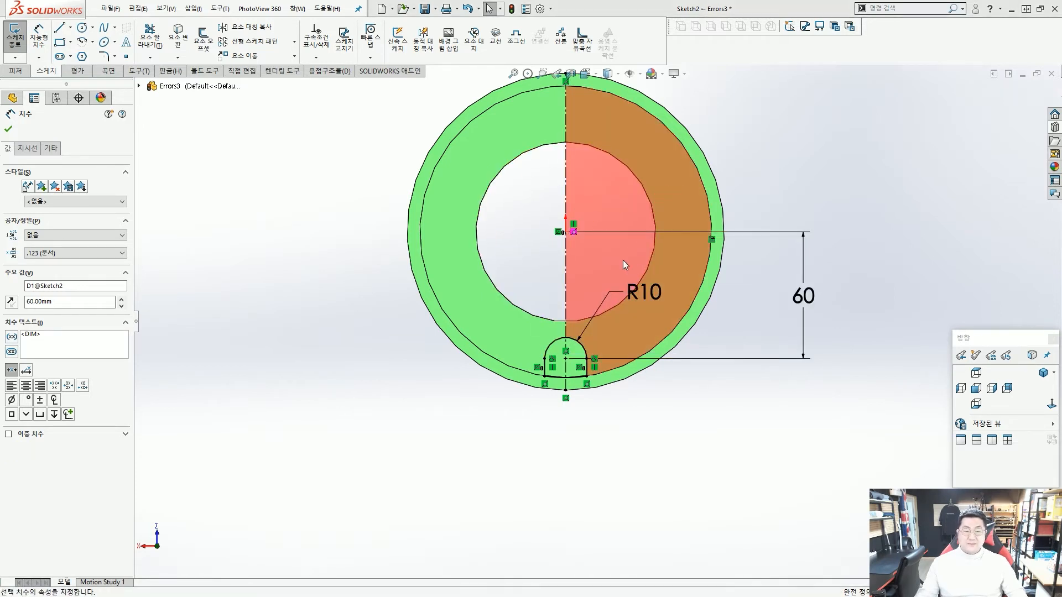
{"action": "key", "text": "Escape"}
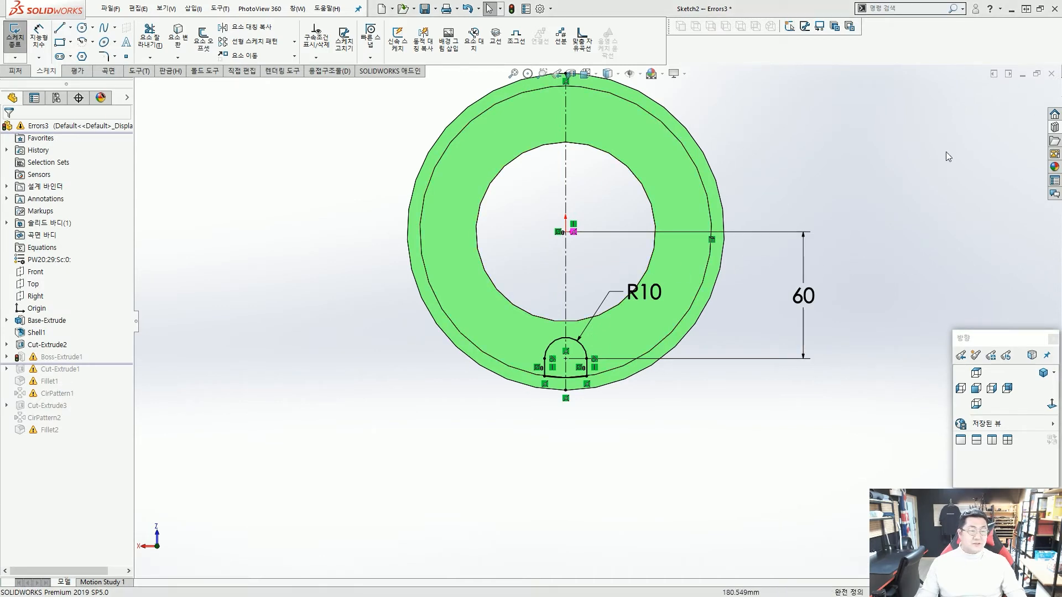
{"action": "key", "text": "ctrl+b"}
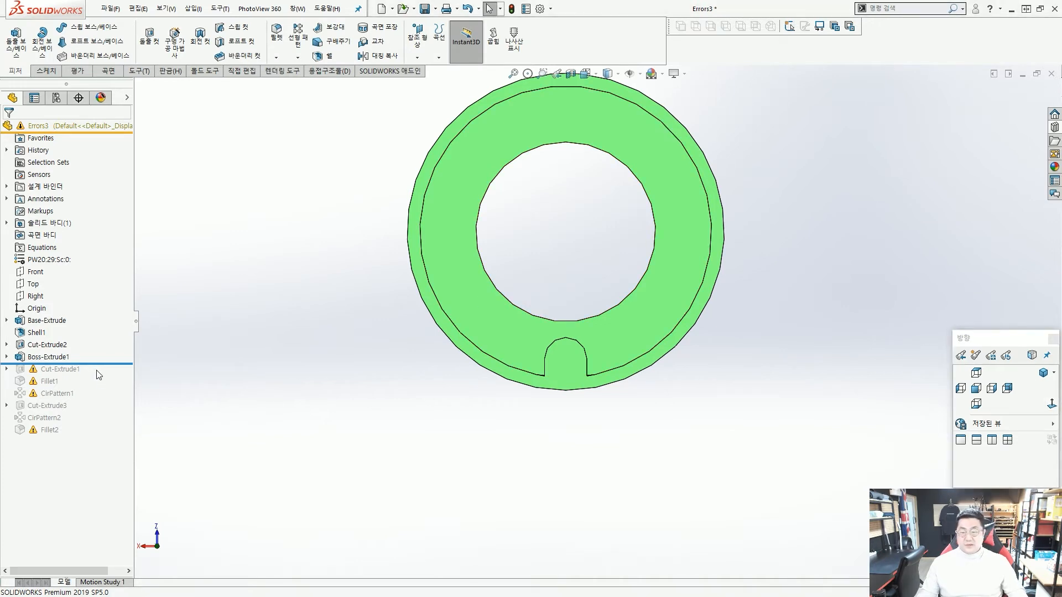
Roll the part forward to include Cut-Extrude1, look up its warning details and close the report
{"action": "left_click_drag", "start_coordinate": [101, 363], "coordinate": [94, 372]}
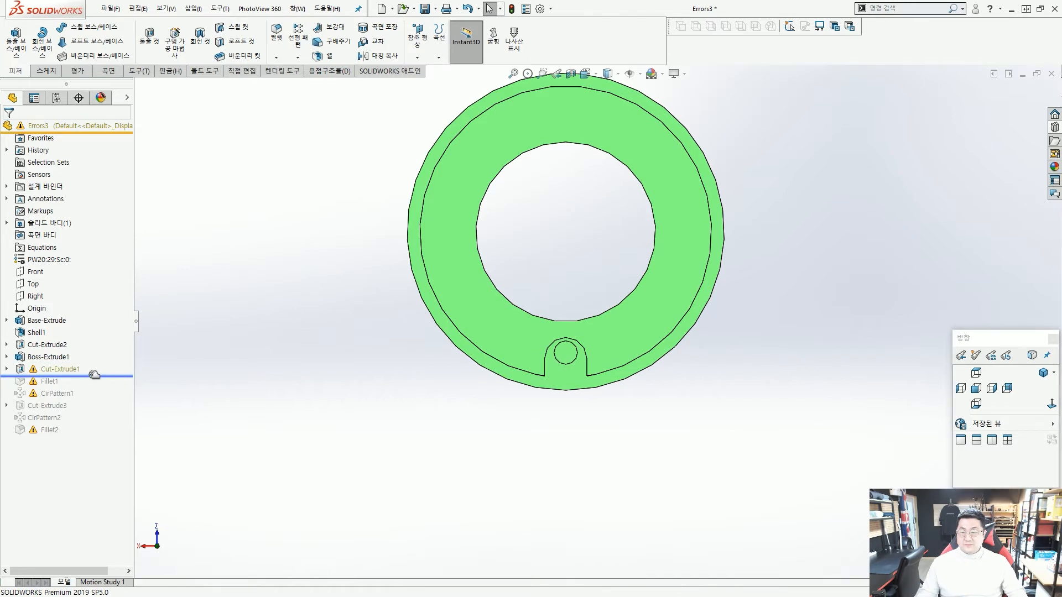
{"action": "left_click", "coordinate": [72, 369]}
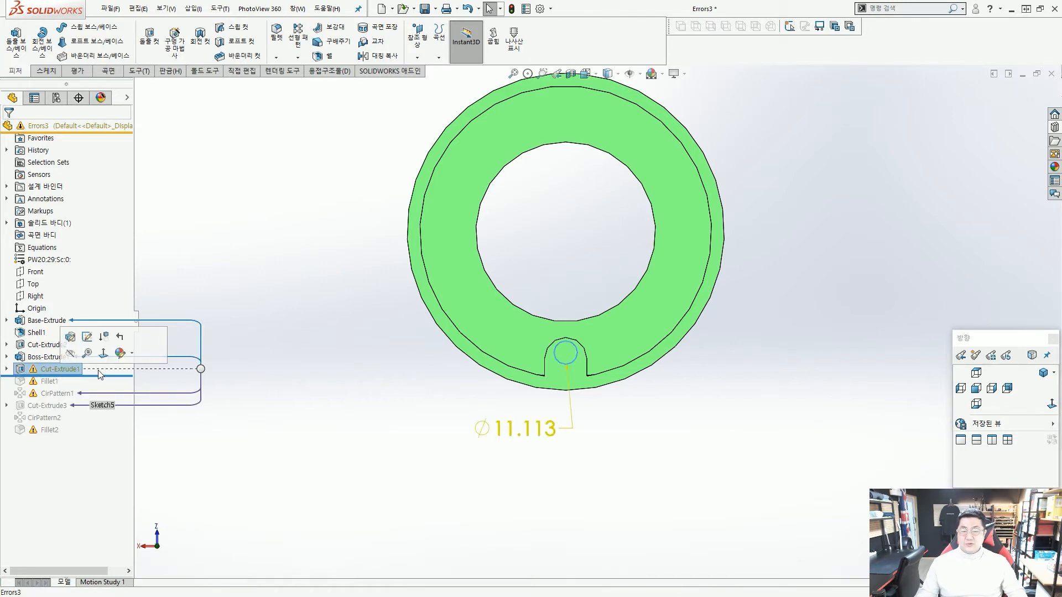
{"action": "right_click", "coordinate": [50, 369]}
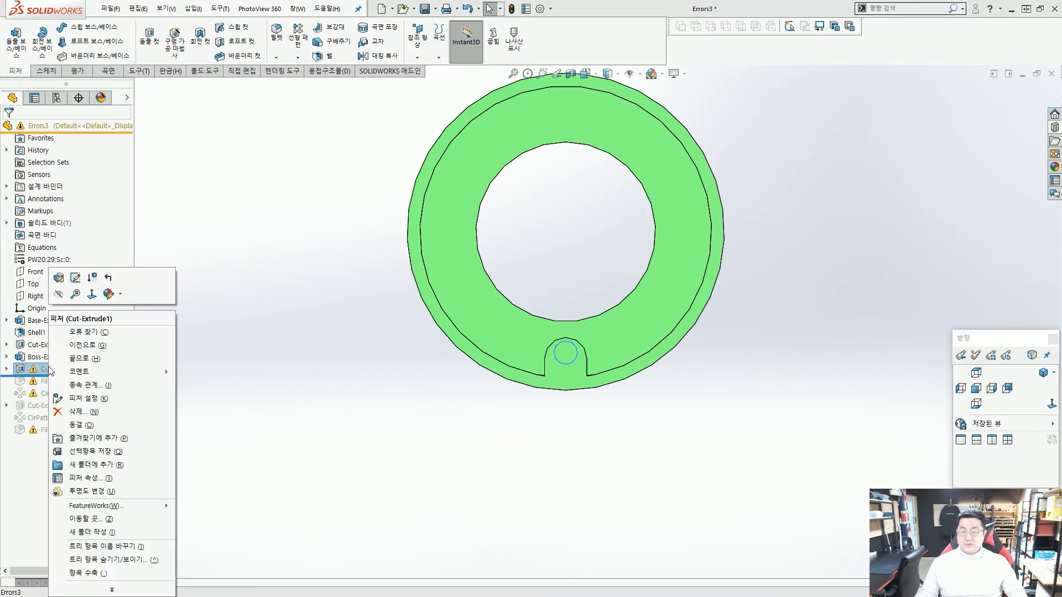
{"action": "left_click", "coordinate": [77, 332]}
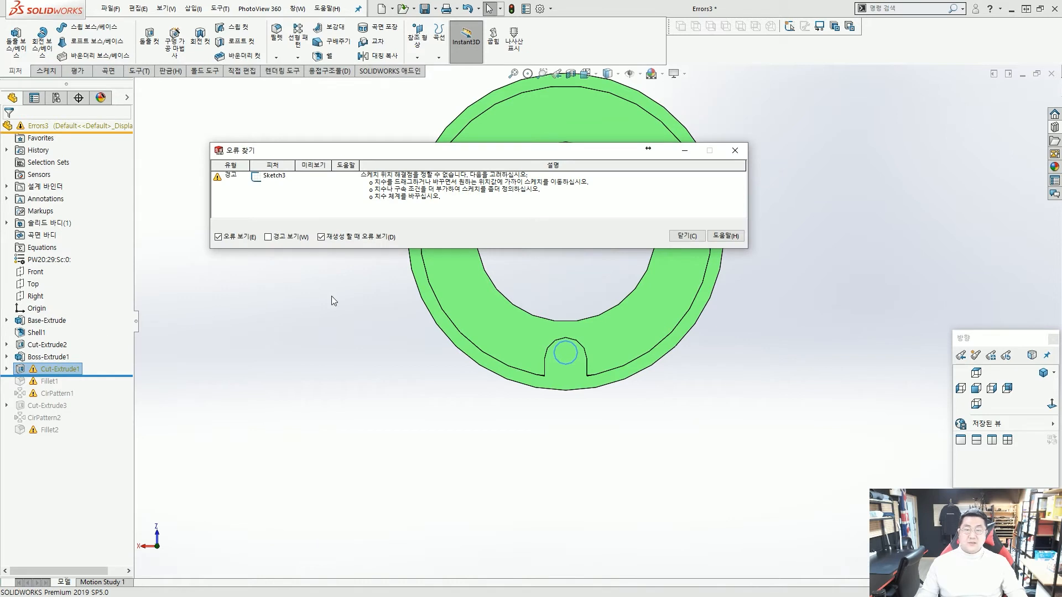
{"action": "mouse_move", "coordinate": [350, 163]}
{"action": "left_mouse_down"}
{"action": "mouse_move", "coordinate": [509, 208]}
{"action": "mouse_move", "coordinate": [616, 211]}
{"action": "left_mouse_up"}
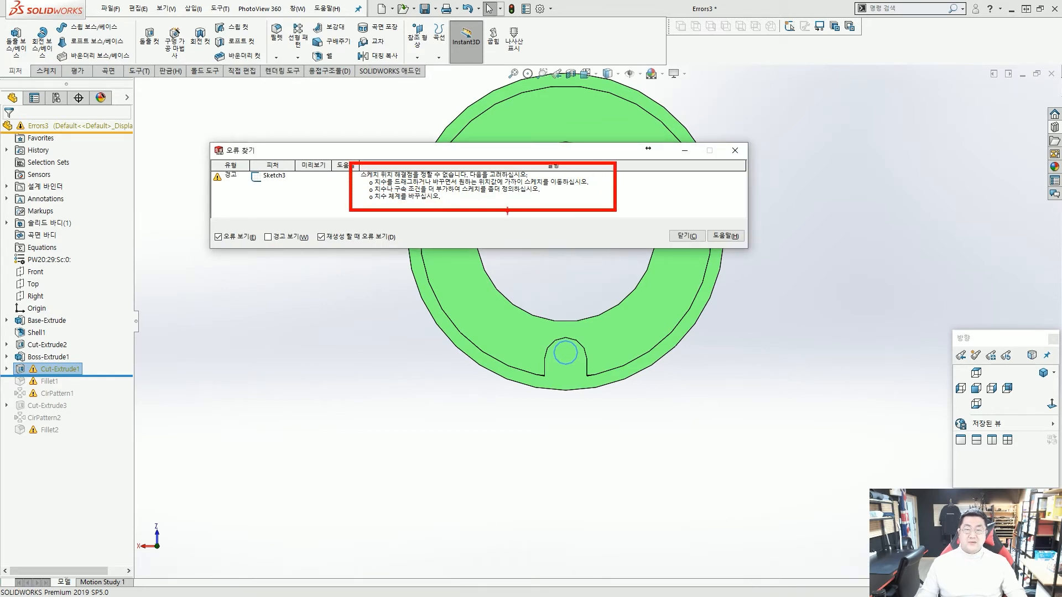
{"action": "left_click_drag", "start_coordinate": [267, 215], "coordinate": [350, 188]}
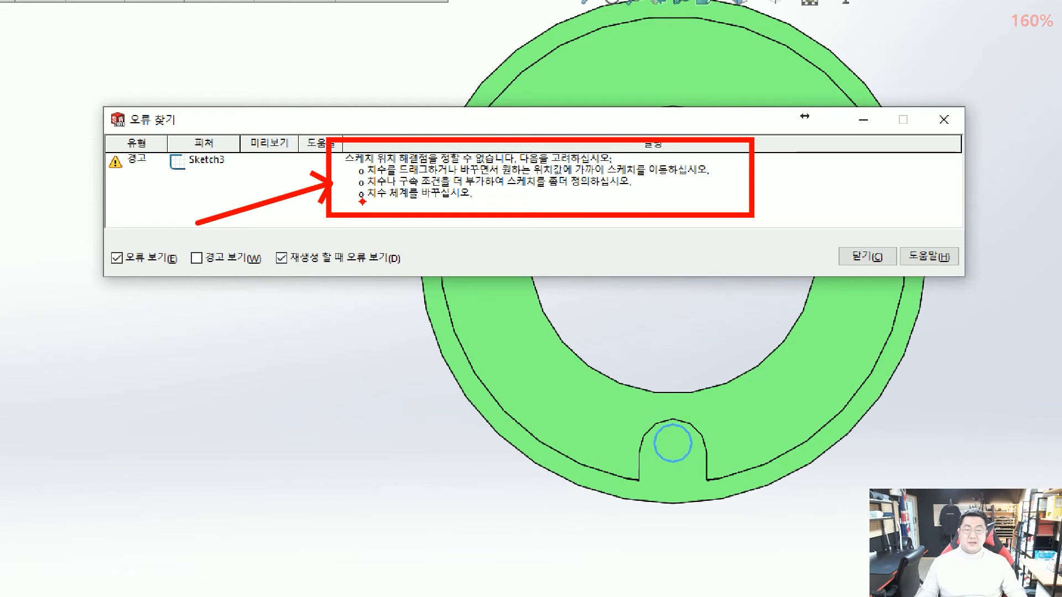
{"action": "left_click_drag", "start_coordinate": [372, 203], "coordinate": [427, 203]}
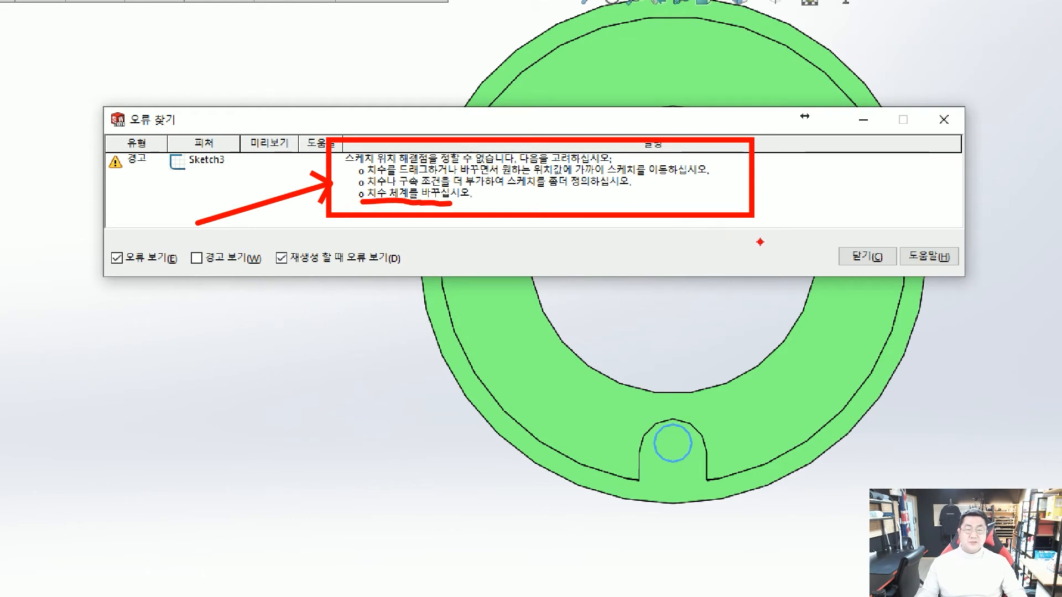
{"action": "key", "text": "Escape"}
{"action": "left_click", "coordinate": [686, 236]}
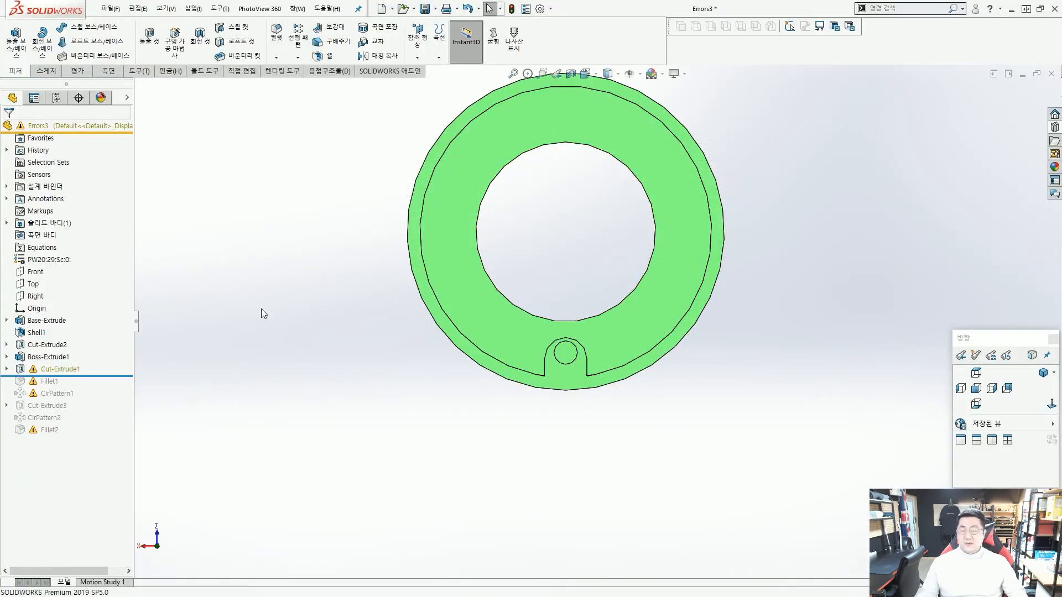
Open the sketch of Cut-Extrude1 for editing and examine the circle's diameter dimension and its coradial relation to the tab's arc
{"action": "left_click", "coordinate": [55, 367]}
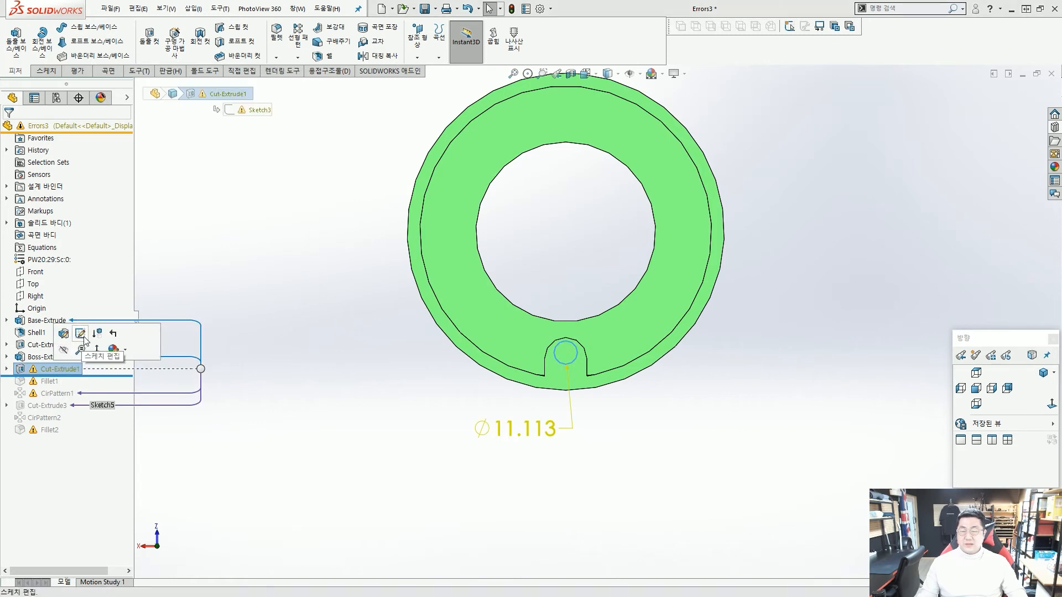
{"action": "left_click", "coordinate": [82, 335]}
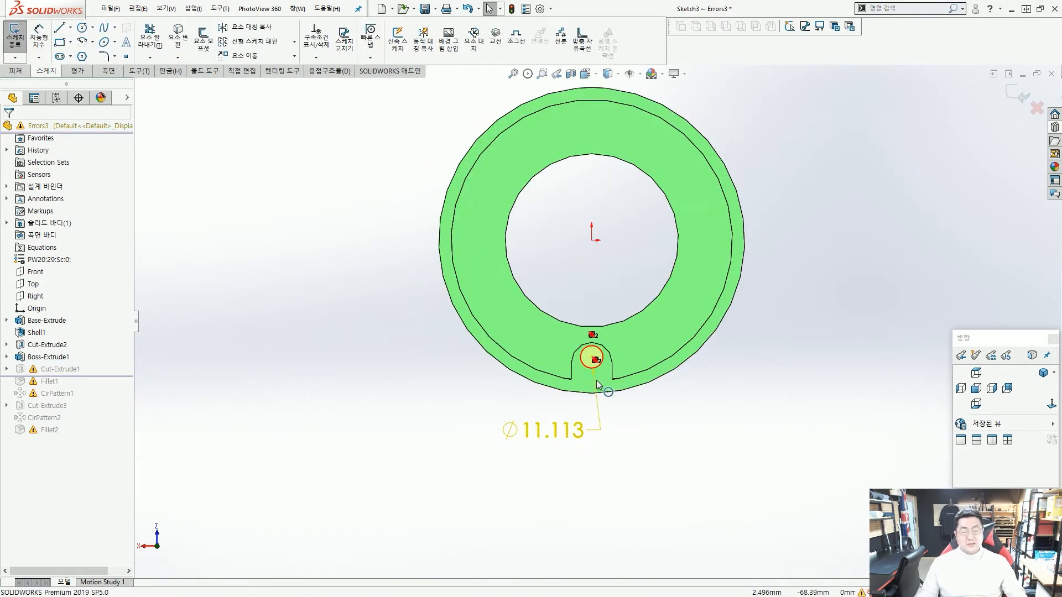
{"action": "scroll", "coordinate": [575, 409], "scroll_direction": "down", "scroll_amount": 8}
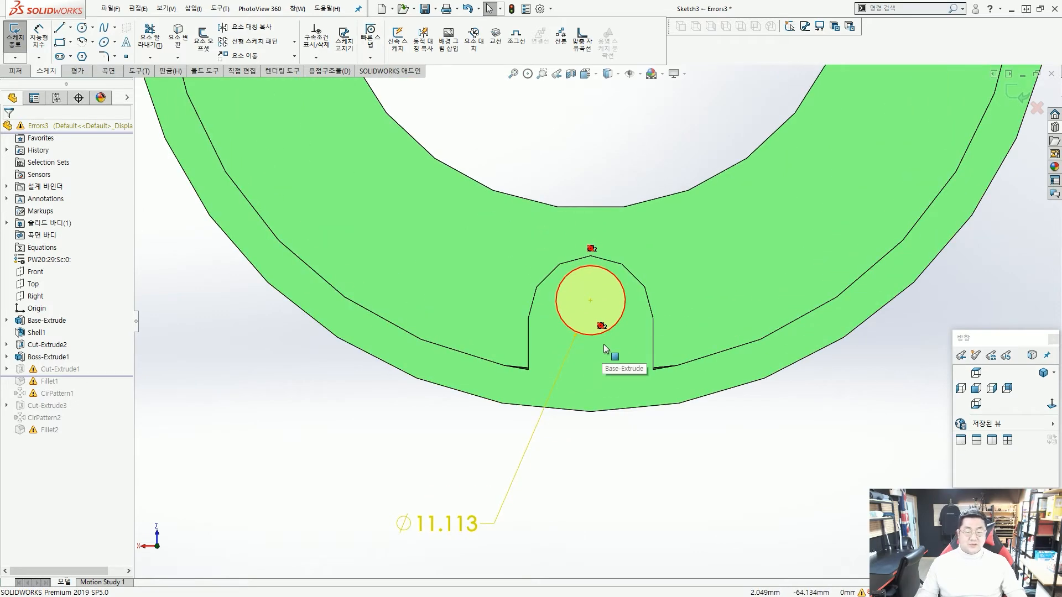
{"action": "scroll", "coordinate": [613, 334], "scroll_direction": "down", "scroll_amount": 3}
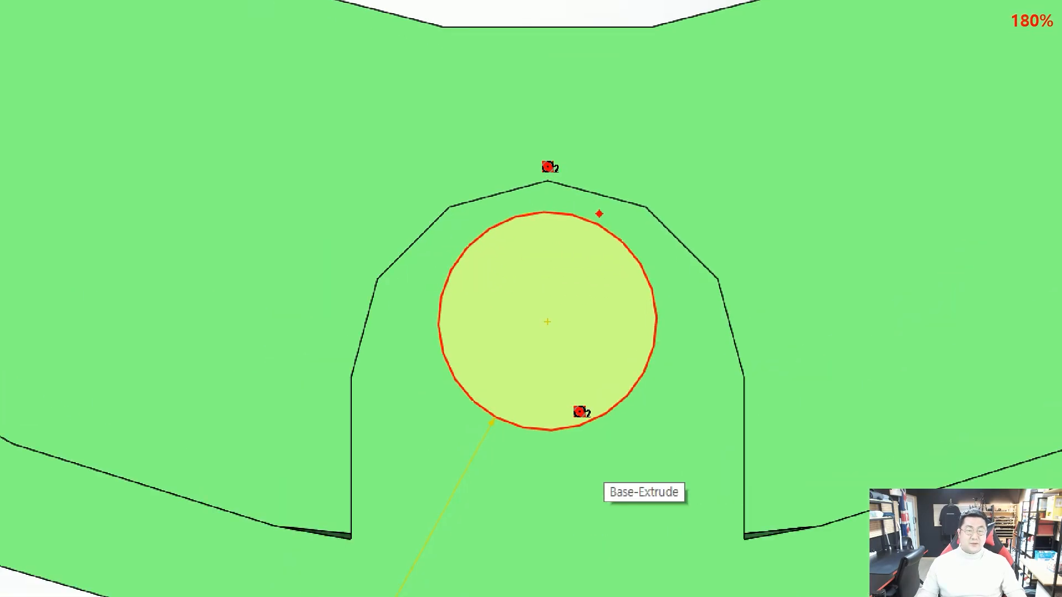
{"action": "left_click_drag", "start_coordinate": [550, 171], "coordinate": [545, 182]}
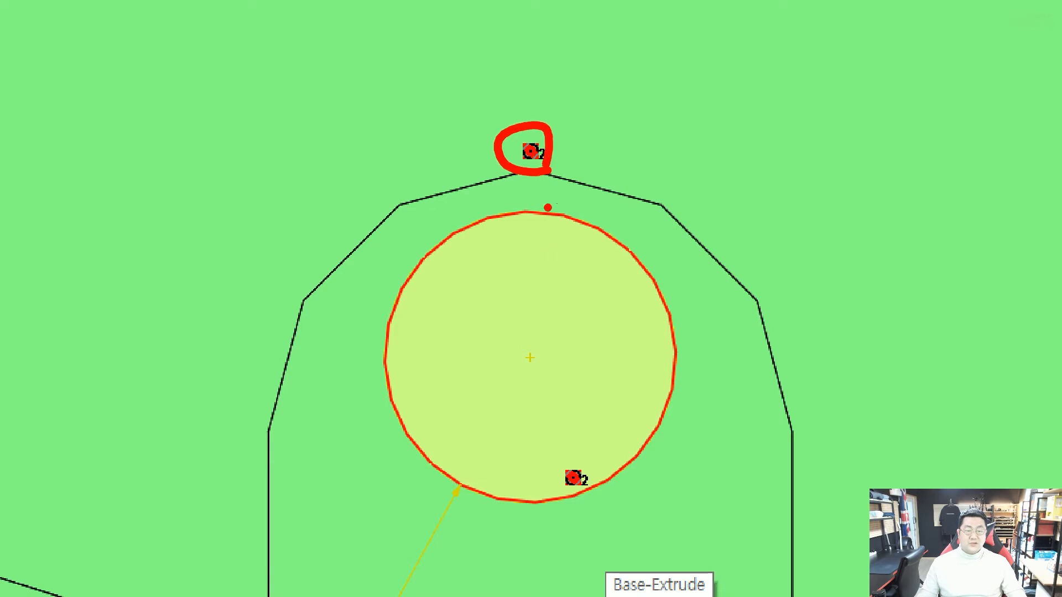
{"action": "left_click_drag", "start_coordinate": [596, 496], "coordinate": [578, 477]}
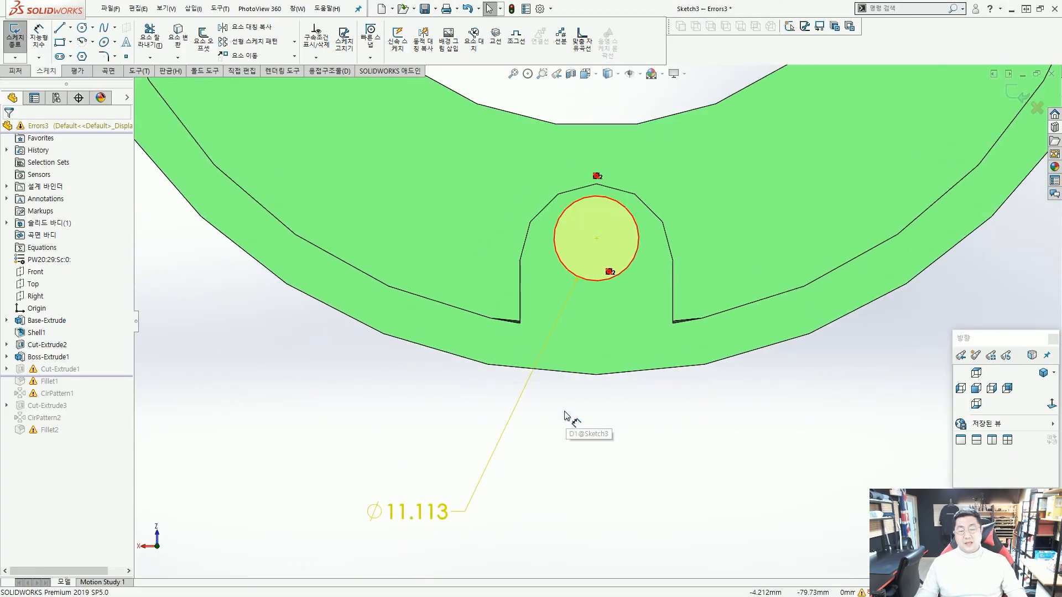
{"action": "mouse_move", "coordinate": [496, 541]}
{"action": "left_mouse_down"}
{"action": "mouse_move", "coordinate": [381, 480]}
{"action": "mouse_move", "coordinate": [460, 514]}
{"action": "left_mouse_up"}
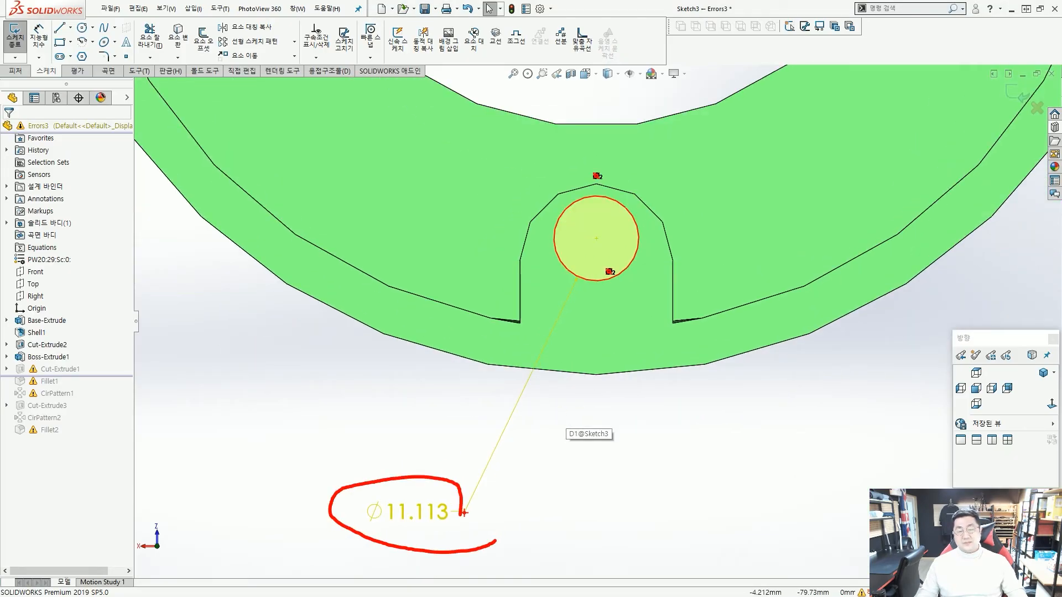
{"action": "mouse_move", "coordinate": [670, 248]}
{"action": "left_mouse_down"}
{"action": "mouse_move", "coordinate": [635, 191]}
{"action": "mouse_move", "coordinate": [510, 250]}
{"action": "left_mouse_up"}
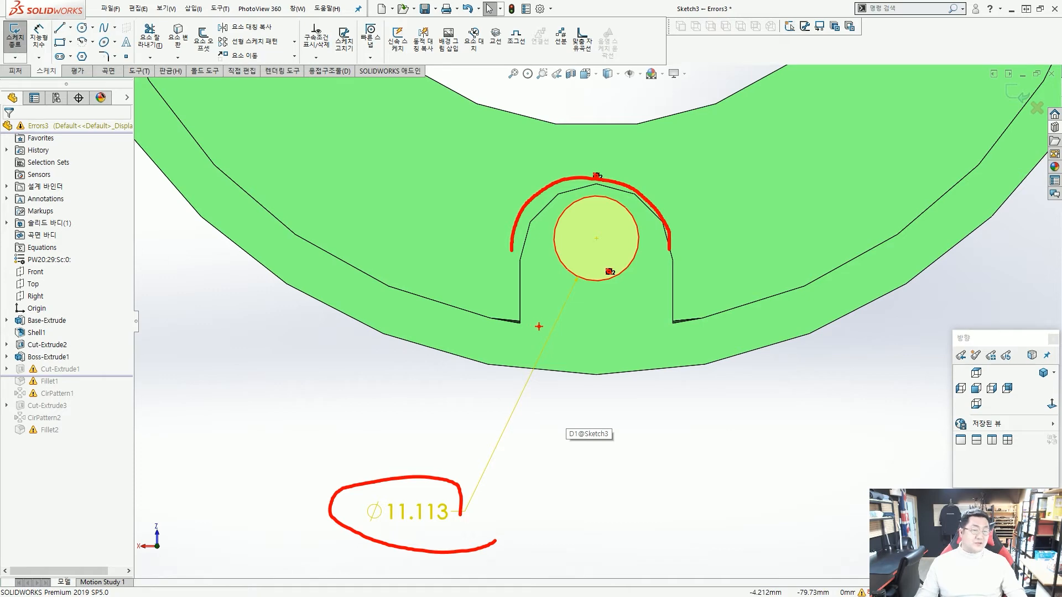
{"action": "key", "text": "Escape"}
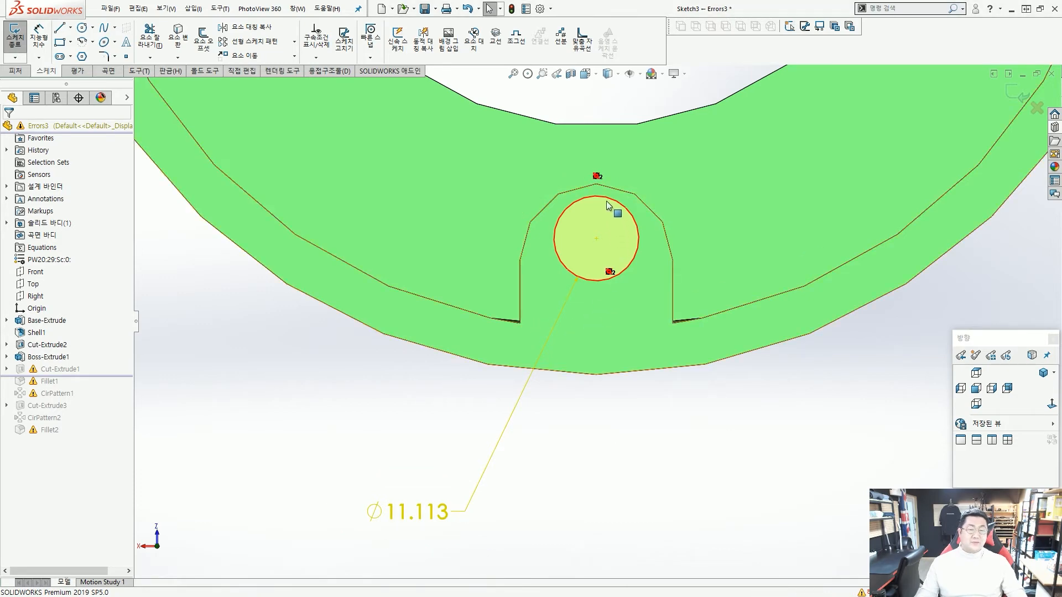
{"action": "key", "text": "ctrl+2"}
{"action": "scroll", "coordinate": [606, 180], "scroll_direction": "up", "scroll_amount": 1}
{"action": "left_click_drag", "start_coordinate": [579, 157], "coordinate": [609, 185], "text": "ctrl"}
{"action": "left_click_drag", "start_coordinate": [718, 168], "coordinate": [622, 169], "text": "ctrl+shift"}
{"action": "key", "text": "Escape"}
Delete the conflicting coradial relation between the sketch circle and the tab's arched edge
{"action": "mouse_move", "coordinate": [598, 178]}
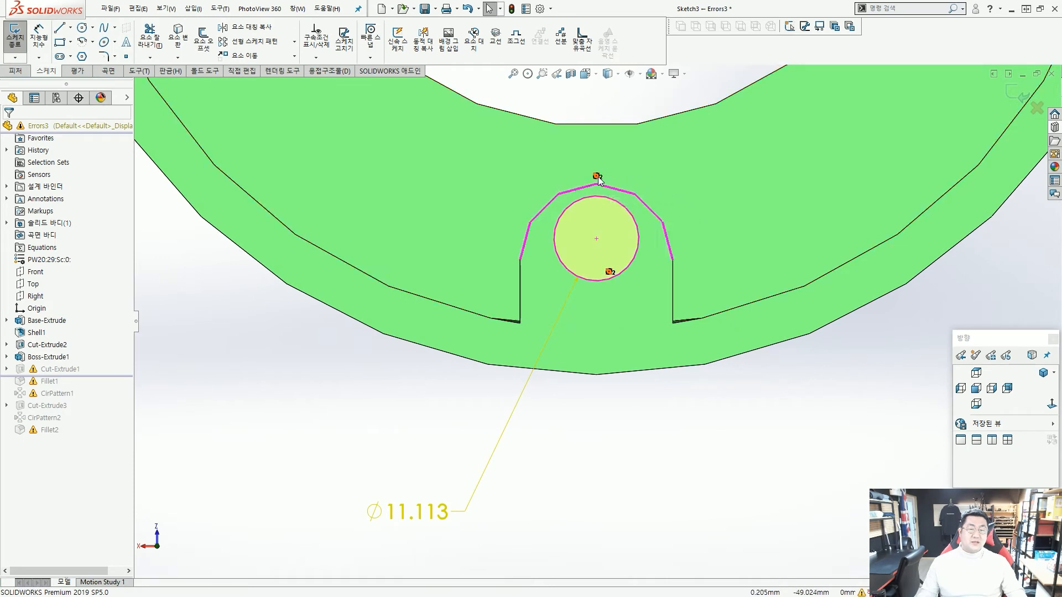
{"action": "double_click", "coordinate": [596, 176]}
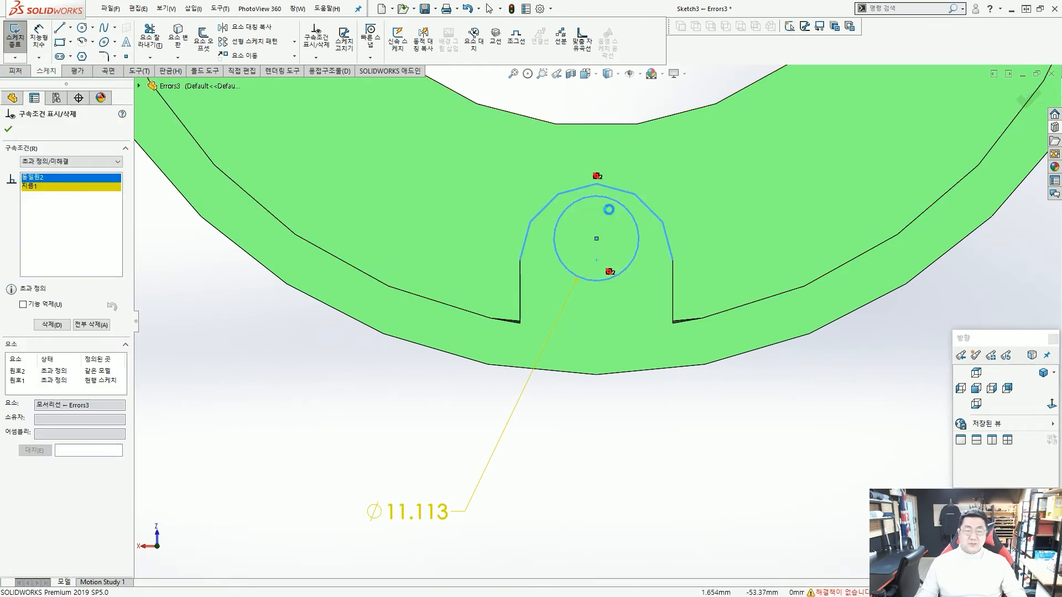
{"action": "left_click", "coordinate": [597, 177]}
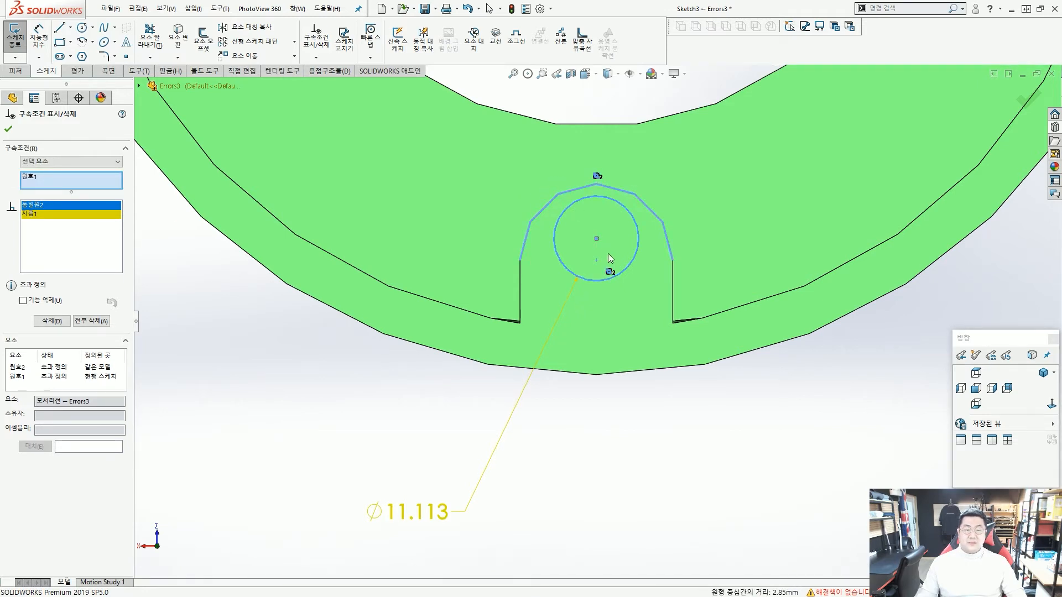
{"action": "left_click", "coordinate": [596, 177]}
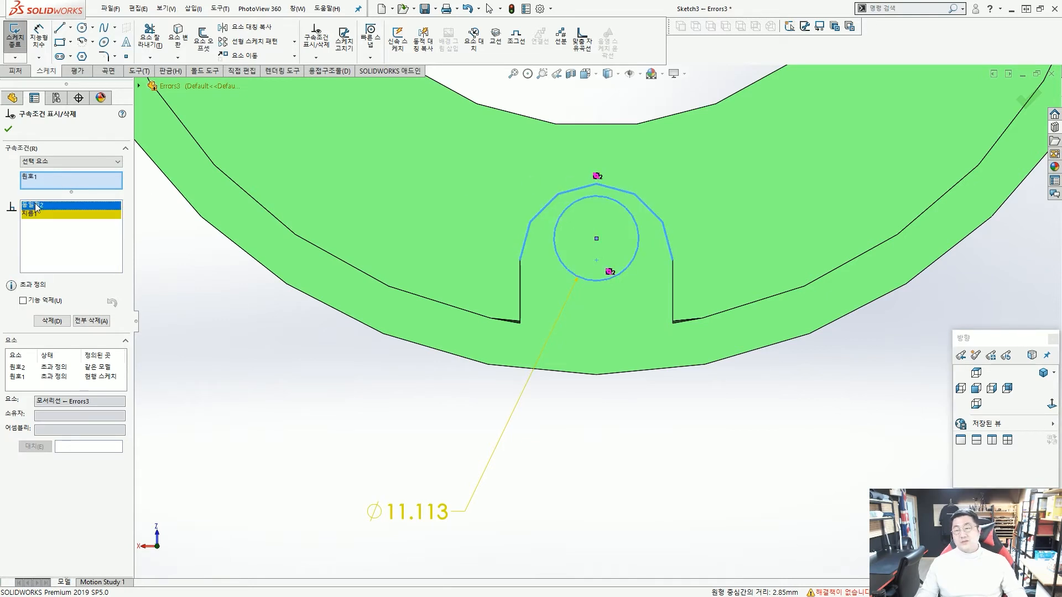
{"action": "left_click", "coordinate": [47, 321]}
{"action": "left_click", "coordinate": [47, 321]}
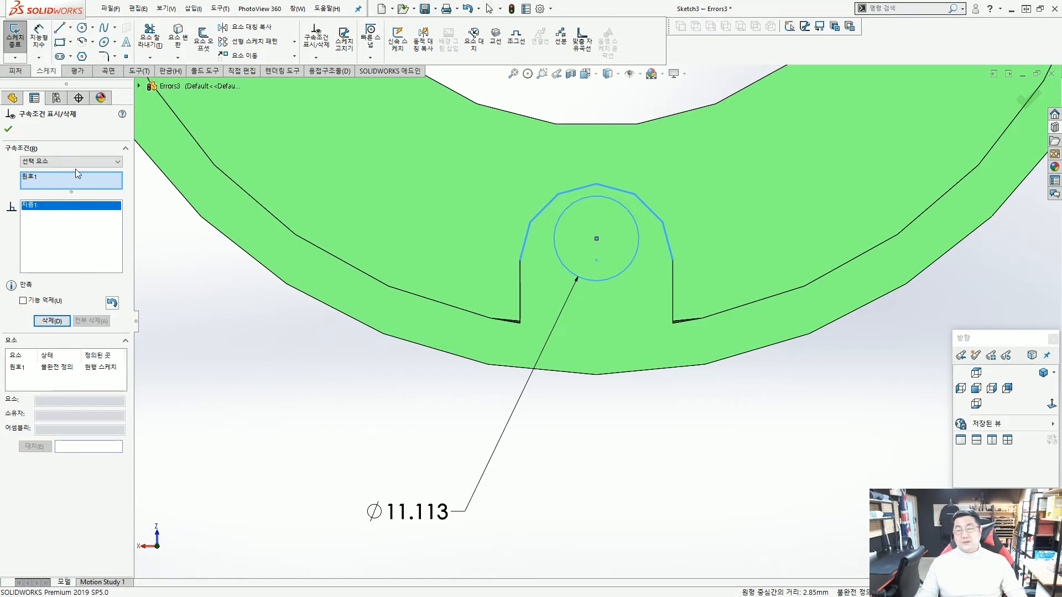
{"action": "left_click", "coordinate": [9, 129]}
Move the circle's centre onto the centre point of the tab's arc so the two points coincide
{"action": "scroll", "coordinate": [592, 324], "scroll_direction": "up", "scroll_amount": 1}
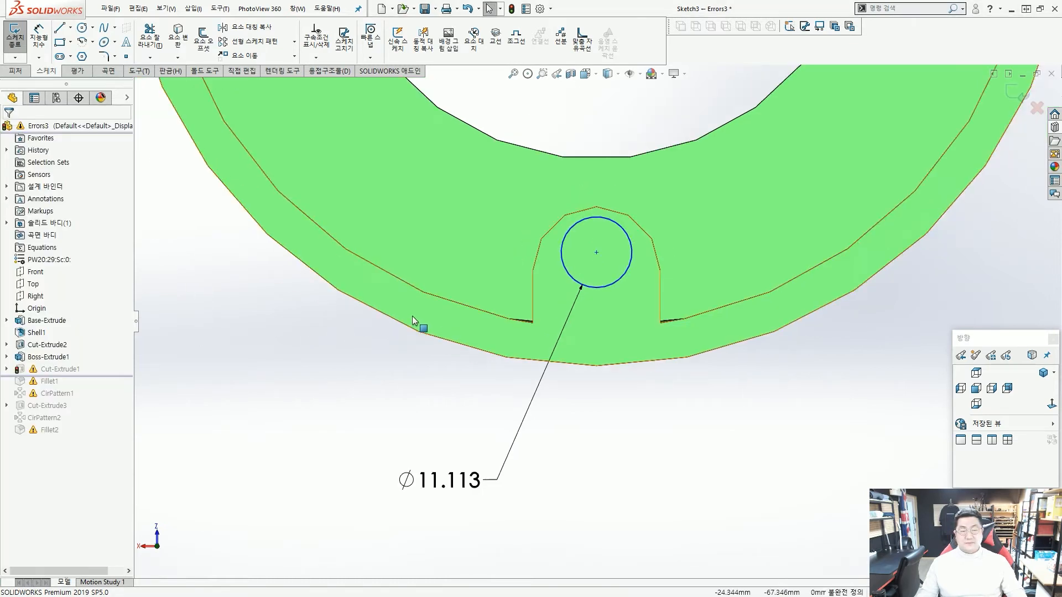
{"action": "scroll", "coordinate": [589, 323], "scroll_direction": "up", "scroll_amount": 1}
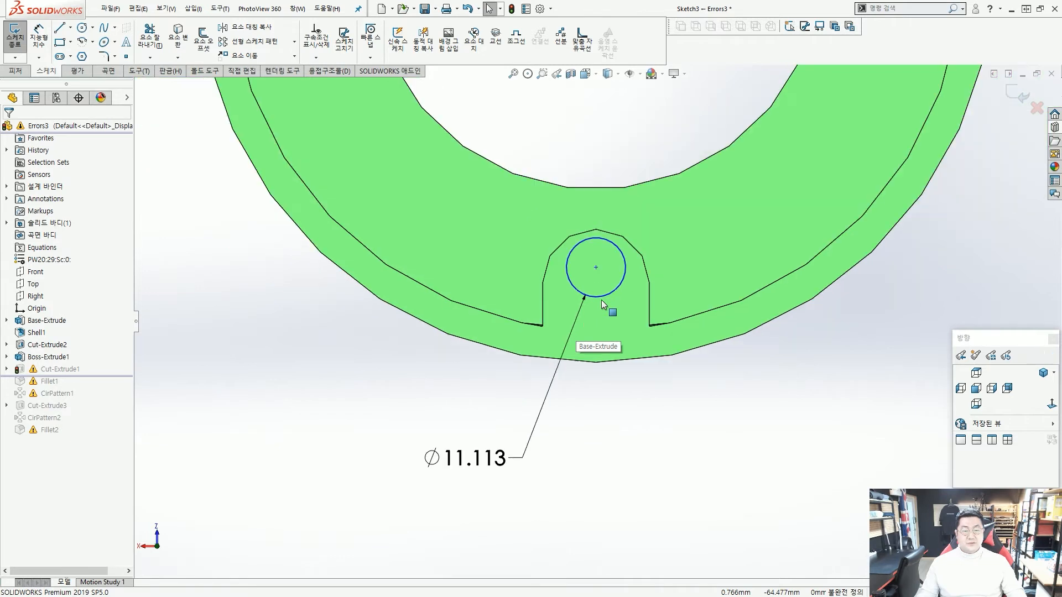
{"action": "scroll", "coordinate": [629, 280], "scroll_direction": "down", "scroll_amount": 2}
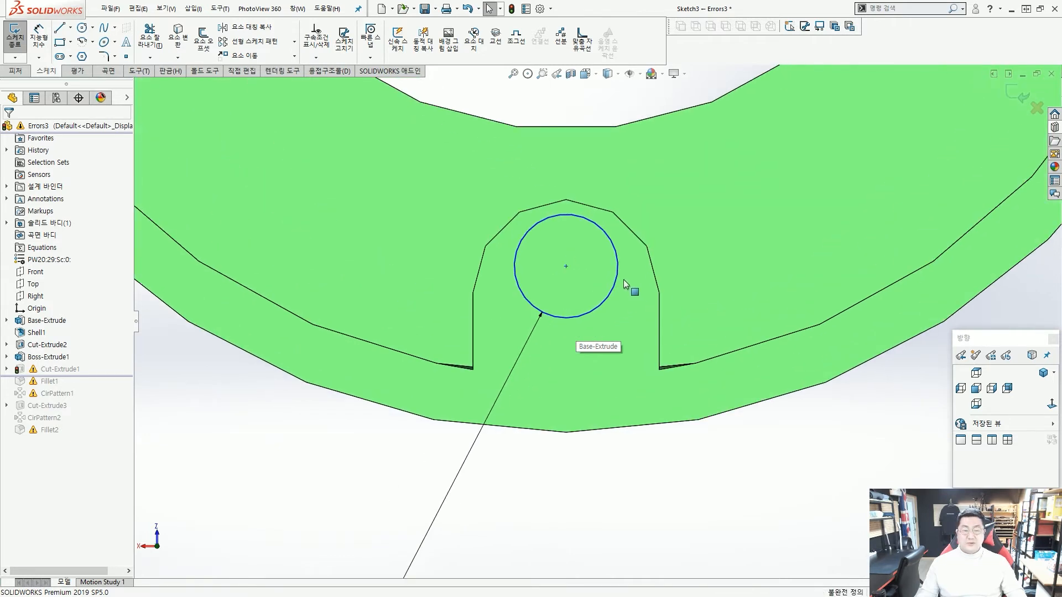
{"action": "mouse_move", "coordinate": [568, 270]}
{"action": "left_mouse_down"}
{"action": "mouse_move", "coordinate": [594, 291]}
{"action": "mouse_move", "coordinate": [650, 253]}
{"action": "mouse_move", "coordinate": [565, 293]}
{"action": "left_mouse_up"}
{"action": "scroll", "coordinate": [565, 293], "scroll_direction": "up", "scroll_amount": 5}
{"action": "left_click", "coordinate": [614, 373]}
{"action": "scroll", "coordinate": [610, 367], "scroll_direction": "down", "scroll_amount": 3}
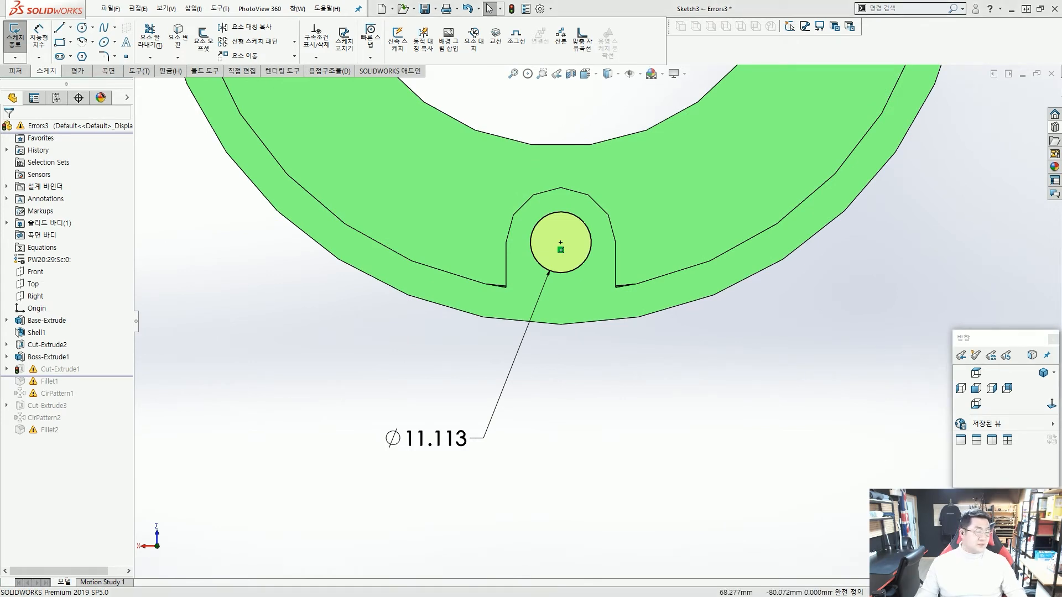
Set the circle's diameter to 12 mm and exit the sketch with a rebuild
{"action": "double_click", "coordinate": [446, 445]}
{"action": "type", "text": "12"}
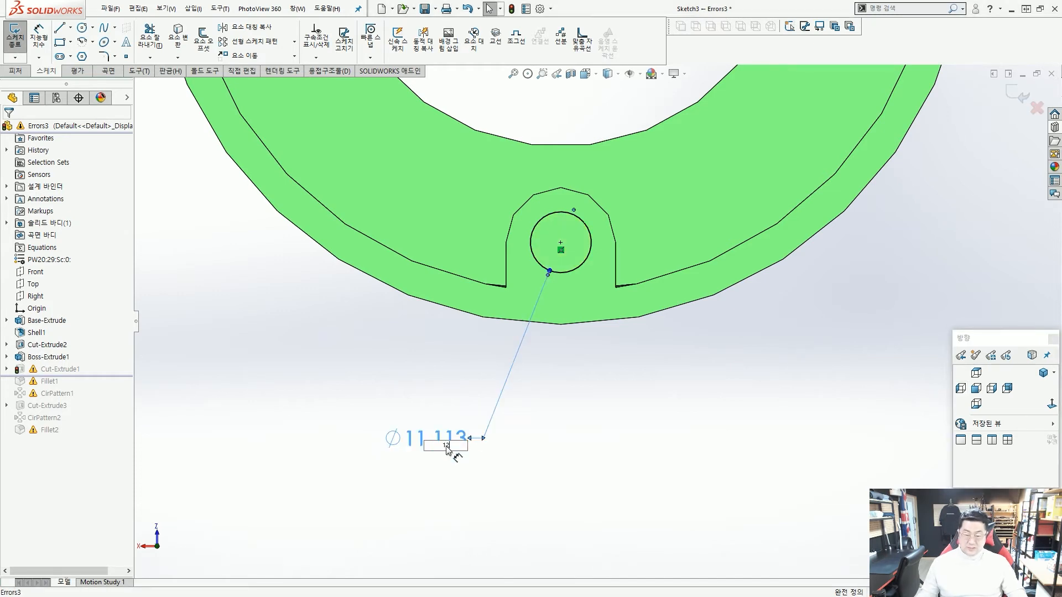
{"action": "key", "text": "Return"}
{"action": "scroll", "coordinate": [713, 360], "scroll_direction": "up", "scroll_amount": 3}
{"action": "scroll", "coordinate": [718, 347], "scroll_direction": "up", "scroll_amount": 2}
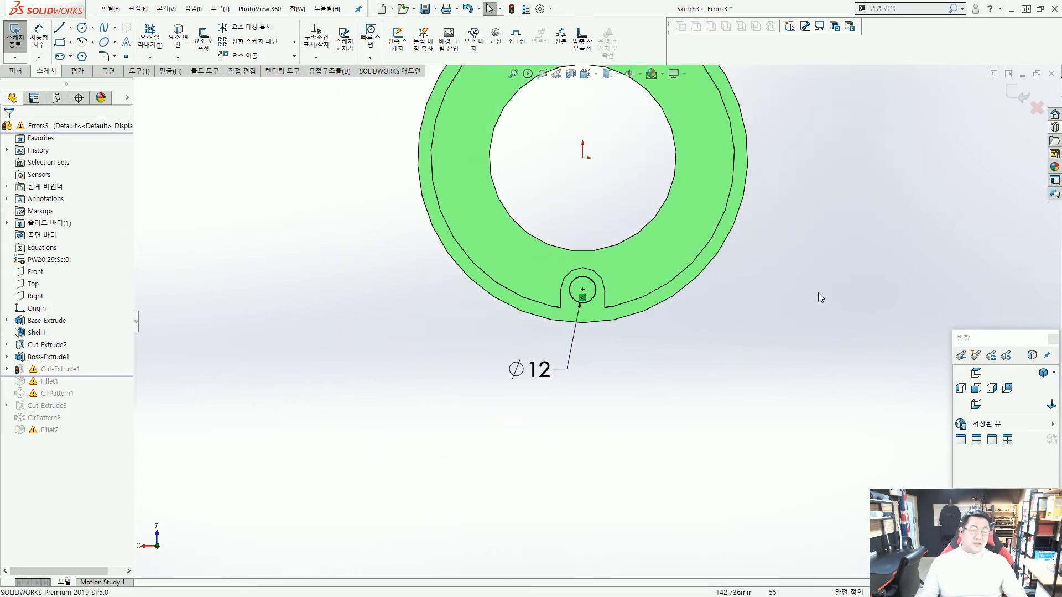
{"action": "key", "text": "ctrl+b"}
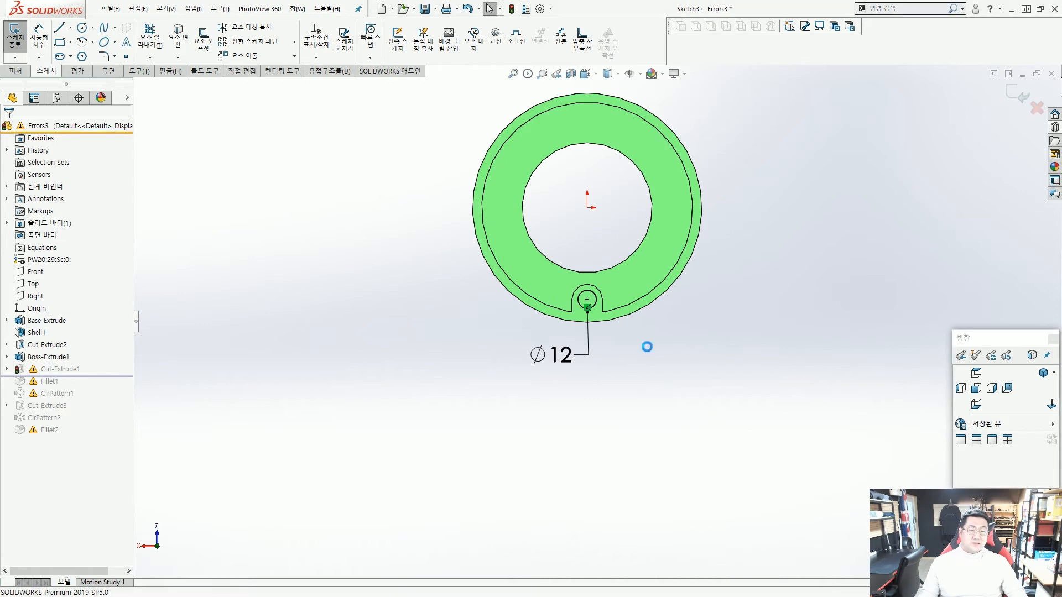
Roll the part forward to include Fillet1 and open that fillet for editing
{"action": "left_click_drag", "start_coordinate": [114, 376], "coordinate": [108, 389]}
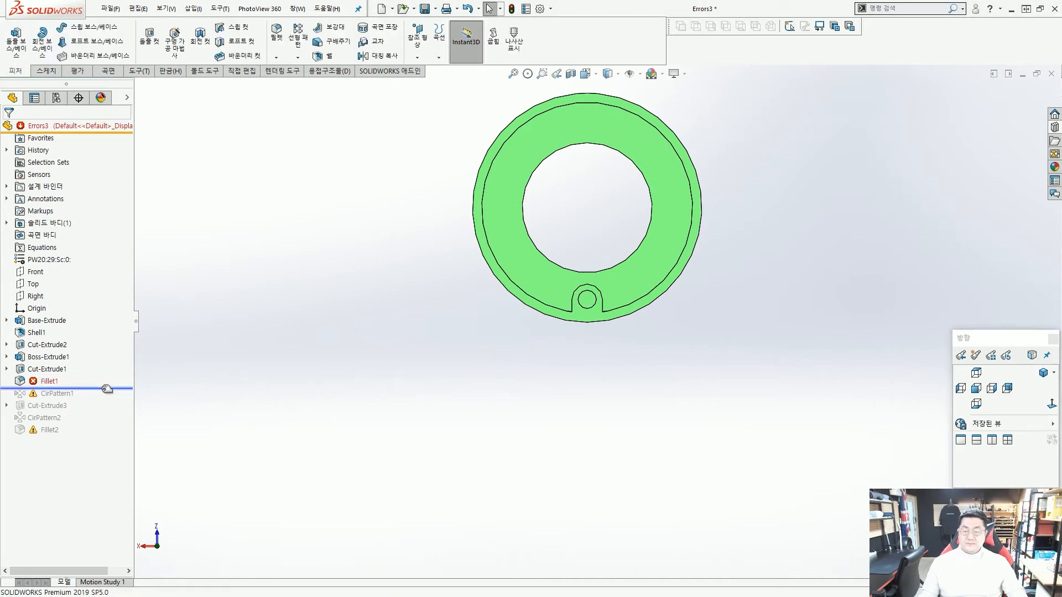
{"action": "left_click", "coordinate": [46, 382]}
{"action": "middle_click_drag", "start_coordinate": [480, 414], "coordinate": [417, 431]}
{"action": "middle_click_drag", "start_coordinate": [426, 329], "coordinate": [399, 328]}
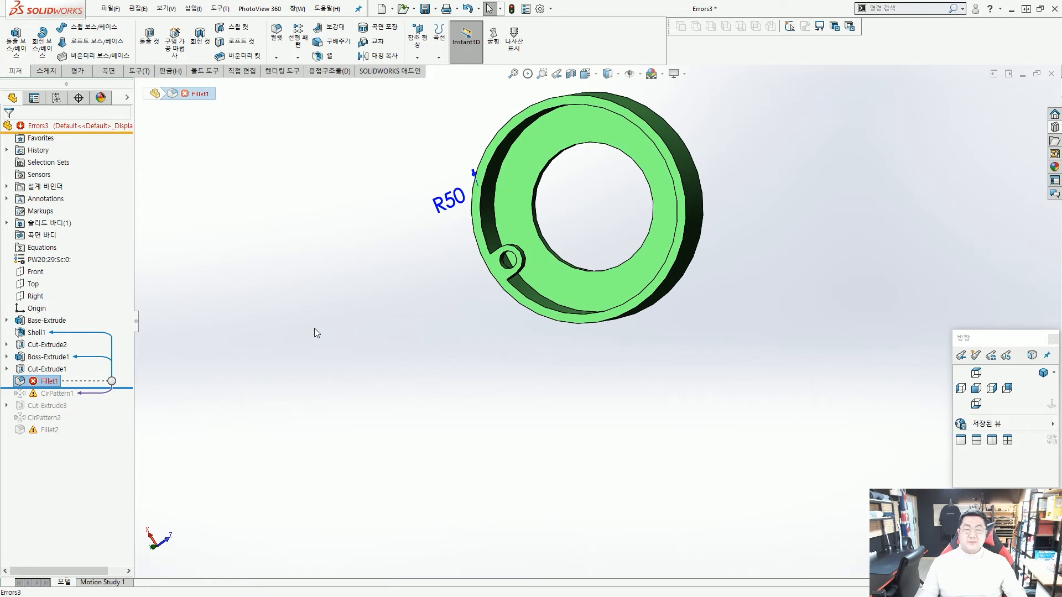
{"action": "left_click", "coordinate": [341, 313]}
{"action": "left_click", "coordinate": [48, 382]}
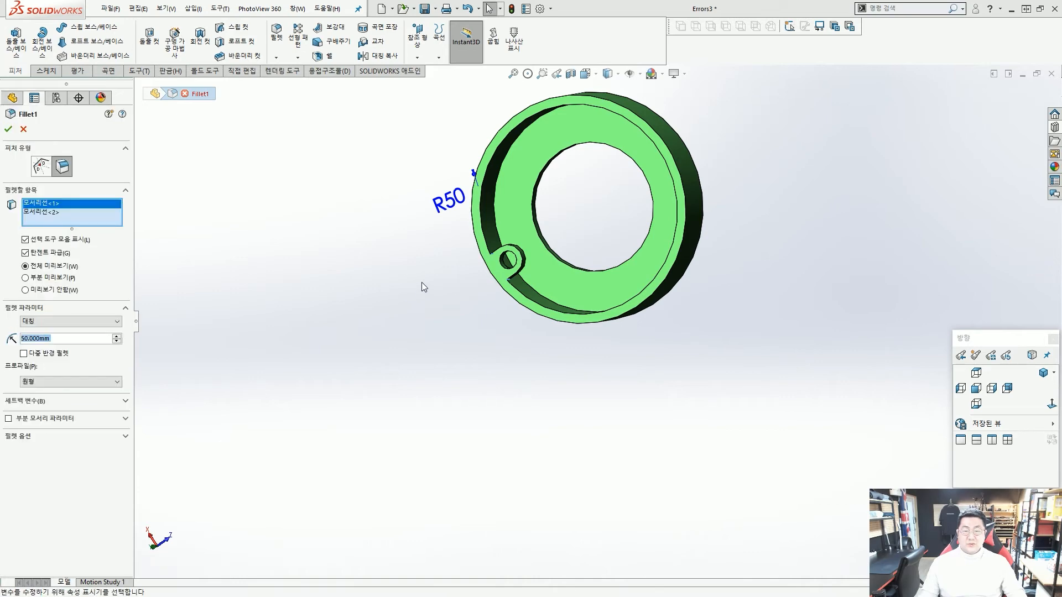
Set the radius of Fillet1 on the two edges where the tab meets the ring's inner wall to 5 mm
{"action": "middle_click_drag", "start_coordinate": [436, 271], "coordinate": [437, 336]}
{"action": "scroll", "coordinate": [506, 249], "scroll_direction": "down", "scroll_amount": 7}
{"action": "middle_click_drag", "start_coordinate": [560, 257], "coordinate": [559, 213]}
{"action": "scroll", "coordinate": [594, 310], "scroll_direction": "up", "scroll_amount": 5}
{"action": "middle_click_drag", "start_coordinate": [620, 337], "coordinate": [575, 279]}
{"action": "scroll", "coordinate": [655, 327], "scroll_direction": "down", "scroll_amount": 1}
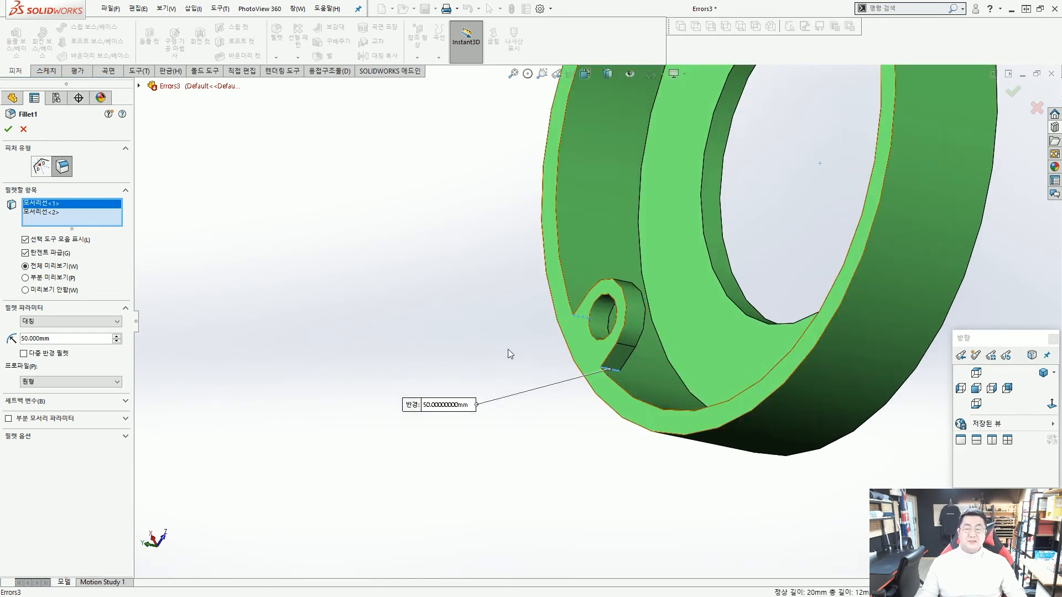
{"action": "left_click", "coordinate": [66, 338]}
{"action": "left_click_drag", "start_coordinate": [66, 338], "coordinate": [18, 338]}
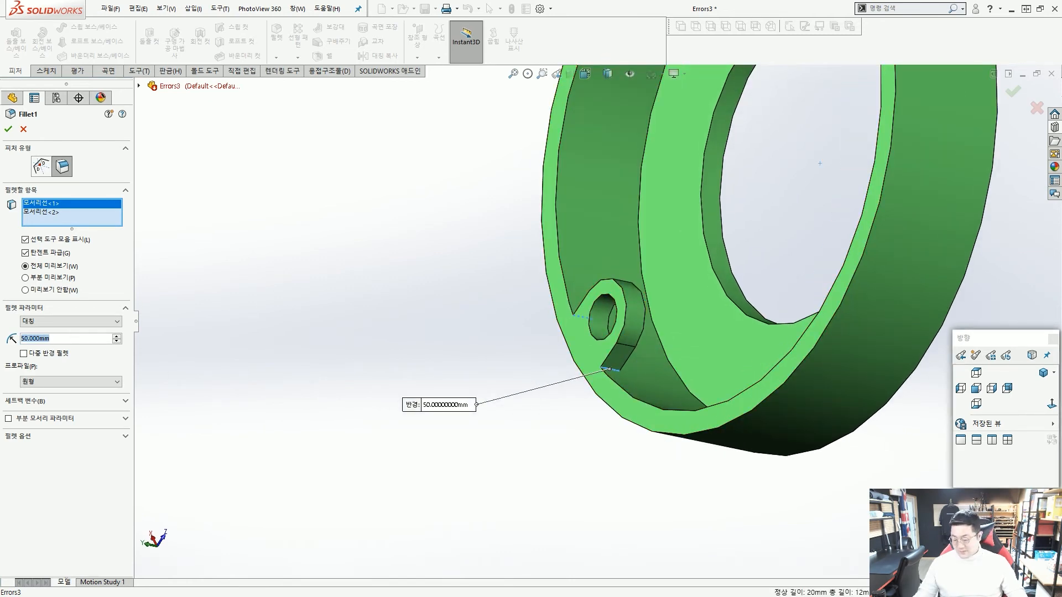
{"action": "type", "text": "5"}
{"action": "key", "text": "Return"}
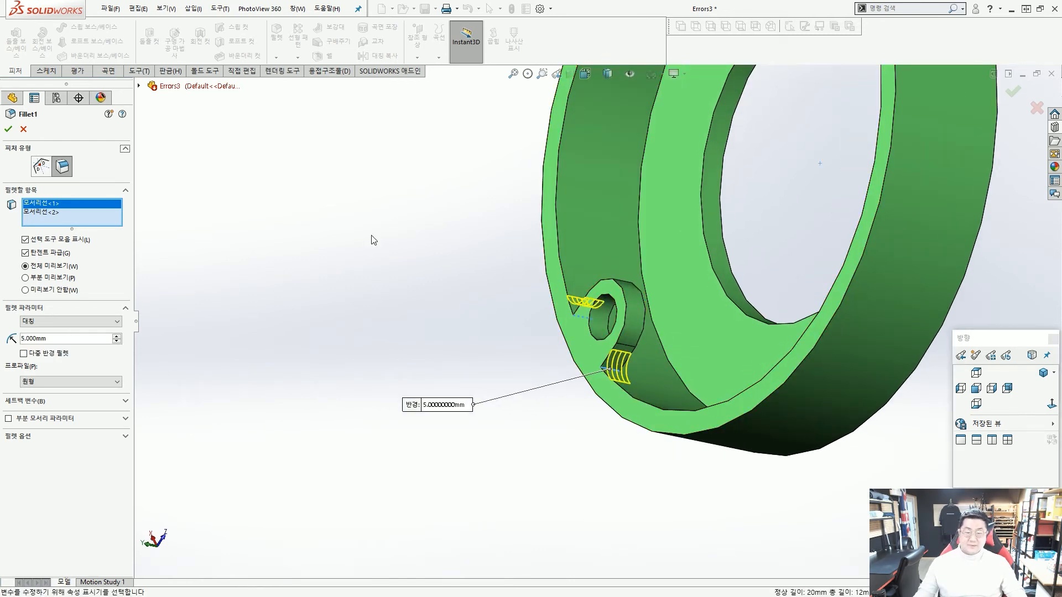
Accept the Fillet1 edit and roll the part forward to the end of the feature tree, past Fillet2
{"action": "left_click", "coordinate": [8, 131]}
{"action": "left_click_drag", "start_coordinate": [109, 389], "coordinate": [78, 435]}
{"action": "scroll", "coordinate": [679, 254], "scroll_direction": "down", "scroll_amount": 2}
{"action": "scroll", "coordinate": [679, 255], "scroll_direction": "up", "scroll_amount": 2}
{"action": "mouse_move", "coordinate": [632, 291]}
{"action": "middle_mouse_down"}
{"action": "mouse_move", "coordinate": [667, 280]}
{"action": "mouse_move", "coordinate": [645, 294]}
{"action": "middle_mouse_up"}
{"action": "scroll", "coordinate": [656, 287], "scroll_direction": "down", "scroll_amount": 2}
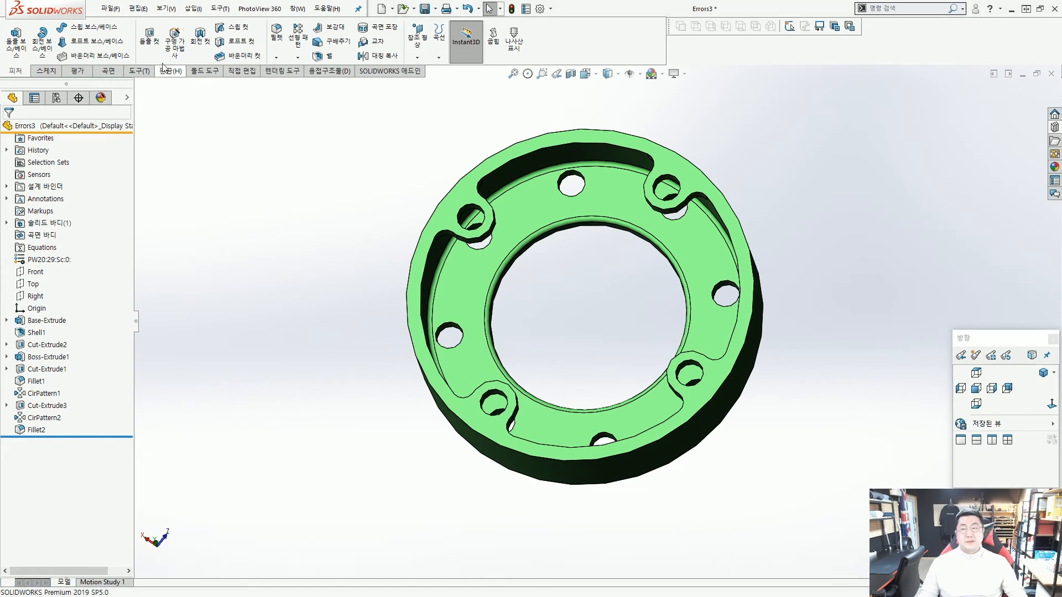
Save the repaired part under the new name 8장 연습40 in the personal desktop folder and close it in isometric view
{"action": "left_click", "coordinate": [112, 10]}
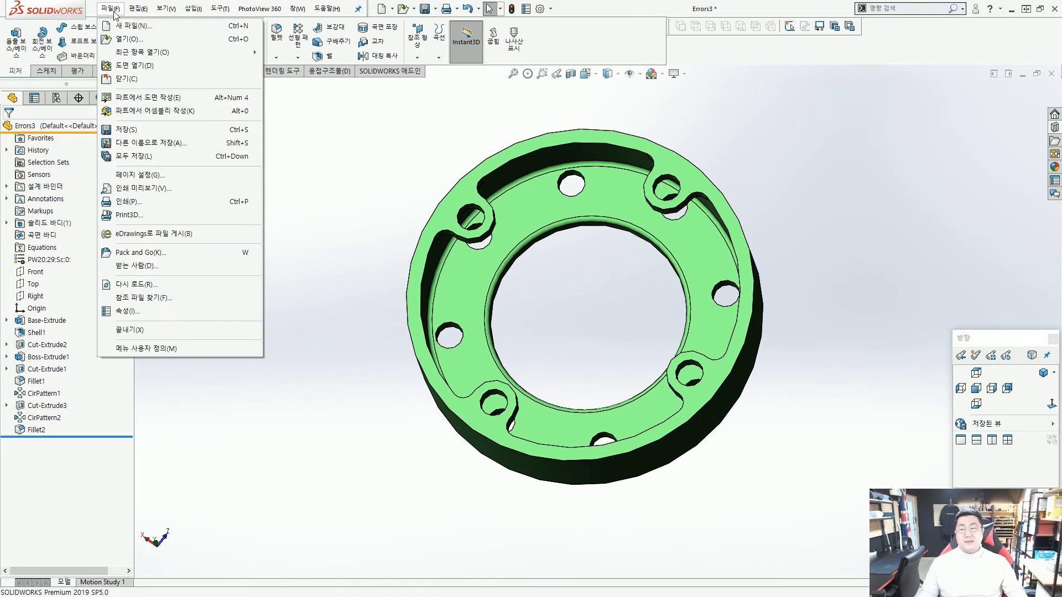
{"action": "left_click", "coordinate": [143, 145]}
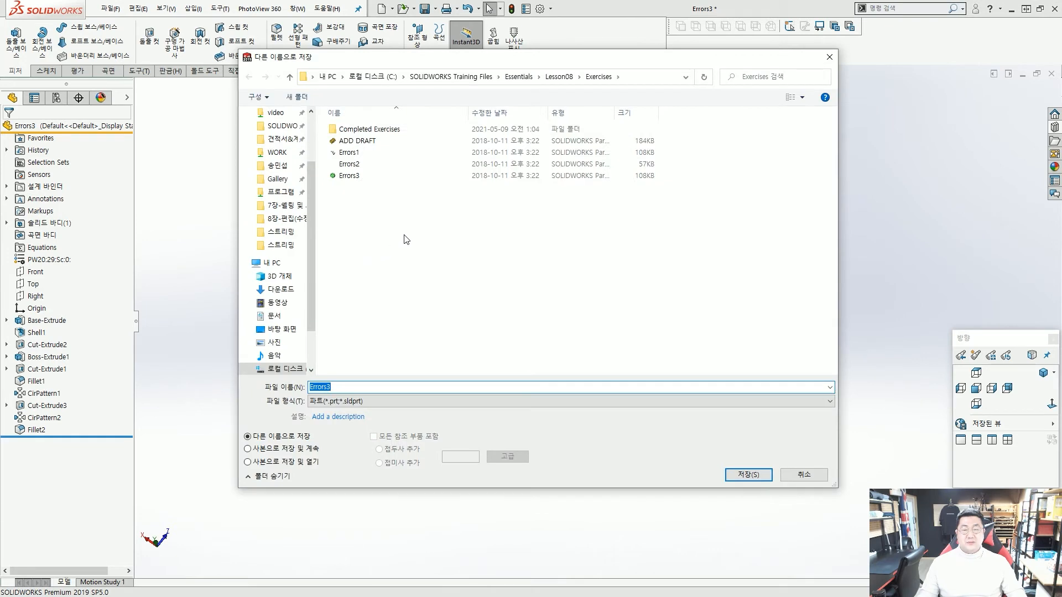
{"action": "left_click", "coordinate": [281, 166]}
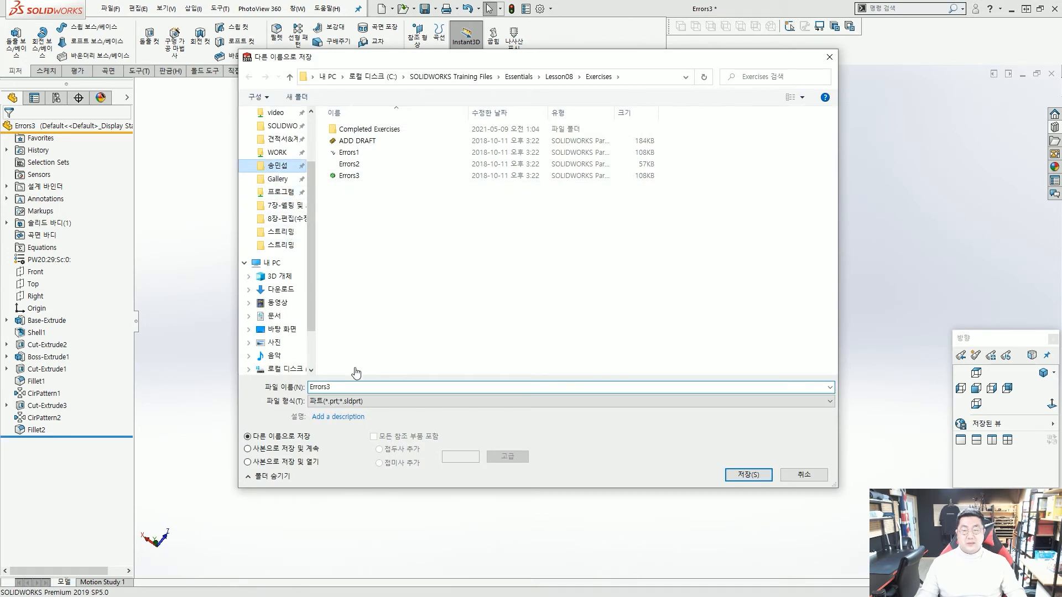
{"action": "double_click", "coordinate": [353, 387]}
{"action": "type", "text": "8"}
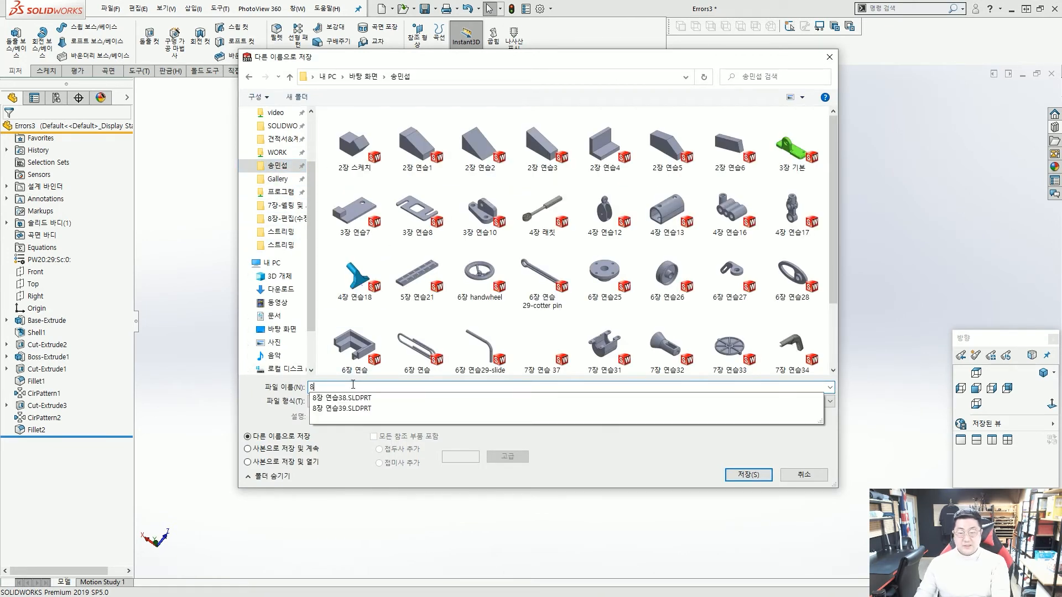
{"action": "type", "text": "장 연습40"}
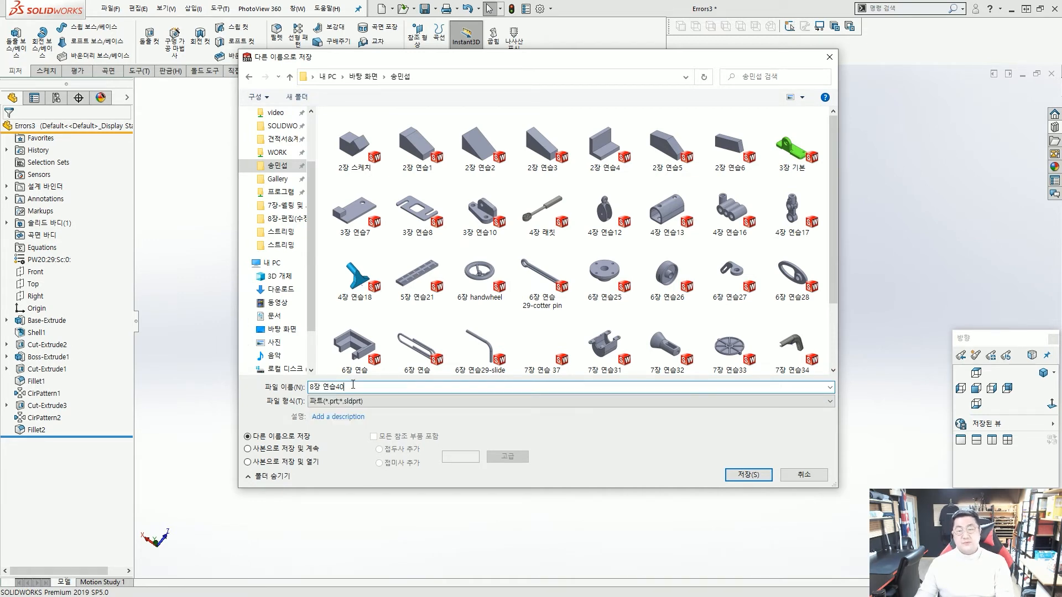
{"action": "key", "text": "Return"}
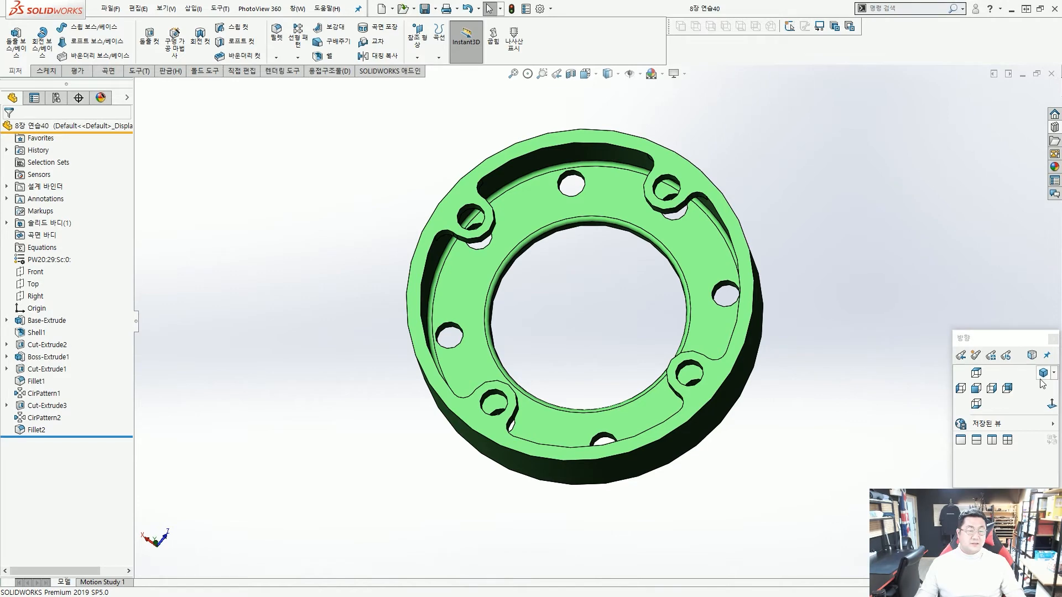
{"action": "left_click", "coordinate": [1043, 372]}
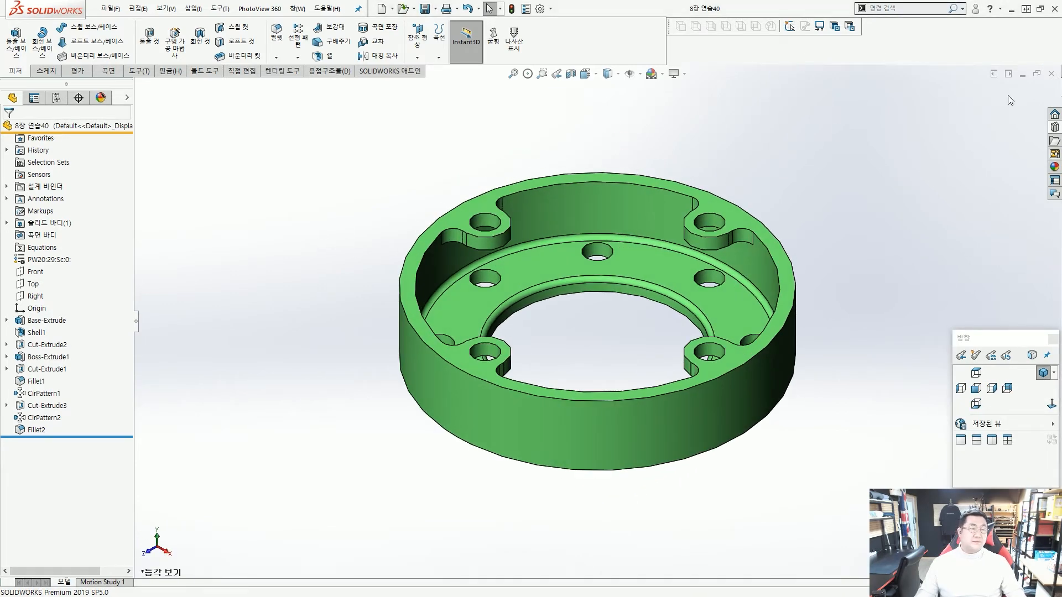
{"action": "left_click", "coordinate": [1052, 74]}
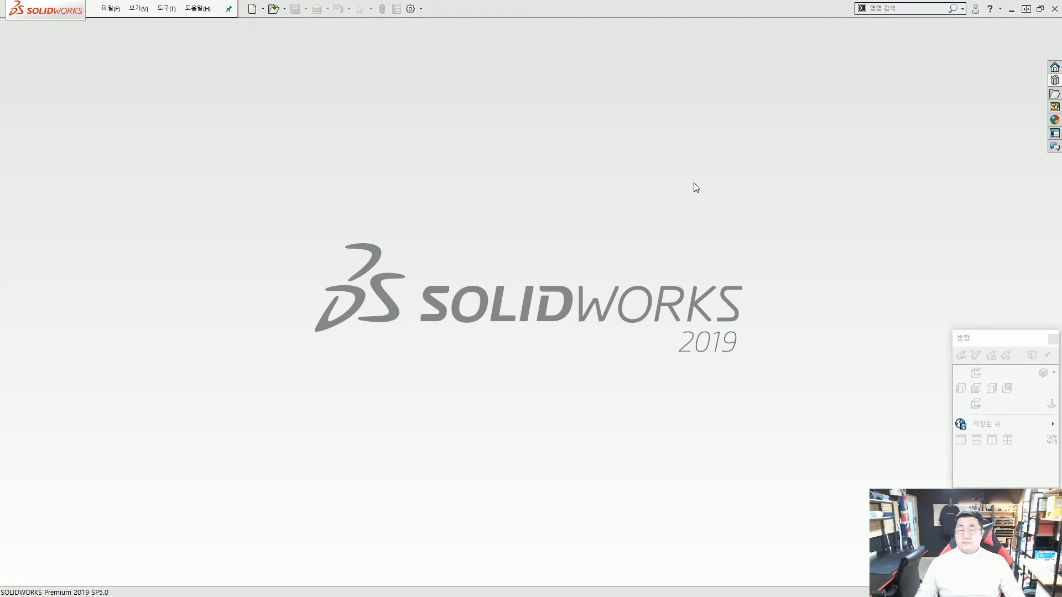
Open the ADD DRAFT part from the Lesson08 Exercises folder of the design library
{"action": "left_click", "coordinate": [1054, 80]}
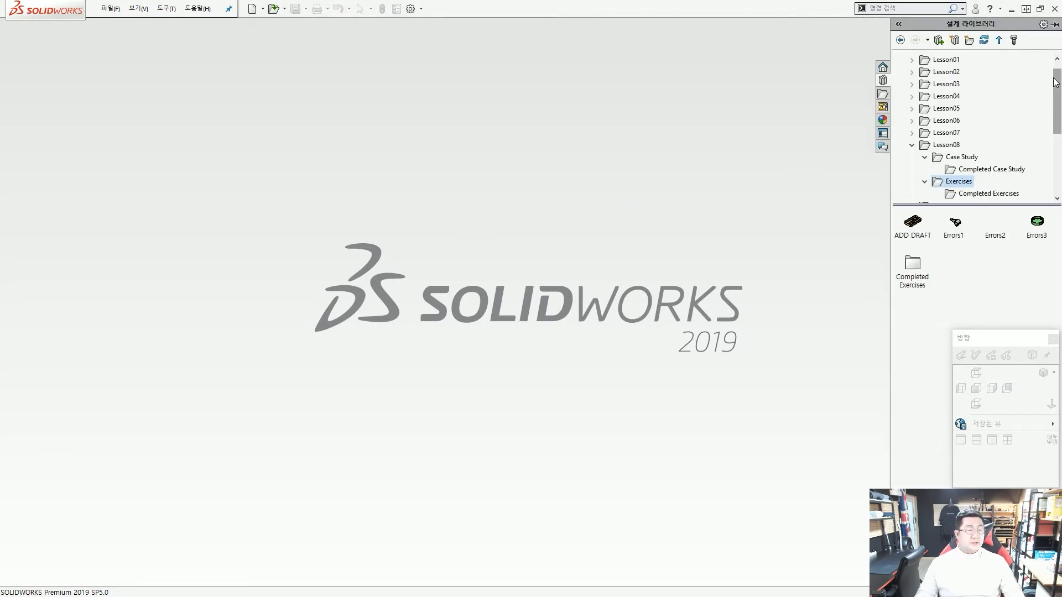
{"action": "left_click", "coordinate": [913, 221]}
{"action": "mouse_move", "coordinate": [913, 222]}
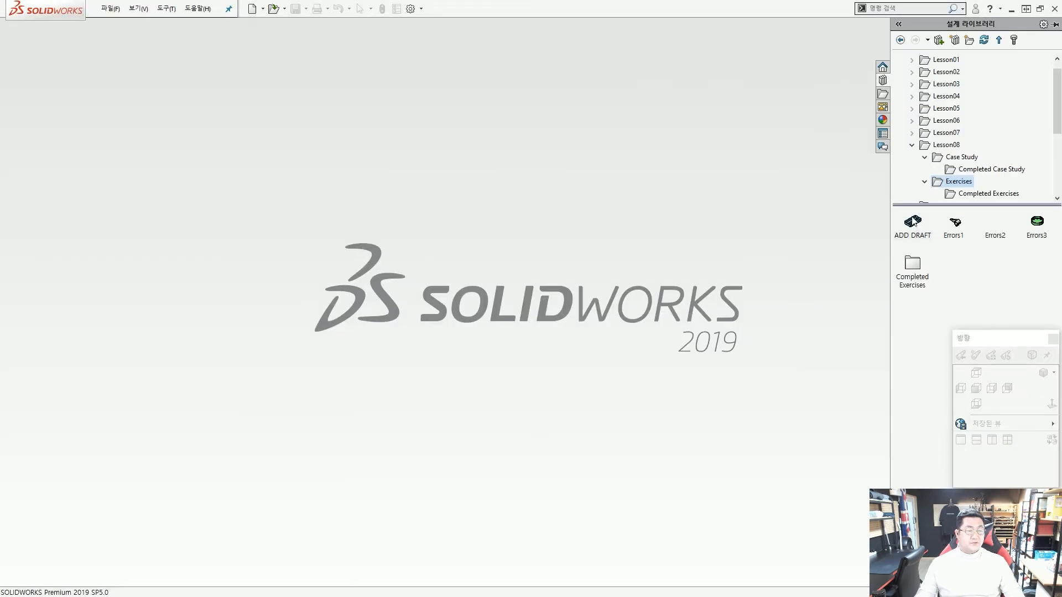
{"action": "left_click", "coordinate": [914, 222]}
{"action": "double_click", "coordinate": [914, 222]}
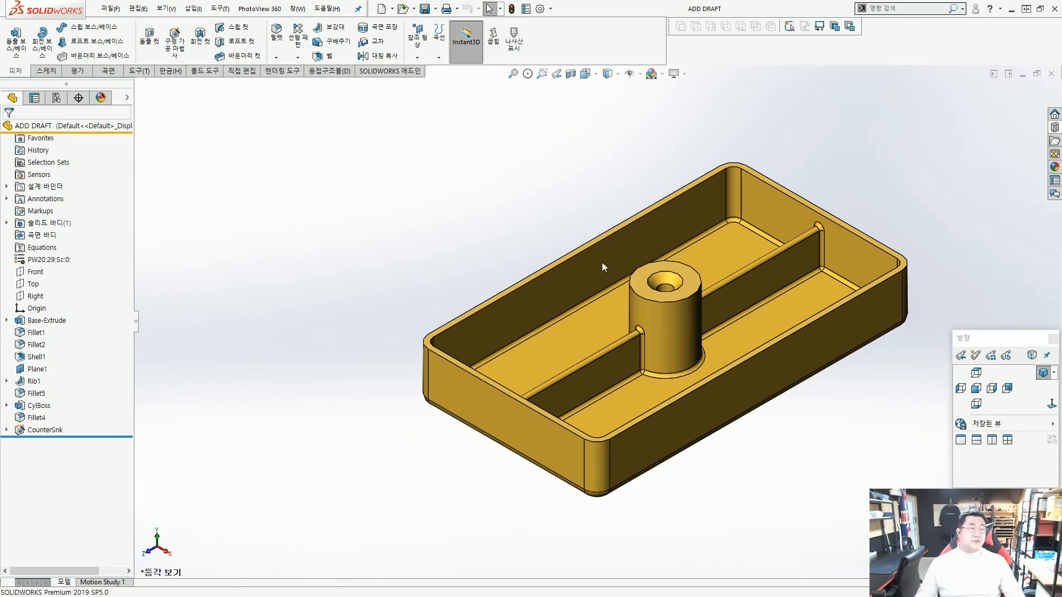
{"action": "key", "text": "f"}
{"action": "scroll", "coordinate": [628, 282], "scroll_direction": "down", "scroll_amount": 3}
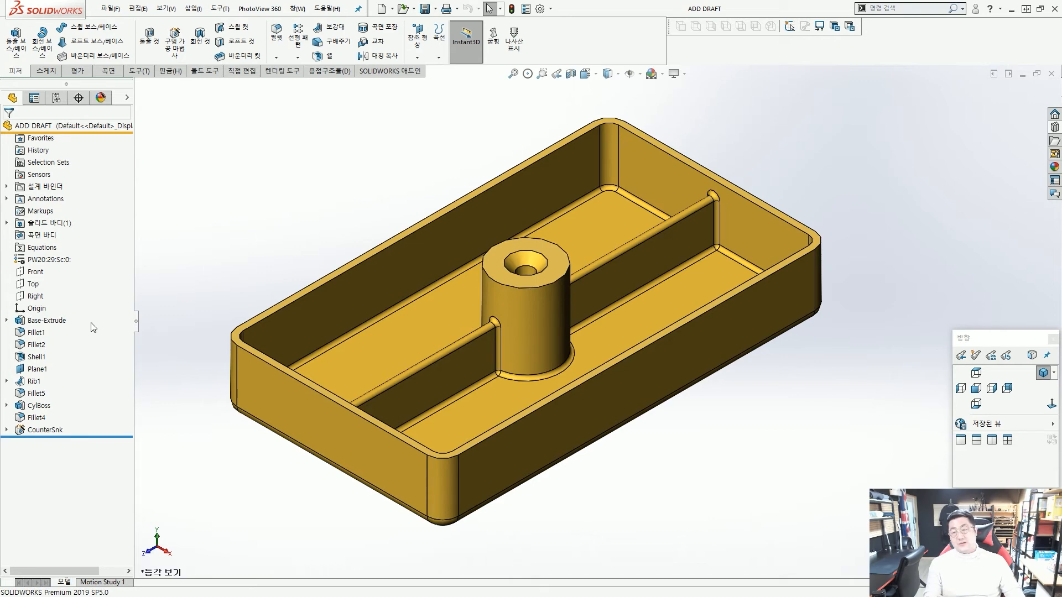
Set the Base-Extrude's long side to 85 mm and its short side to 65 mm
{"action": "left_click", "coordinate": [55, 325]}
{"action": "scroll", "coordinate": [598, 321], "scroll_direction": "up", "scroll_amount": 3}
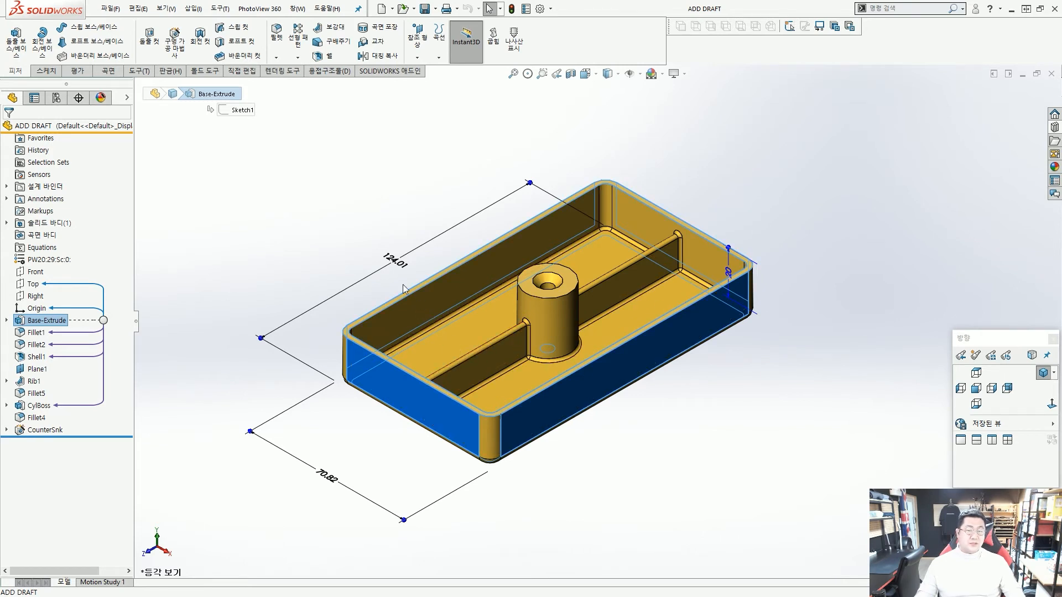
{"action": "double_click", "coordinate": [394, 265]}
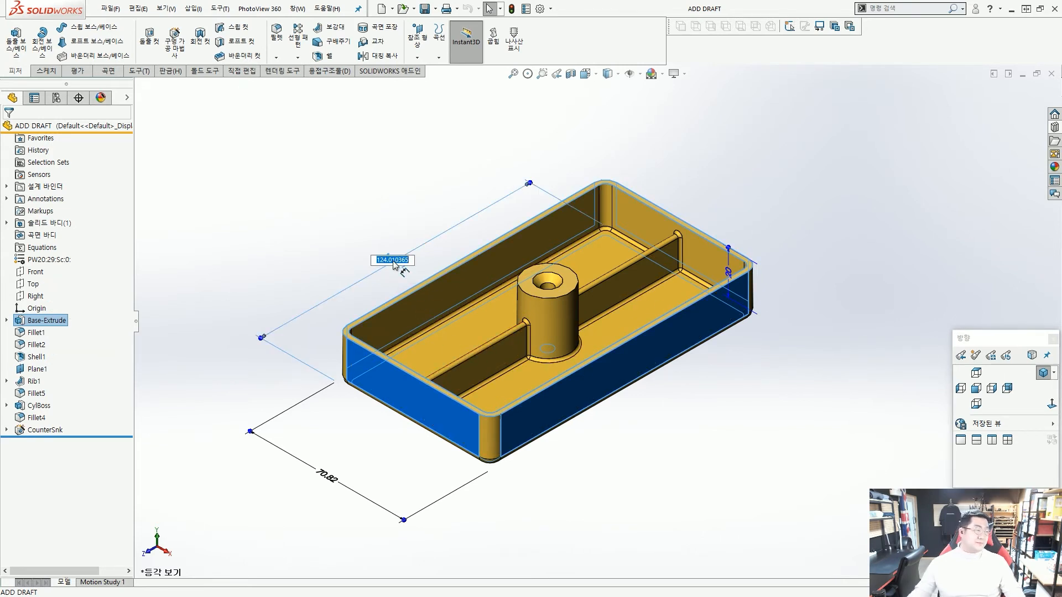
{"action": "type", "text": "85"}
{"action": "key", "text": "Return"}
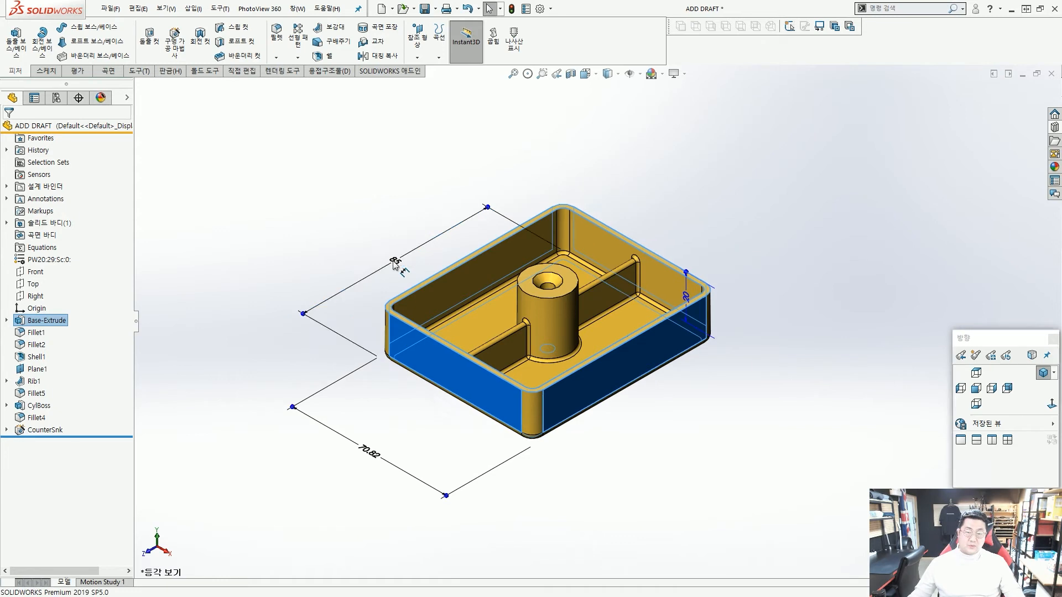
{"action": "double_click", "coordinate": [369, 452]}
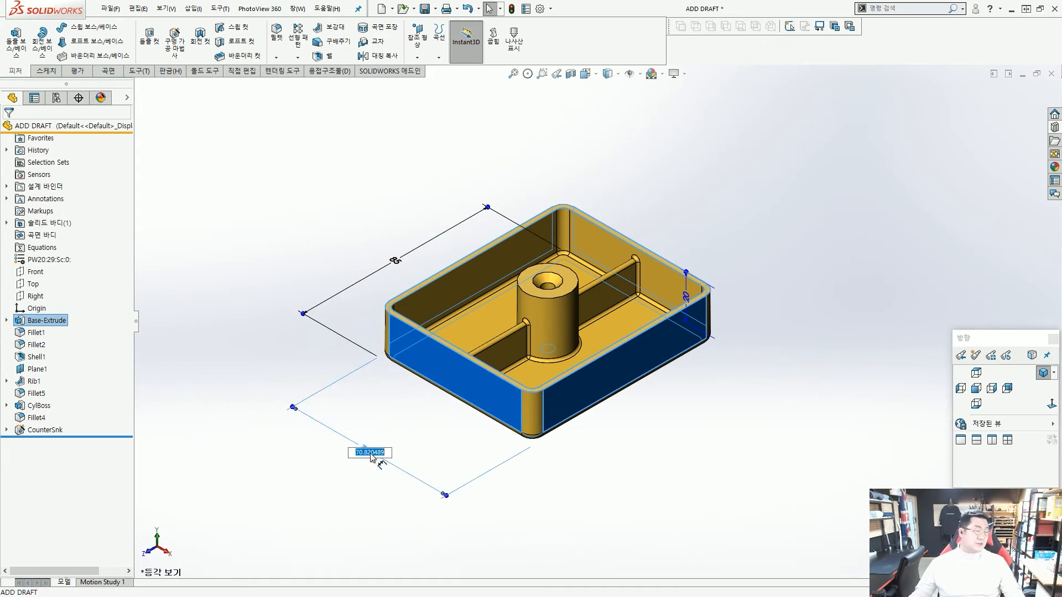
{"action": "type", "text": "65"}
{"action": "key", "text": "Return"}
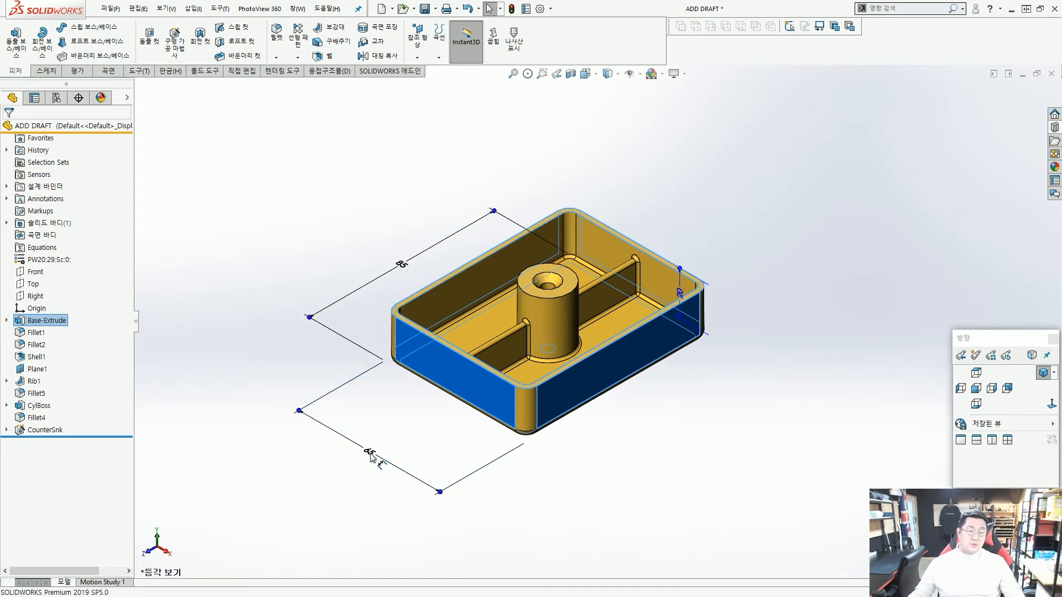
{"action": "left_click", "coordinate": [277, 277]}
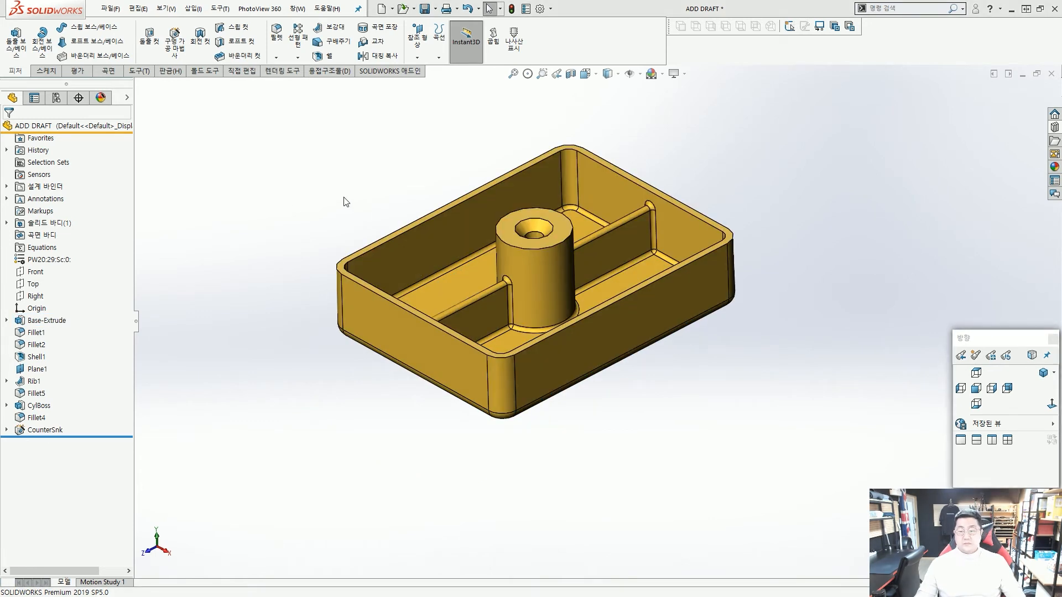
Open Rib1 for editing and set the rib thickness to 3 mm
{"action": "left_click", "coordinate": [33, 382]}
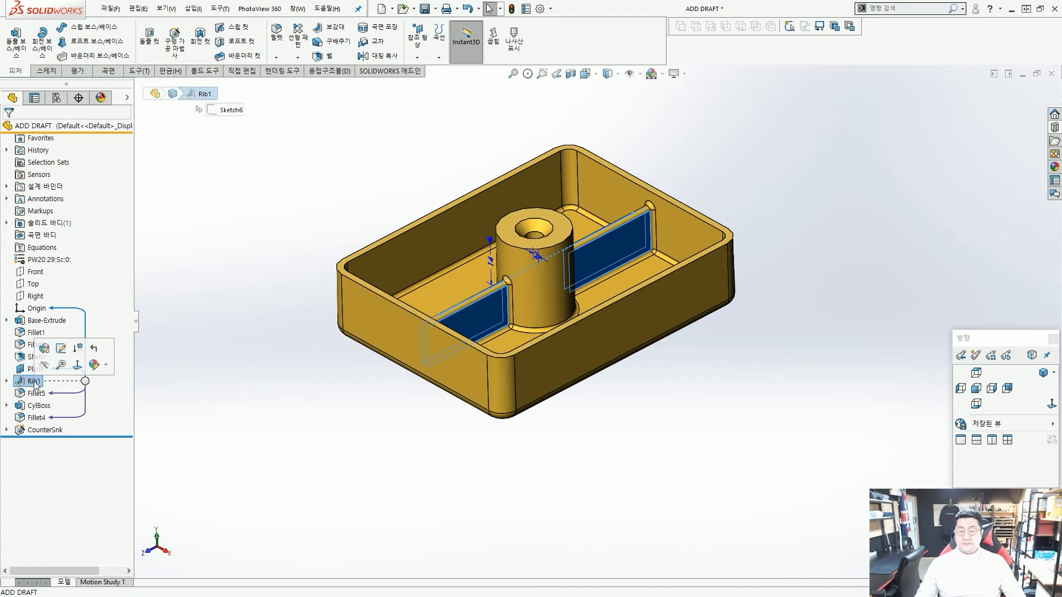
{"action": "left_click", "coordinate": [48, 353]}
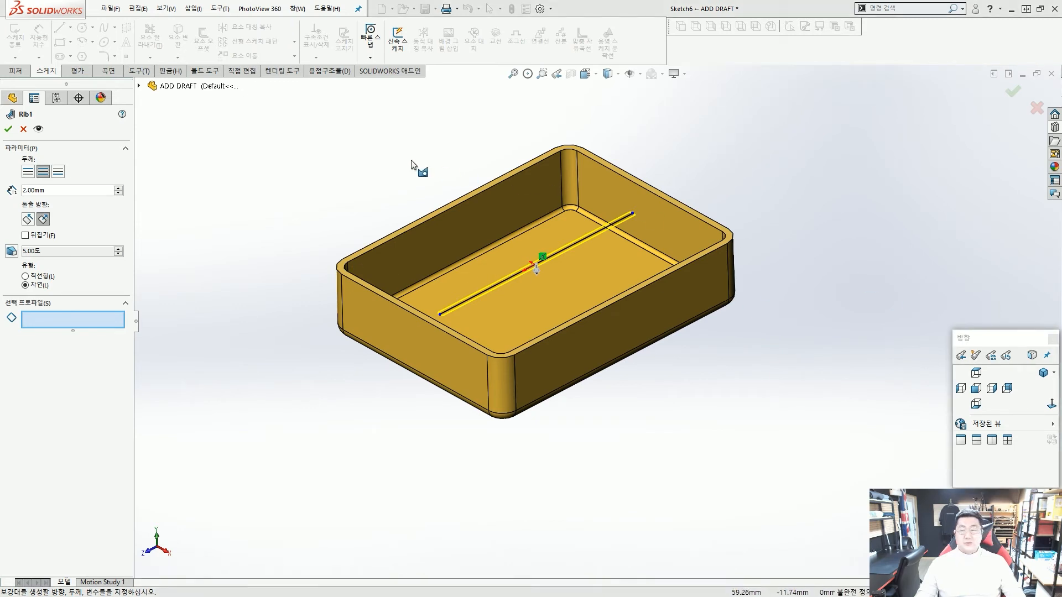
{"action": "scroll", "coordinate": [558, 220], "scroll_direction": "down", "scroll_amount": 1}
{"action": "scroll", "coordinate": [560, 220], "scroll_direction": "up", "scroll_amount": 1}
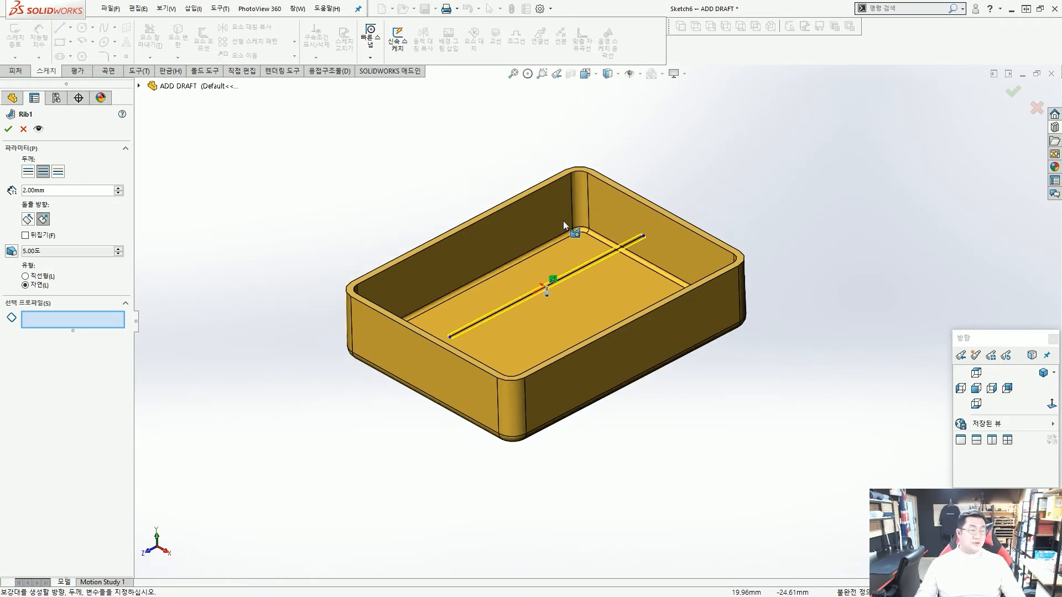
{"action": "scroll", "coordinate": [642, 243], "scroll_direction": "down", "scroll_amount": 1}
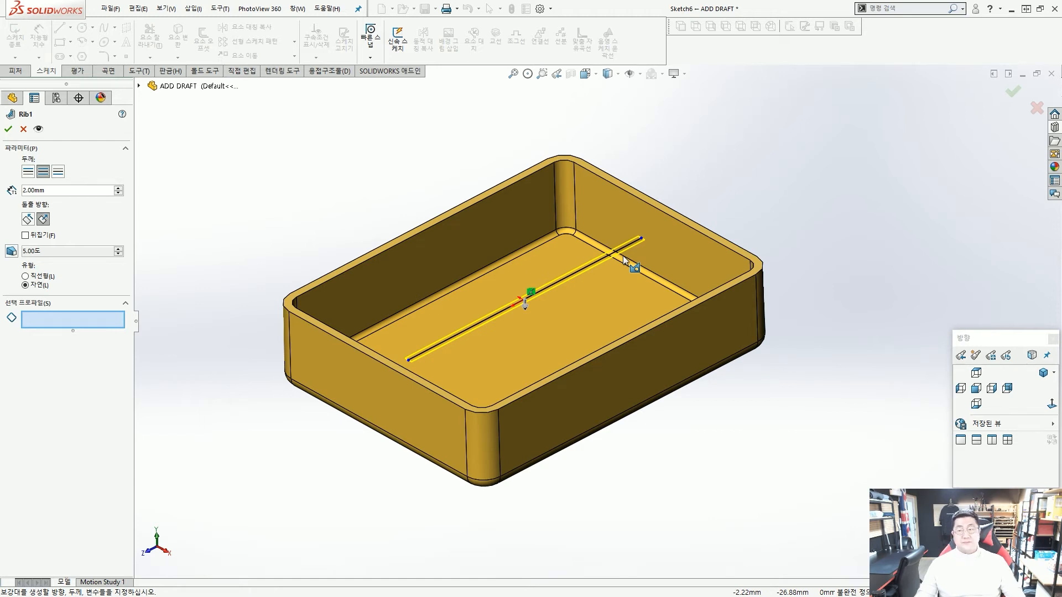
{"action": "left_click", "coordinate": [73, 190]}
{"action": "double_click", "coordinate": [72, 190]}
{"action": "type", "text": "3"}
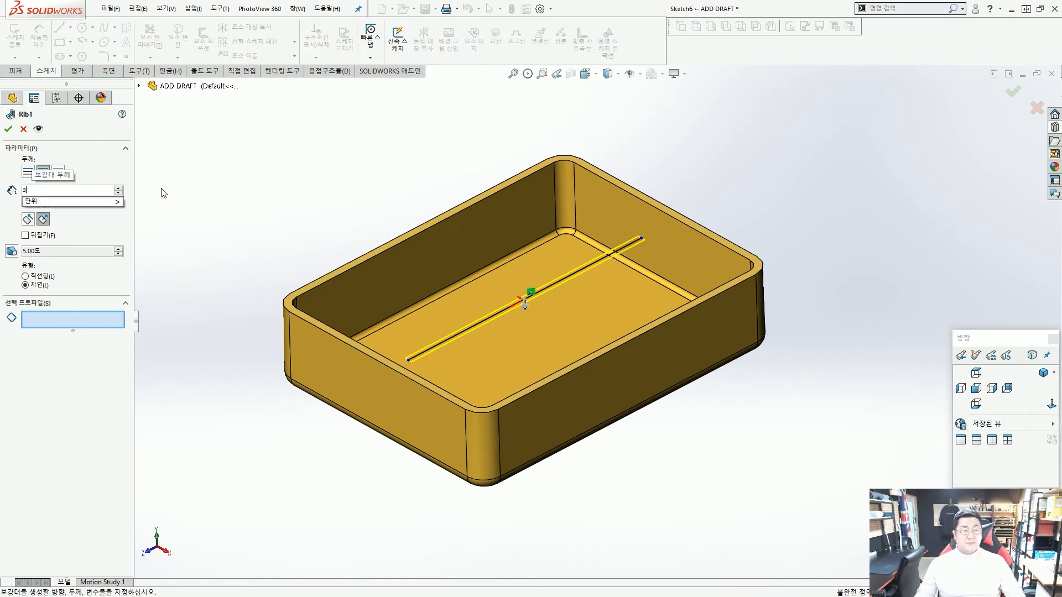
{"action": "key", "text": "Return"}
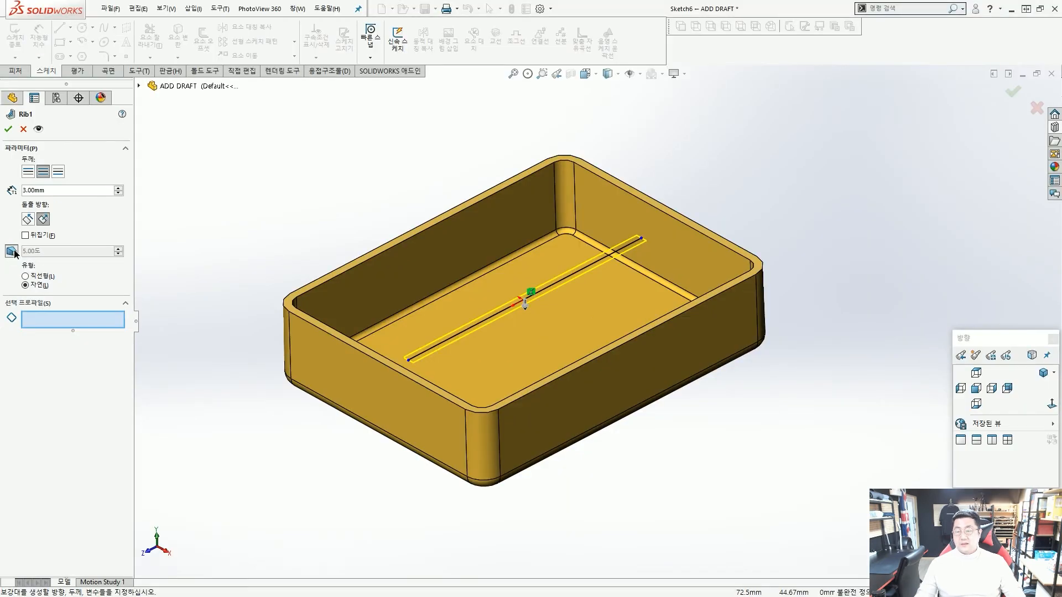
Turn on draft for Rib1 with an angle of 5 degrees and accept the rib edit
{"action": "left_click", "coordinate": [14, 248]}
{"action": "left_click_drag", "start_coordinate": [70, 248], "coordinate": [2, 279]}
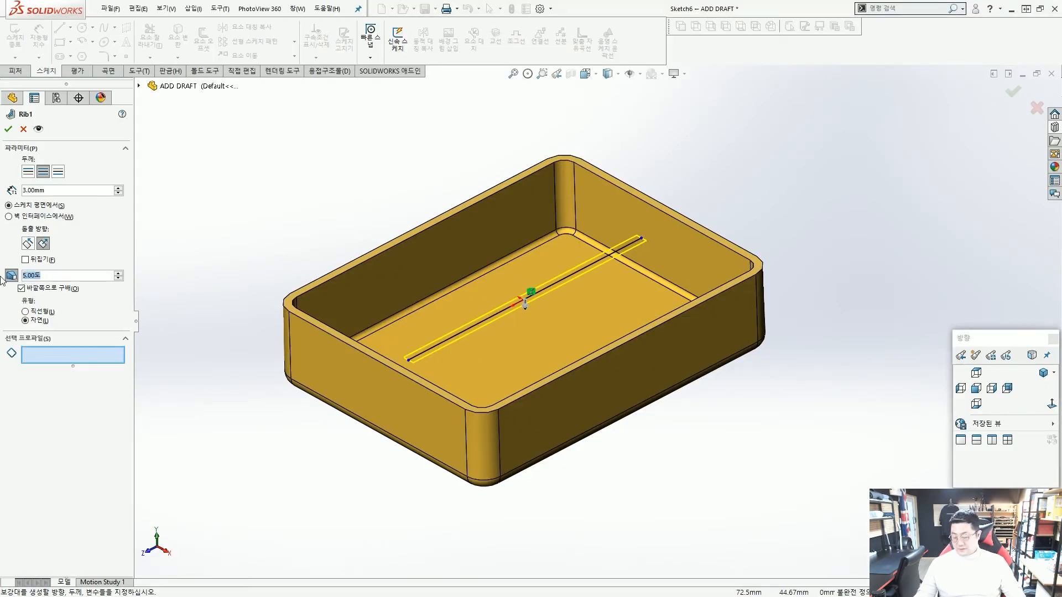
{"action": "type", "text": "5"}
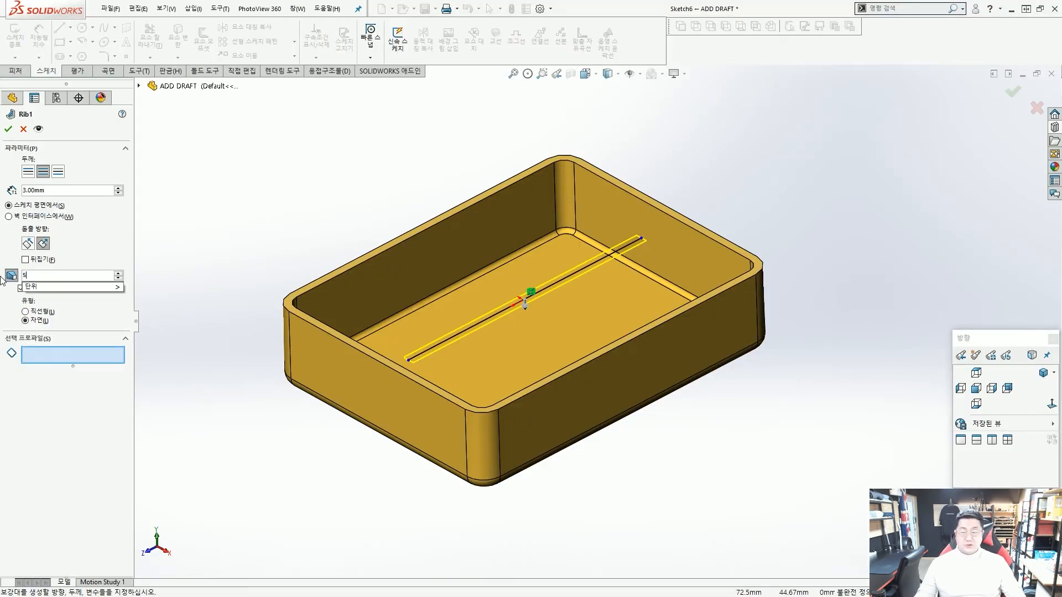
{"action": "left_click", "coordinate": [234, 245]}
{"action": "middle_click_drag", "start_coordinate": [241, 240], "coordinate": [249, 341]}
{"action": "scroll", "coordinate": [256, 356], "scroll_direction": "up", "scroll_amount": 3}
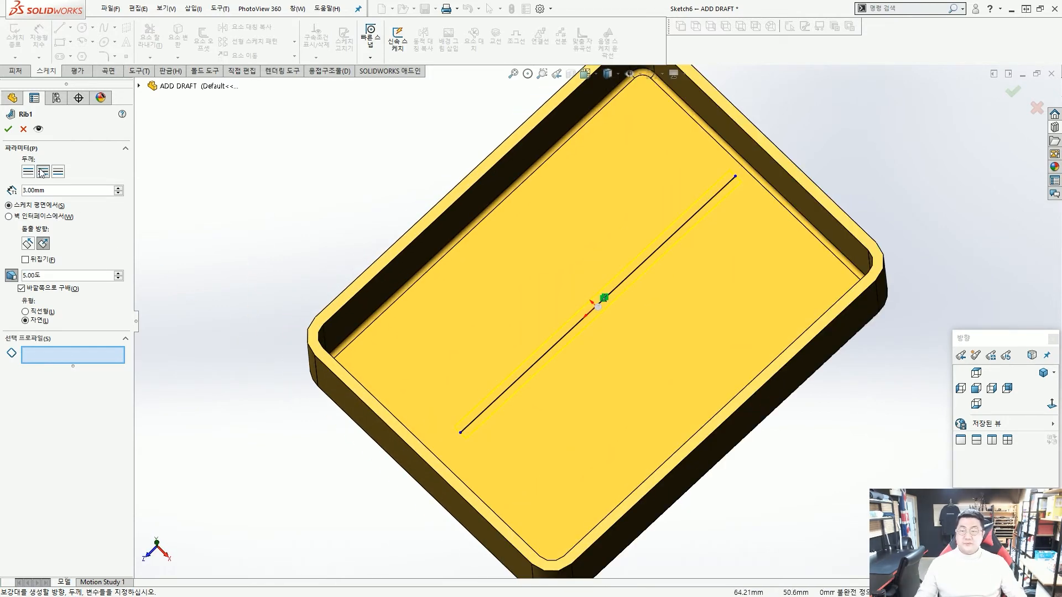
{"action": "left_click", "coordinate": [7, 129]}
{"action": "middle_click_drag", "start_coordinate": [483, 337], "coordinate": [531, 286]}
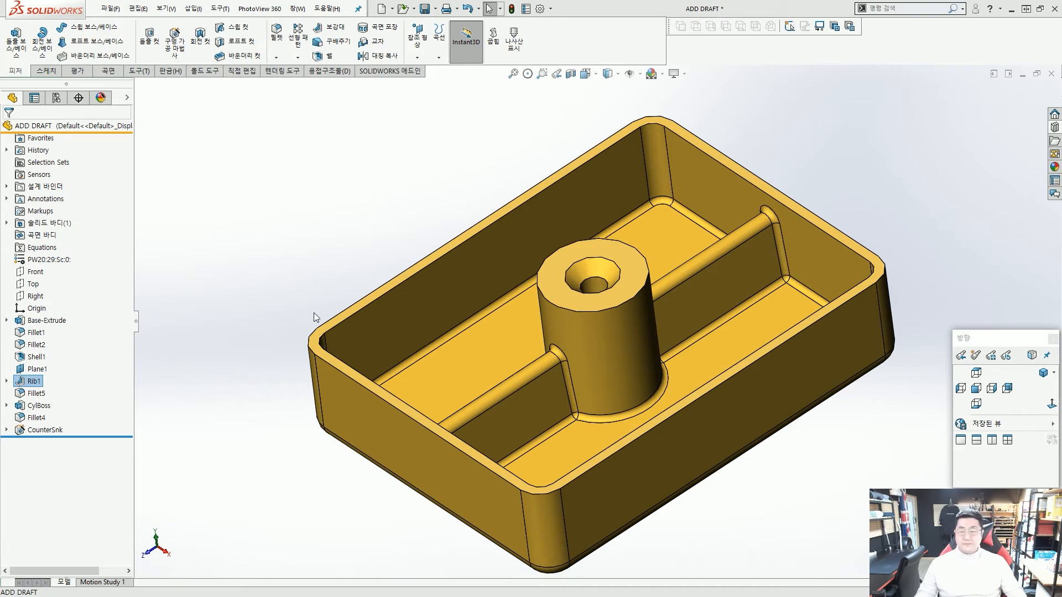
{"action": "left_click", "coordinate": [241, 314]}
Select the outer face of the central cylindrical boss to display its dimensions
{"action": "mouse_move", "coordinate": [622, 344]}
{"action": "middle_mouse_down"}
{"action": "mouse_move", "coordinate": [613, 326]}
{"action": "mouse_move", "coordinate": [596, 331]}
{"action": "mouse_move", "coordinate": [625, 346]}
{"action": "middle_mouse_up"}
{"action": "scroll", "coordinate": [603, 333], "scroll_direction": "down", "scroll_amount": 2}
{"action": "left_click", "coordinate": [597, 317]}
{"action": "scroll", "coordinate": [597, 319], "scroll_direction": "up", "scroll_amount": 2}
{"action": "scroll", "coordinate": [624, 345], "scroll_direction": "down", "scroll_amount": 1}
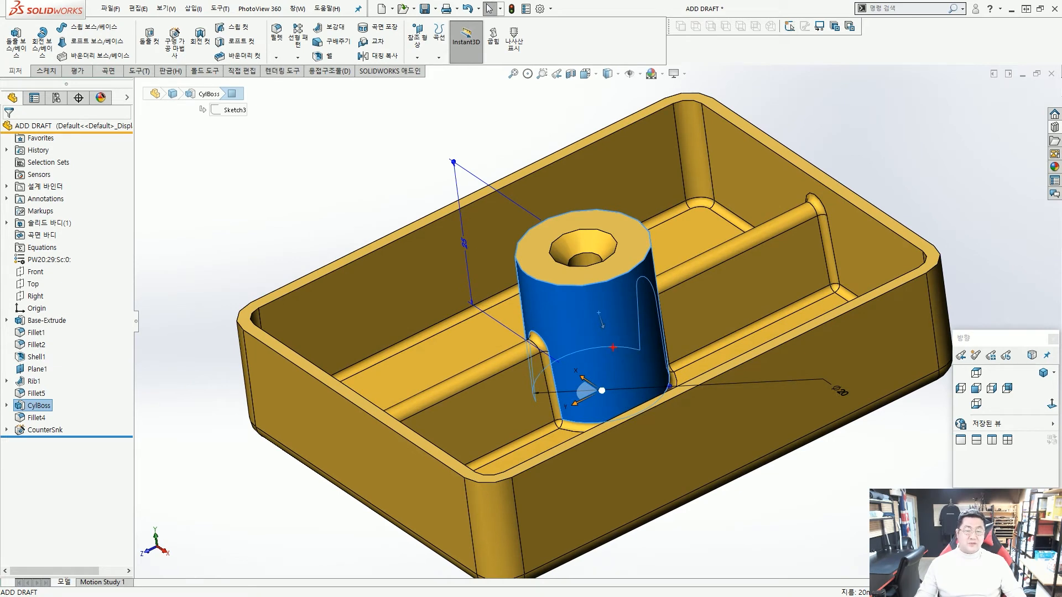
{"action": "mouse_move", "coordinate": [633, 383]}
{"action": "left_mouse_down"}
{"action": "mouse_move", "coordinate": [527, 385]}
{"action": "mouse_move", "coordinate": [584, 379]}
{"action": "left_mouse_up"}
{"action": "mouse_move", "coordinate": [616, 274]}
{"action": "left_mouse_down"}
{"action": "mouse_move", "coordinate": [575, 253]}
{"action": "mouse_move", "coordinate": [619, 296]}
{"action": "mouse_move", "coordinate": [575, 258]}
{"action": "left_mouse_up"}
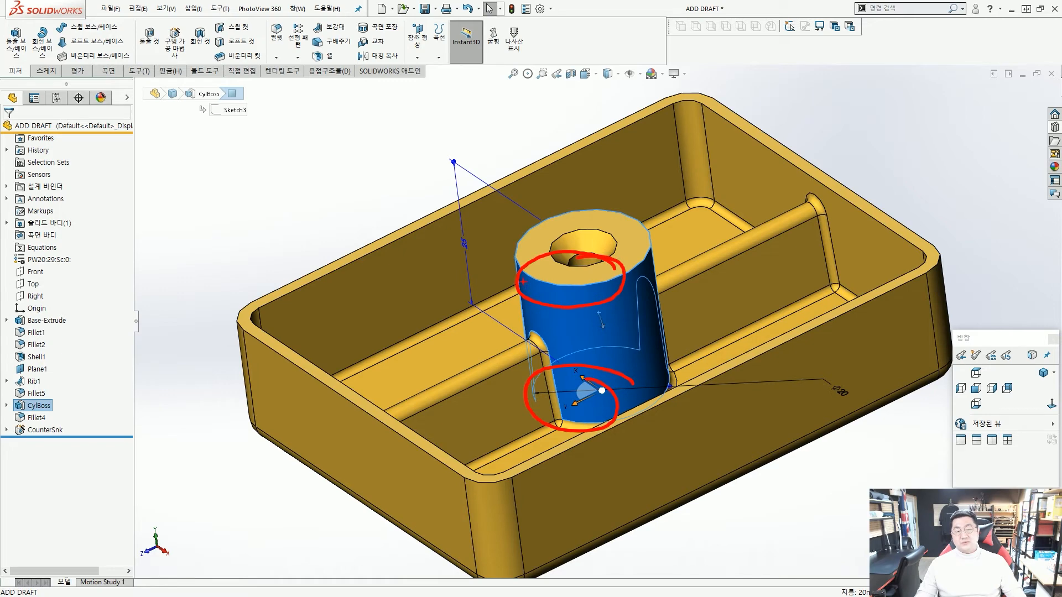
{"action": "left_click_drag", "start_coordinate": [516, 285], "coordinate": [464, 419]}
{"action": "left_click_drag", "start_coordinate": [615, 299], "coordinate": [657, 397]}
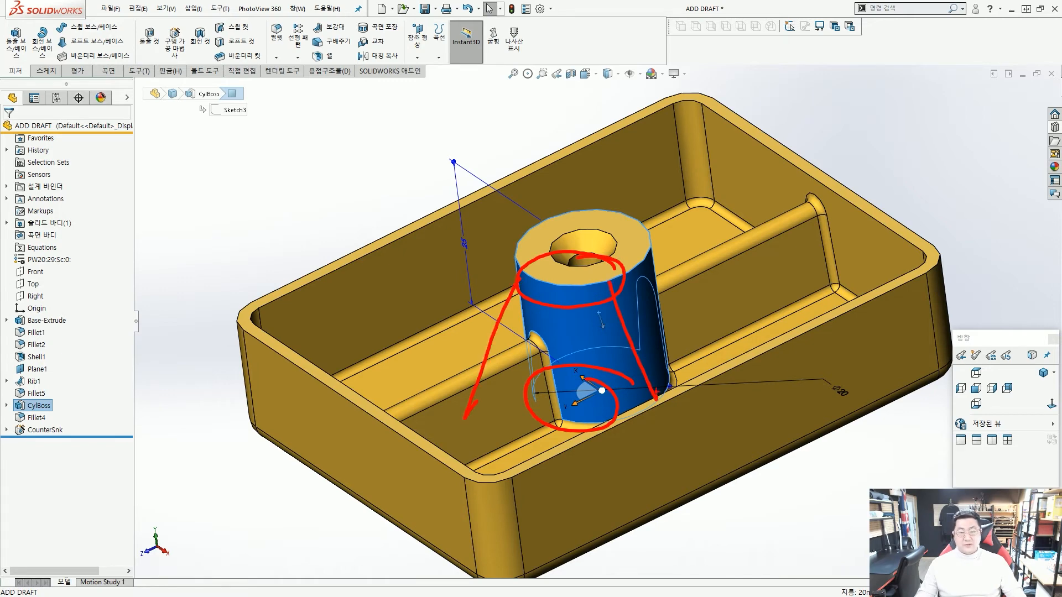
{"action": "key", "text": "Escape"}
{"action": "middle_click_drag", "start_coordinate": [655, 388], "coordinate": [655, 416]}
{"action": "key", "text": "ctrl+1"}
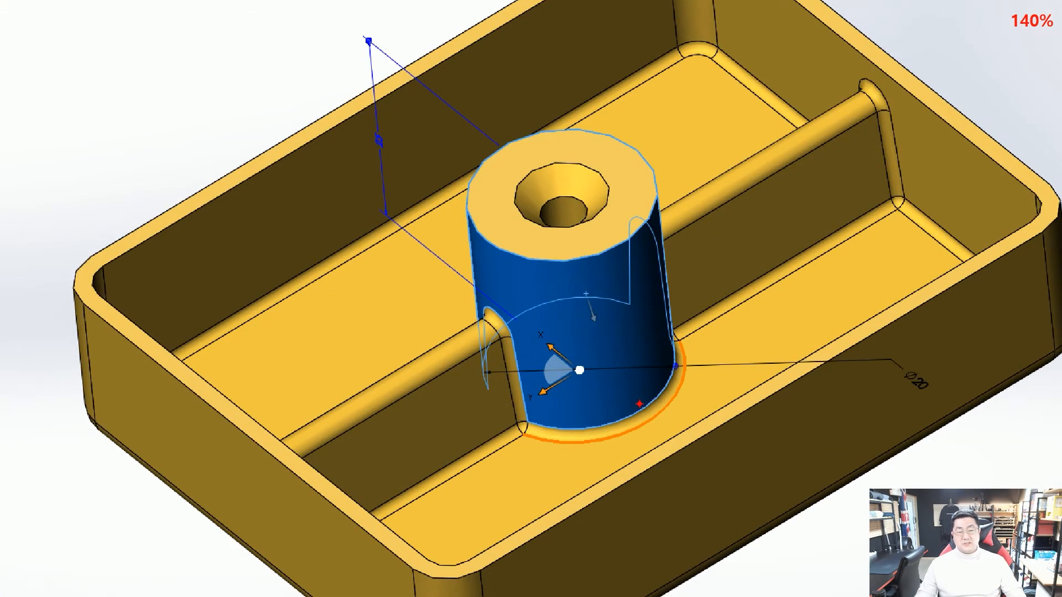
{"action": "mouse_move", "coordinate": [660, 334]}
{"action": "left_mouse_down"}
{"action": "mouse_move", "coordinate": [556, 295]}
{"action": "mouse_move", "coordinate": [456, 382]}
{"action": "mouse_move", "coordinate": [673, 365]}
{"action": "left_mouse_up"}
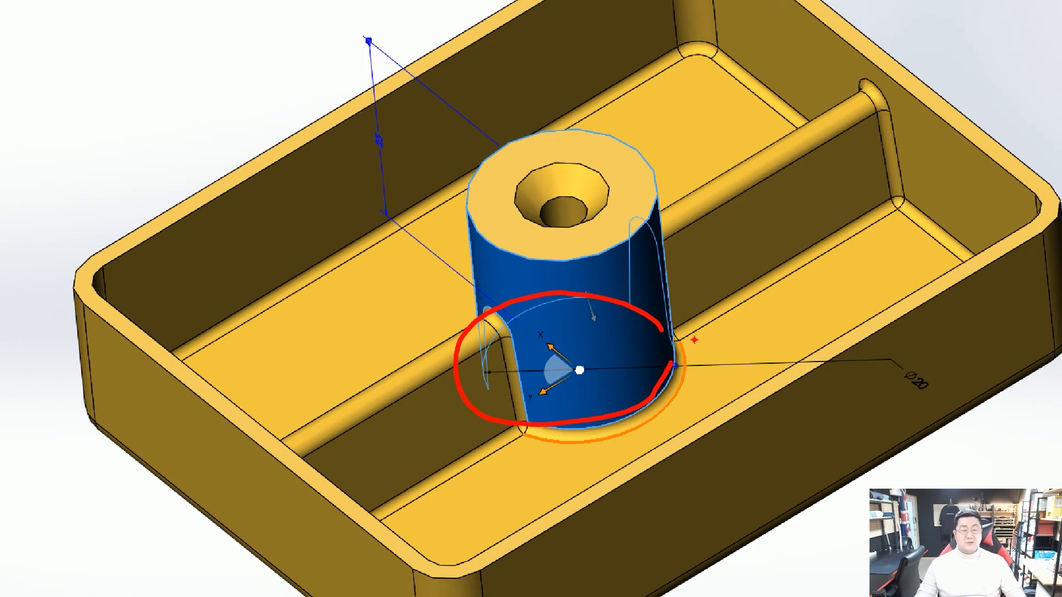
{"action": "left_click_drag", "start_coordinate": [685, 344], "coordinate": [632, 247]}
{"action": "left_click_drag", "start_coordinate": [485, 352], "coordinate": [518, 269]}
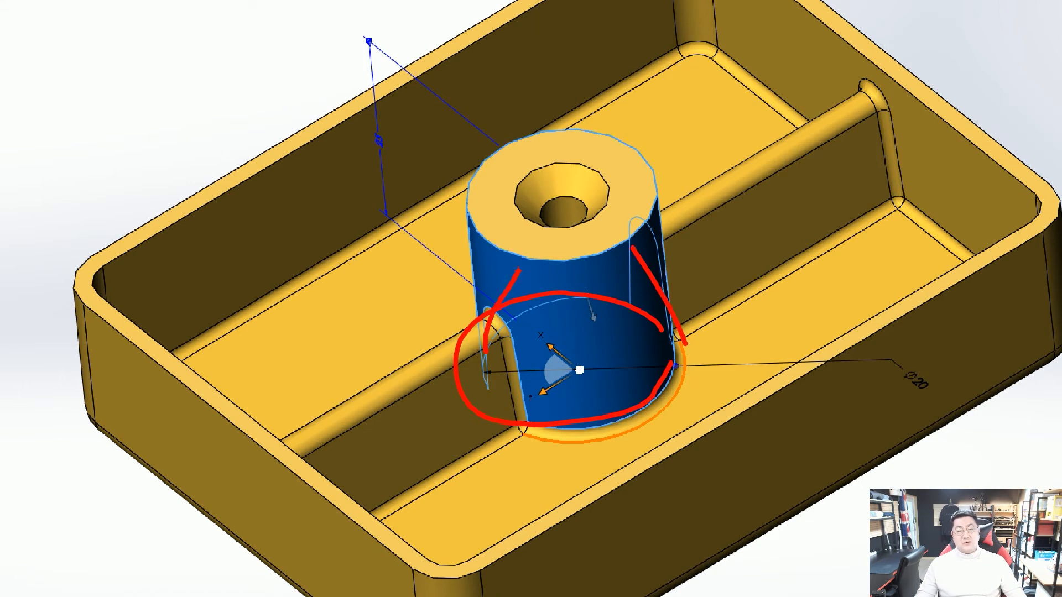
{"action": "left_click_drag", "start_coordinate": [475, 316], "coordinate": [427, 258]}
{"action": "mouse_move", "coordinate": [631, 116]}
{"action": "left_mouse_down"}
{"action": "mouse_move", "coordinate": [509, 120]}
{"action": "mouse_move", "coordinate": [500, 283]}
{"action": "mouse_move", "coordinate": [603, 141]}
{"action": "left_mouse_up"}
{"action": "key", "text": "Escape"}
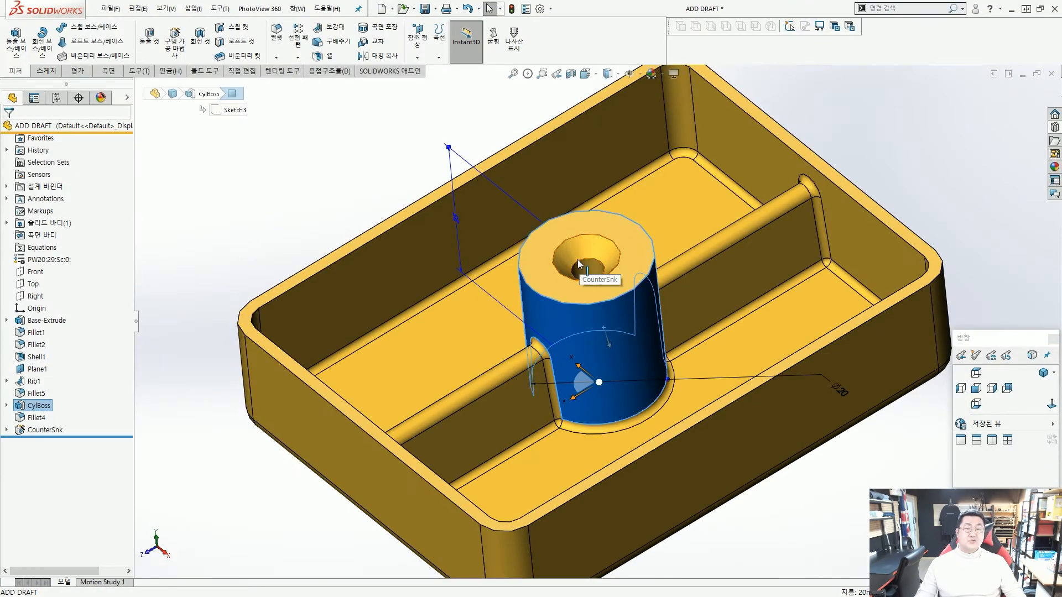
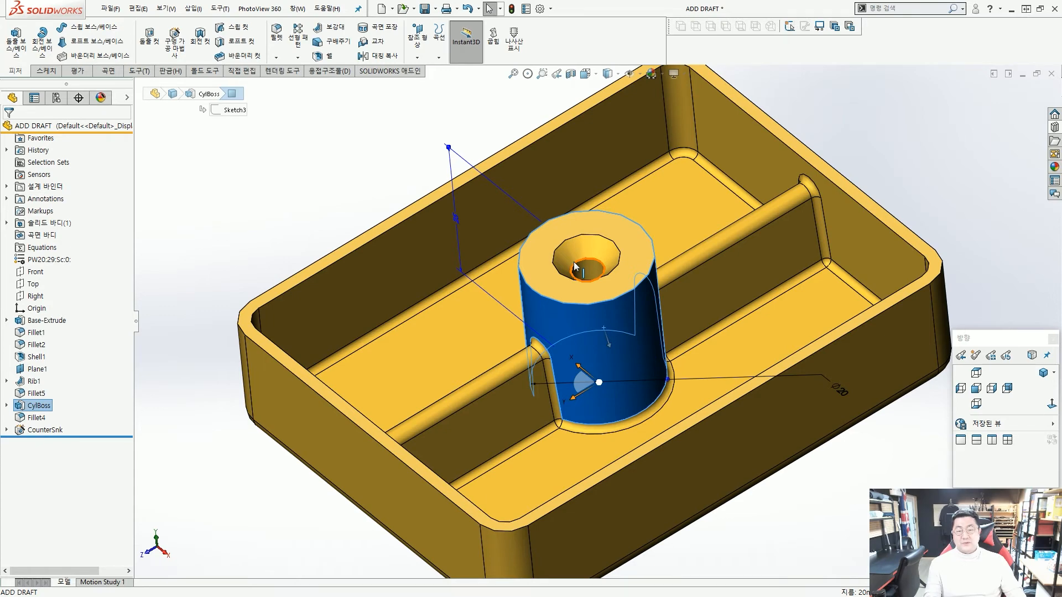
{"action": "scroll", "coordinate": [575, 266], "scroll_direction": "up", "scroll_amount": 4}
{"action": "left_click", "coordinate": [237, 327]}
Roll the feature history back to just before CylBoss
{"action": "left_click", "coordinate": [39, 407]}
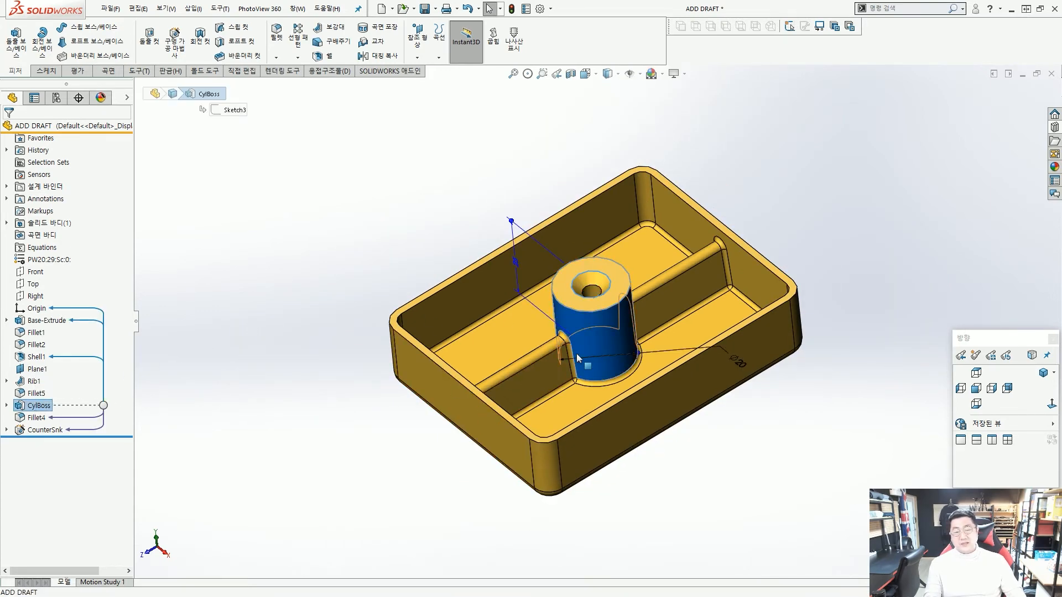
{"action": "scroll", "coordinate": [576, 353], "scroll_direction": "down", "scroll_amount": 2}
{"action": "left_click_drag", "start_coordinate": [65, 400], "coordinate": [48, 396]}
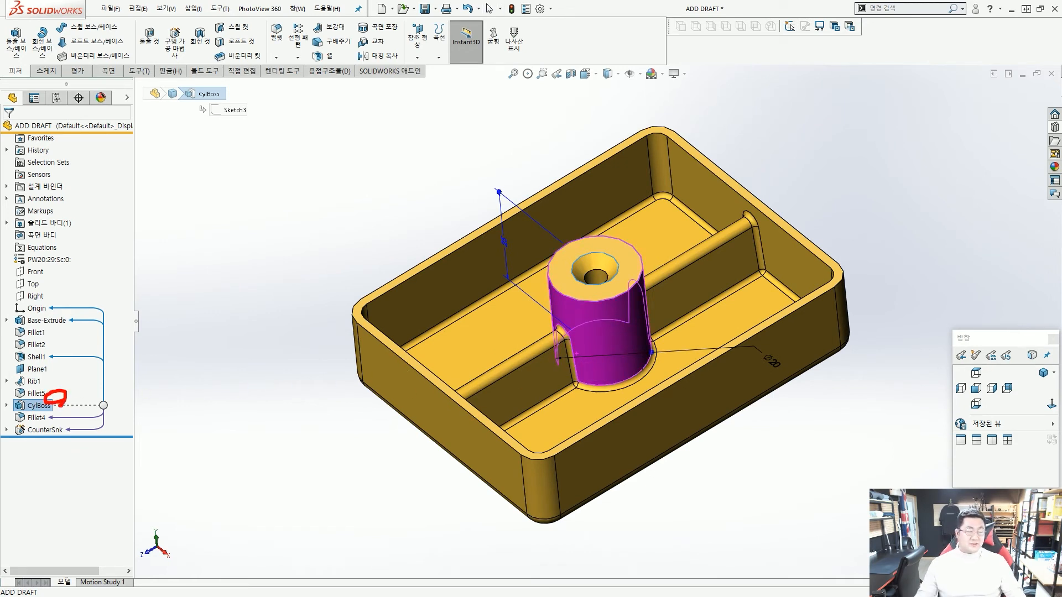
{"action": "key", "text": "Escape"}
{"action": "left_click_drag", "start_coordinate": [104, 437], "coordinate": [112, 401]}
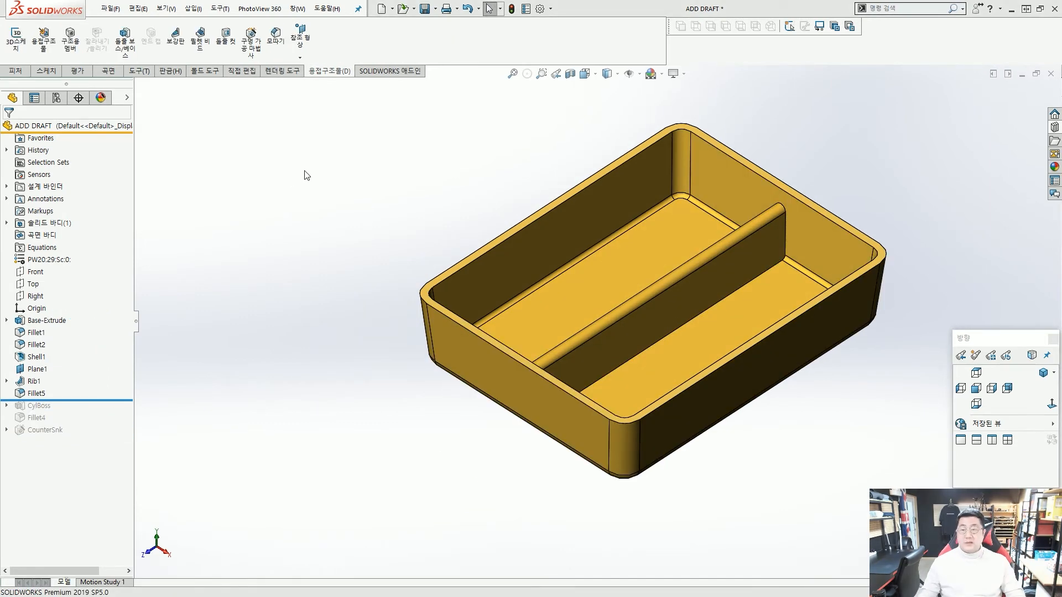
Create a reference plane offset 5 mm above the tray's top rim face
{"action": "left_click", "coordinate": [21, 72]}
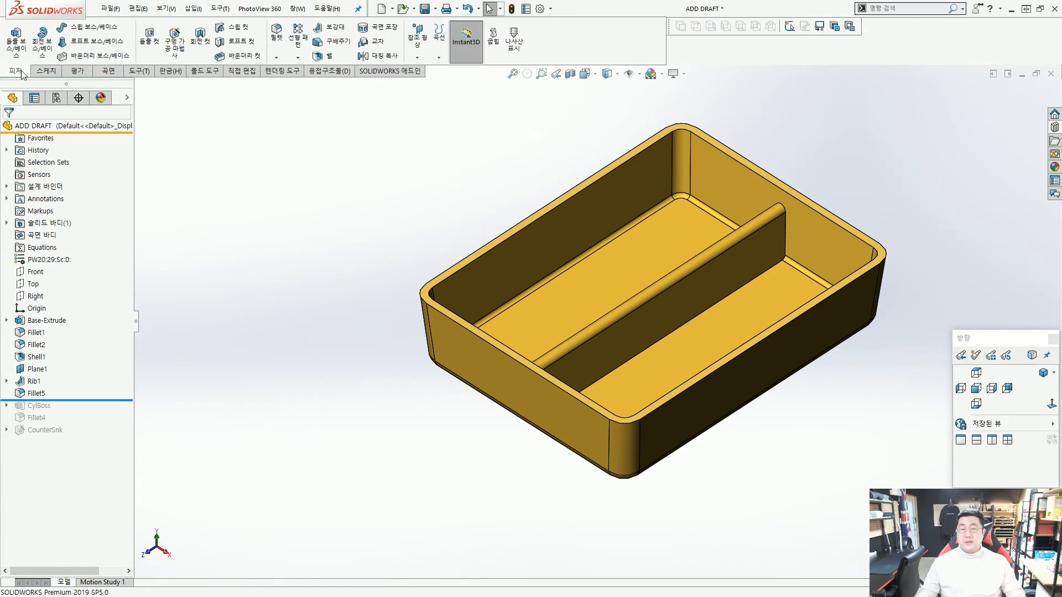
{"action": "left_click", "coordinate": [419, 54]}
{"action": "left_click", "coordinate": [433, 72]}
{"action": "scroll", "coordinate": [468, 290], "scroll_direction": "down", "scroll_amount": 4}
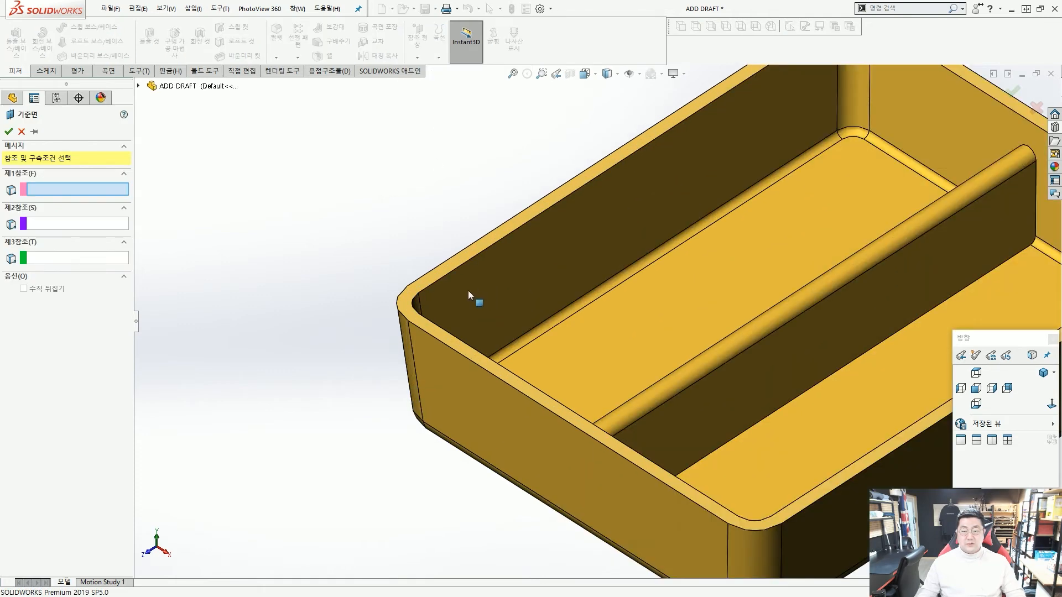
{"action": "left_click", "coordinate": [427, 280]}
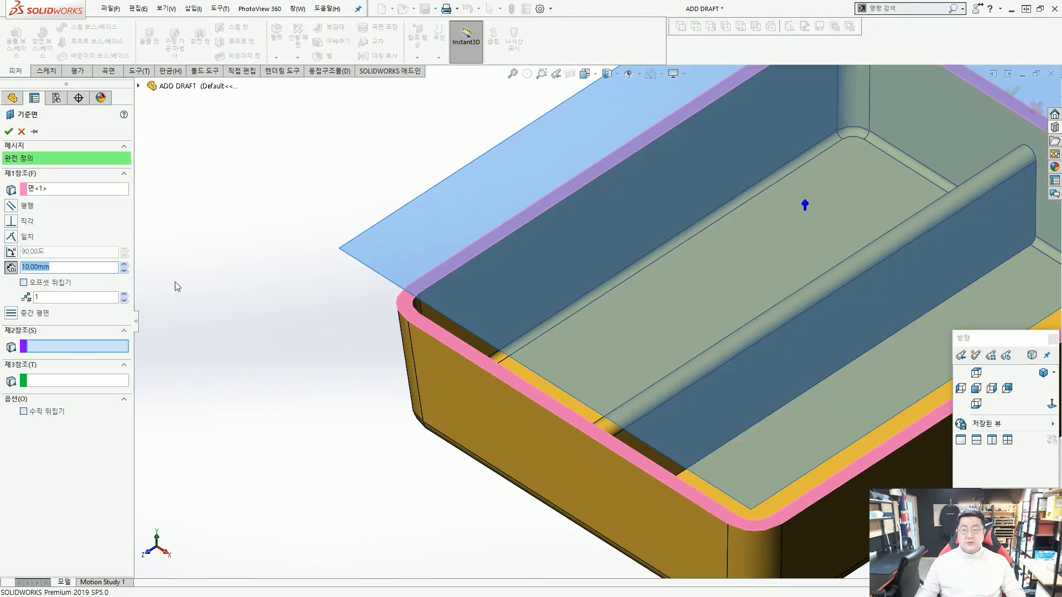
{"action": "double_click", "coordinate": [88, 268]}
{"action": "type", "text": "5"}
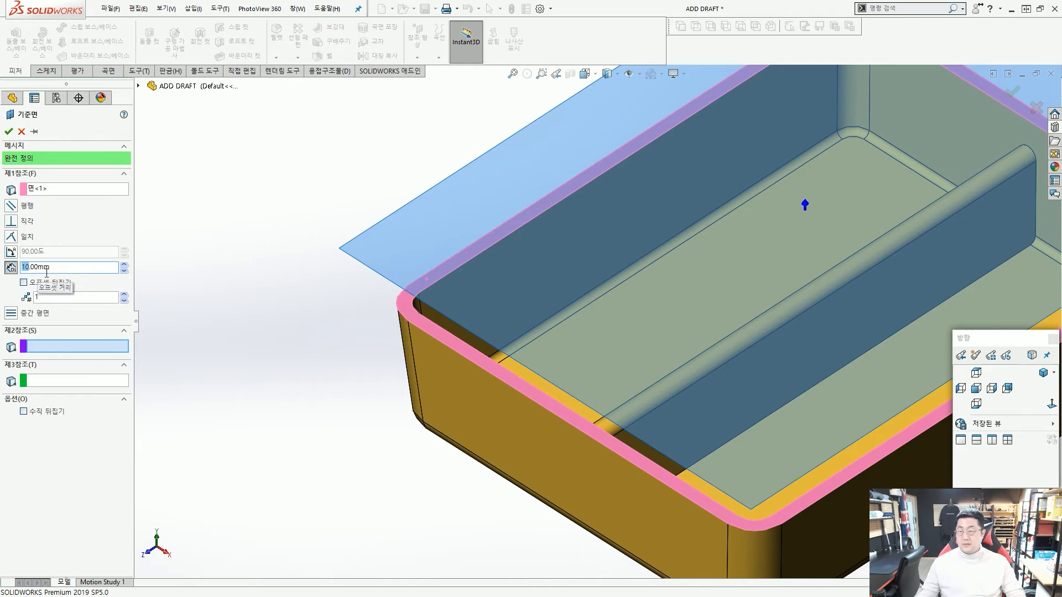
{"action": "middle_click_drag", "start_coordinate": [367, 264], "coordinate": [433, 201]}
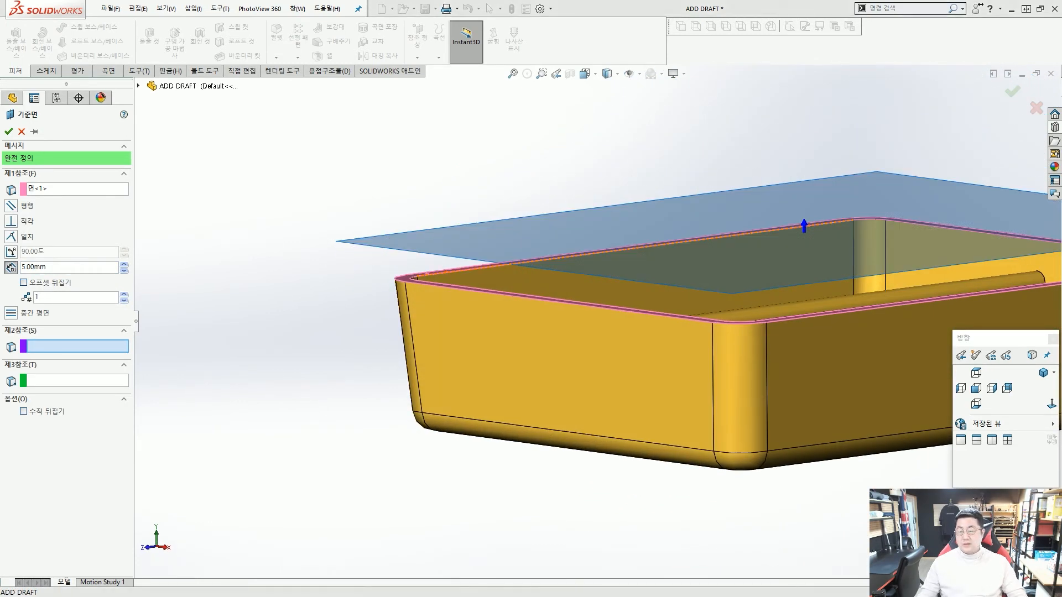
{"action": "left_click", "coordinate": [8, 131]}
{"action": "left_click", "coordinate": [367, 163]}
{"action": "scroll", "coordinate": [463, 202], "scroll_direction": "up", "scroll_amount": 5}
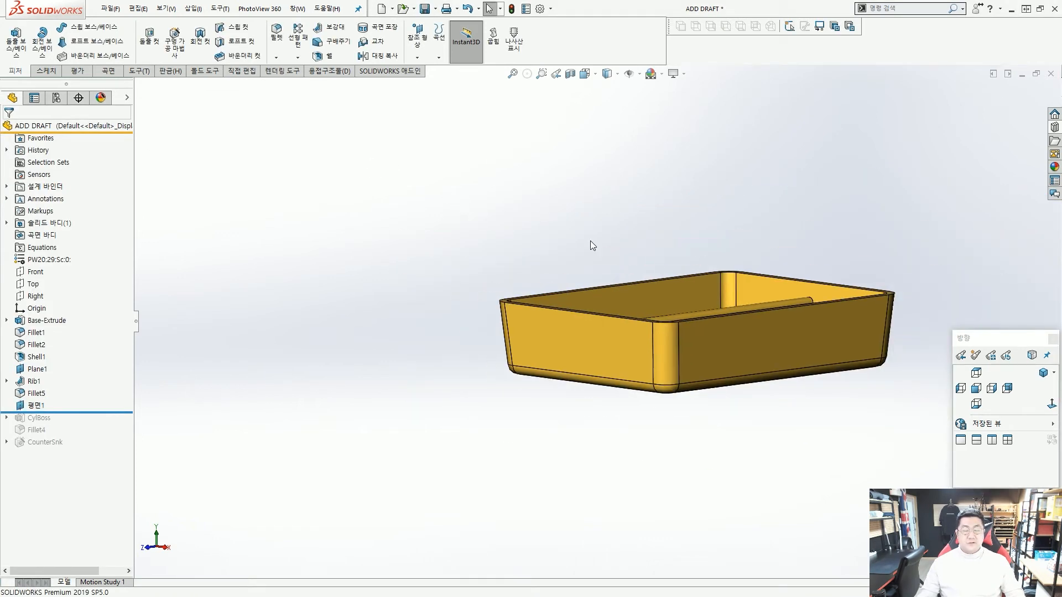
{"action": "scroll", "coordinate": [661, 307], "scroll_direction": "down", "scroll_amount": 2}
{"action": "middle_click_drag", "start_coordinate": [729, 340], "coordinate": [740, 379]}
{"action": "scroll", "coordinate": [761, 344], "scroll_direction": "up", "scroll_amount": 2}
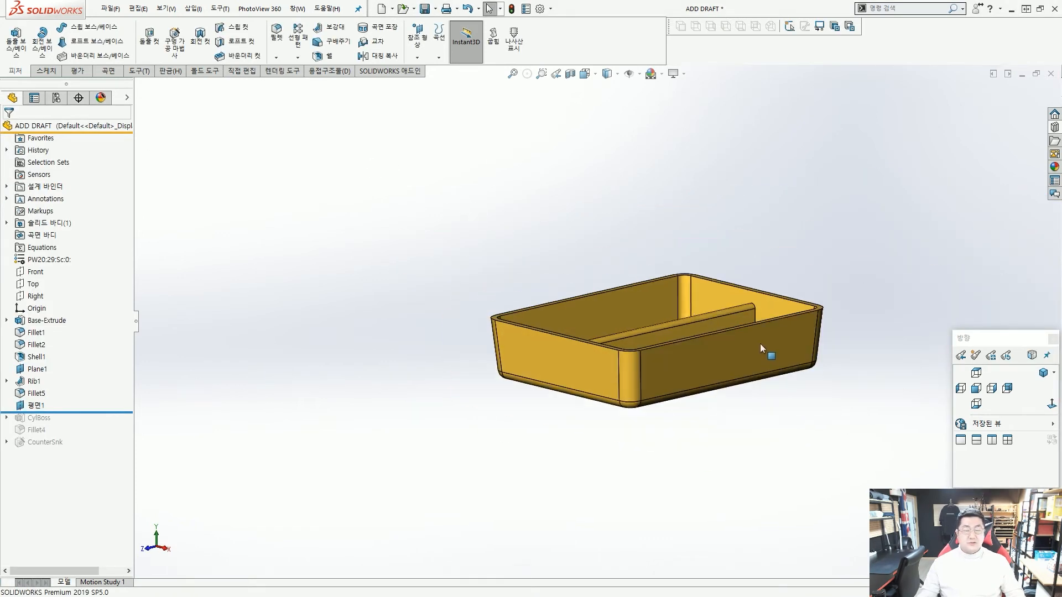
{"action": "scroll", "coordinate": [761, 343], "scroll_direction": "down", "scroll_amount": 3}
{"action": "middle_click_drag", "start_coordinate": [761, 343], "coordinate": [658, 329]}
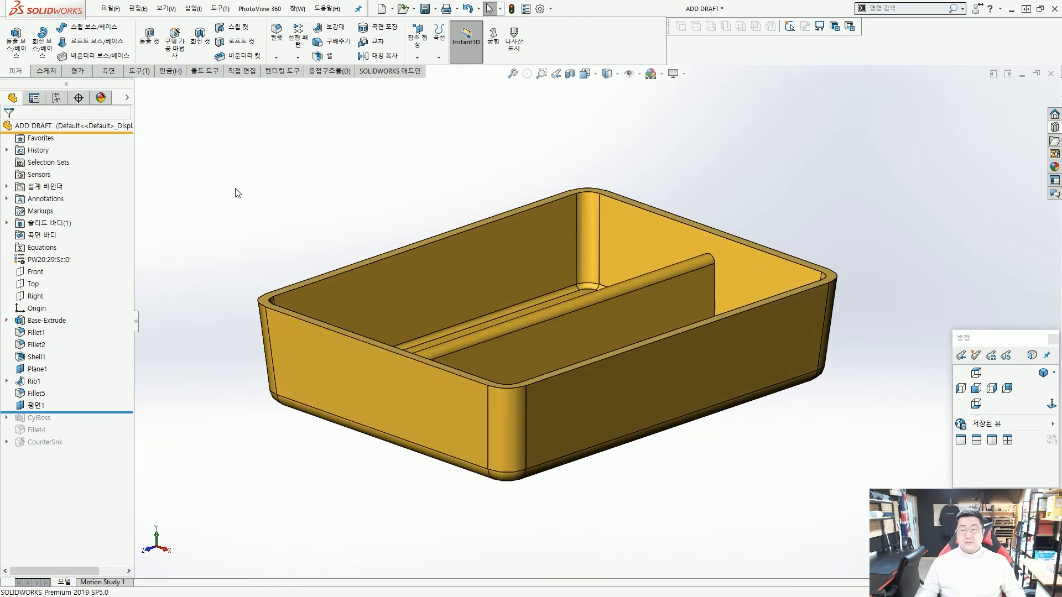
{"action": "left_click", "coordinate": [128, 100]}
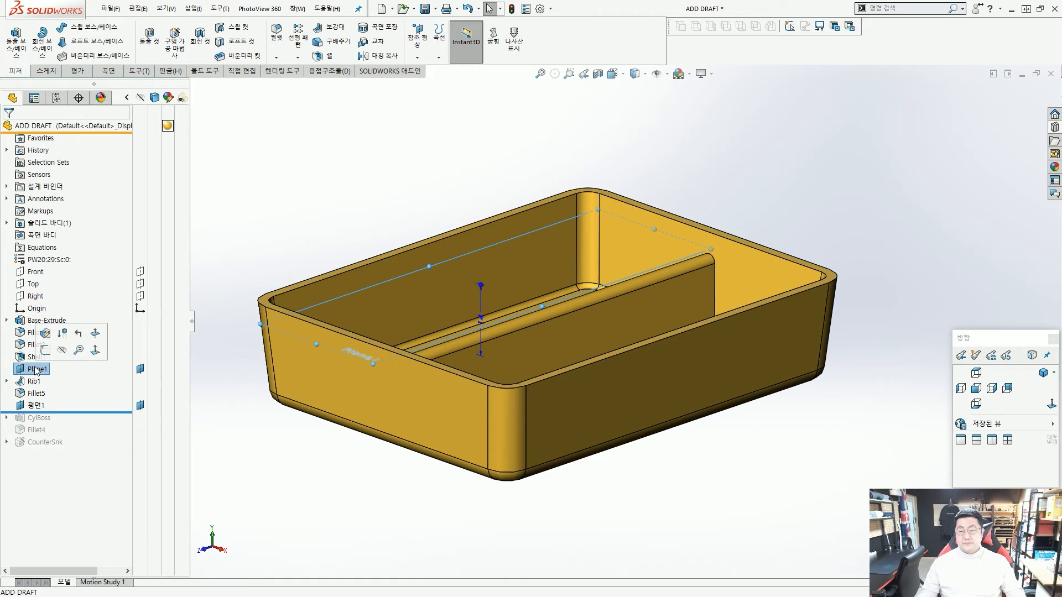
{"action": "left_click", "coordinate": [128, 99]}
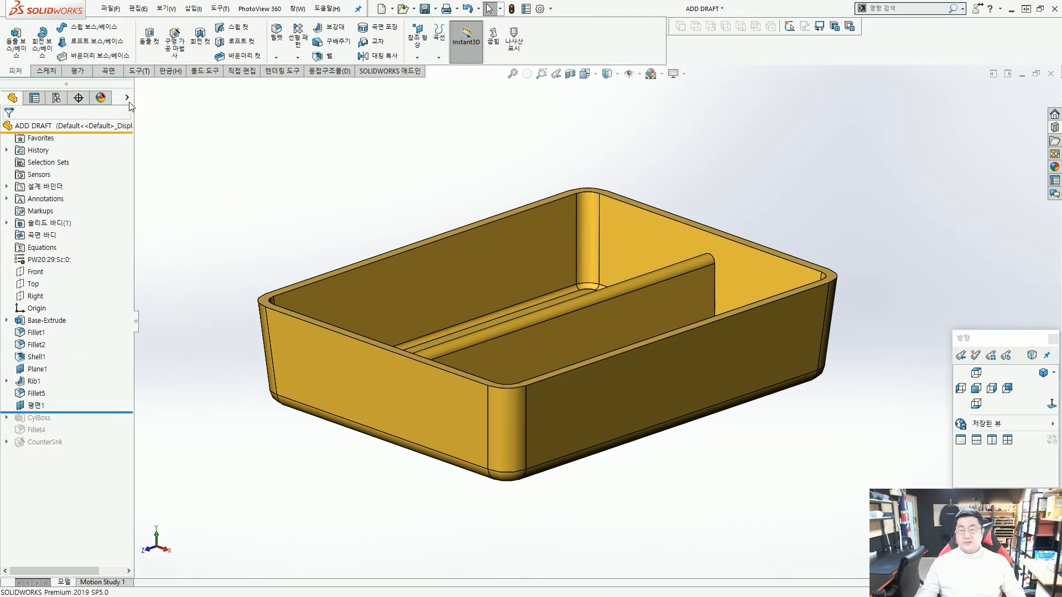
{"action": "scroll", "coordinate": [460, 271], "scroll_direction": "up", "scroll_amount": 3}
{"action": "middle_click_drag", "start_coordinate": [460, 271], "coordinate": [461, 282]}
{"action": "key", "text": "f"}
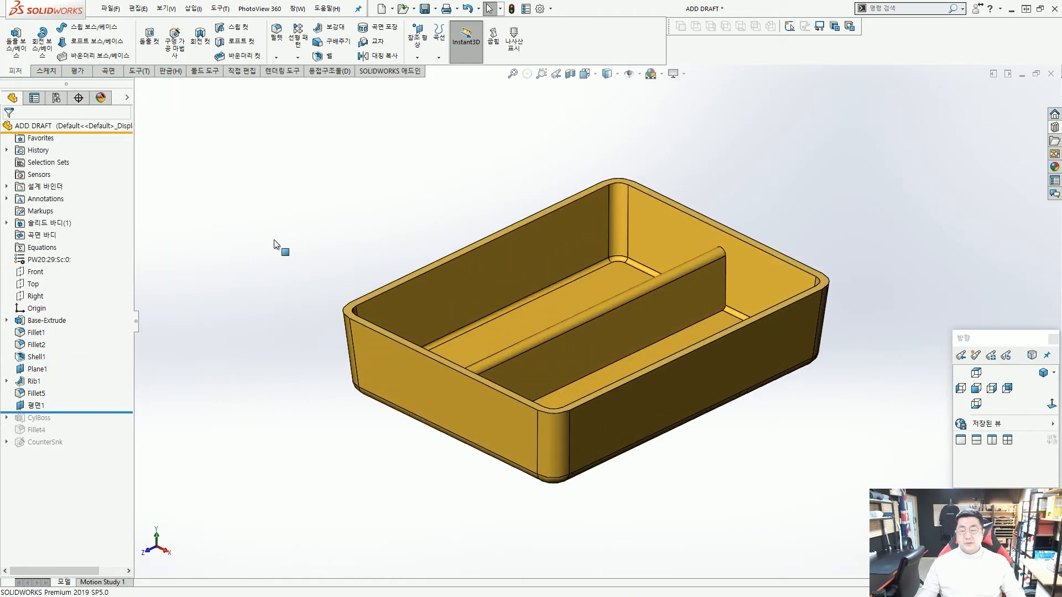
Roll the feature history forward to just after CylBoss and check the boss's extent in the model
{"action": "left_click_drag", "start_coordinate": [118, 413], "coordinate": [108, 423]}
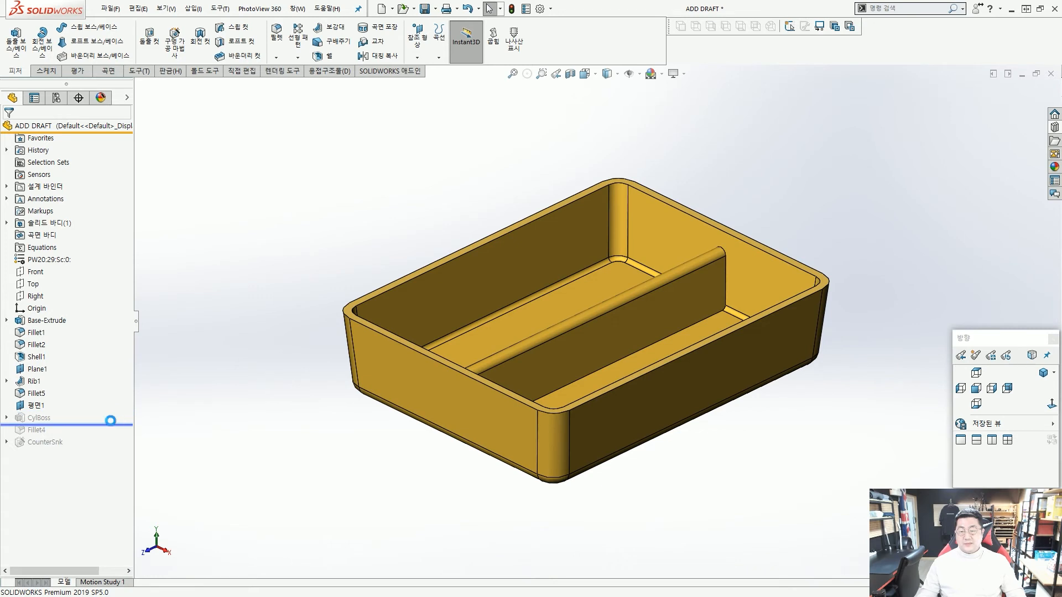
{"action": "left_click", "coordinate": [33, 418]}
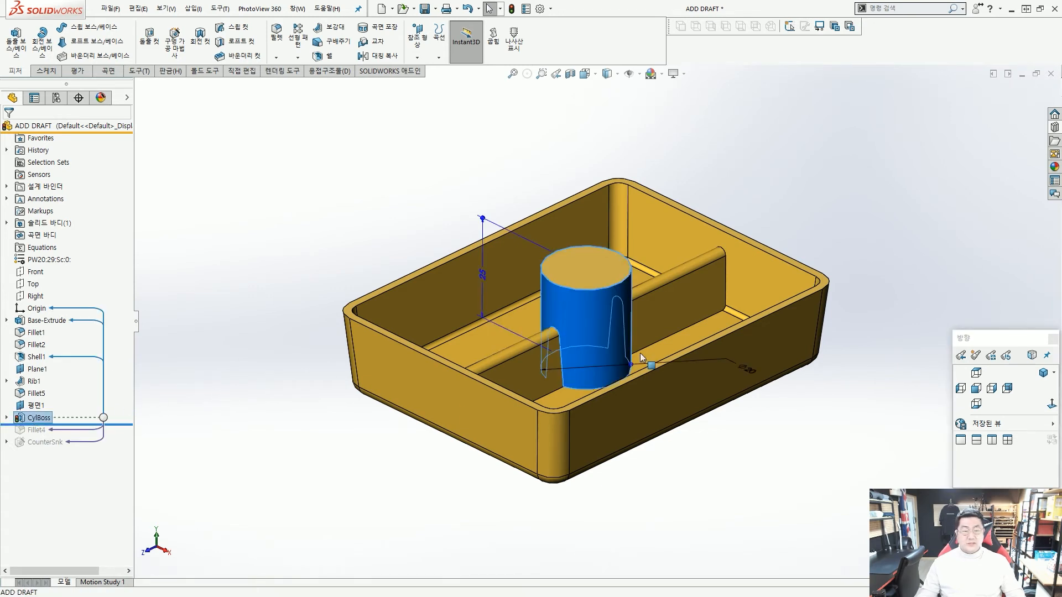
{"action": "left_click", "coordinate": [315, 210]}
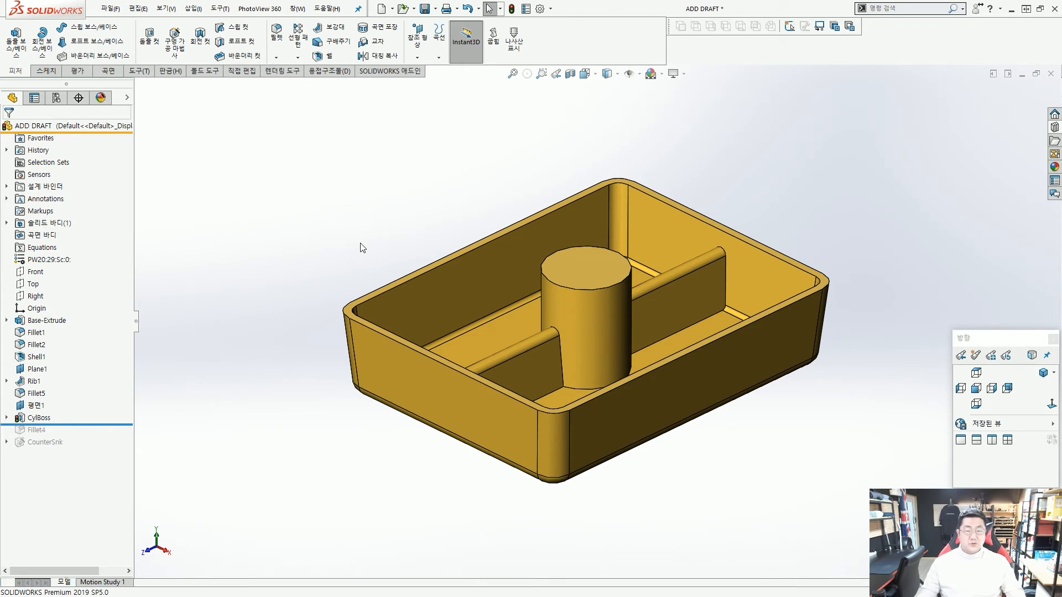
{"action": "left_click", "coordinate": [54, 419]}
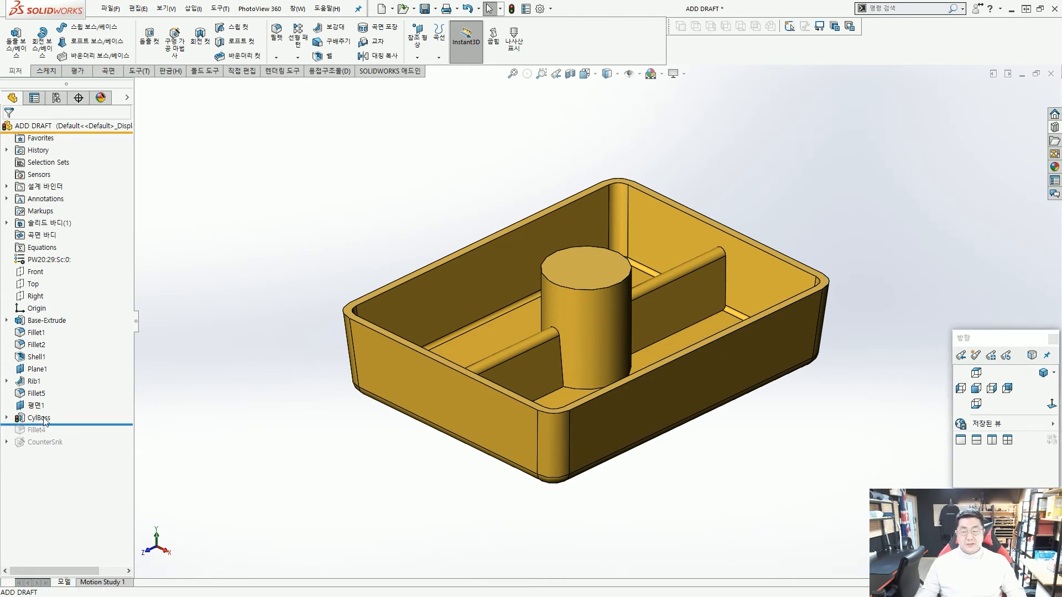
{"action": "middle_click_drag", "start_coordinate": [381, 387], "coordinate": [381, 412]}
{"action": "mouse_move", "coordinate": [688, 332]}
{"action": "left_mouse_down"}
{"action": "mouse_move", "coordinate": [653, 316]}
{"action": "mouse_move", "coordinate": [636, 362]}
{"action": "mouse_move", "coordinate": [636, 246]}
{"action": "mouse_move", "coordinate": [620, 253]}
{"action": "left_mouse_up"}
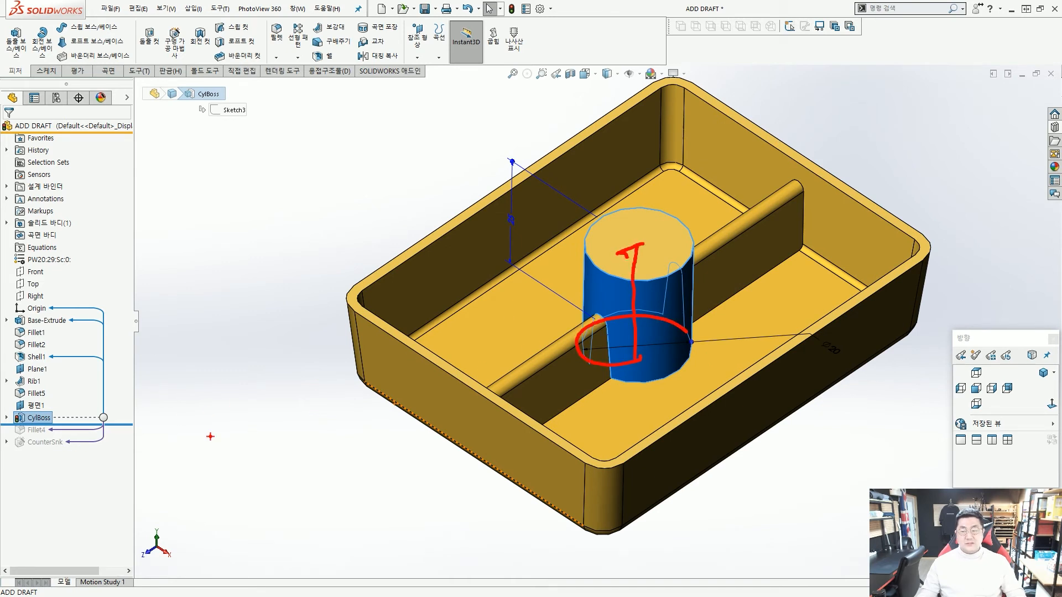
{"action": "mouse_move", "coordinate": [61, 442]}
{"action": "left_mouse_down"}
{"action": "mouse_move", "coordinate": [71, 399]}
{"action": "mouse_move", "coordinate": [55, 396]}
{"action": "mouse_move", "coordinate": [50, 408]}
{"action": "left_mouse_up"}
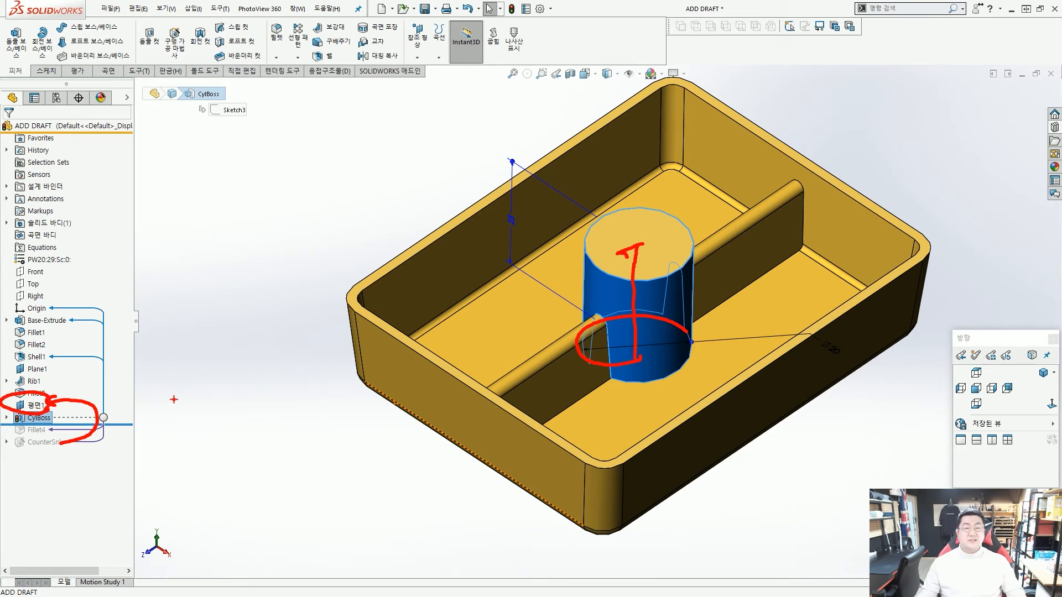
{"action": "key", "text": "Escape"}
{"action": "left_click", "coordinate": [202, 386]}
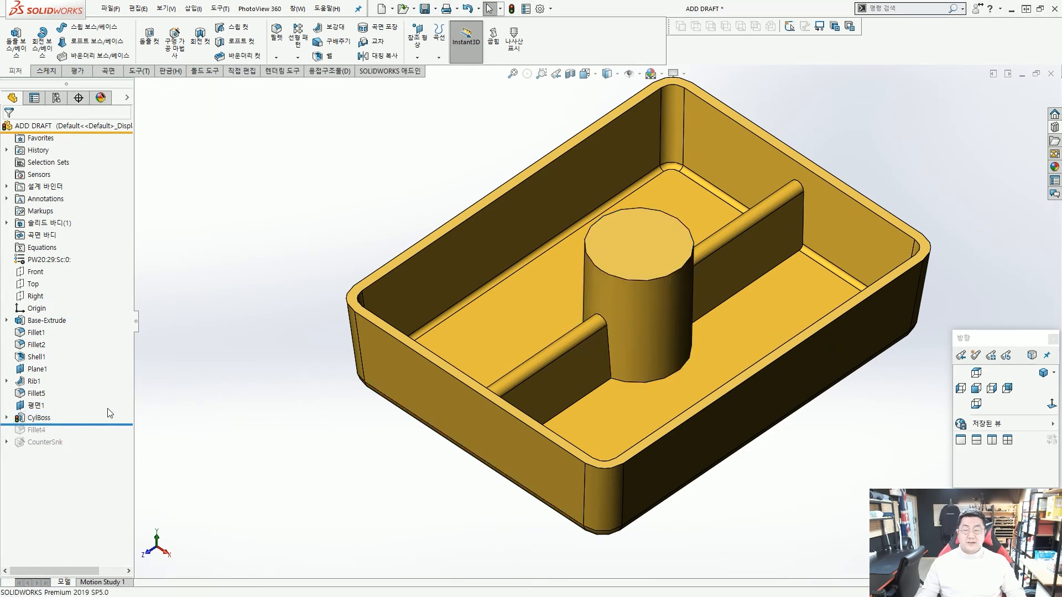
Move CylBoss's Sketch3 onto the new plane 평면1 by editing its sketch plane, and continue the rebuild ignoring errors
{"action": "left_click", "coordinate": [7, 418]}
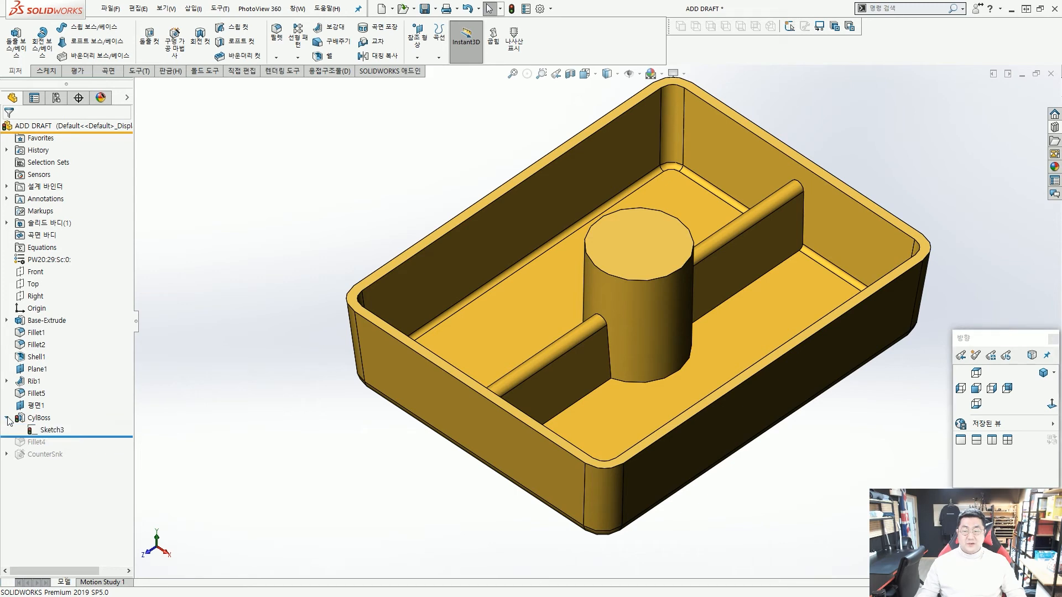
{"action": "left_click", "coordinate": [53, 430]}
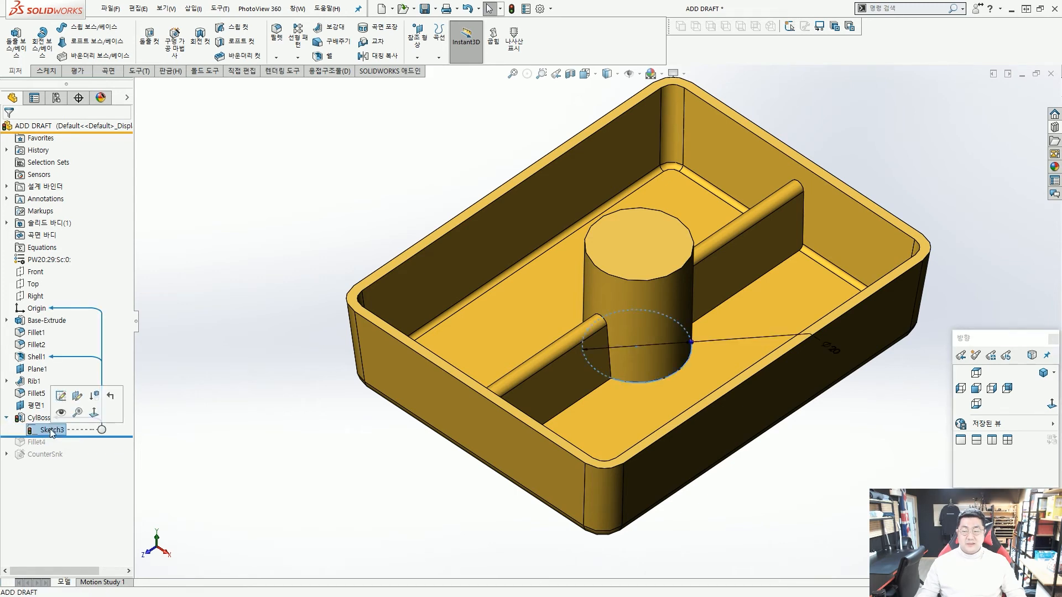
{"action": "left_click", "coordinate": [78, 396]}
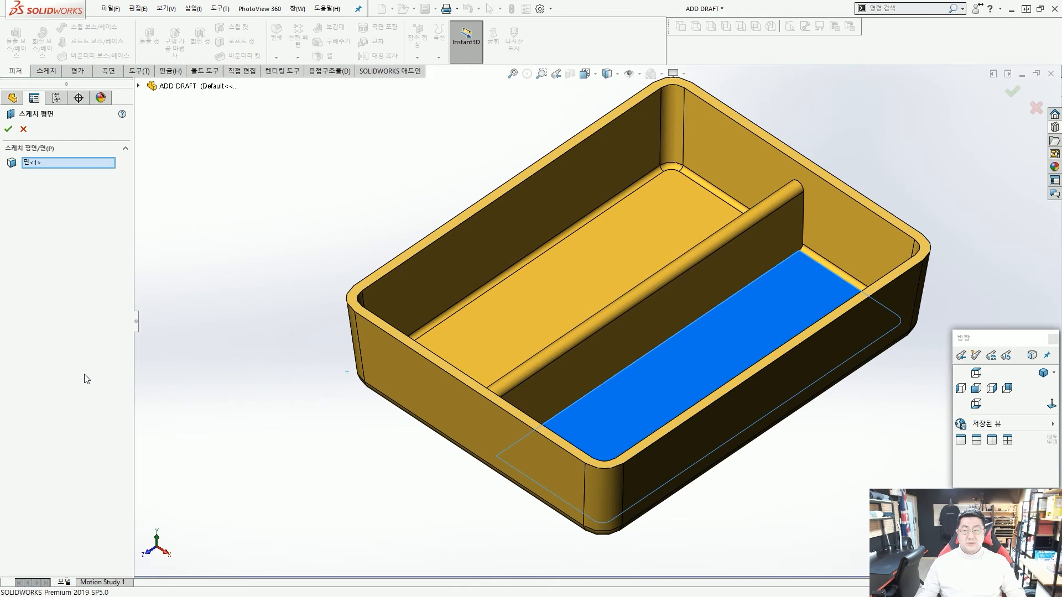
{"action": "left_click", "coordinate": [139, 86]}
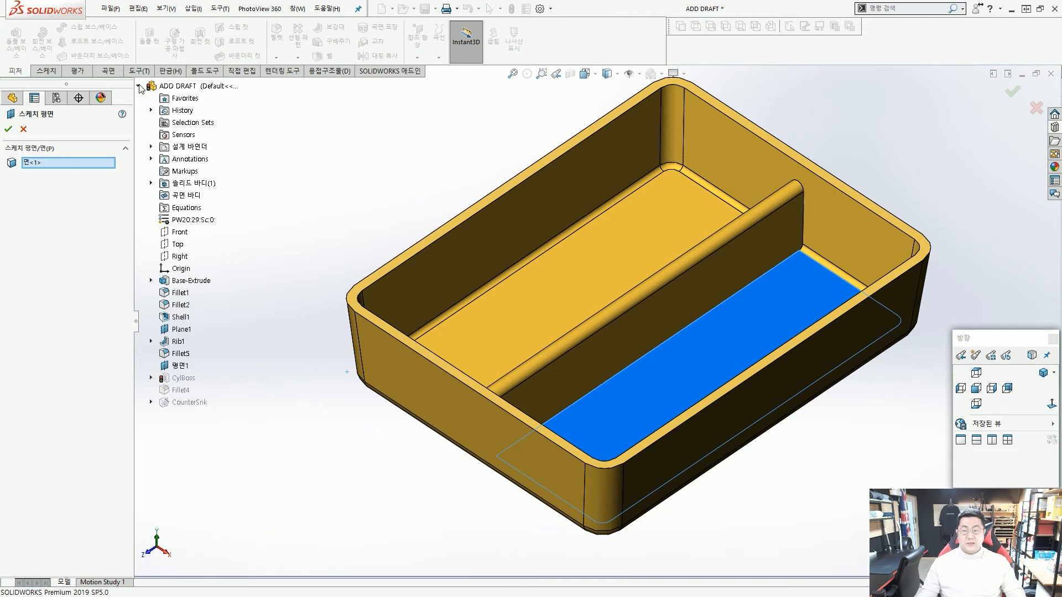
{"action": "left_click", "coordinate": [180, 366]}
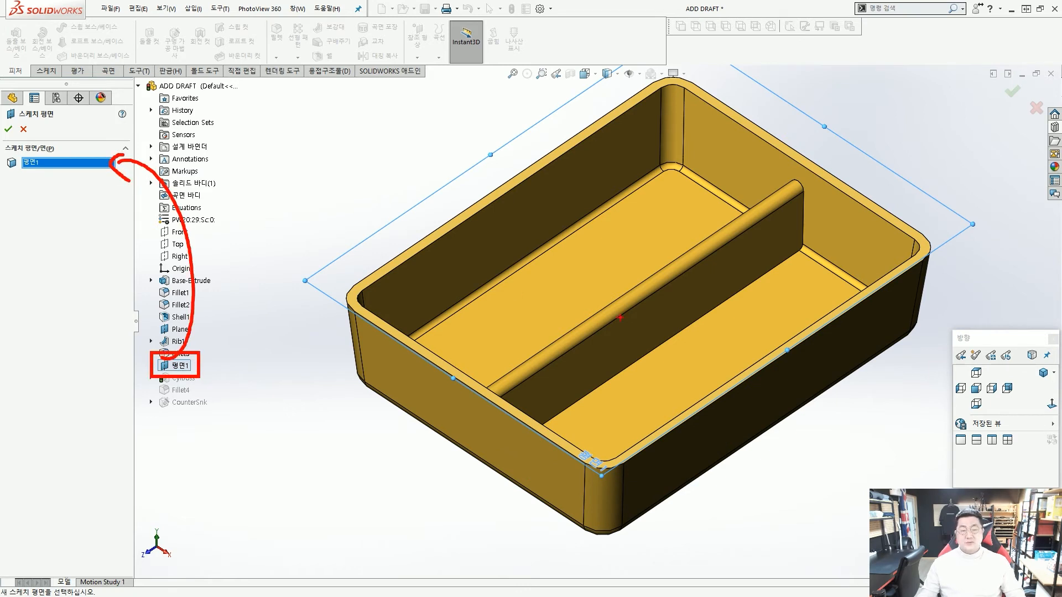
{"action": "left_click_drag", "start_coordinate": [633, 289], "coordinate": [629, 205]}
{"action": "mouse_move", "coordinate": [635, 207]}
{"action": "left_mouse_down"}
{"action": "mouse_move", "coordinate": [606, 223]}
{"action": "mouse_move", "coordinate": [653, 224]}
{"action": "left_mouse_up"}
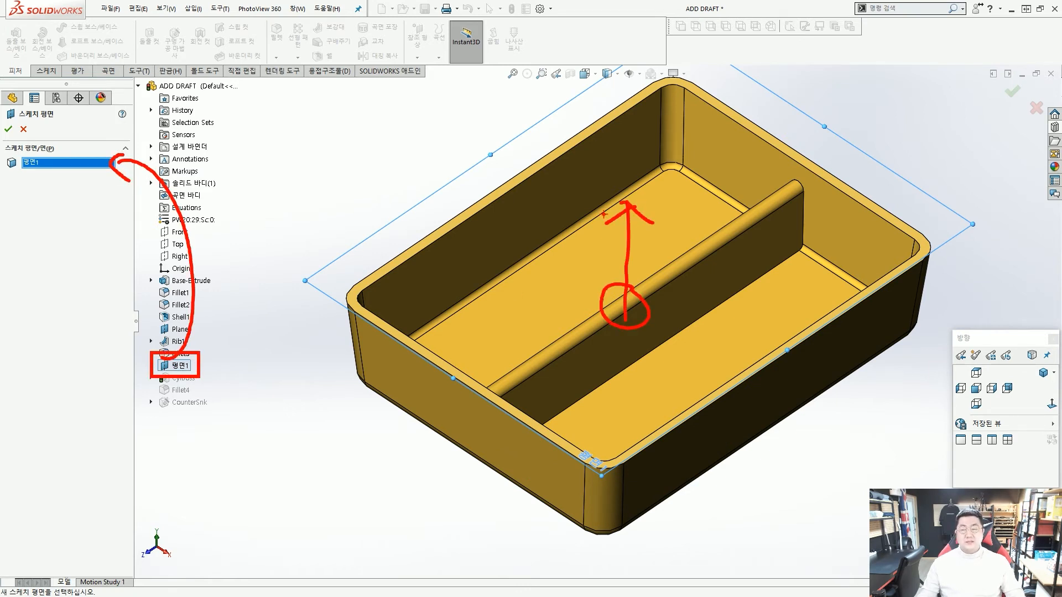
{"action": "left_click", "coordinate": [9, 129]}
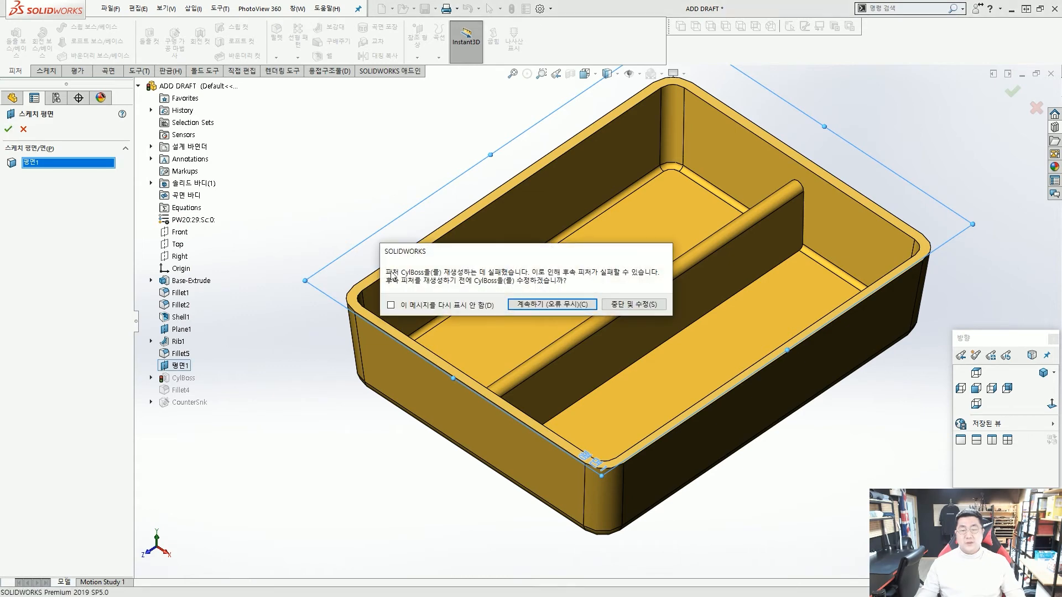
{"action": "left_click", "coordinate": [535, 306]}
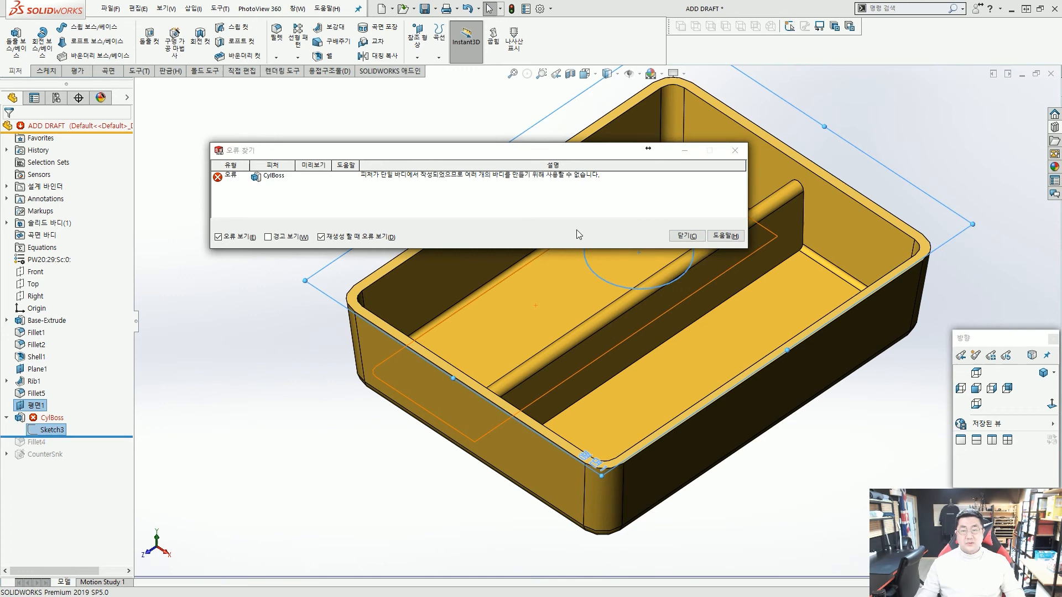
Review the CylBoss rebuild error and inspect the position of Sketch3's circle relative to the tray
{"action": "mouse_move", "coordinate": [349, 160]}
{"action": "left_mouse_down"}
{"action": "mouse_move", "coordinate": [474, 185]}
{"action": "mouse_move", "coordinate": [618, 186]}
{"action": "left_mouse_up"}
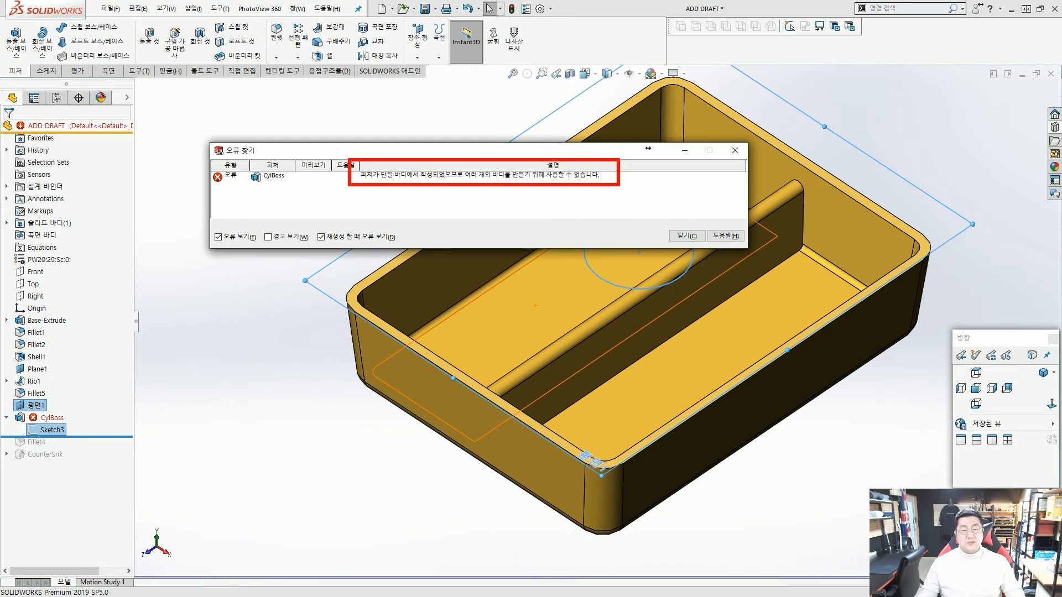
{"action": "key", "text": "Escape"}
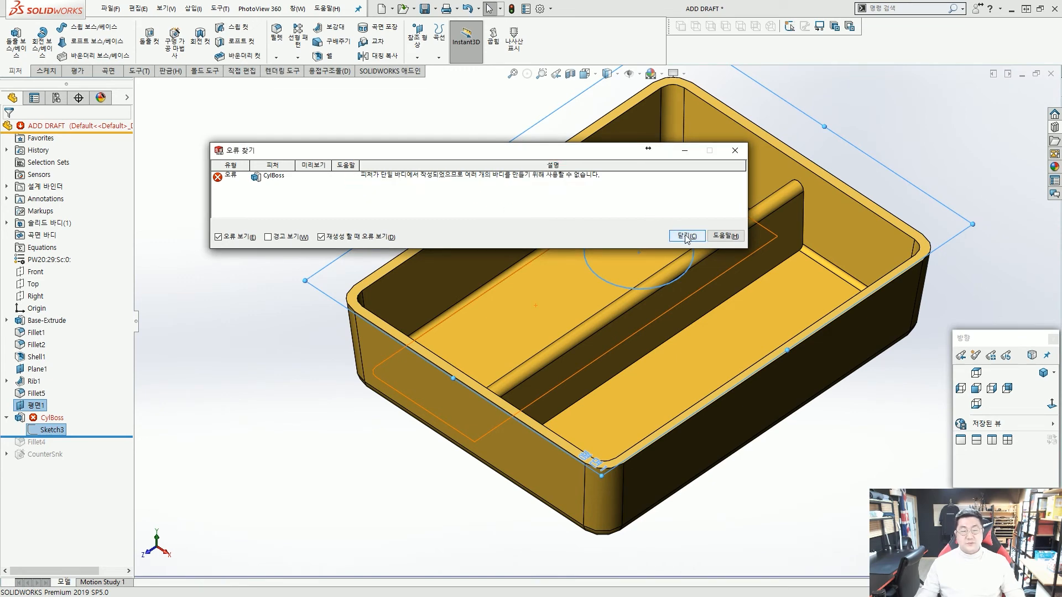
{"action": "left_click", "coordinate": [687, 236]}
{"action": "left_click", "coordinate": [239, 255]}
{"action": "left_click", "coordinate": [395, 357]}
{"action": "mouse_move", "coordinate": [617, 366]}
{"action": "middle_mouse_down"}
{"action": "mouse_move", "coordinate": [602, 247]}
{"action": "mouse_move", "coordinate": [612, 316]}
{"action": "mouse_move", "coordinate": [593, 269]}
{"action": "mouse_move", "coordinate": [605, 301]}
{"action": "middle_mouse_up"}
{"action": "scroll", "coordinate": [605, 302], "scroll_direction": "down", "scroll_amount": 1}
{"action": "mouse_move", "coordinate": [626, 247]}
{"action": "left_mouse_down"}
{"action": "mouse_move", "coordinate": [623, 135]}
{"action": "mouse_move", "coordinate": [636, 150]}
{"action": "left_mouse_up"}
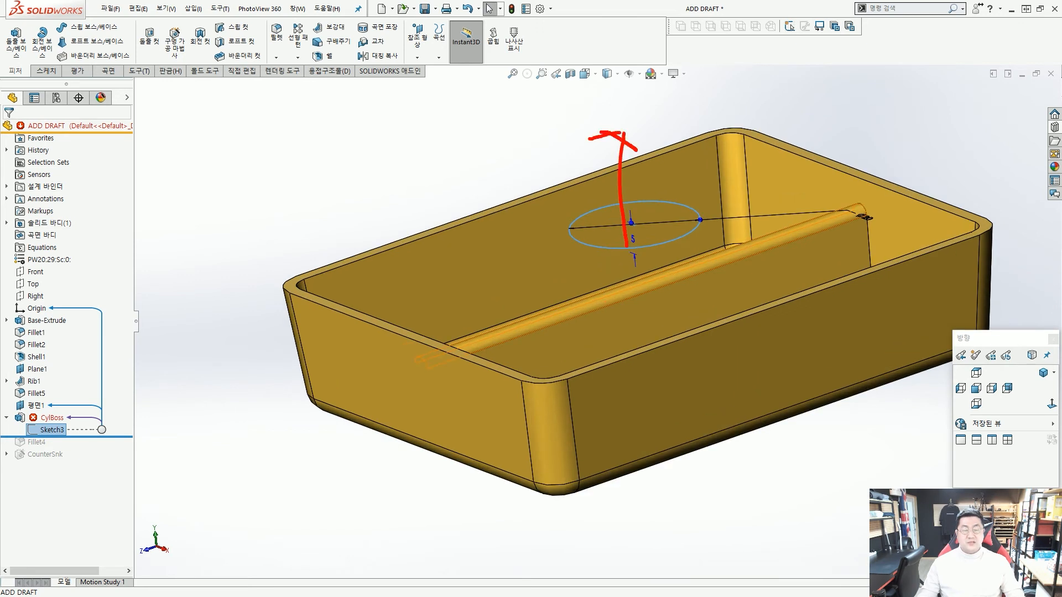
{"action": "key", "text": "Escape"}
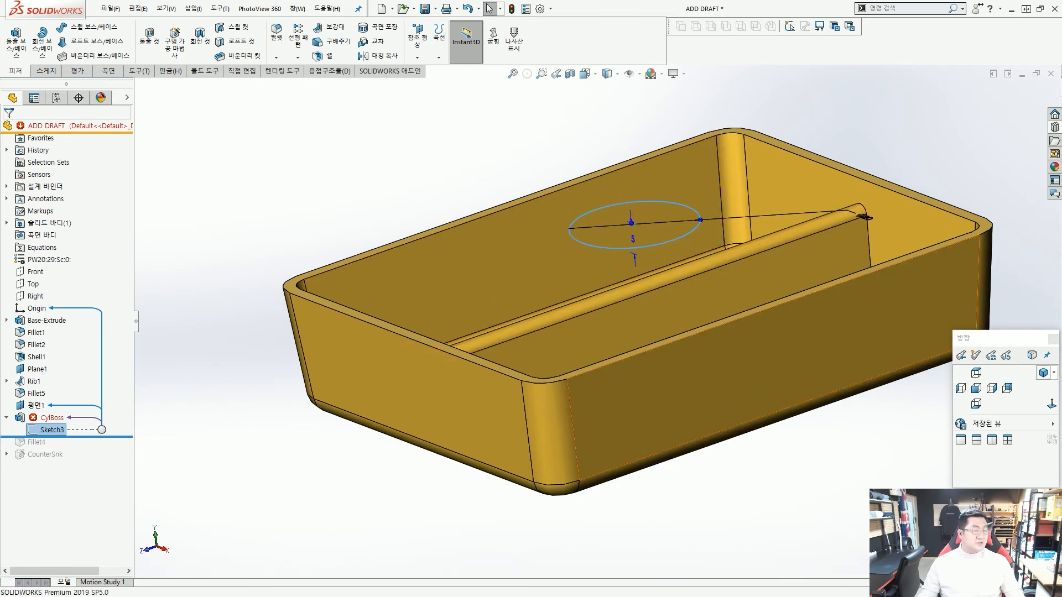
Set the diameter of Sketch3's circle to 12 mm and continue the rebuild ignoring errors
{"action": "left_click", "coordinate": [1043, 373]}
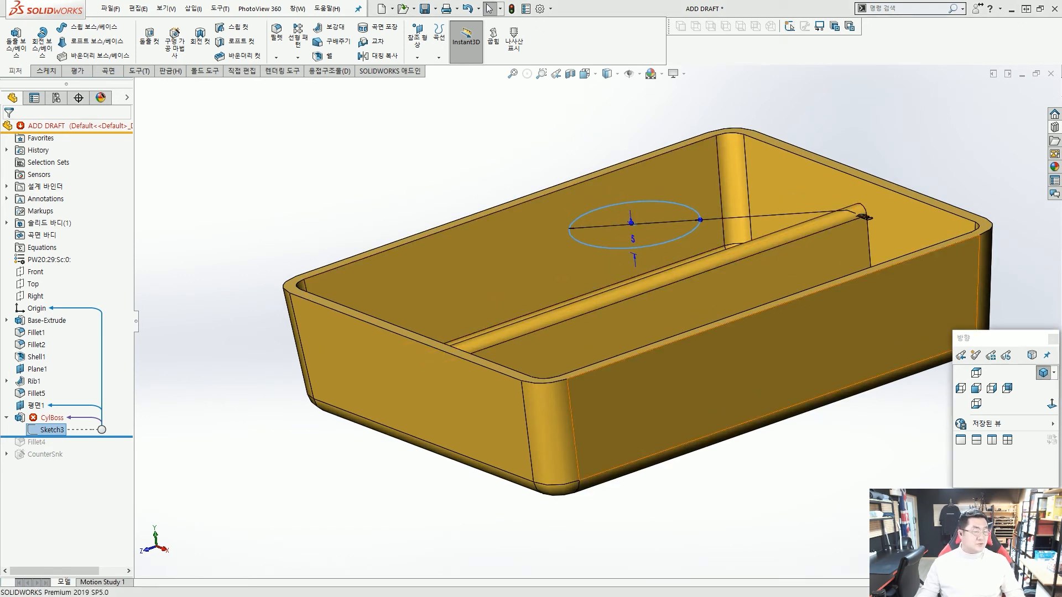
{"action": "left_click", "coordinate": [420, 145]}
{"action": "middle_click_drag", "start_coordinate": [490, 161], "coordinate": [526, 229]}
{"action": "left_click", "coordinate": [55, 431]}
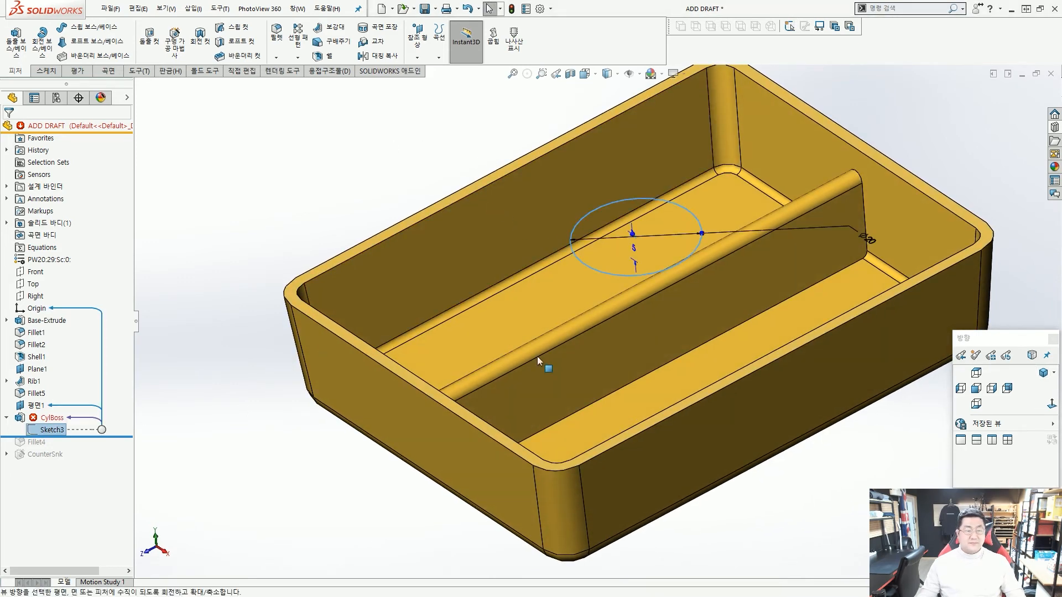
{"action": "scroll", "coordinate": [840, 289], "scroll_direction": "up", "scroll_amount": 3}
{"action": "scroll", "coordinate": [782, 287], "scroll_direction": "down", "scroll_amount": 1}
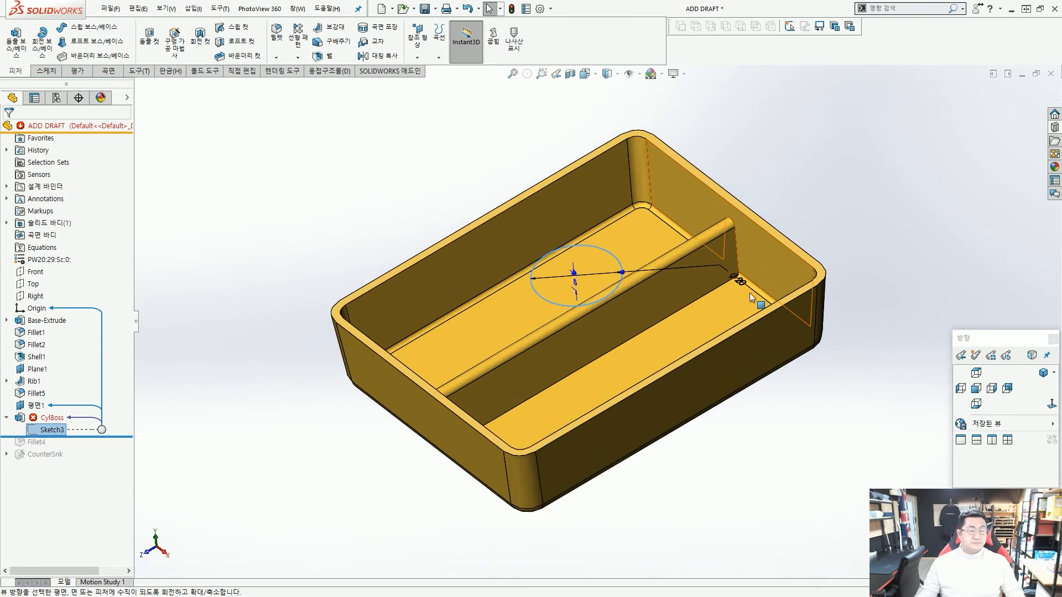
{"action": "left_click_drag", "start_coordinate": [744, 281], "coordinate": [847, 214]}
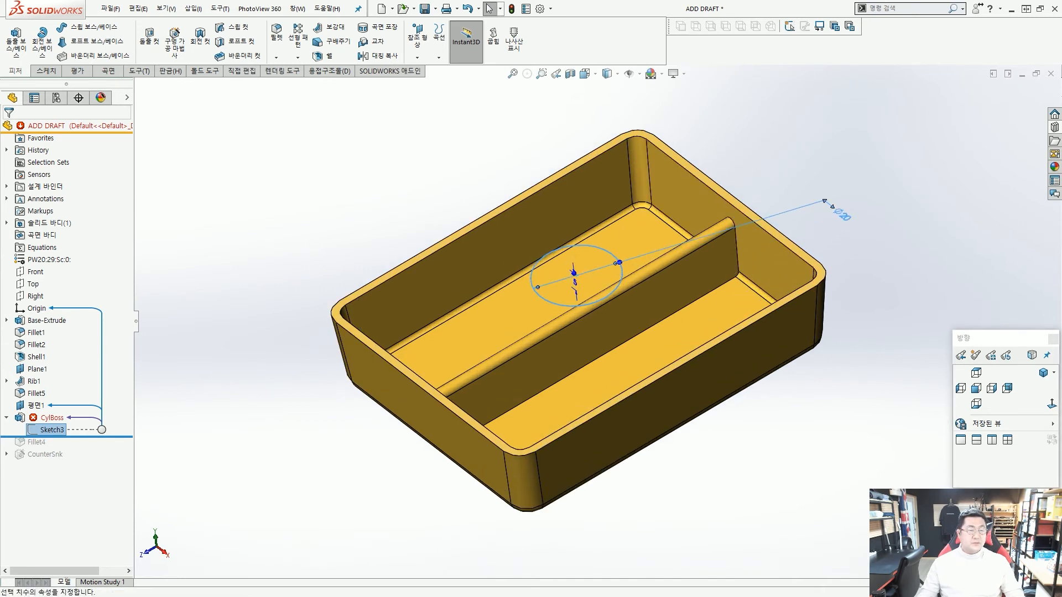
{"action": "double_click", "coordinate": [843, 218]}
{"action": "type", "text": "12"}
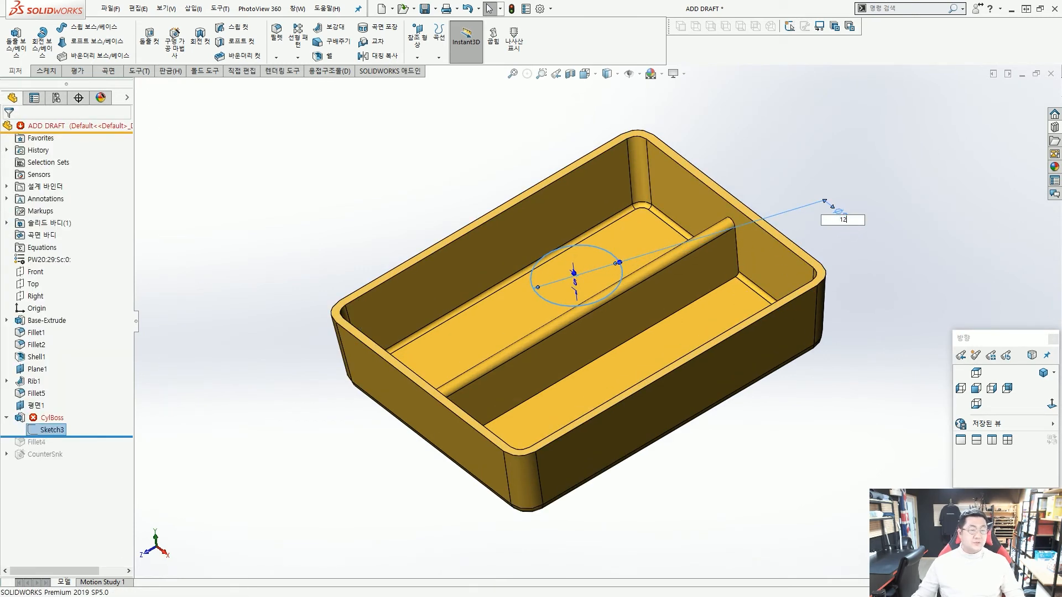
{"action": "key", "text": "Return"}
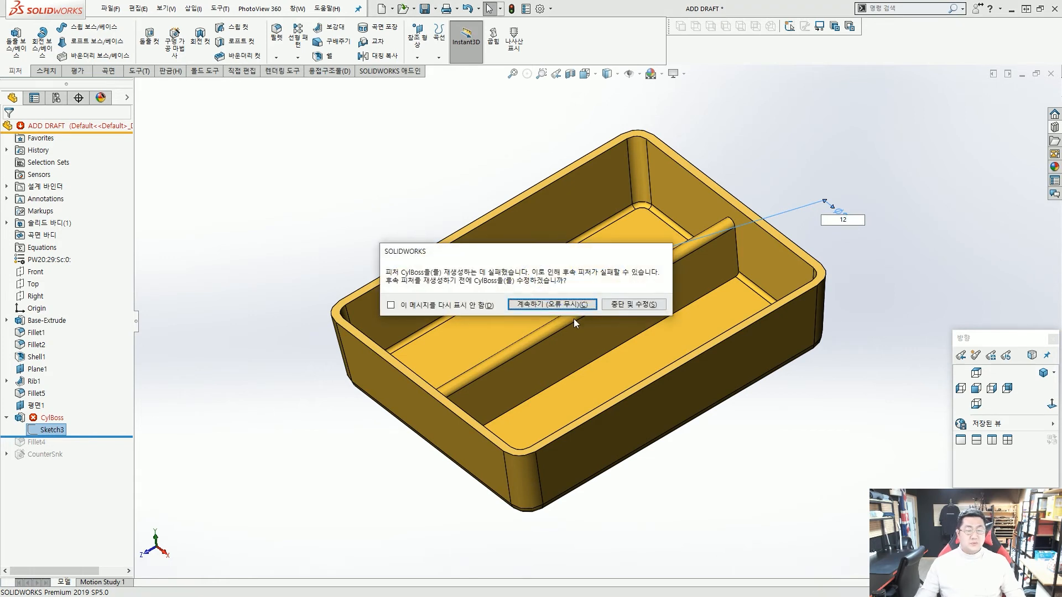
{"action": "left_click", "coordinate": [566, 303]}
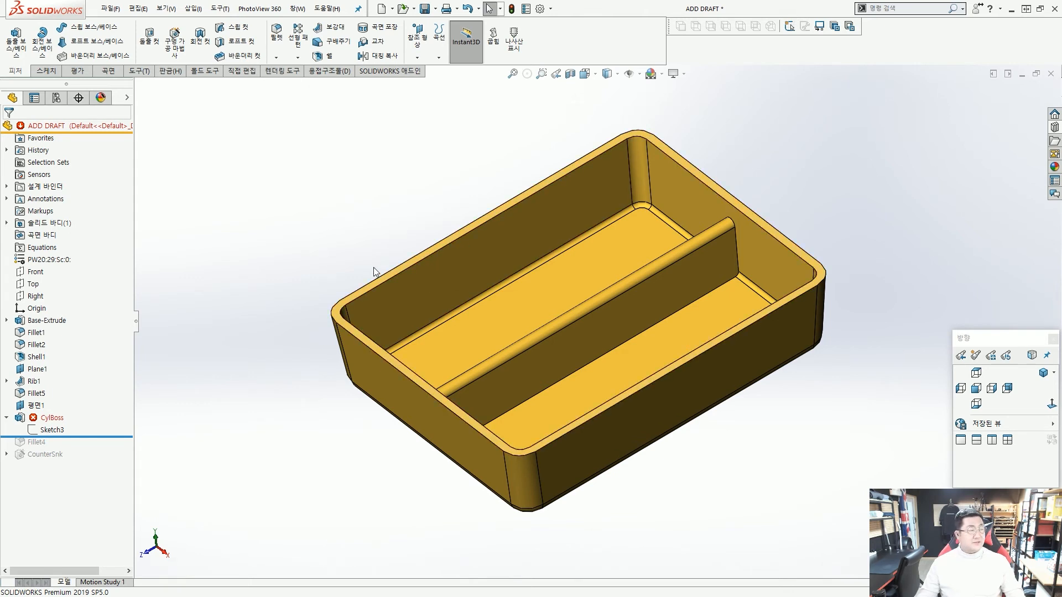
Edit CylBoss to reverse its extrusion direction down into the tray and add a 5° outward draft
{"action": "left_click", "coordinate": [51, 418]}
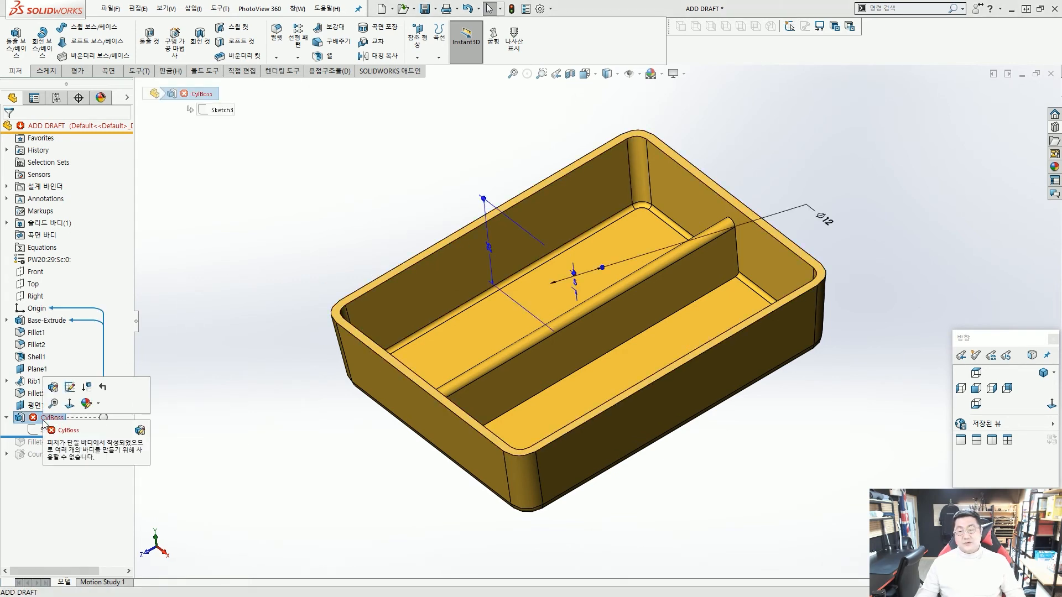
{"action": "left_click", "coordinate": [53, 389]}
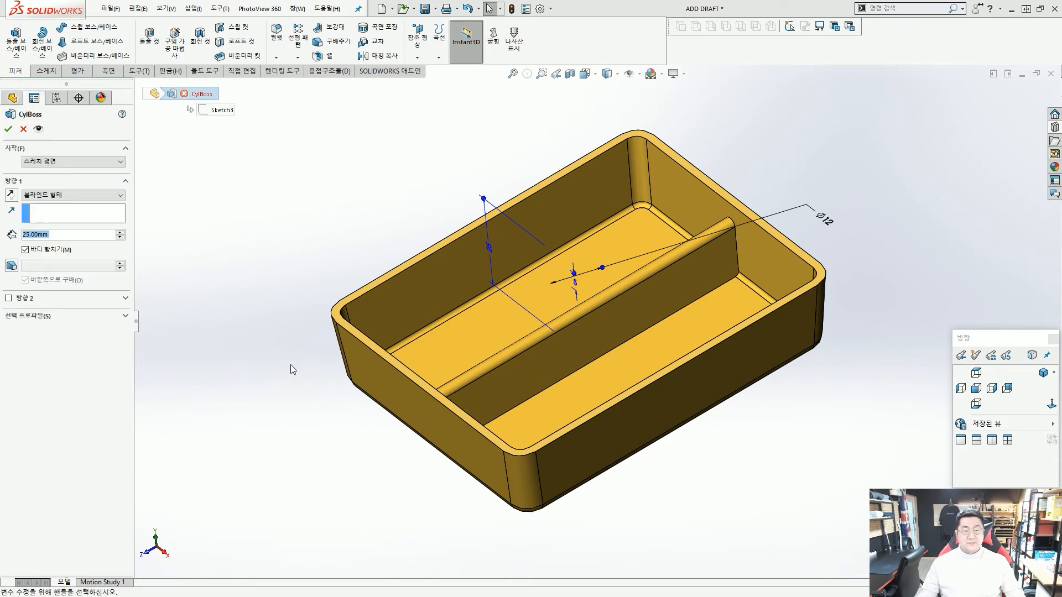
{"action": "scroll", "coordinate": [611, 290], "scroll_direction": "up", "scroll_amount": 2}
{"action": "middle_click_drag", "start_coordinate": [610, 291], "coordinate": [610, 264]}
{"action": "scroll", "coordinate": [611, 263], "scroll_direction": "down", "scroll_amount": 2}
{"action": "scroll", "coordinate": [576, 295], "scroll_direction": "down", "scroll_amount": 1}
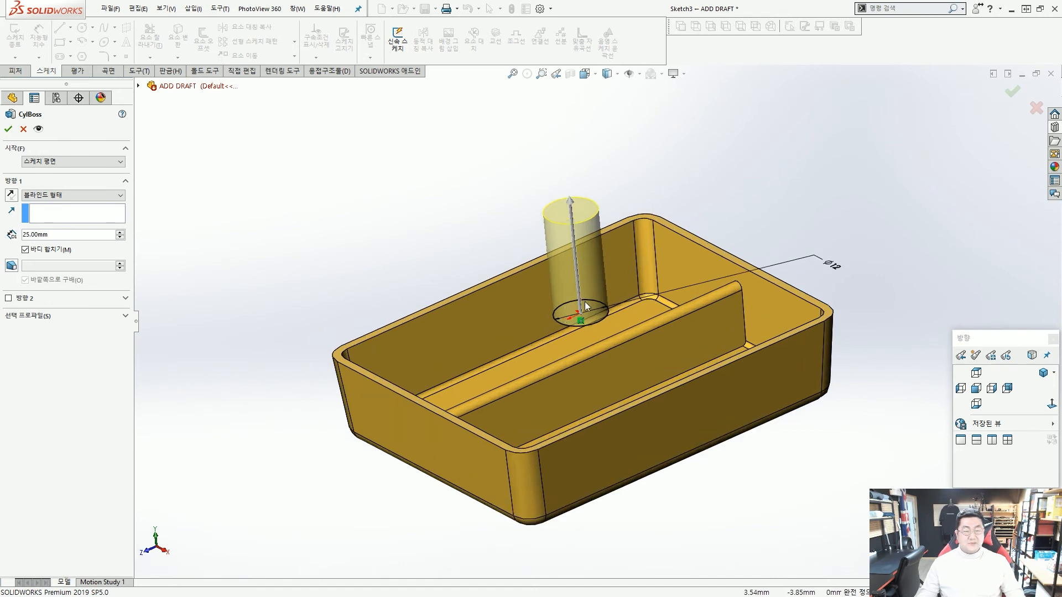
{"action": "mouse_move", "coordinate": [611, 310]}
{"action": "left_mouse_down"}
{"action": "mouse_move", "coordinate": [580, 228]}
{"action": "mouse_move", "coordinate": [601, 244]}
{"action": "left_mouse_up"}
{"action": "left_click_drag", "start_coordinate": [555, 259], "coordinate": [84, 241]}
{"action": "mouse_move", "coordinate": [96, 237]}
{"action": "left_mouse_down"}
{"action": "mouse_move", "coordinate": [72, 247]}
{"action": "mouse_move", "coordinate": [81, 249]}
{"action": "left_mouse_up"}
{"action": "left_click_drag", "start_coordinate": [9, 241], "coordinate": [72, 257], "text": "ctrl"}
{"action": "mouse_move", "coordinate": [175, 282]}
{"action": "left_mouse_down"}
{"action": "mouse_move", "coordinate": [91, 250]}
{"action": "mouse_move", "coordinate": [108, 265]}
{"action": "left_mouse_up"}
{"action": "key", "text": "Escape"}
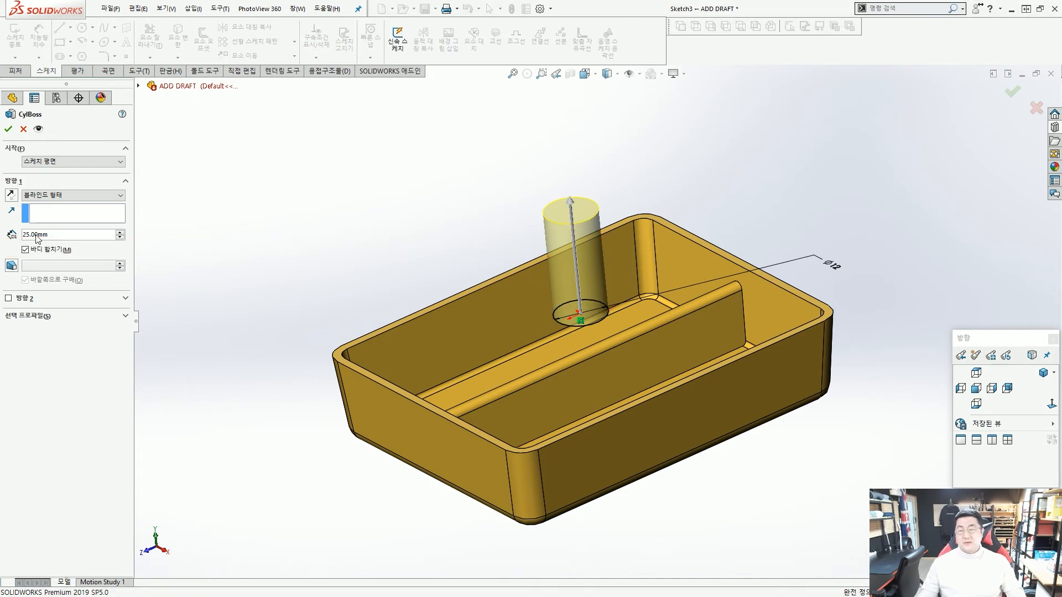
{"action": "left_click_drag", "start_coordinate": [2, 179], "coordinate": [23, 202], "text": "ctrl"}
{"action": "left_click_drag", "start_coordinate": [70, 229], "coordinate": [33, 200]}
{"action": "key", "text": "Escape"}
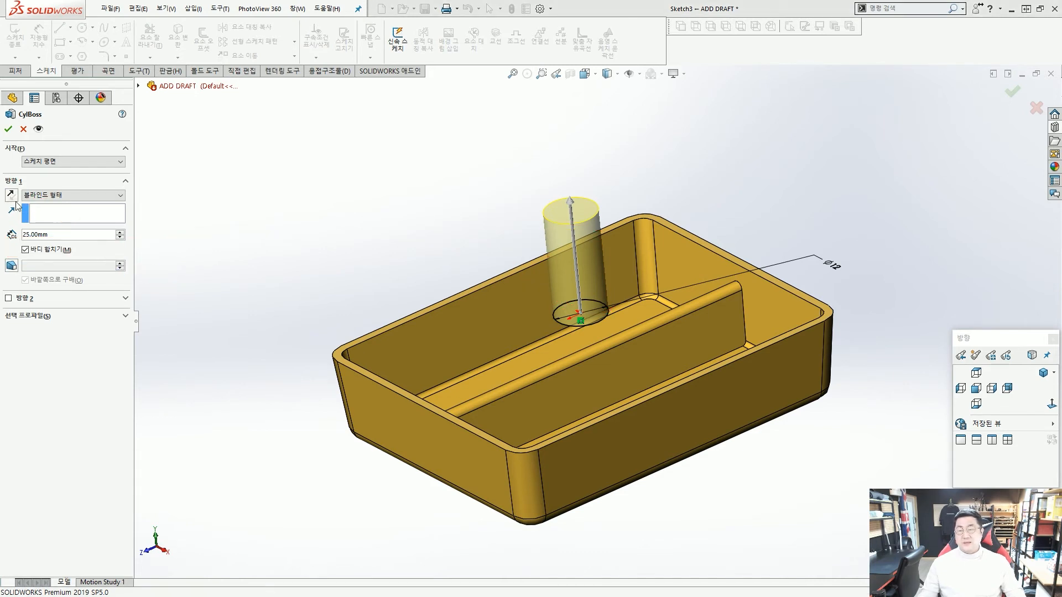
{"action": "left_click", "coordinate": [10, 195]}
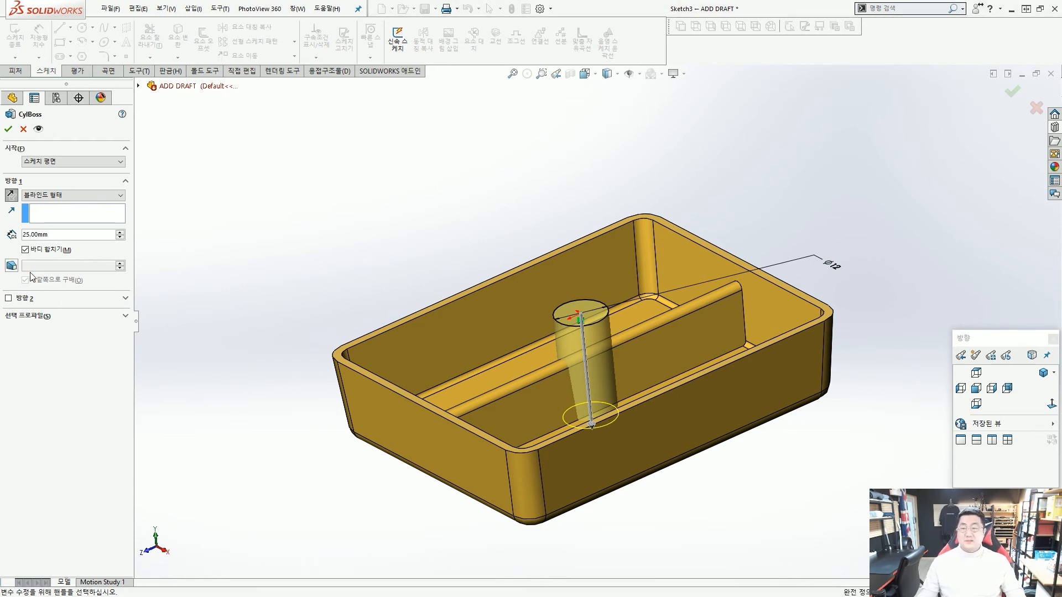
{"action": "left_click", "coordinate": [12, 266]}
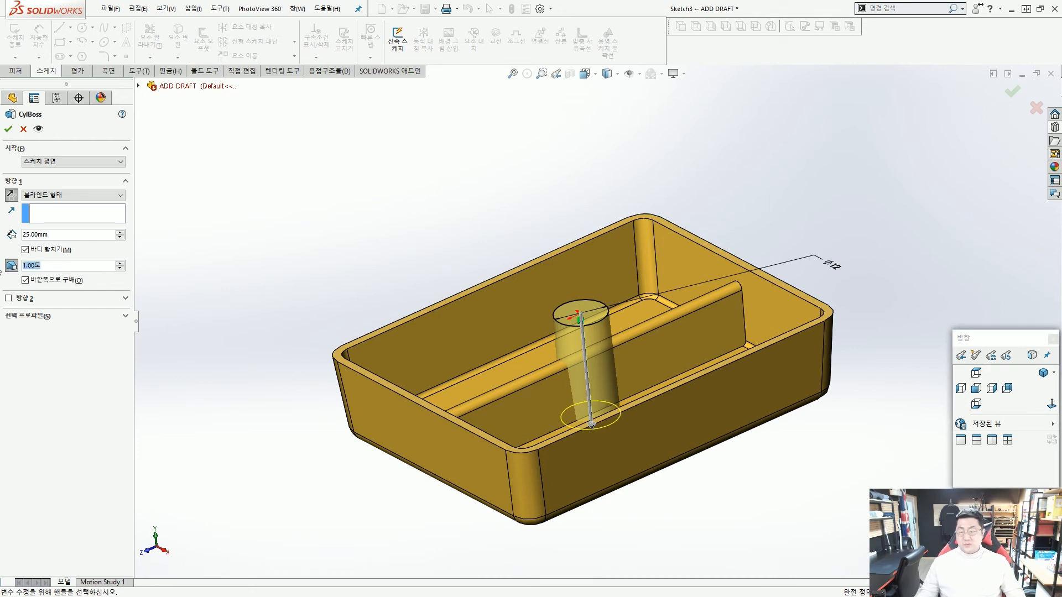
{"action": "type", "text": "5"}
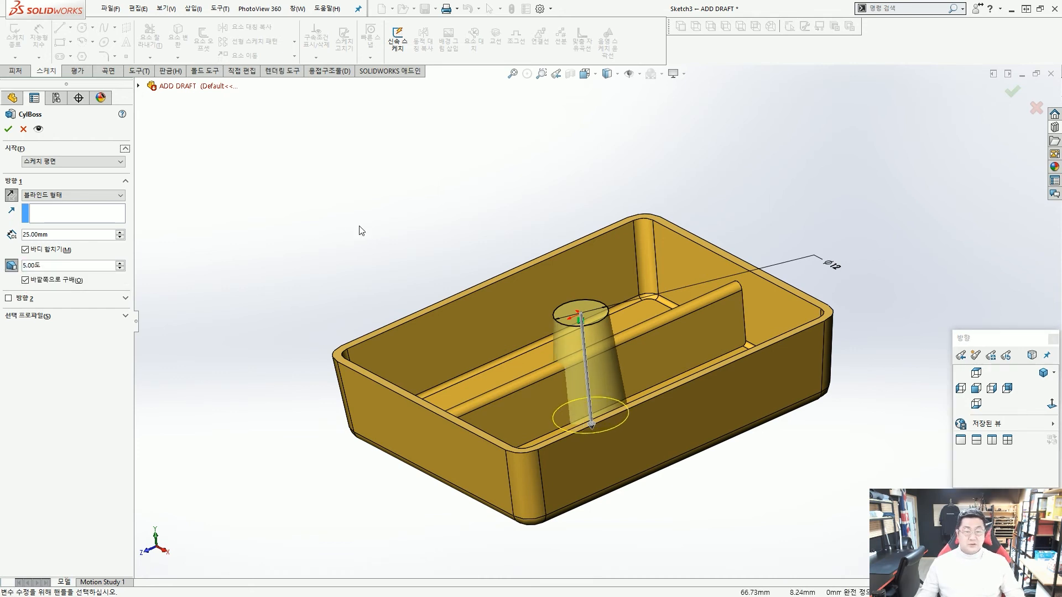
Set CylBoss's end condition to 다음까지 (Up To Next) and apply the feature edit
{"action": "left_click", "coordinate": [100, 196]}
{"action": "left_click", "coordinate": [100, 196]}
{"action": "left_click", "coordinate": [100, 195]}
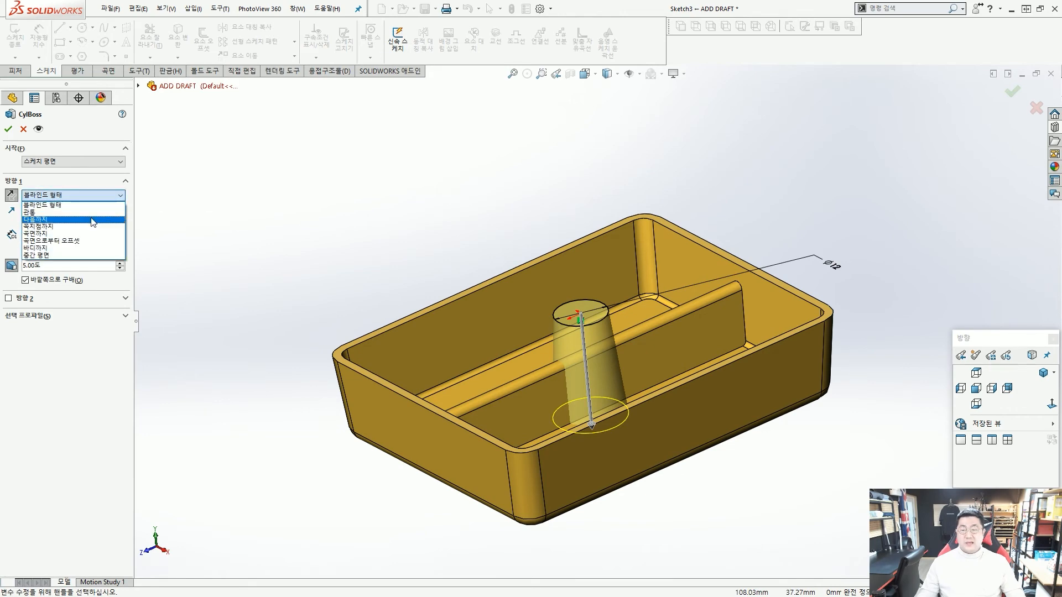
{"action": "left_click", "coordinate": [36, 219]}
{"action": "middle_click_drag", "start_coordinate": [349, 274], "coordinate": [392, 323]}
{"action": "scroll", "coordinate": [547, 446], "scroll_direction": "down", "scroll_amount": 3}
{"action": "mouse_move", "coordinate": [571, 304]}
{"action": "left_mouse_down"}
{"action": "mouse_move", "coordinate": [545, 365]}
{"action": "mouse_move", "coordinate": [572, 341]}
{"action": "left_mouse_up"}
{"action": "left_click_drag", "start_coordinate": [608, 303], "coordinate": [616, 326]}
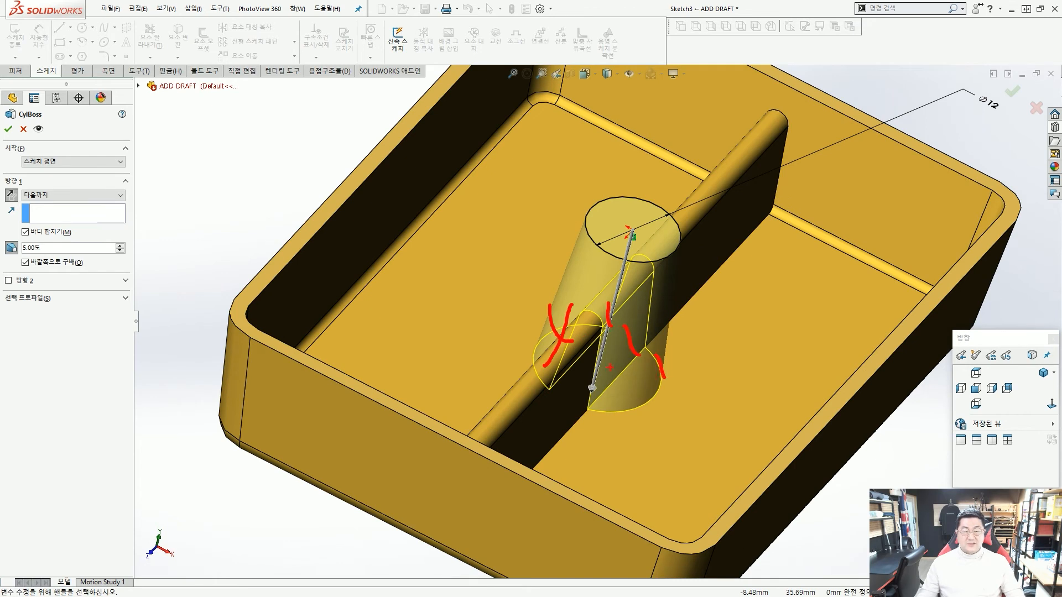
{"action": "mouse_move", "coordinate": [495, 386]}
{"action": "left_mouse_down"}
{"action": "mouse_move", "coordinate": [537, 332]}
{"action": "mouse_move", "coordinate": [604, 351]}
{"action": "mouse_move", "coordinate": [611, 409]}
{"action": "mouse_move", "coordinate": [741, 425]}
{"action": "left_mouse_up"}
{"action": "key", "text": "Escape"}
{"action": "scroll", "coordinate": [542, 332], "scroll_direction": "up", "scroll_amount": 4}
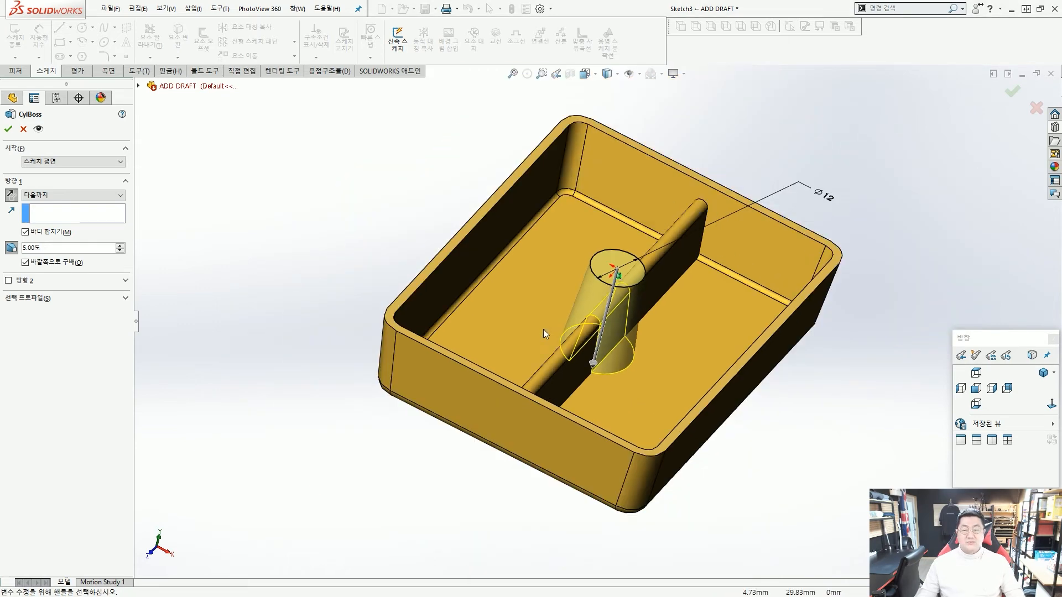
{"action": "middle_click_drag", "start_coordinate": [543, 334], "coordinate": [543, 363]}
{"action": "scroll", "coordinate": [544, 363], "scroll_direction": "down", "scroll_amount": 2}
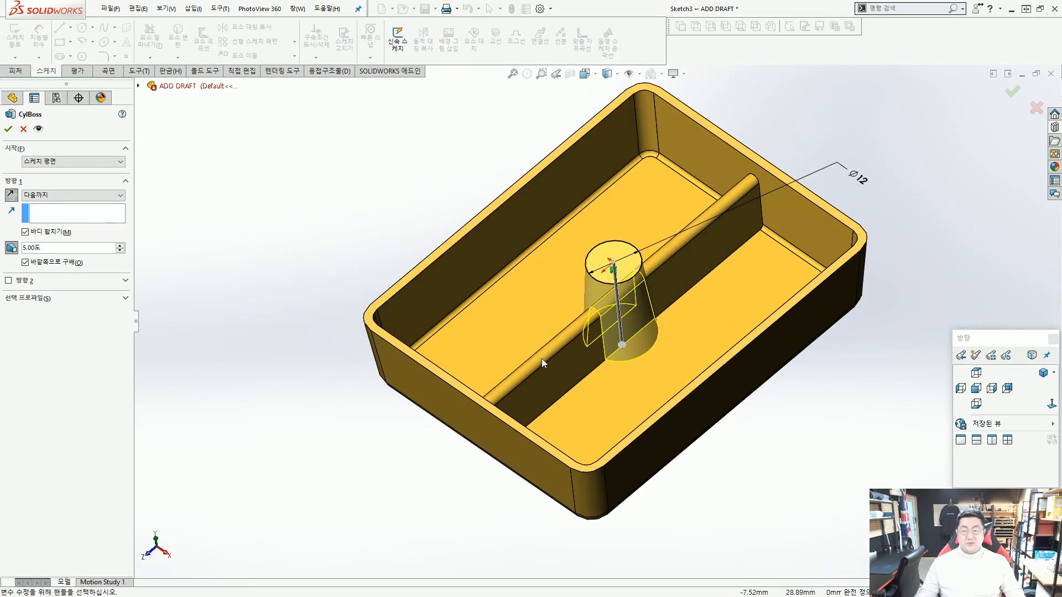
{"action": "left_click", "coordinate": [8, 128]}
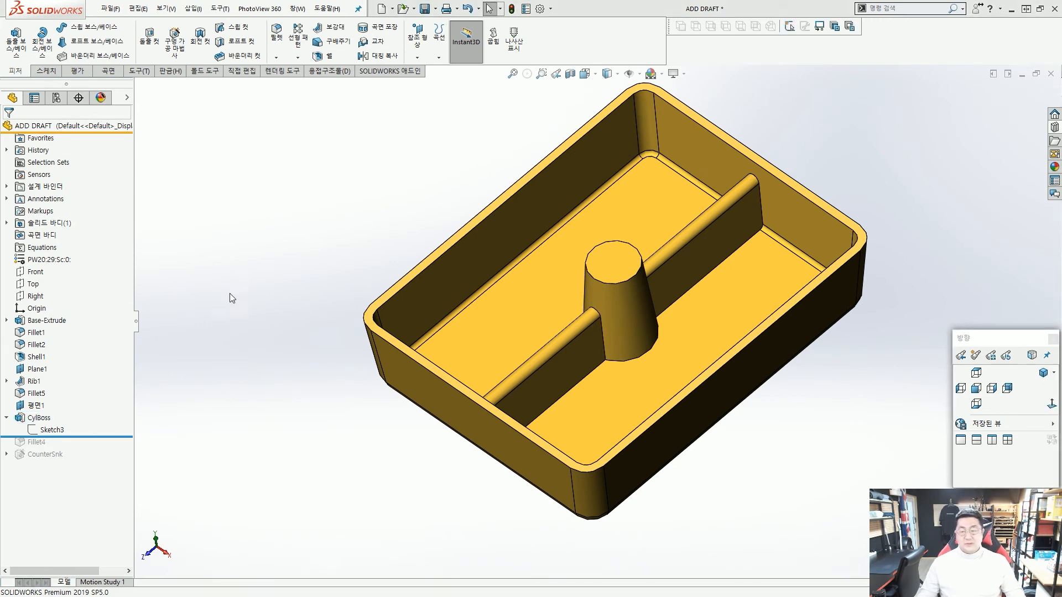
Roll the feature history forward past CounterSnk and inspect the hole on the boss
{"action": "left_click_drag", "start_coordinate": [109, 435], "coordinate": [109, 459]}
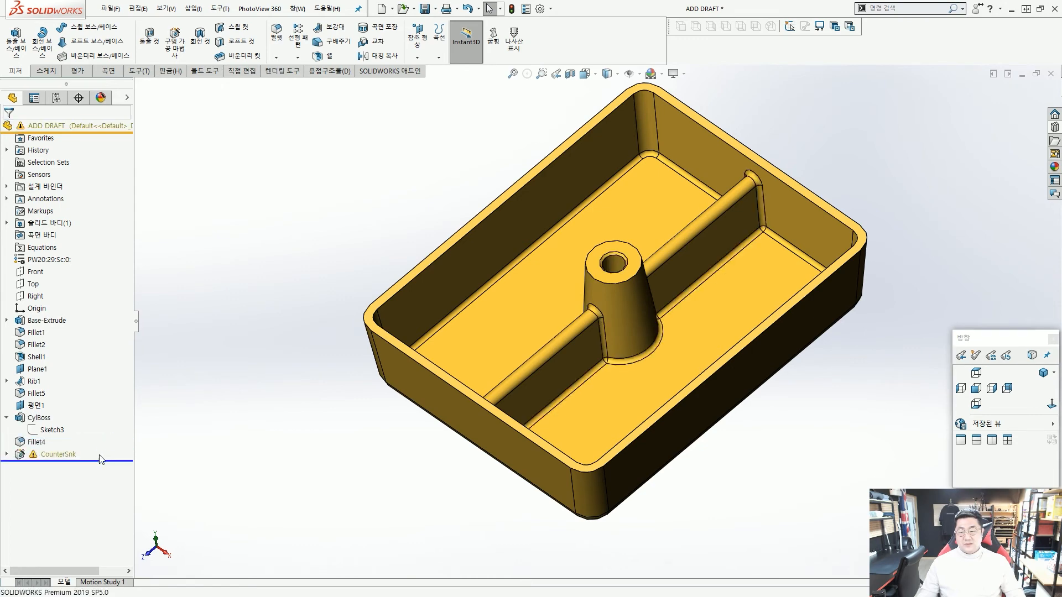
{"action": "left_click", "coordinate": [58, 454]}
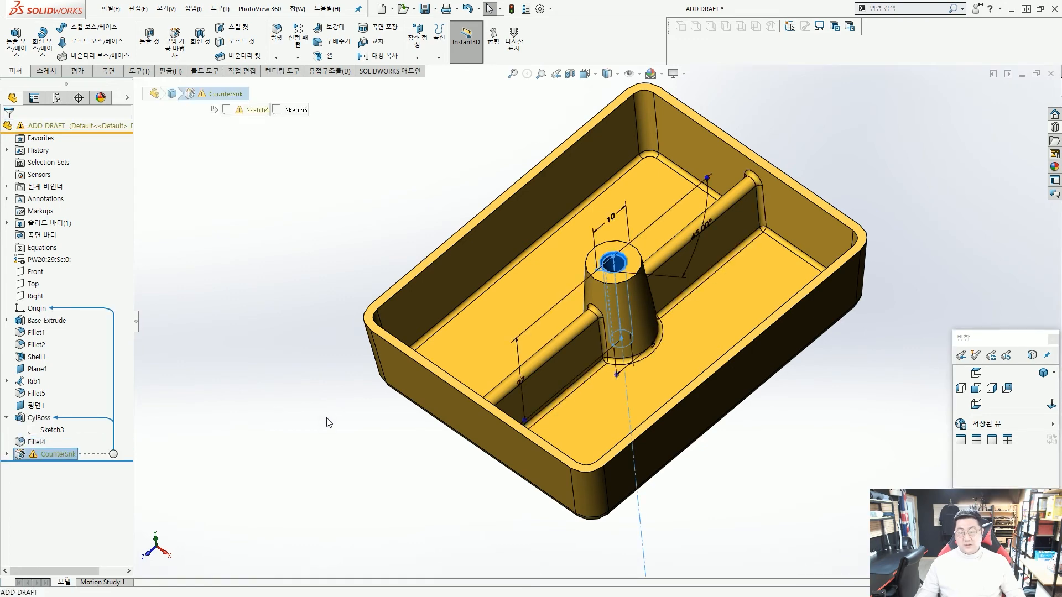
{"action": "left_click", "coordinate": [338, 432]}
{"action": "middle_click_drag", "start_coordinate": [339, 433], "coordinate": [350, 379]}
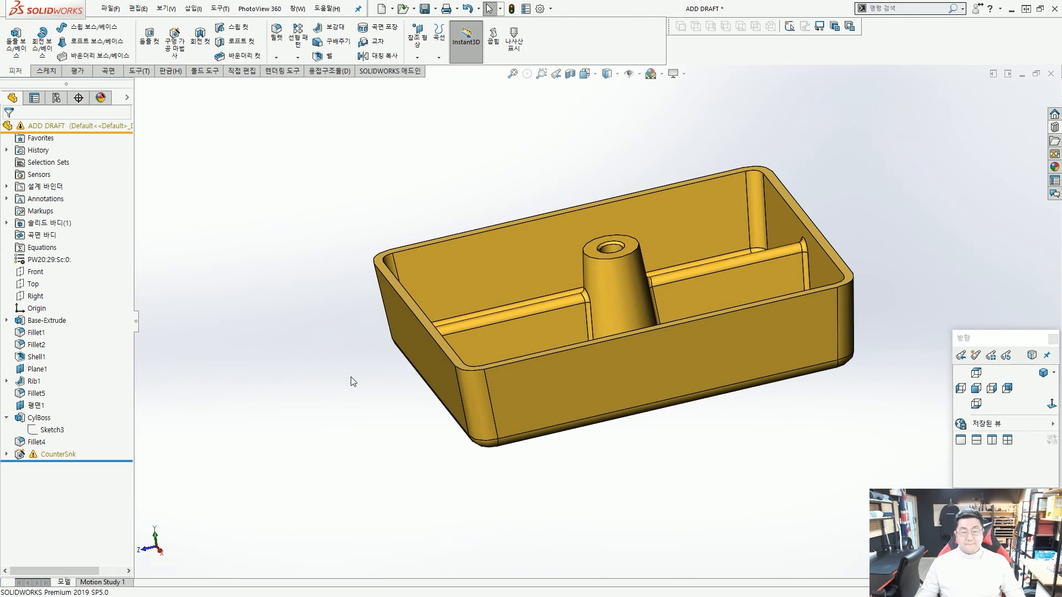
Edit the CounterSnk hole into an Ansi Metric counterbore of type 육각 나사 - ANSI B18.6.7M, size M3
{"action": "left_click", "coordinate": [61, 455]}
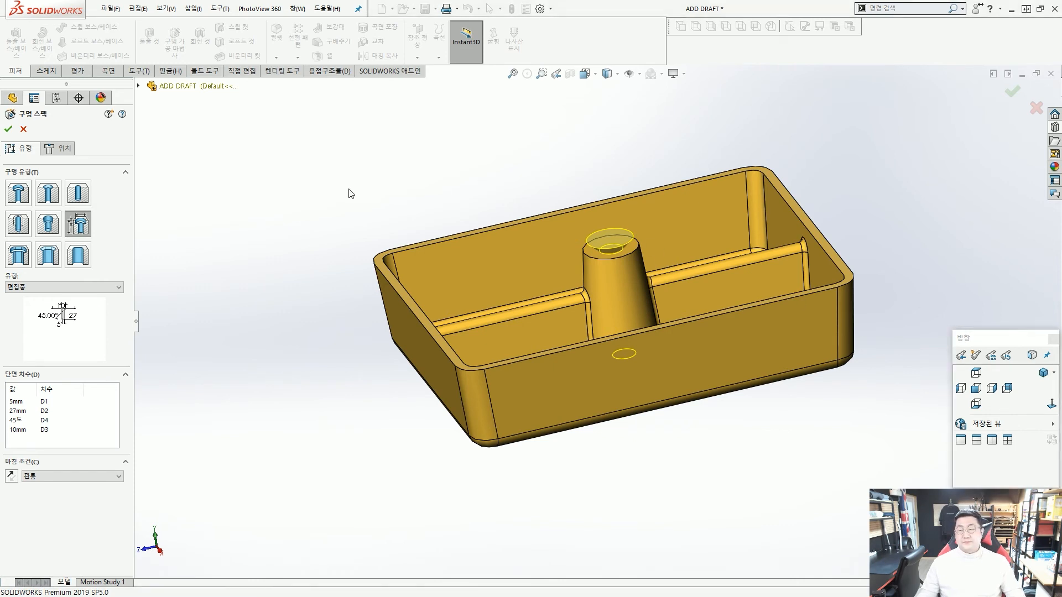
{"action": "left_click", "coordinate": [18, 192]}
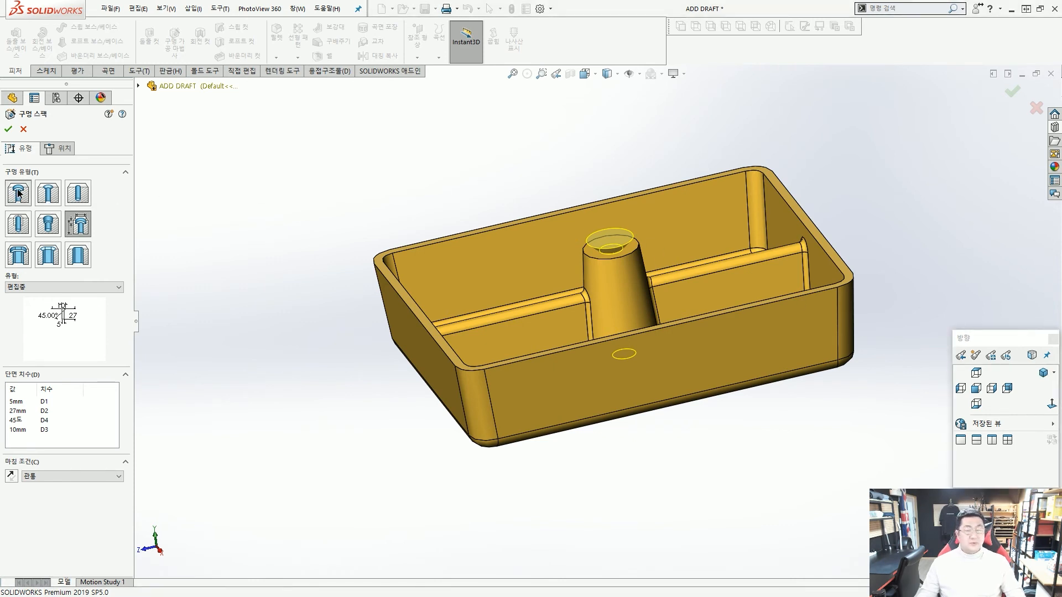
{"action": "left_click_drag", "start_coordinate": [6, 230], "coordinate": [31, 256], "text": "ctrl"}
{"action": "left_click_drag", "start_coordinate": [49, 265], "coordinate": [21, 253]}
{"action": "left_click_drag", "start_coordinate": [34, 249], "coordinate": [23, 269]}
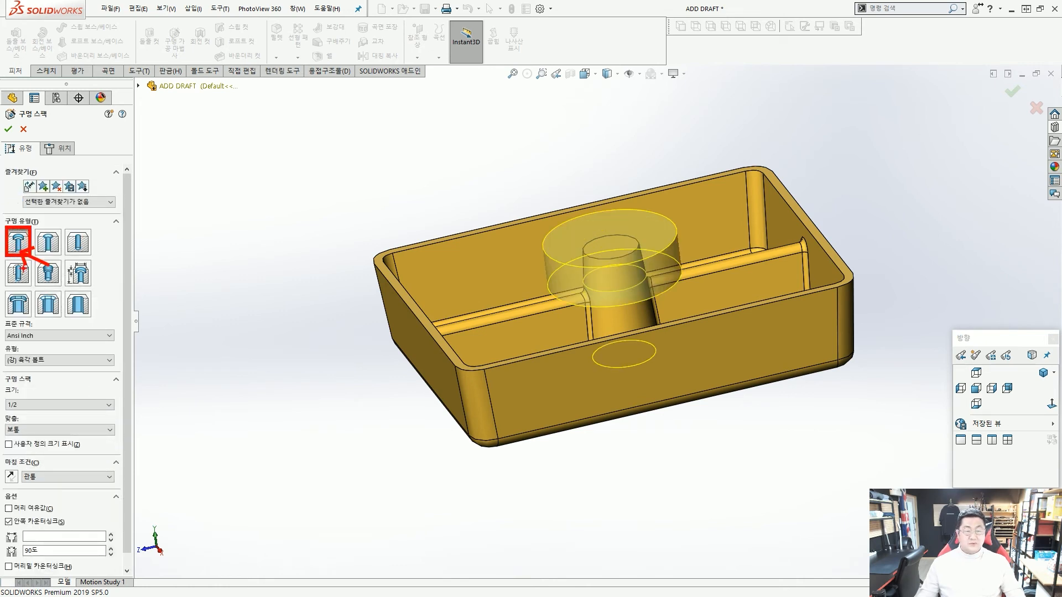
{"action": "left_click", "coordinate": [34, 336]}
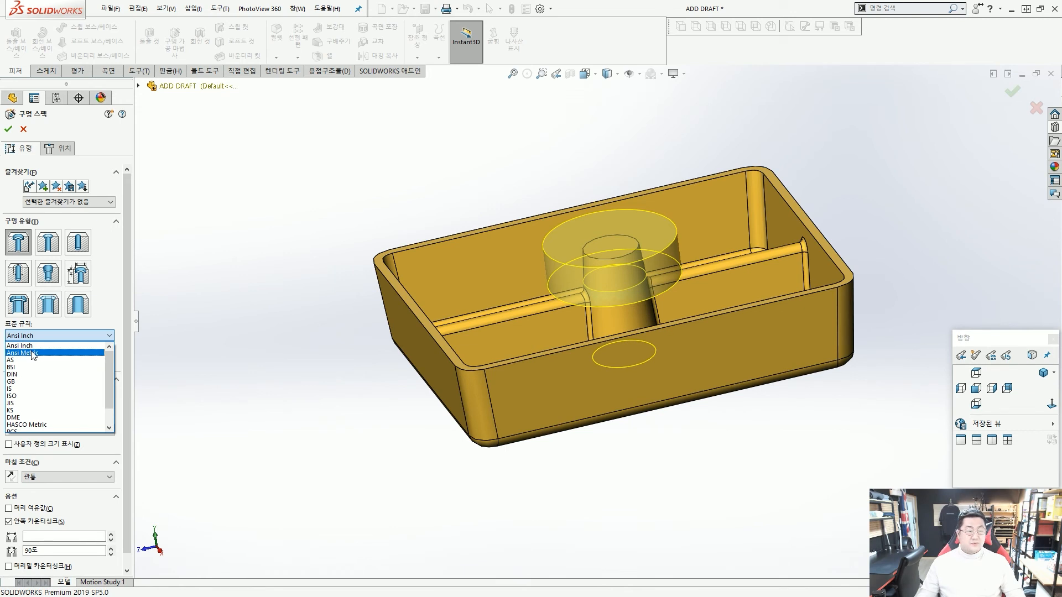
{"action": "left_click", "coordinate": [33, 354]}
{"action": "left_click", "coordinate": [34, 360]}
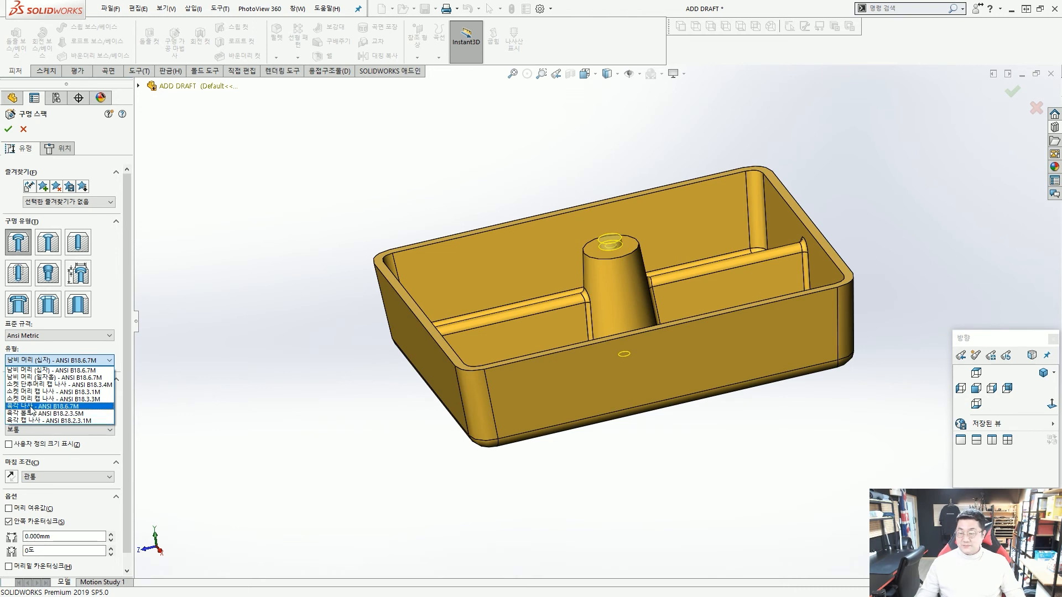
{"action": "left_click", "coordinate": [29, 407]}
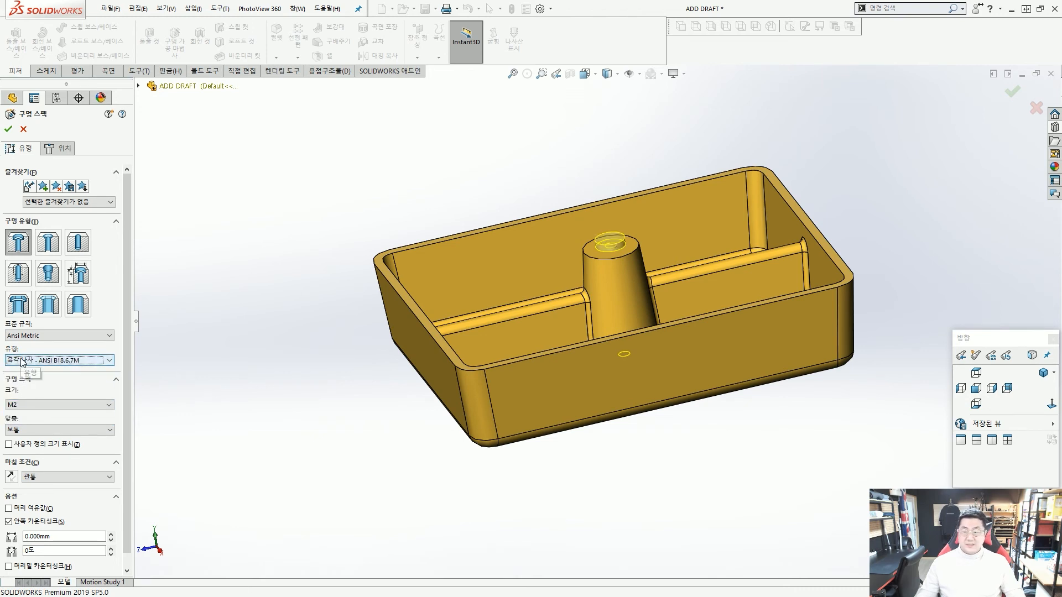
{"action": "left_click", "coordinate": [25, 405]}
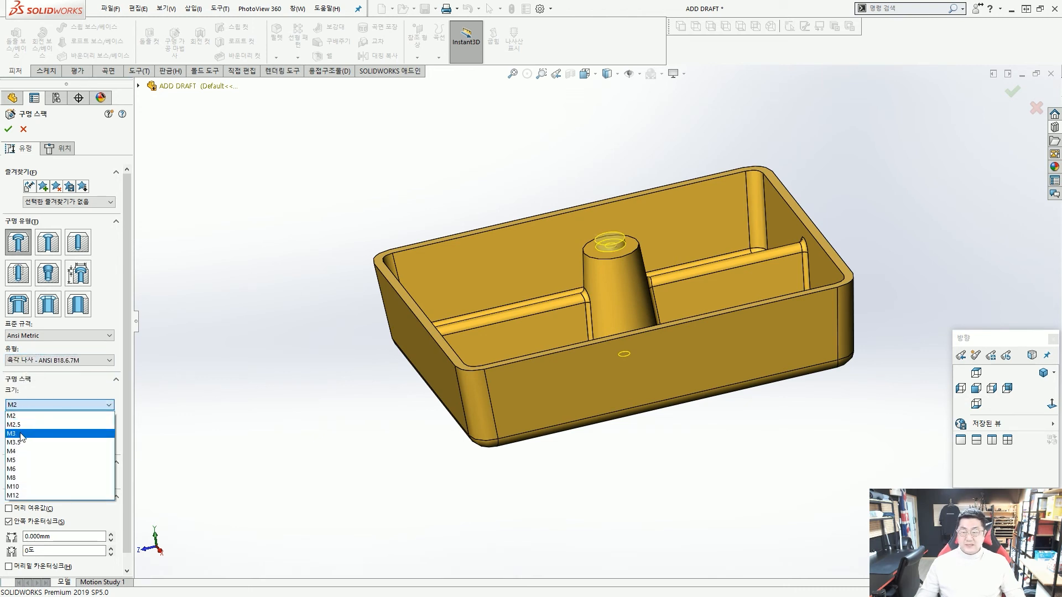
{"action": "left_click", "coordinate": [21, 435]}
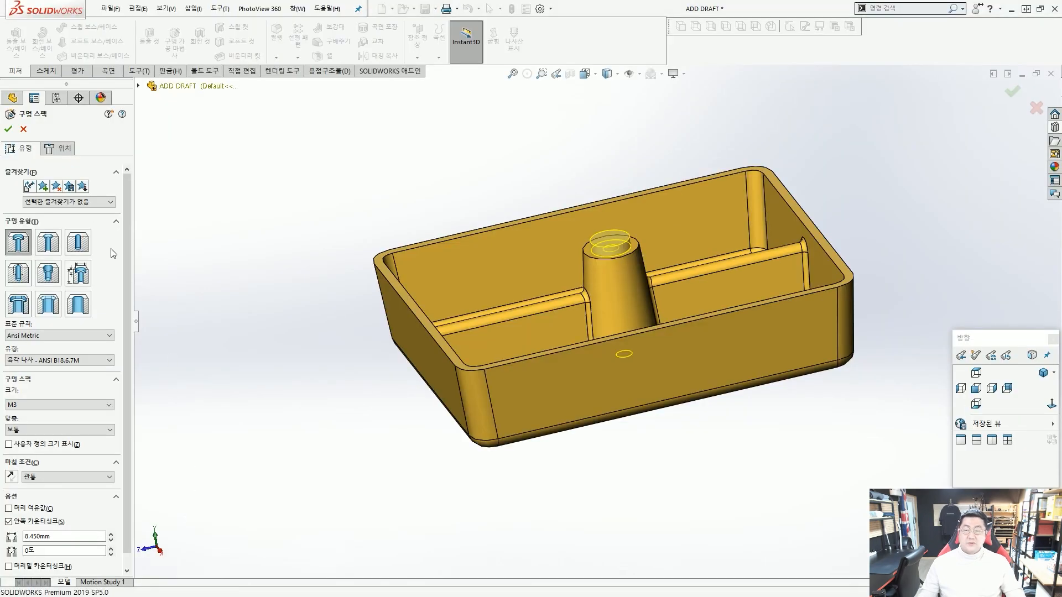
Check the hole's position point against the top face of the boss and apply the counterbore hole edit
{"action": "left_click", "coordinate": [65, 153]}
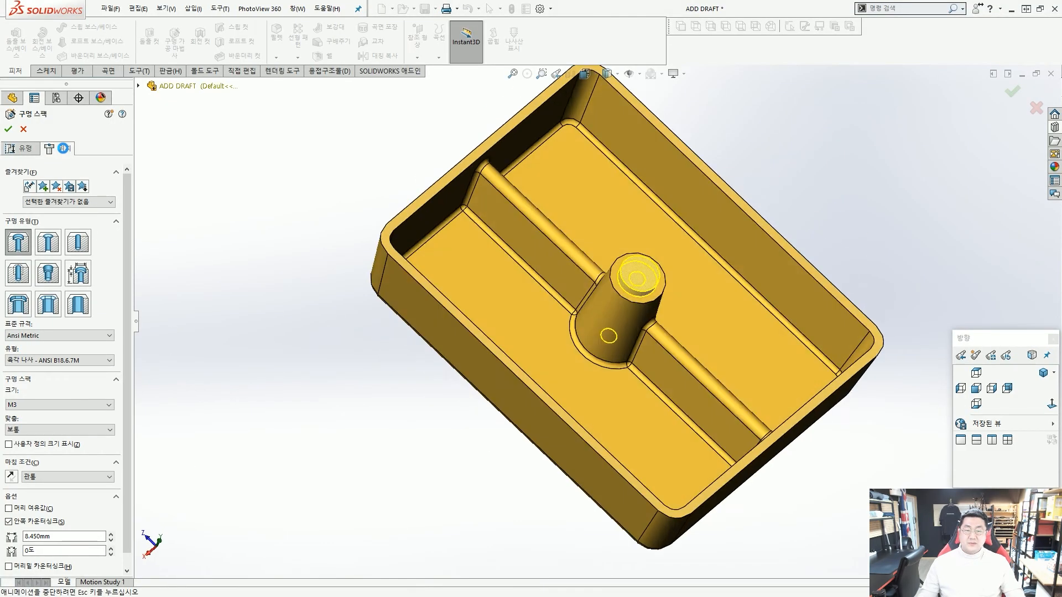
{"action": "middle_click_drag", "start_coordinate": [664, 343], "coordinate": [640, 231]}
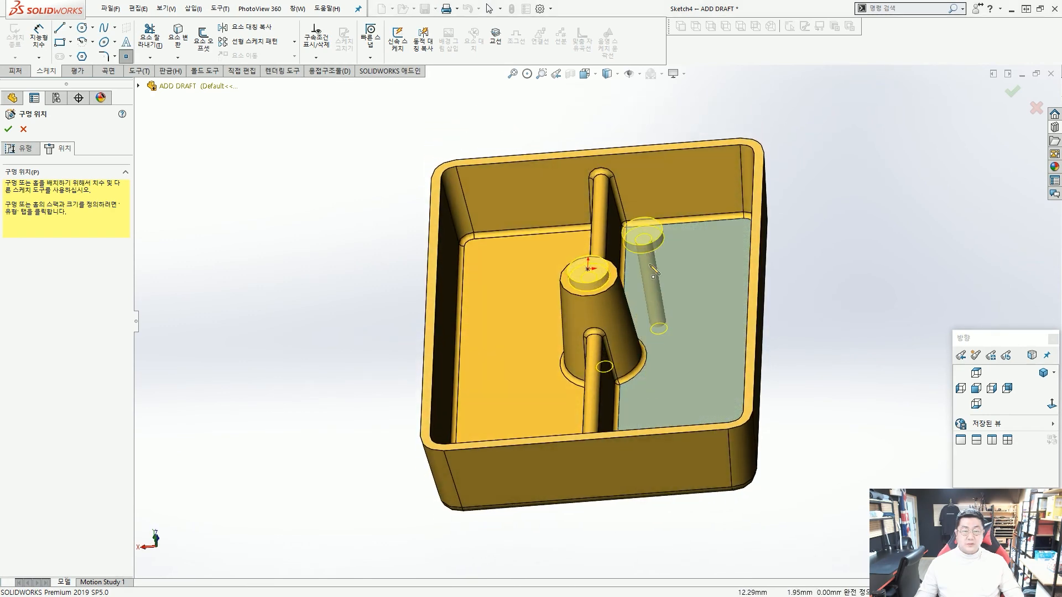
{"action": "scroll", "coordinate": [655, 283], "scroll_direction": "down", "scroll_amount": 1}
{"action": "key", "text": "Escape"}
{"action": "middle_click_drag", "start_coordinate": [584, 323], "coordinate": [587, 250]}
{"action": "scroll", "coordinate": [589, 251], "scroll_direction": "down", "scroll_amount": 5}
{"action": "mouse_move", "coordinate": [556, 211]}
{"action": "left_mouse_down"}
{"action": "mouse_move", "coordinate": [556, 244]}
{"action": "mouse_move", "coordinate": [541, 233]}
{"action": "left_mouse_up"}
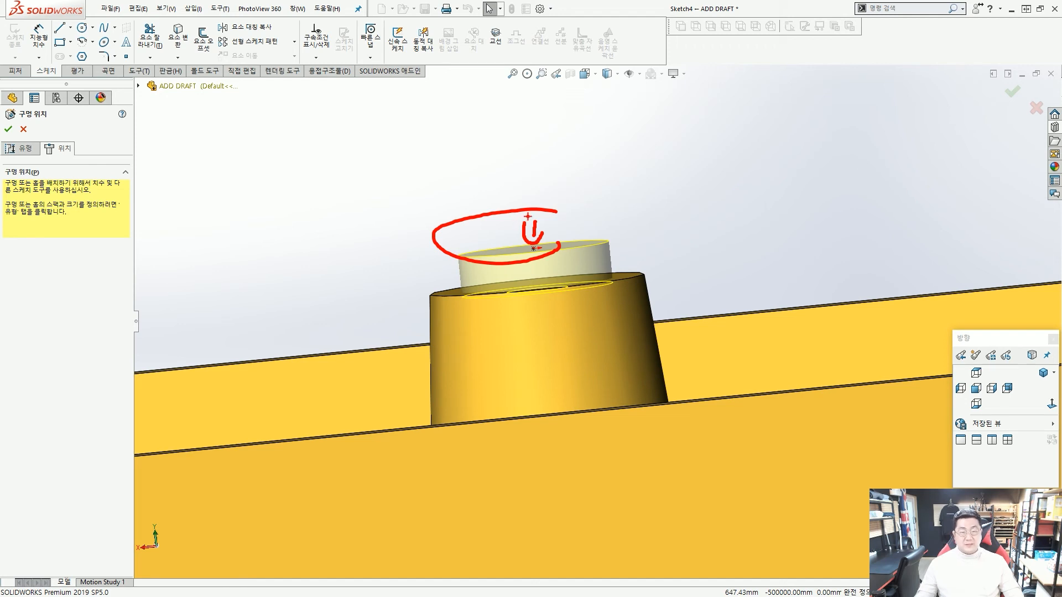
{"action": "left_click_drag", "start_coordinate": [530, 233], "coordinate": [539, 249]}
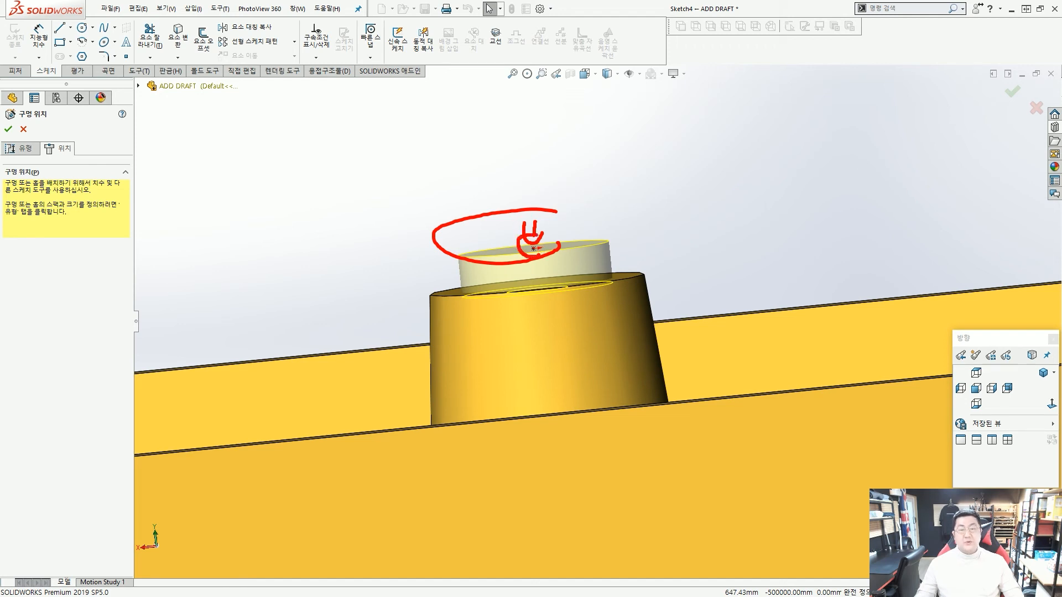
{"action": "left_click_drag", "start_coordinate": [406, 259], "coordinate": [659, 236]}
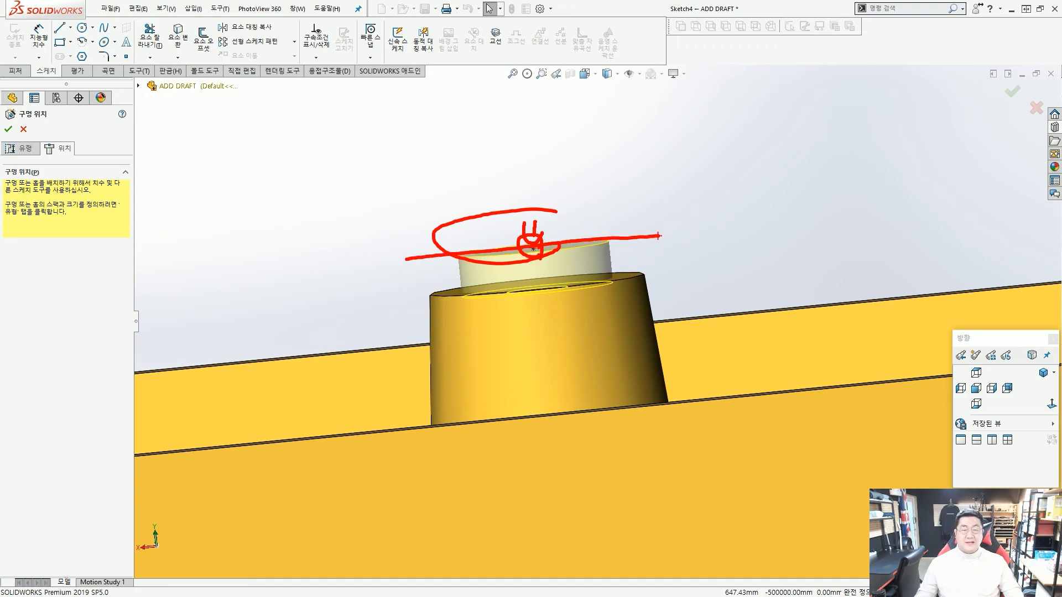
{"action": "key", "text": "Escape"}
{"action": "mouse_move", "coordinate": [533, 249]}
{"action": "middle_mouse_down"}
{"action": "mouse_move", "coordinate": [611, 331]}
{"action": "mouse_move", "coordinate": [537, 355]}
{"action": "mouse_move", "coordinate": [636, 344]}
{"action": "mouse_move", "coordinate": [602, 340]}
{"action": "mouse_move", "coordinate": [605, 315]}
{"action": "middle_mouse_up"}
{"action": "scroll", "coordinate": [604, 315], "scroll_direction": "down", "scroll_amount": 3}
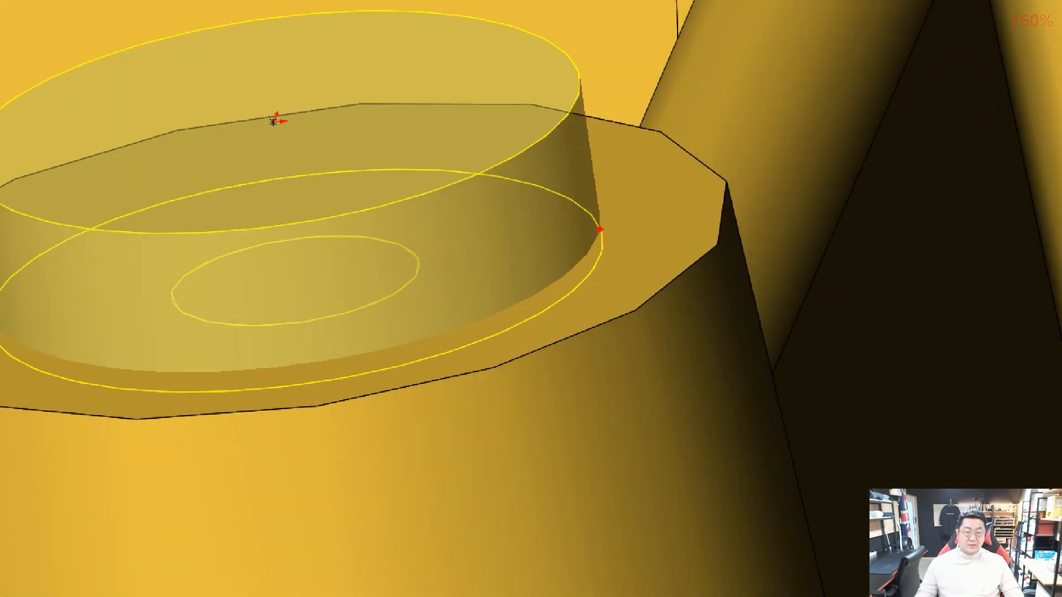
{"action": "mouse_move", "coordinate": [600, 229]}
{"action": "left_mouse_down"}
{"action": "mouse_move", "coordinate": [600, 264]}
{"action": "mouse_move", "coordinate": [573, 277]}
{"action": "left_mouse_up"}
{"action": "key", "text": "Escape"}
{"action": "scroll", "coordinate": [574, 278], "scroll_direction": "up", "scroll_amount": 3}
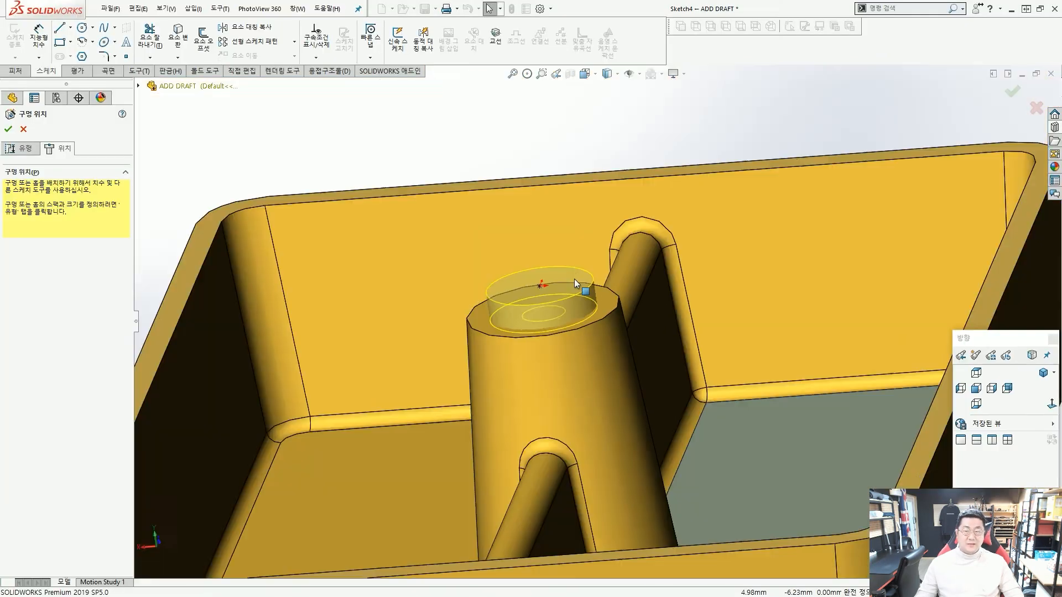
{"action": "scroll", "coordinate": [574, 278], "scroll_direction": "up", "scroll_amount": 3}
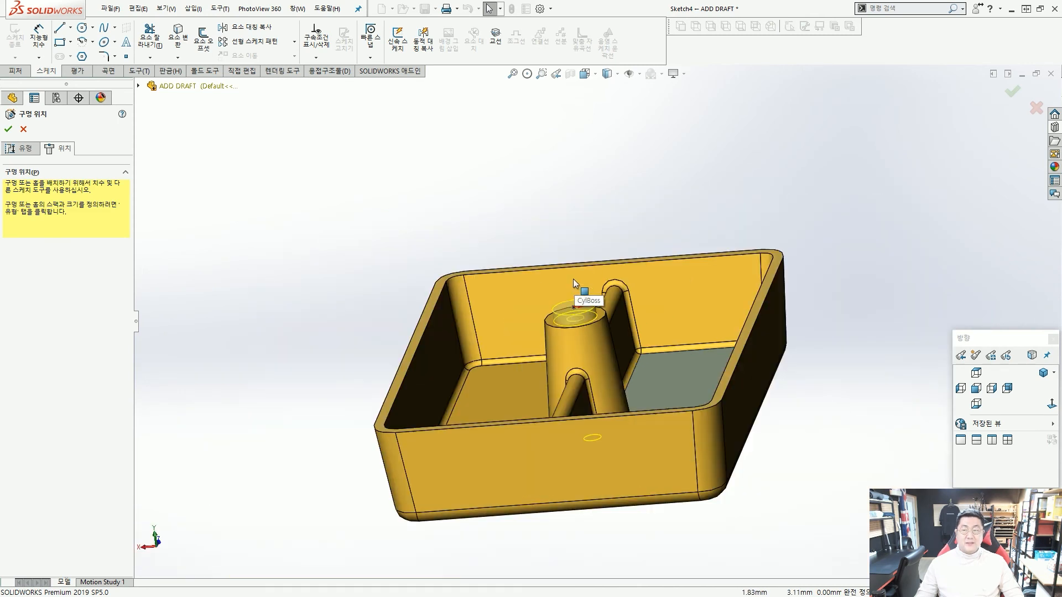
{"action": "left_click", "coordinate": [8, 129]}
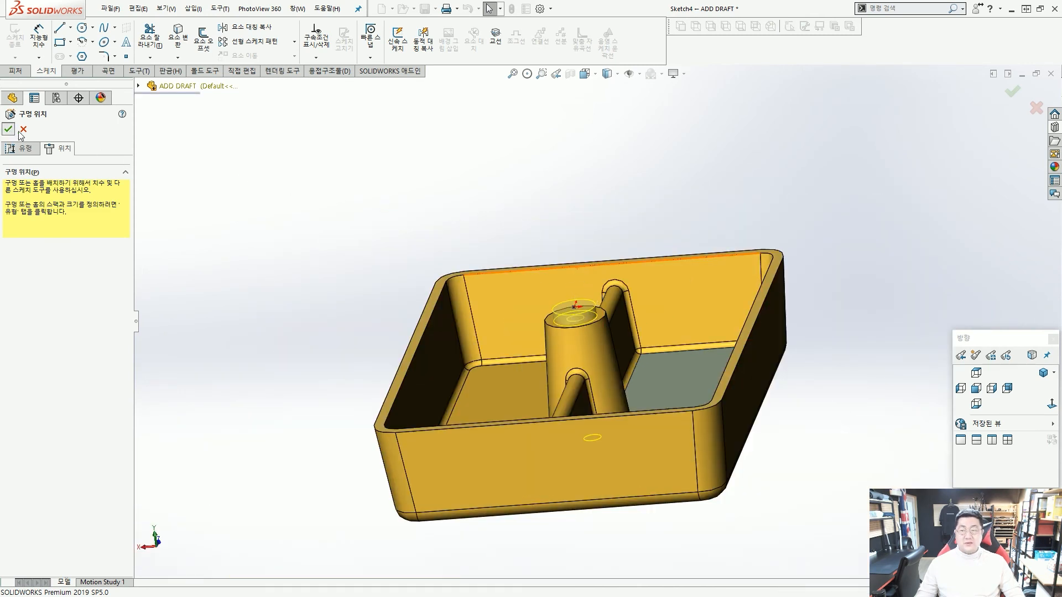
{"action": "left_click", "coordinate": [223, 184]}
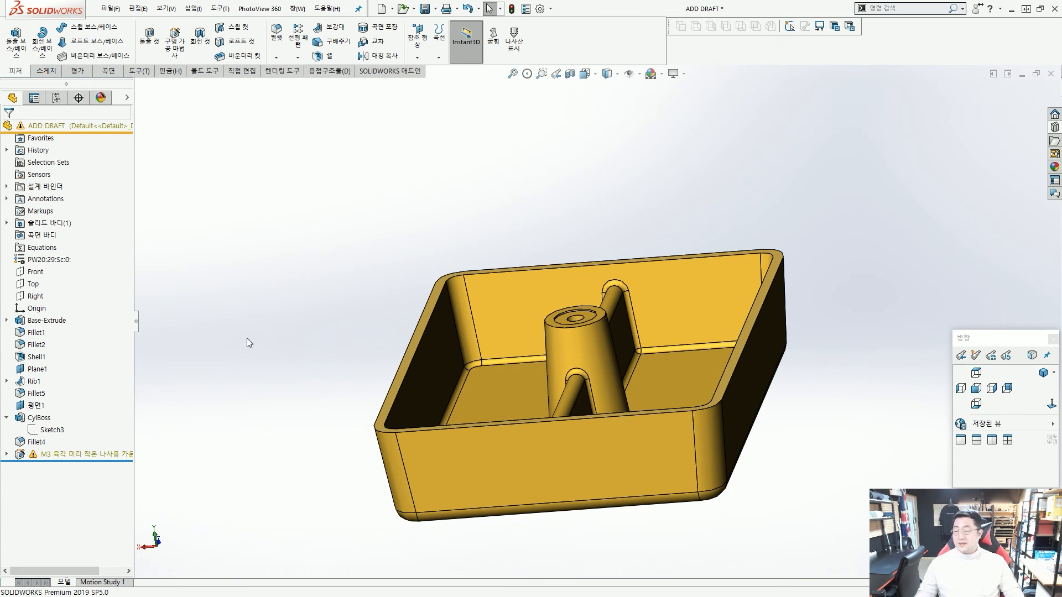
Examine the profile sketch and position sketch under the M3 counterbore feature, including their dimensions and references
{"action": "mouse_move", "coordinate": [71, 460]}
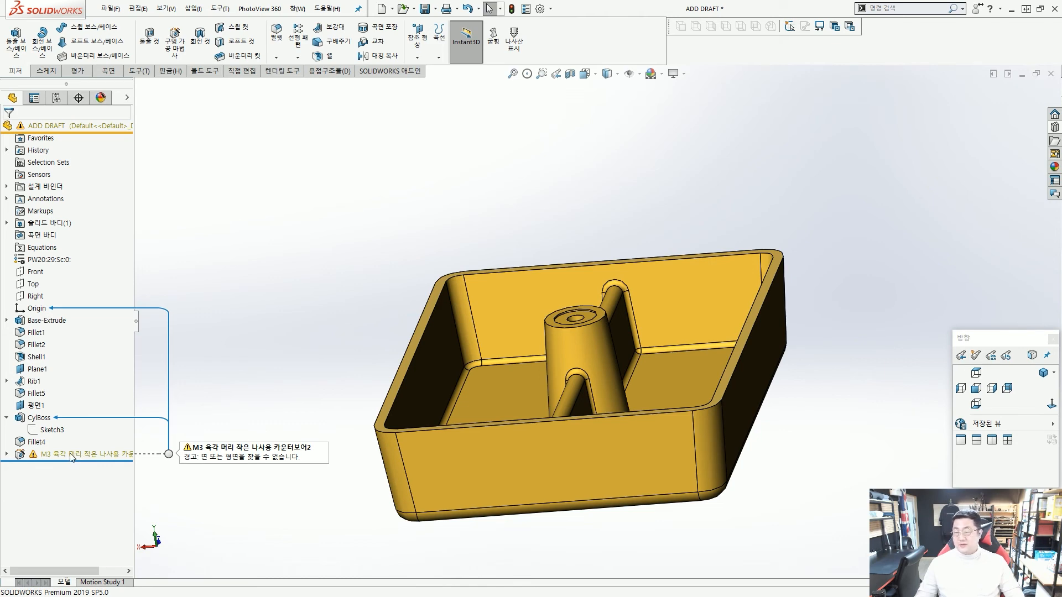
{"action": "left_click", "coordinate": [6, 454]}
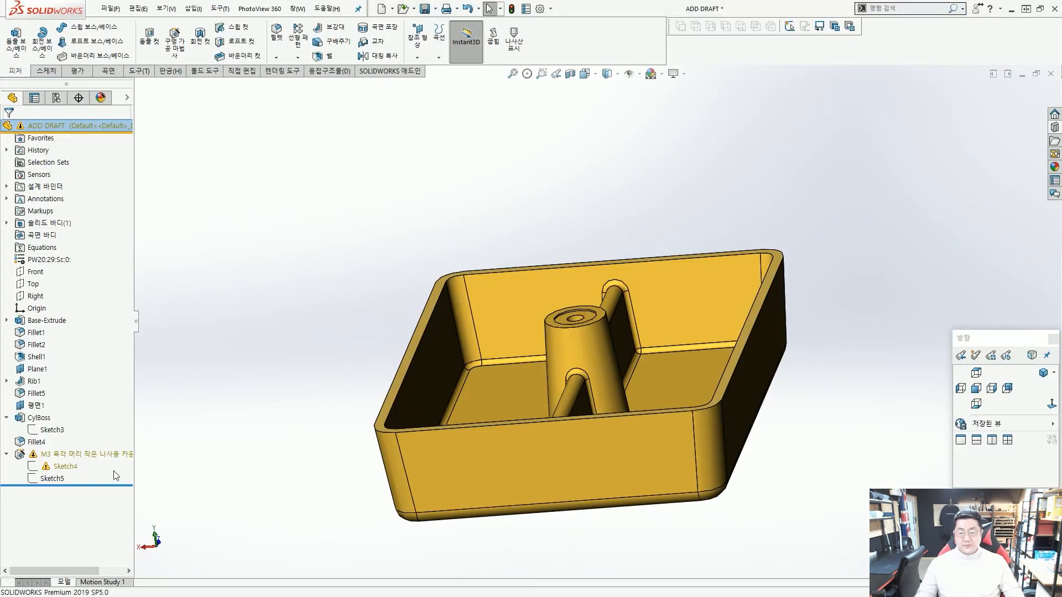
{"action": "left_click", "coordinate": [54, 479]}
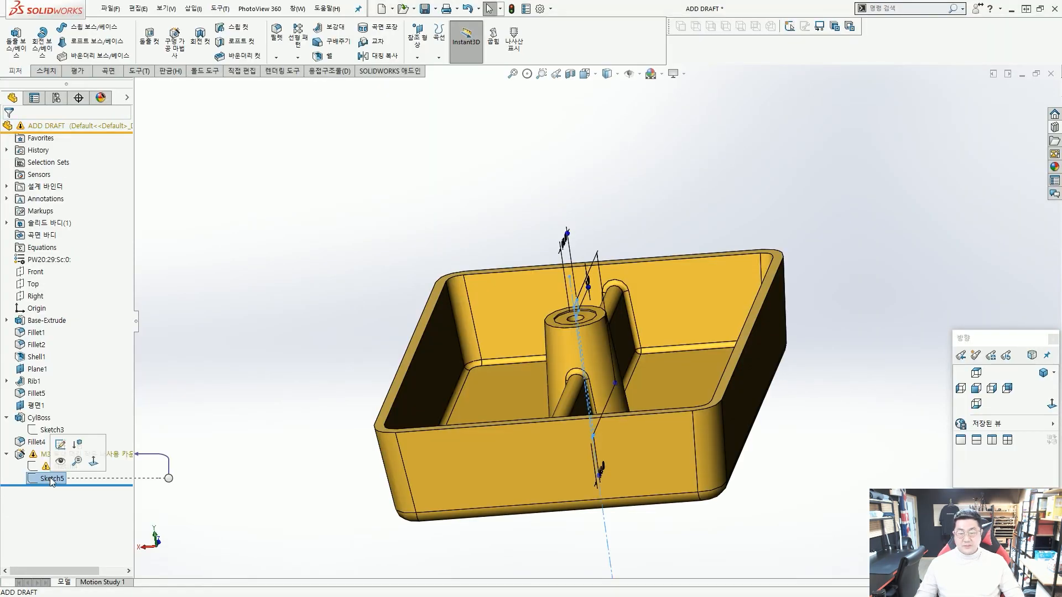
{"action": "middle_click_drag", "start_coordinate": [430, 446], "coordinate": [349, 443]}
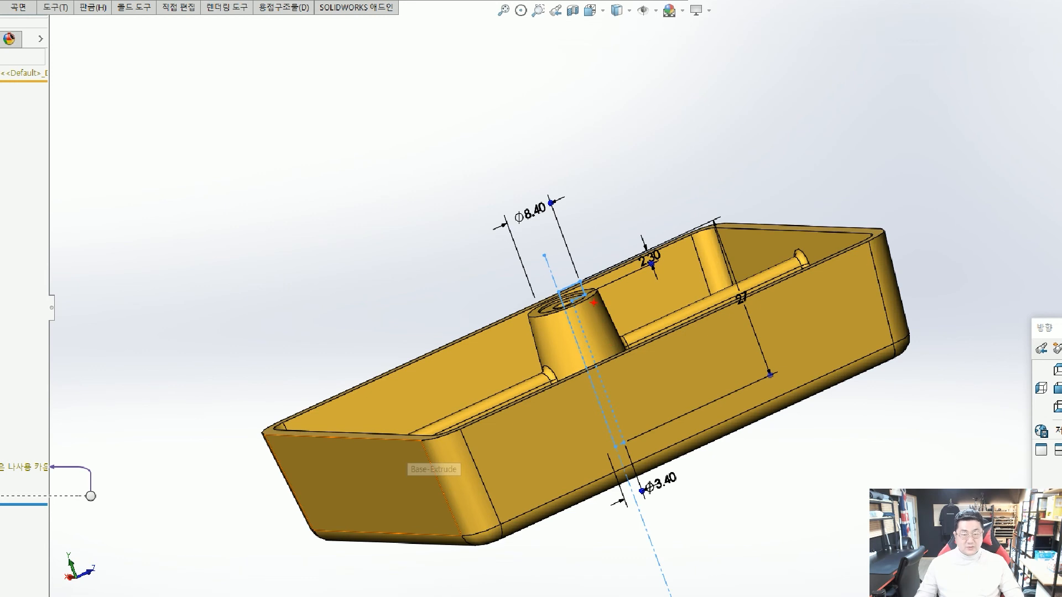
{"action": "mouse_move", "coordinate": [580, 280]}
{"action": "left_mouse_down"}
{"action": "mouse_move", "coordinate": [542, 252]}
{"action": "mouse_move", "coordinate": [567, 343]}
{"action": "mouse_move", "coordinate": [597, 282]}
{"action": "mouse_move", "coordinate": [578, 332]}
{"action": "left_mouse_up"}
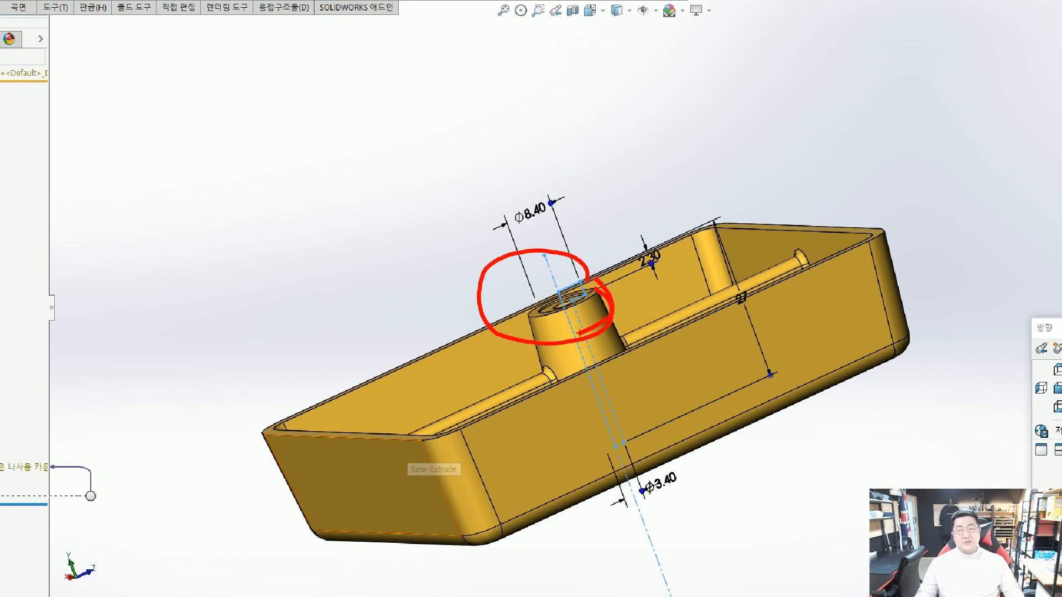
{"action": "key", "text": "Escape"}
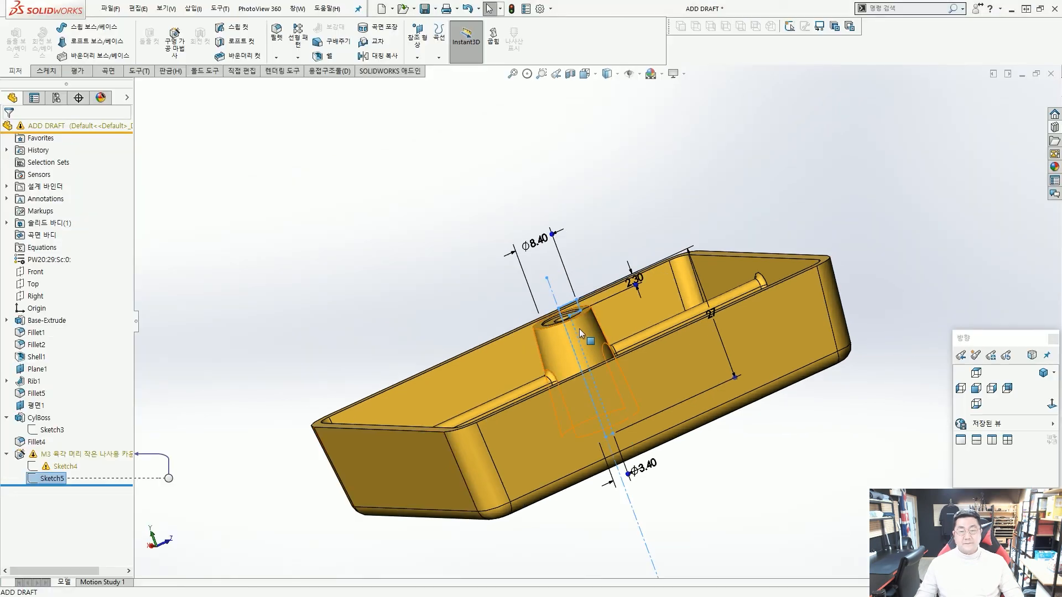
{"action": "left_click", "coordinate": [62, 468]}
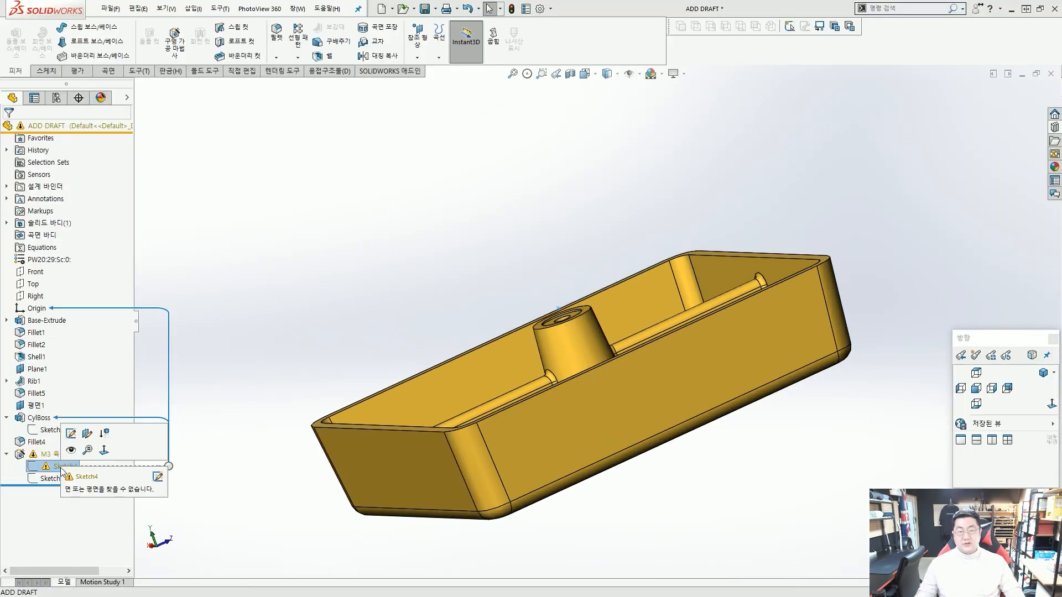
{"action": "mouse_move", "coordinate": [382, 363]}
{"action": "middle_mouse_down"}
{"action": "mouse_move", "coordinate": [420, 334]}
{"action": "mouse_move", "coordinate": [416, 356]}
{"action": "mouse_move", "coordinate": [394, 369]}
{"action": "middle_mouse_up"}
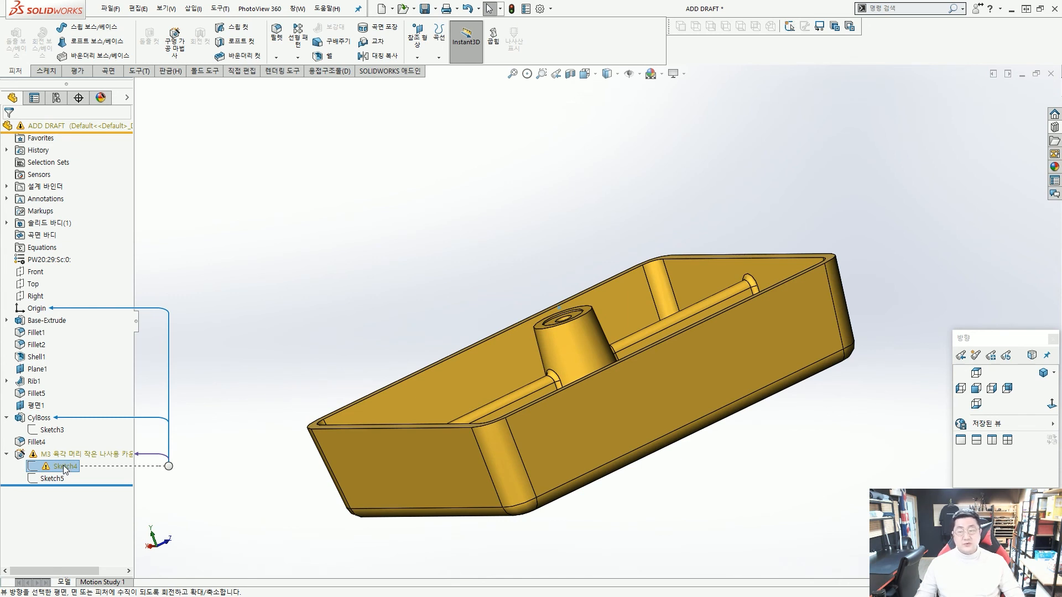
{"action": "left_click", "coordinate": [226, 376]}
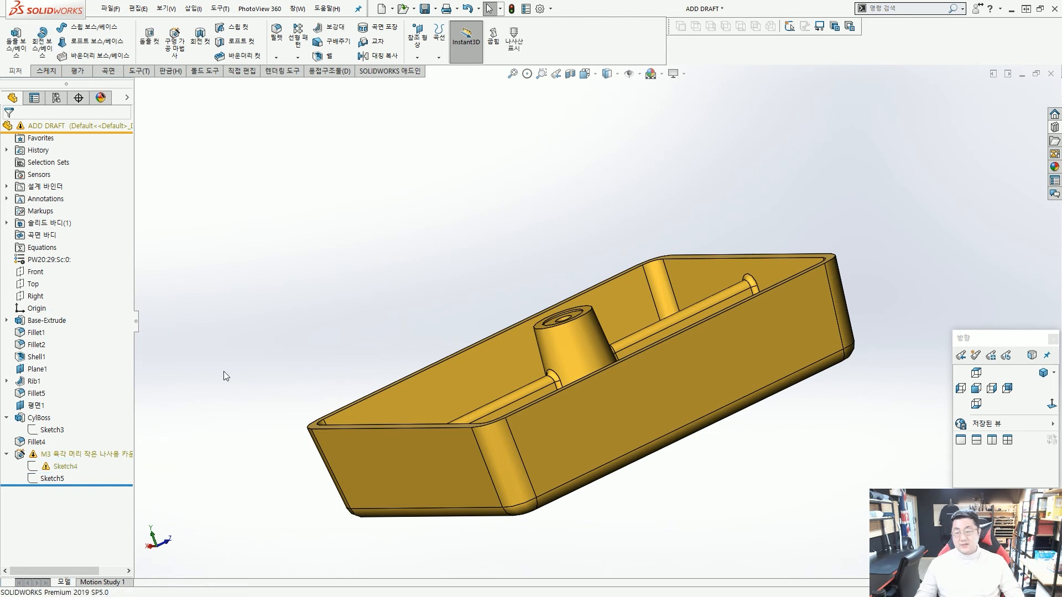
Edit the sketch plane of the counterbore's position sketch, Sketch4, and reassign it to the boss's top face
{"action": "right_click", "coordinate": [66, 468]}
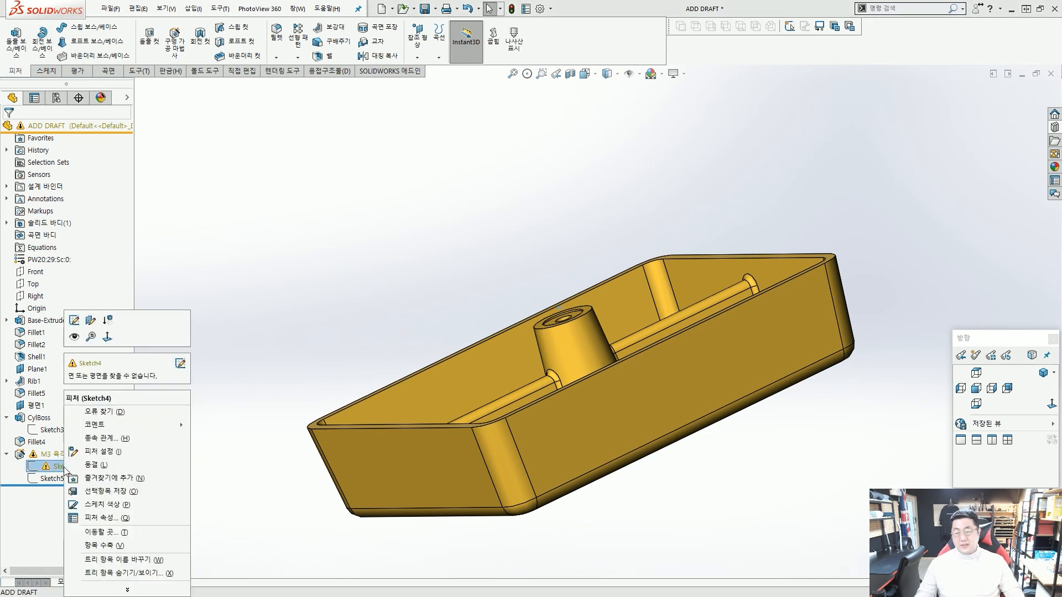
{"action": "left_click", "coordinate": [90, 320]}
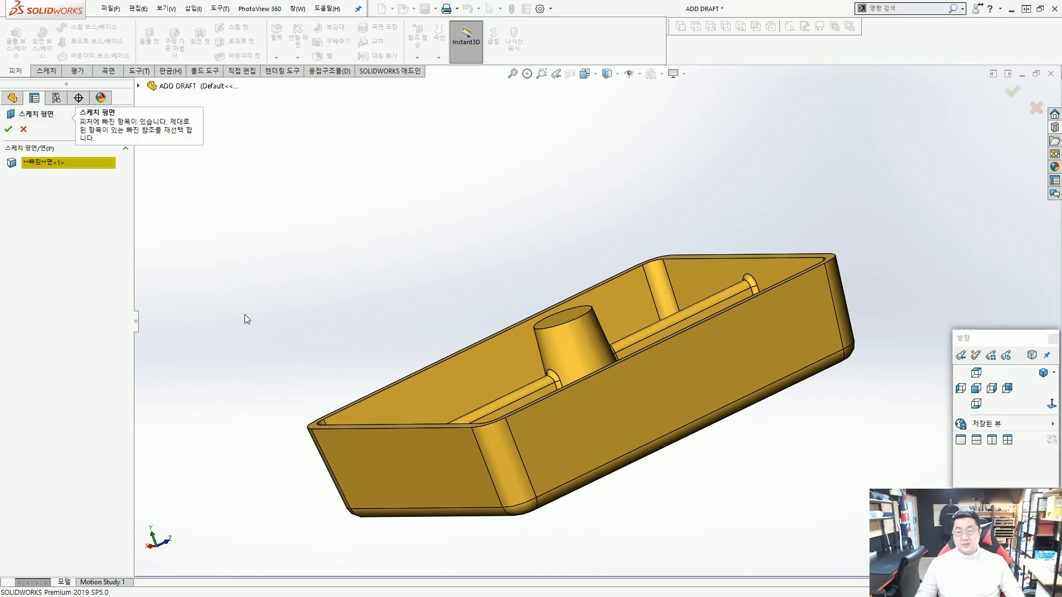
{"action": "mouse_move", "coordinate": [12, 149]}
{"action": "left_mouse_down"}
{"action": "mouse_move", "coordinate": [65, 173]}
{"action": "mouse_move", "coordinate": [126, 180]}
{"action": "left_mouse_up"}
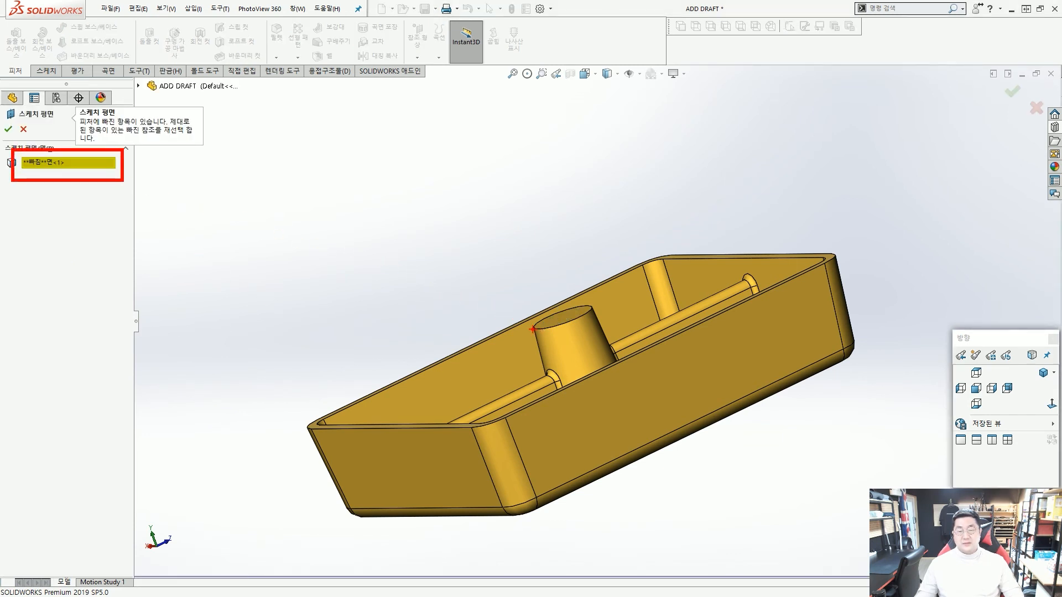
{"action": "key", "text": "Escape"}
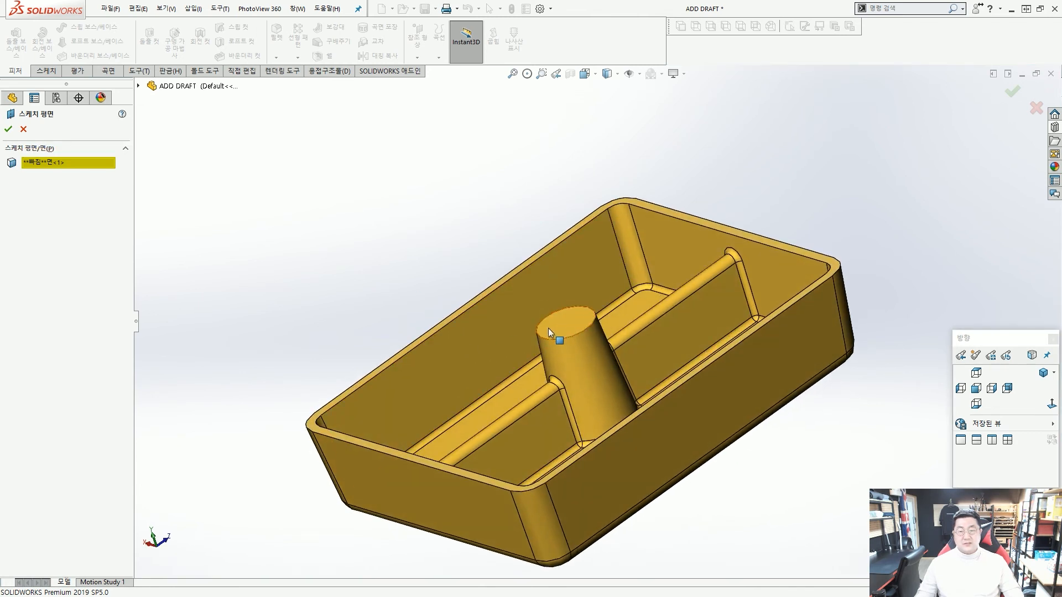
{"action": "left_click", "coordinate": [560, 325]}
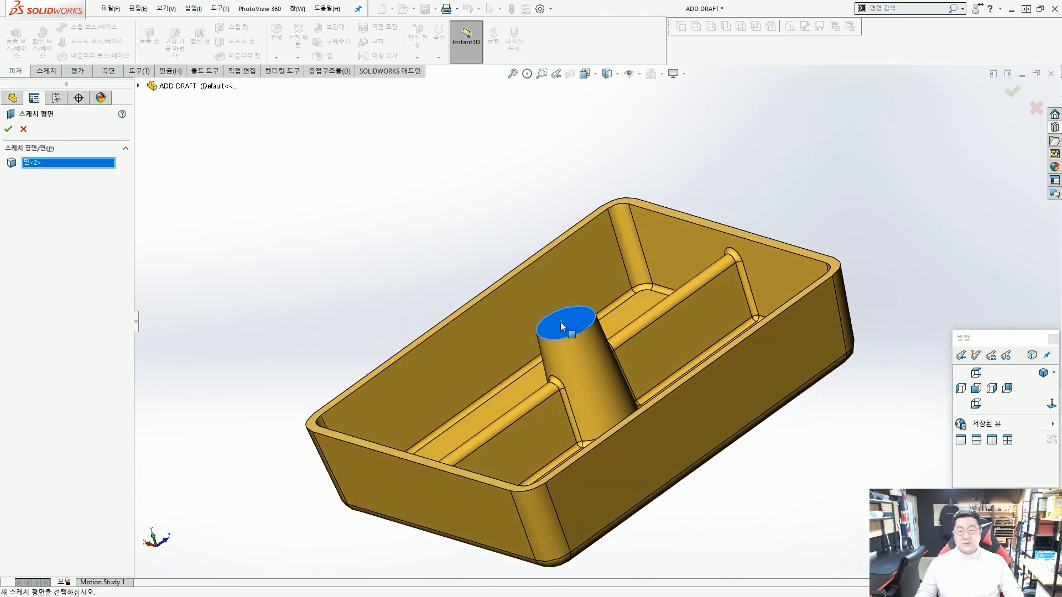
{"action": "key", "text": "Return"}
{"action": "left_click", "coordinate": [280, 322]}
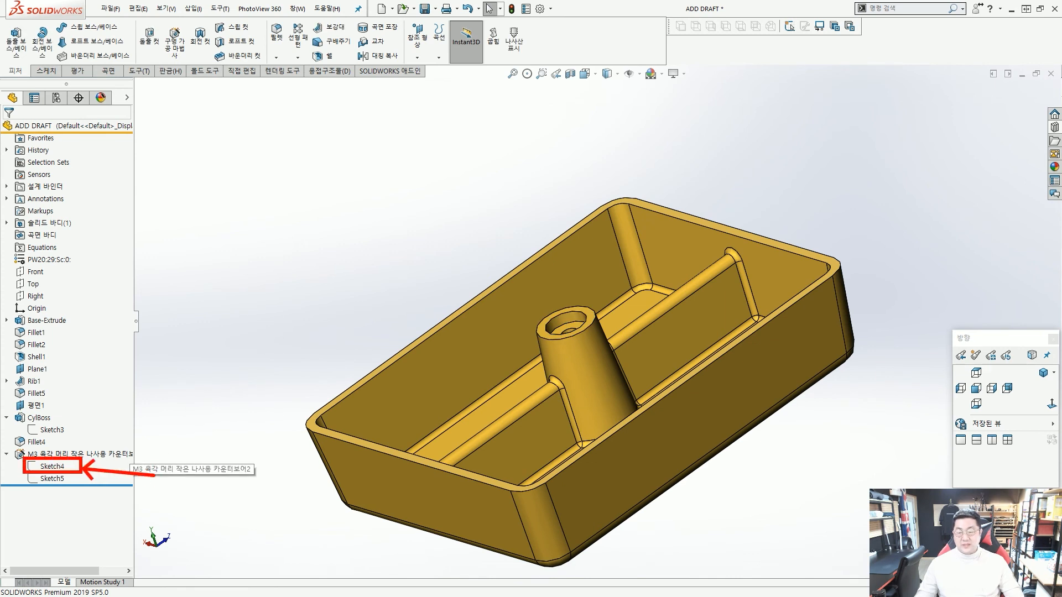
{"action": "left_click", "coordinate": [51, 467]}
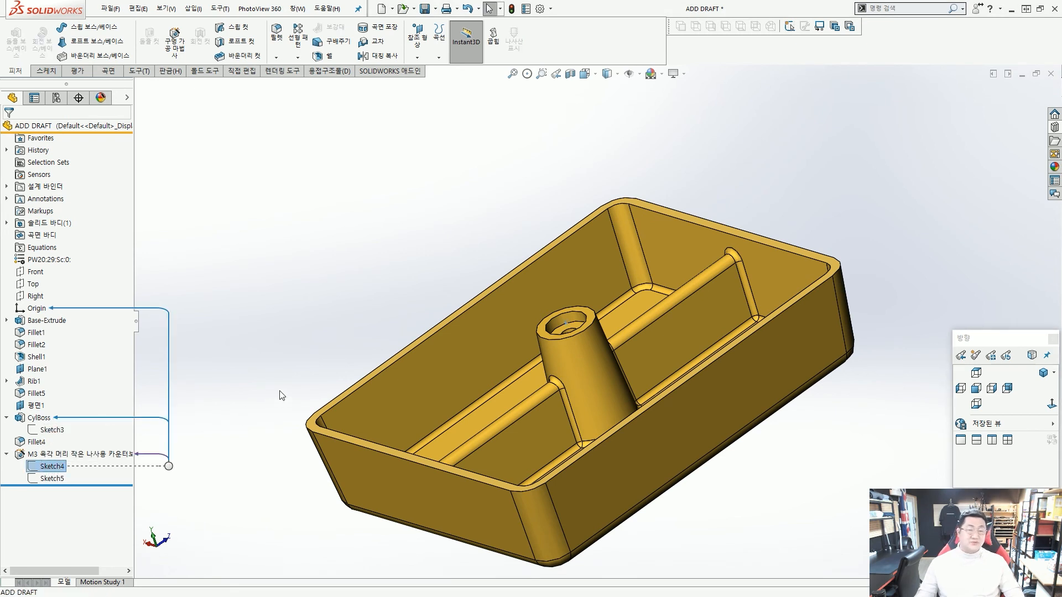
{"action": "left_click", "coordinate": [261, 334]}
Show the tray in isometric view, then save and close the ADD DRAFT part
{"action": "mouse_move", "coordinate": [290, 359]}
{"action": "middle_mouse_down"}
{"action": "mouse_move", "coordinate": [434, 355]}
{"action": "mouse_move", "coordinate": [302, 344]}
{"action": "middle_mouse_up"}
{"action": "scroll", "coordinate": [302, 344], "scroll_direction": "up", "scroll_amount": 3}
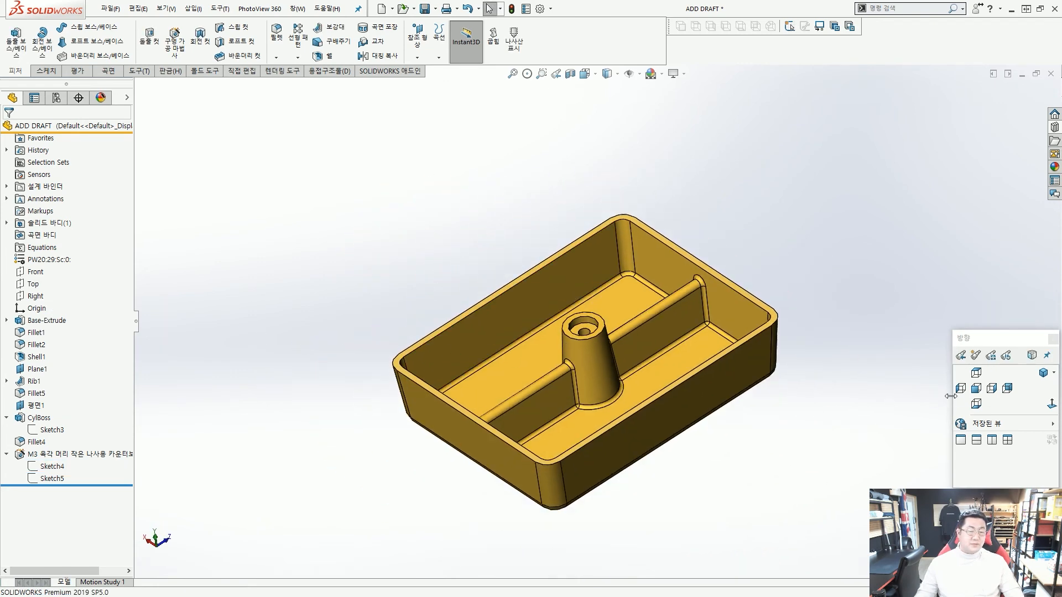
{"action": "left_click", "coordinate": [1043, 373]}
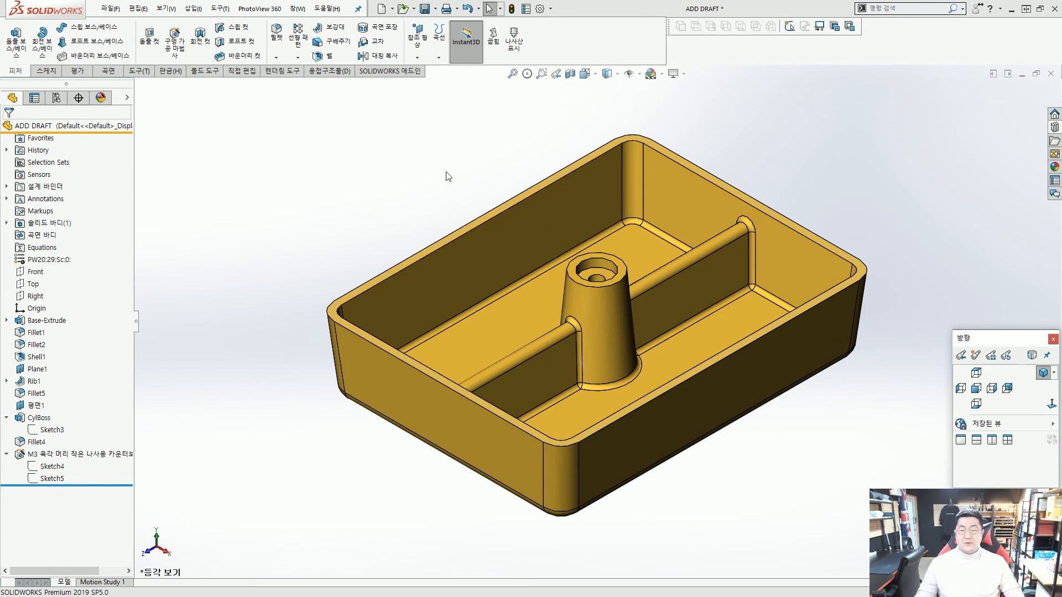
{"action": "key", "text": "ctrl+s"}
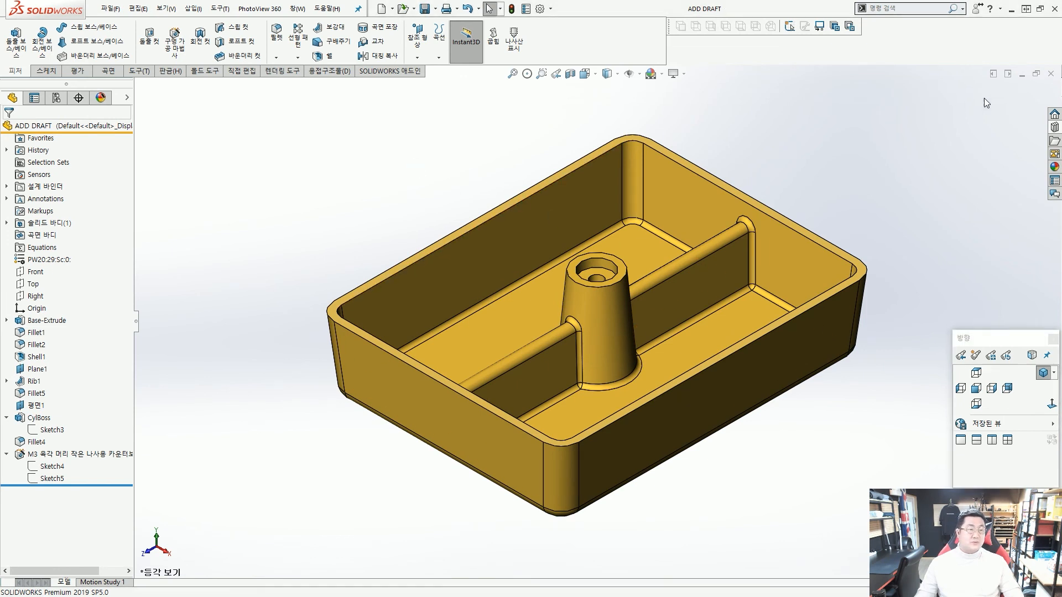
{"action": "left_click", "coordinate": [1050, 74]}
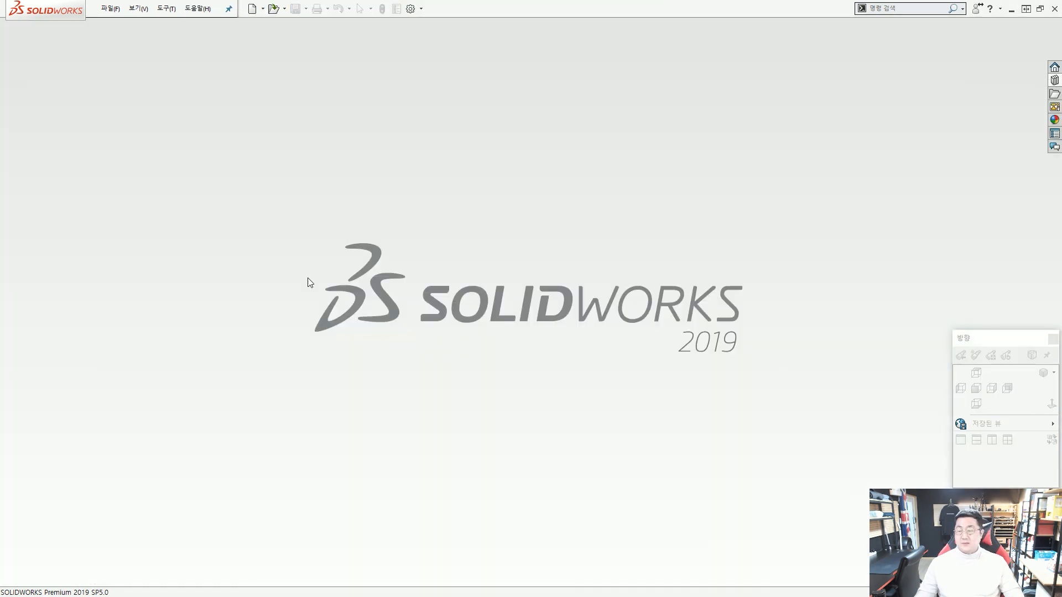